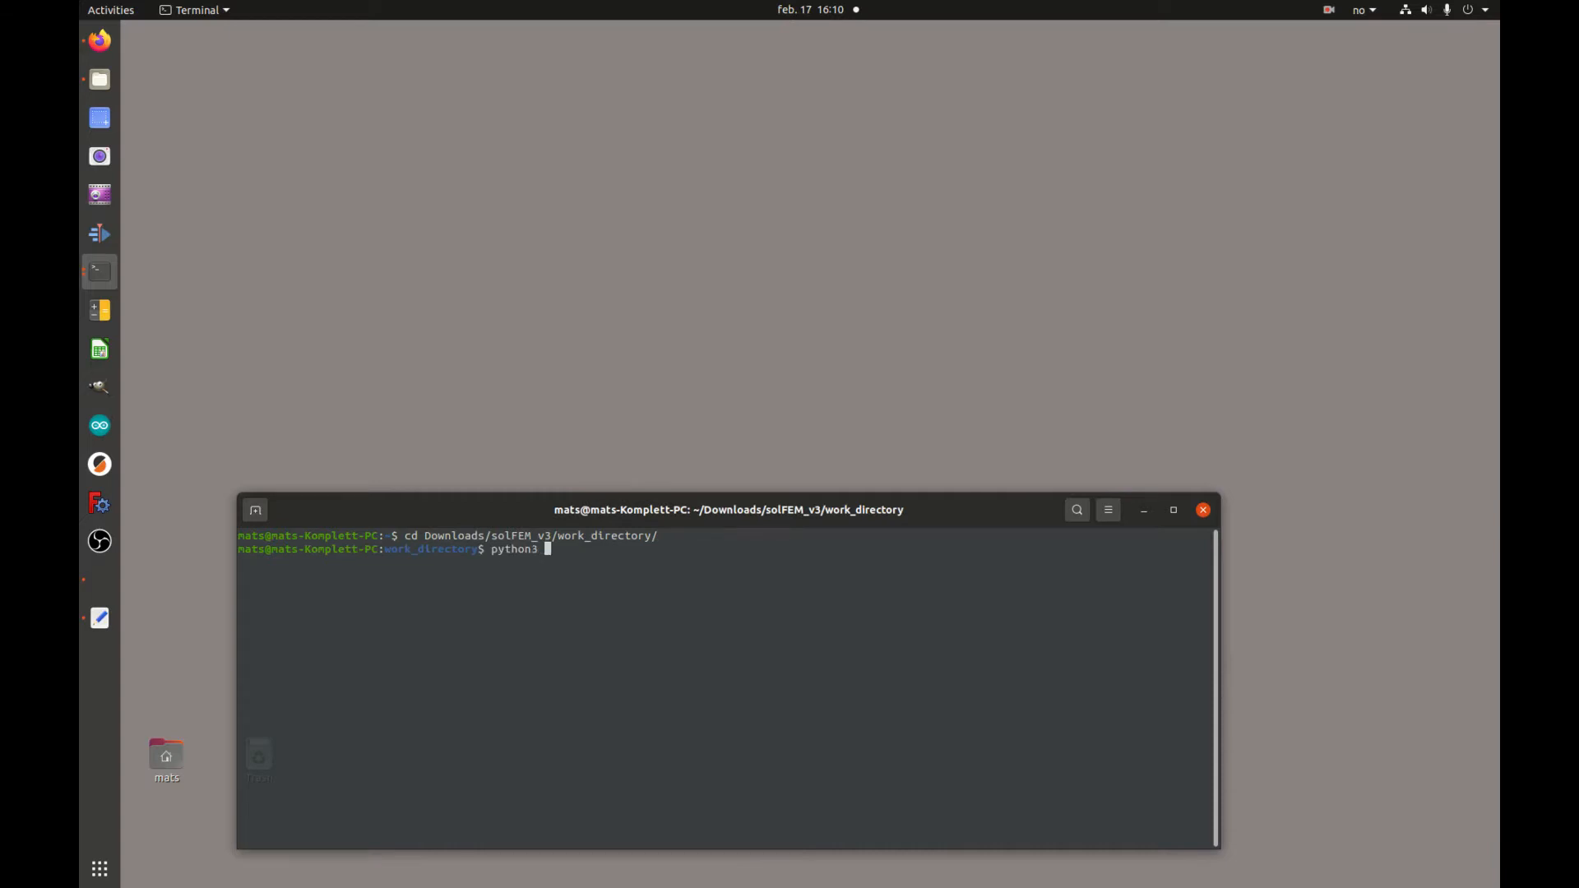
# Run program.py with python3, choose the viewFEM viewer module, and move and enlarge its window
pyautogui.write('program.py')
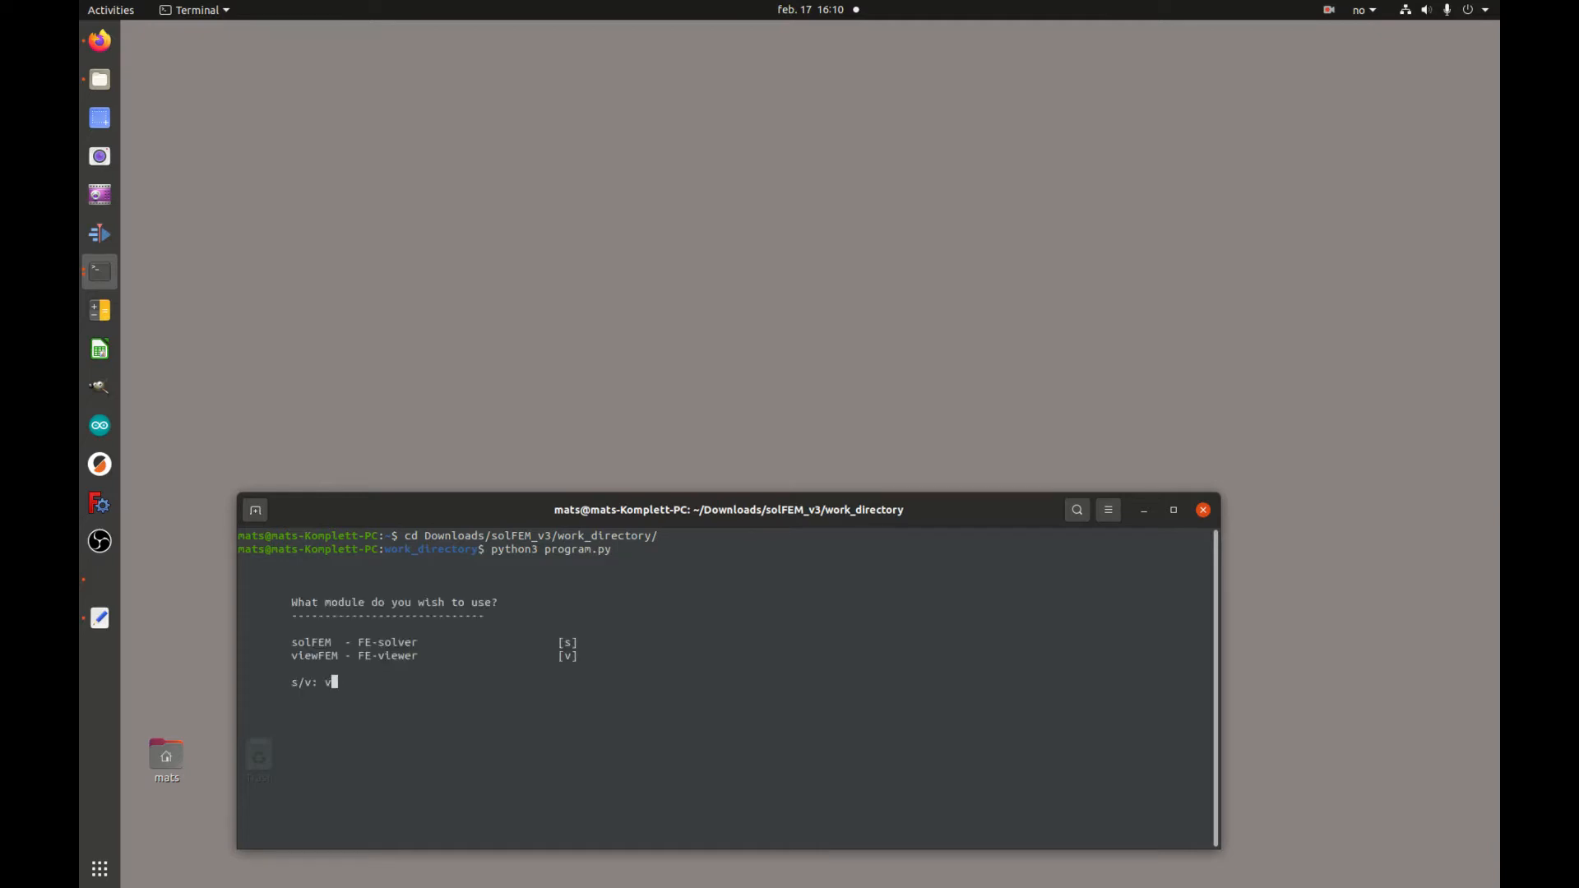
pyautogui.press('Return')
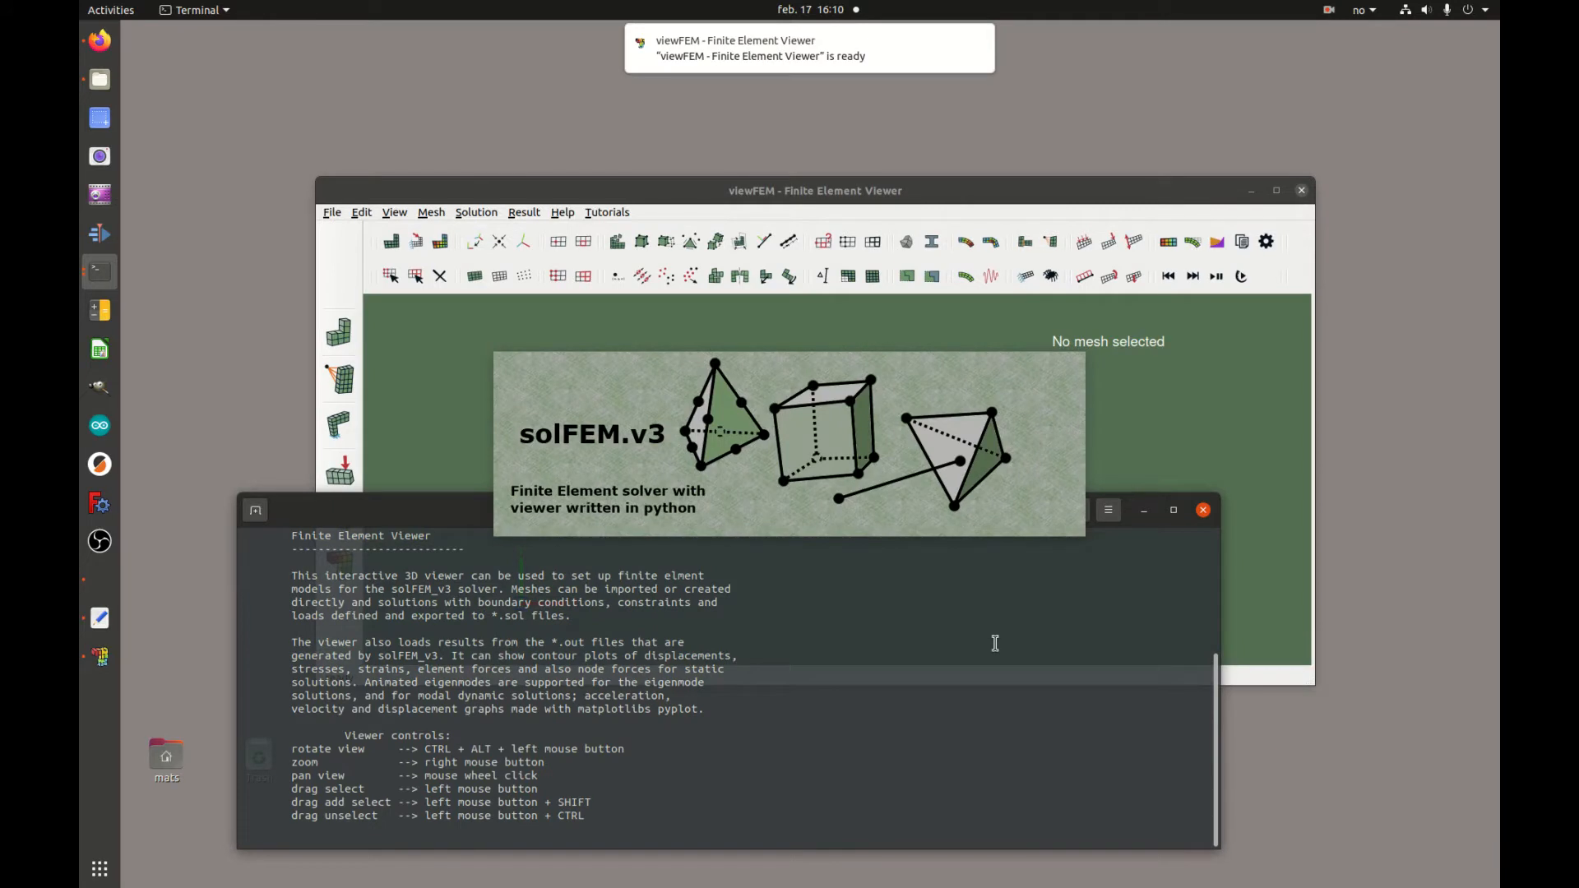
pyautogui.moveTo(870, 191); pyautogui.dragTo(916, 75)
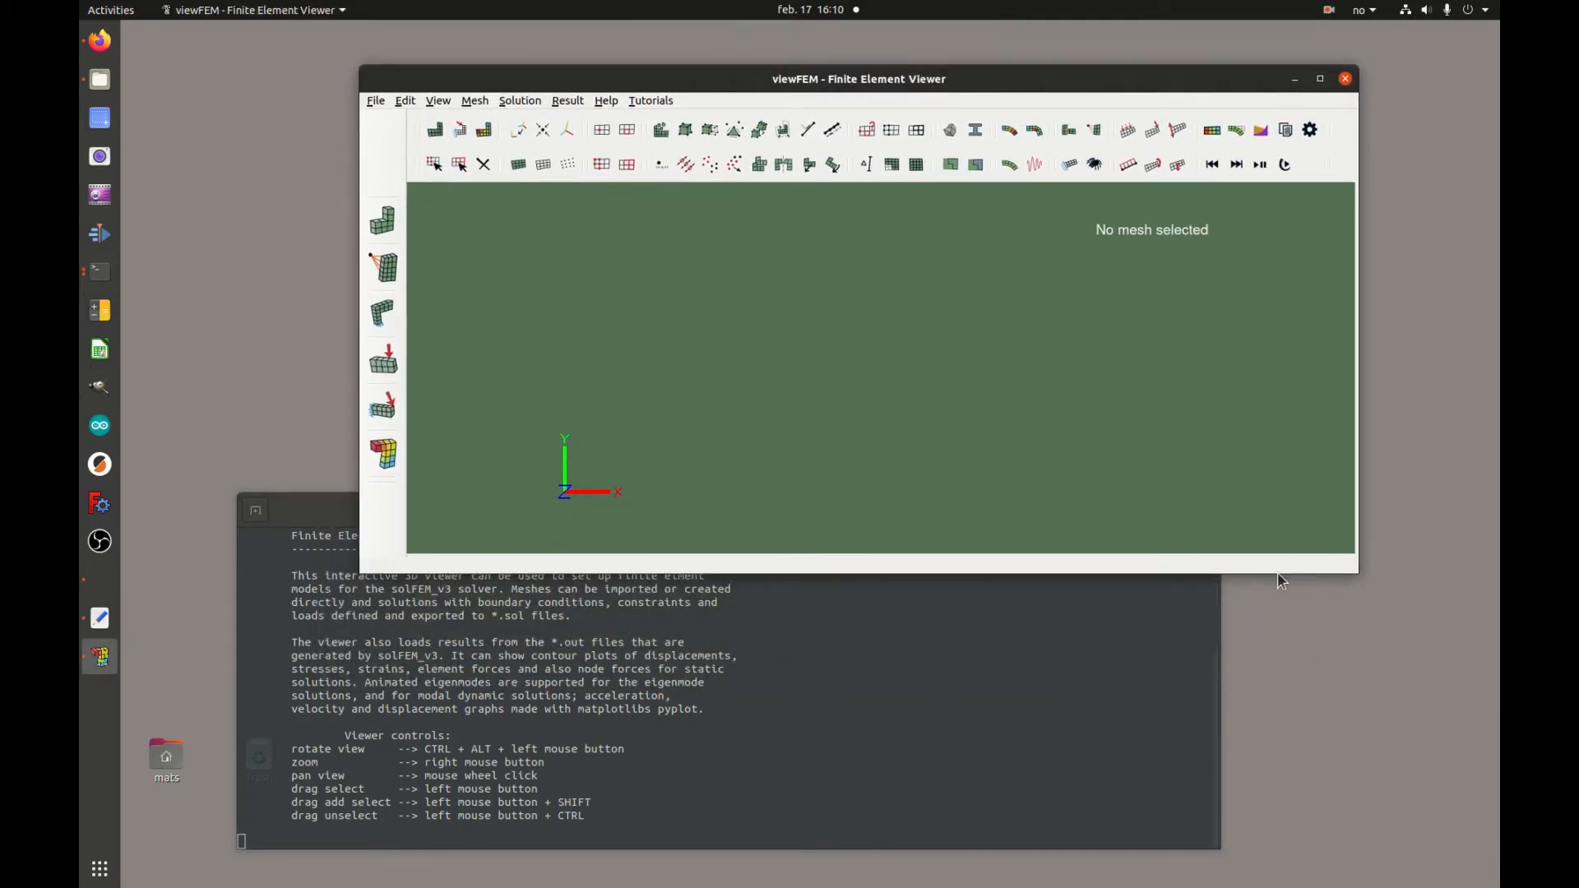
pyautogui.moveTo(1272, 570); pyautogui.dragTo(1276, 669)
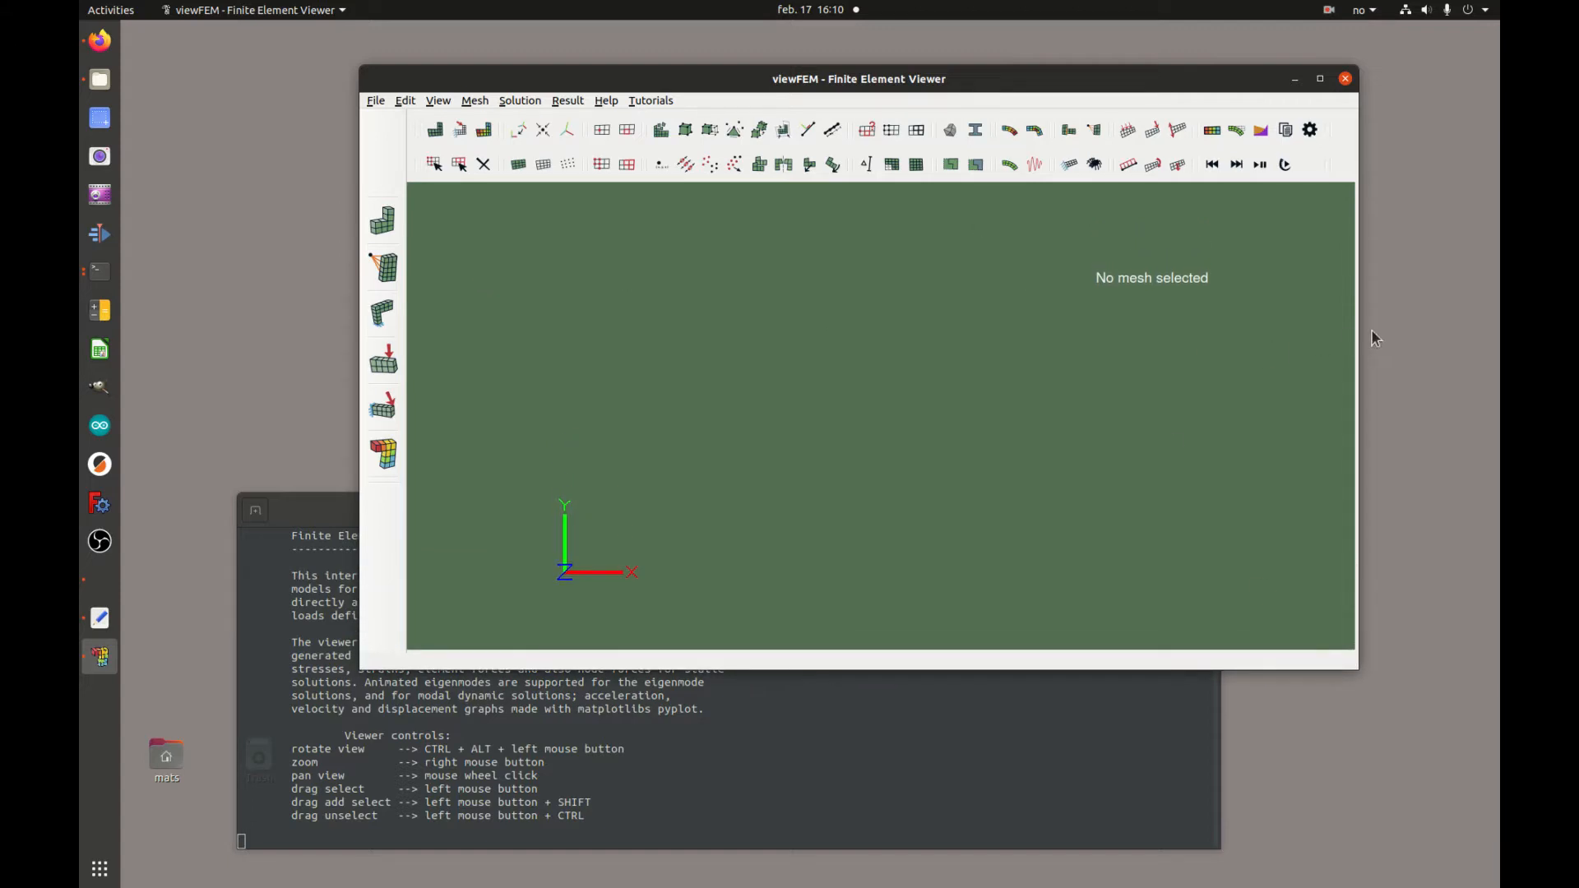
pyautogui.moveTo(1382, 335); pyautogui.dragTo(1453, 335)
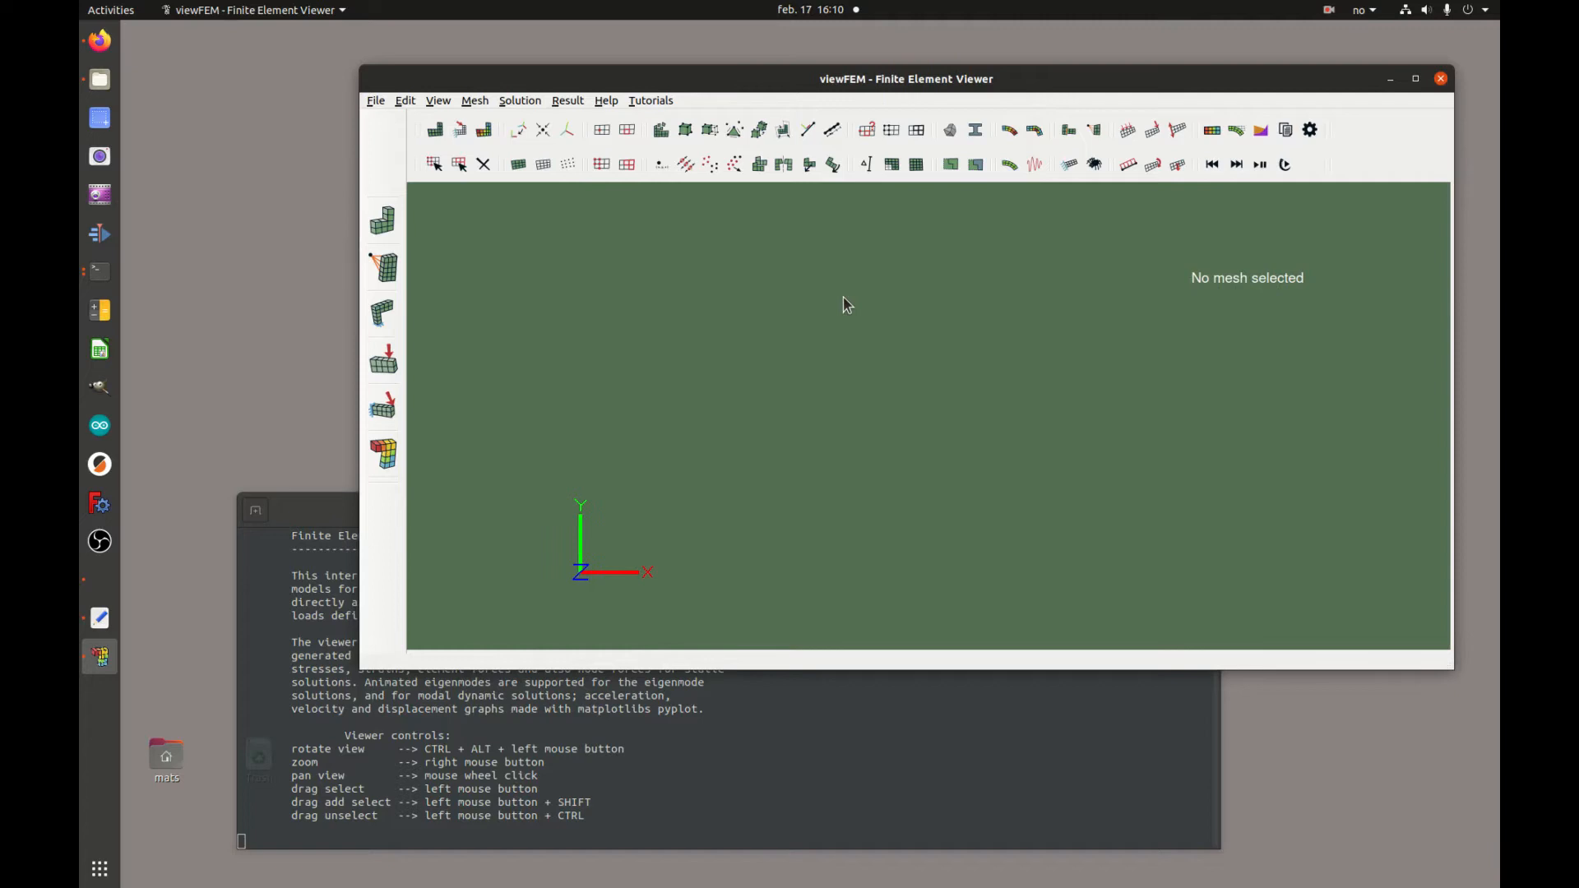
# Create a new mesh named mesh-1 and add node 1 at the origin
pyautogui.click(662, 136)
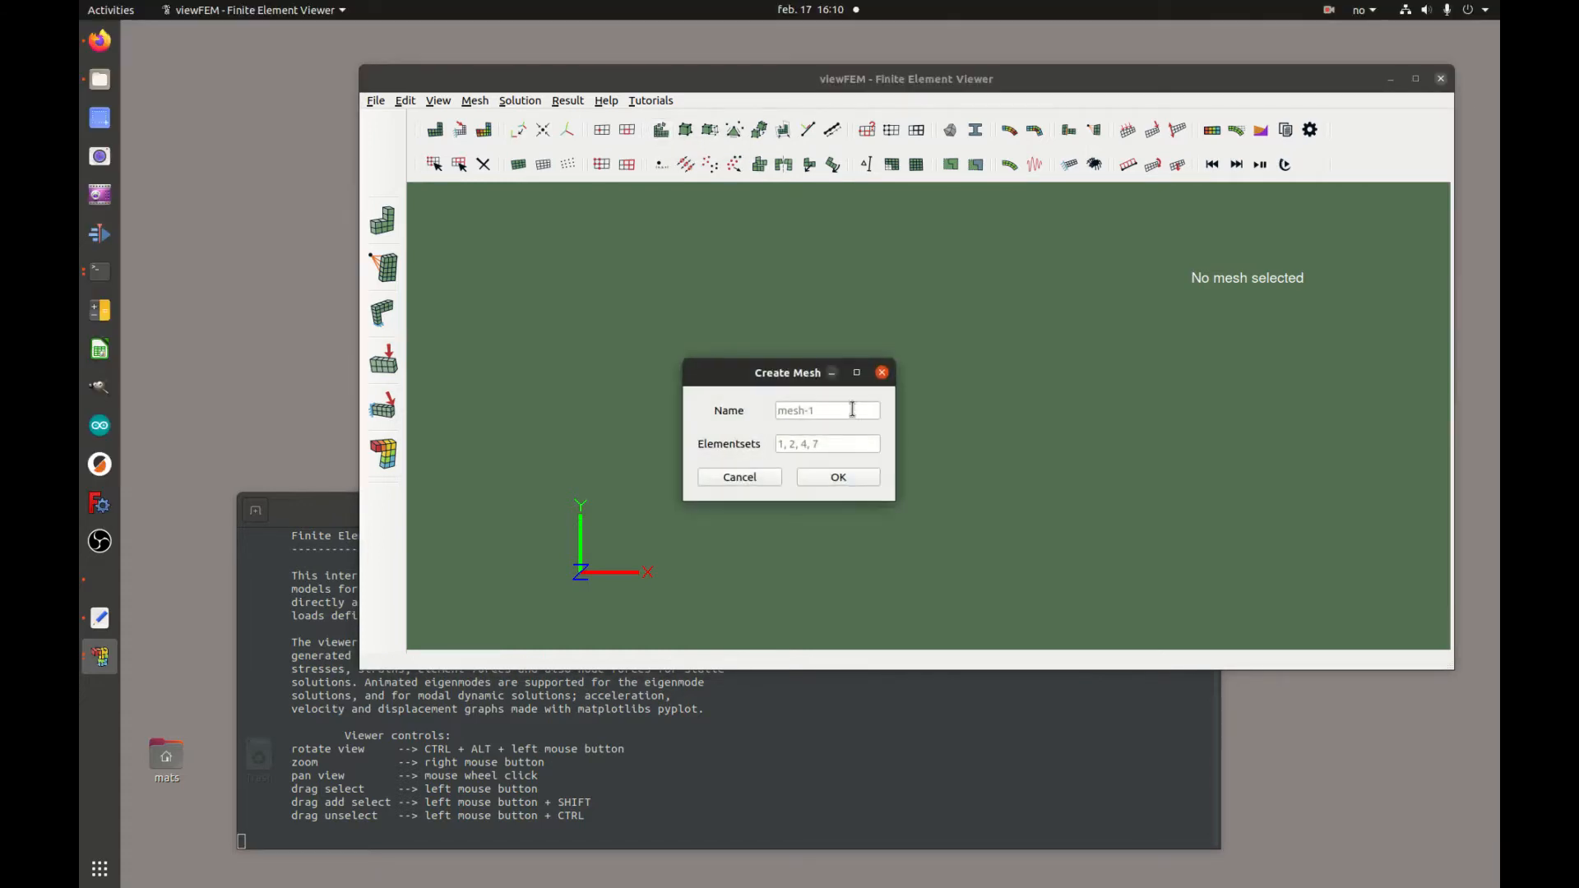
pyautogui.click(847, 484)
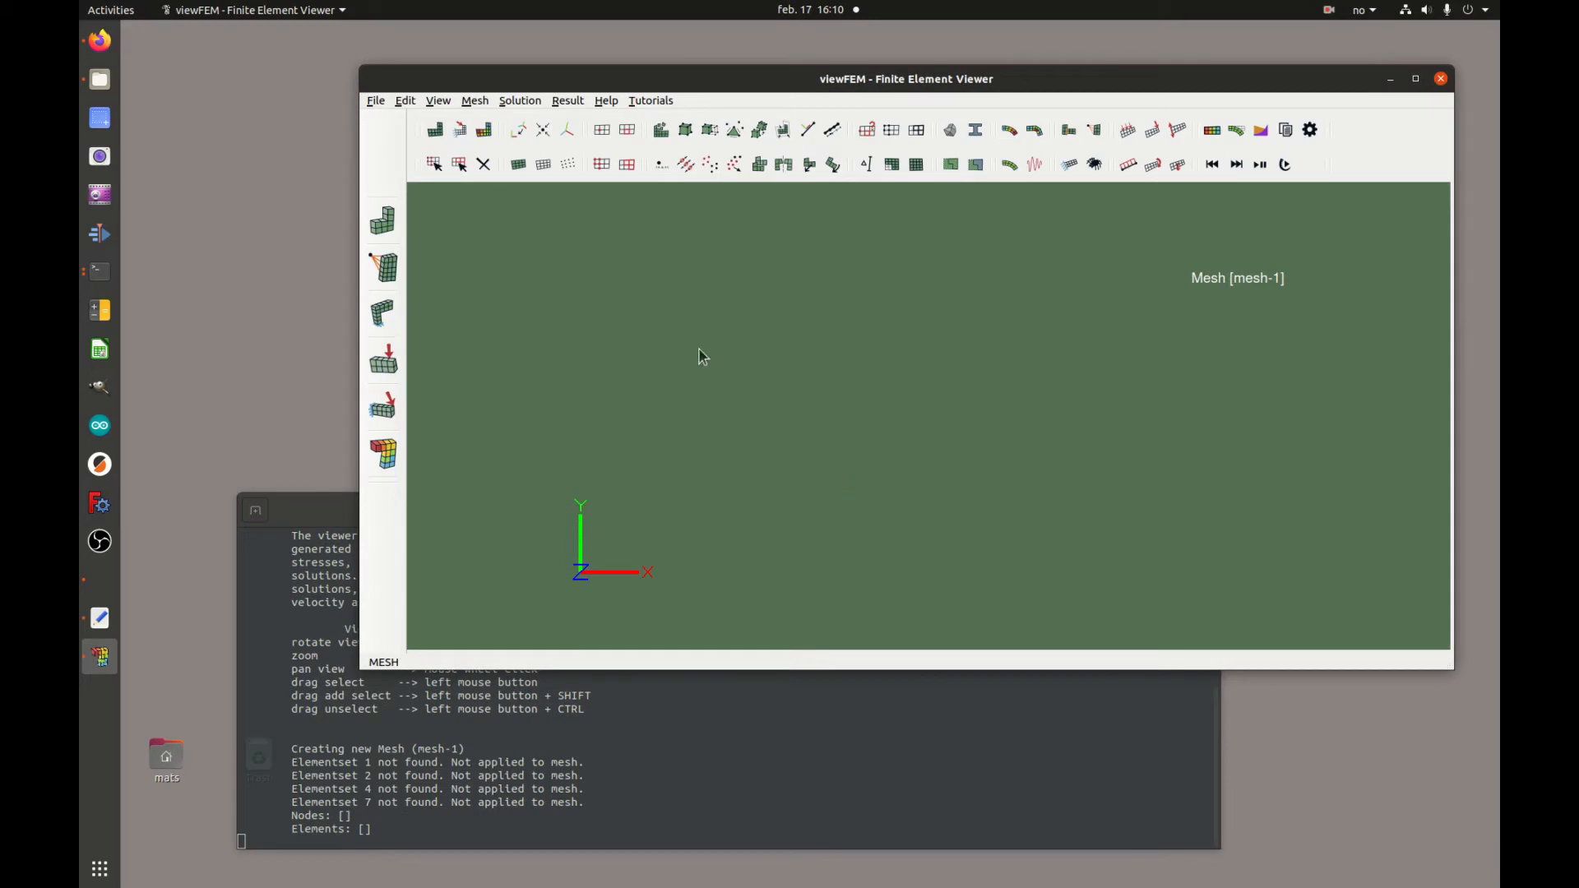
pyautogui.click(661, 165)
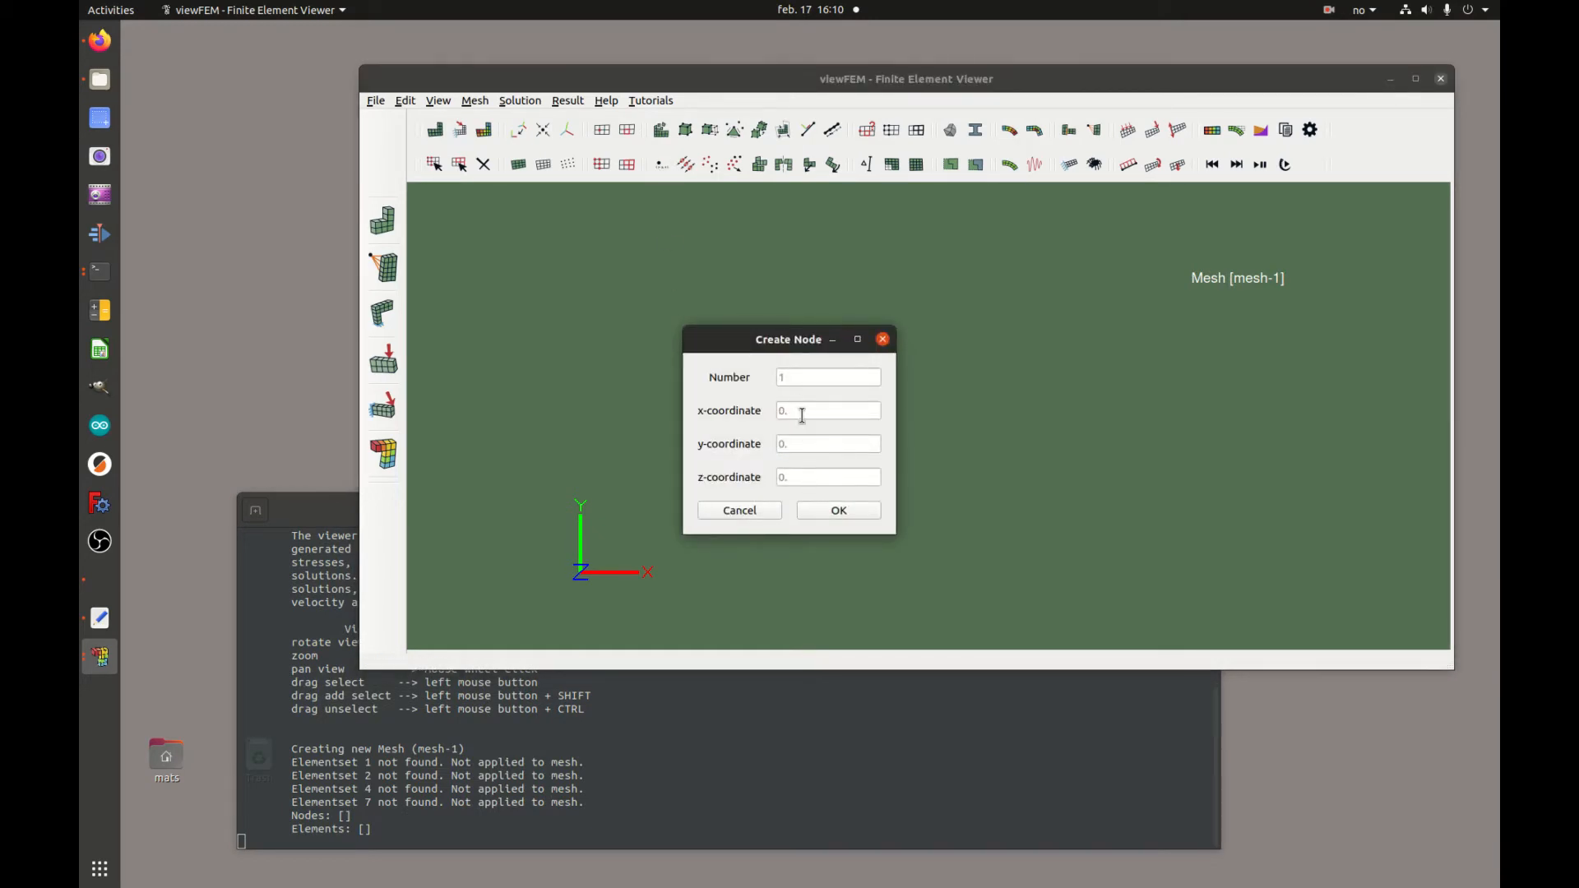
pyautogui.click(845, 512)
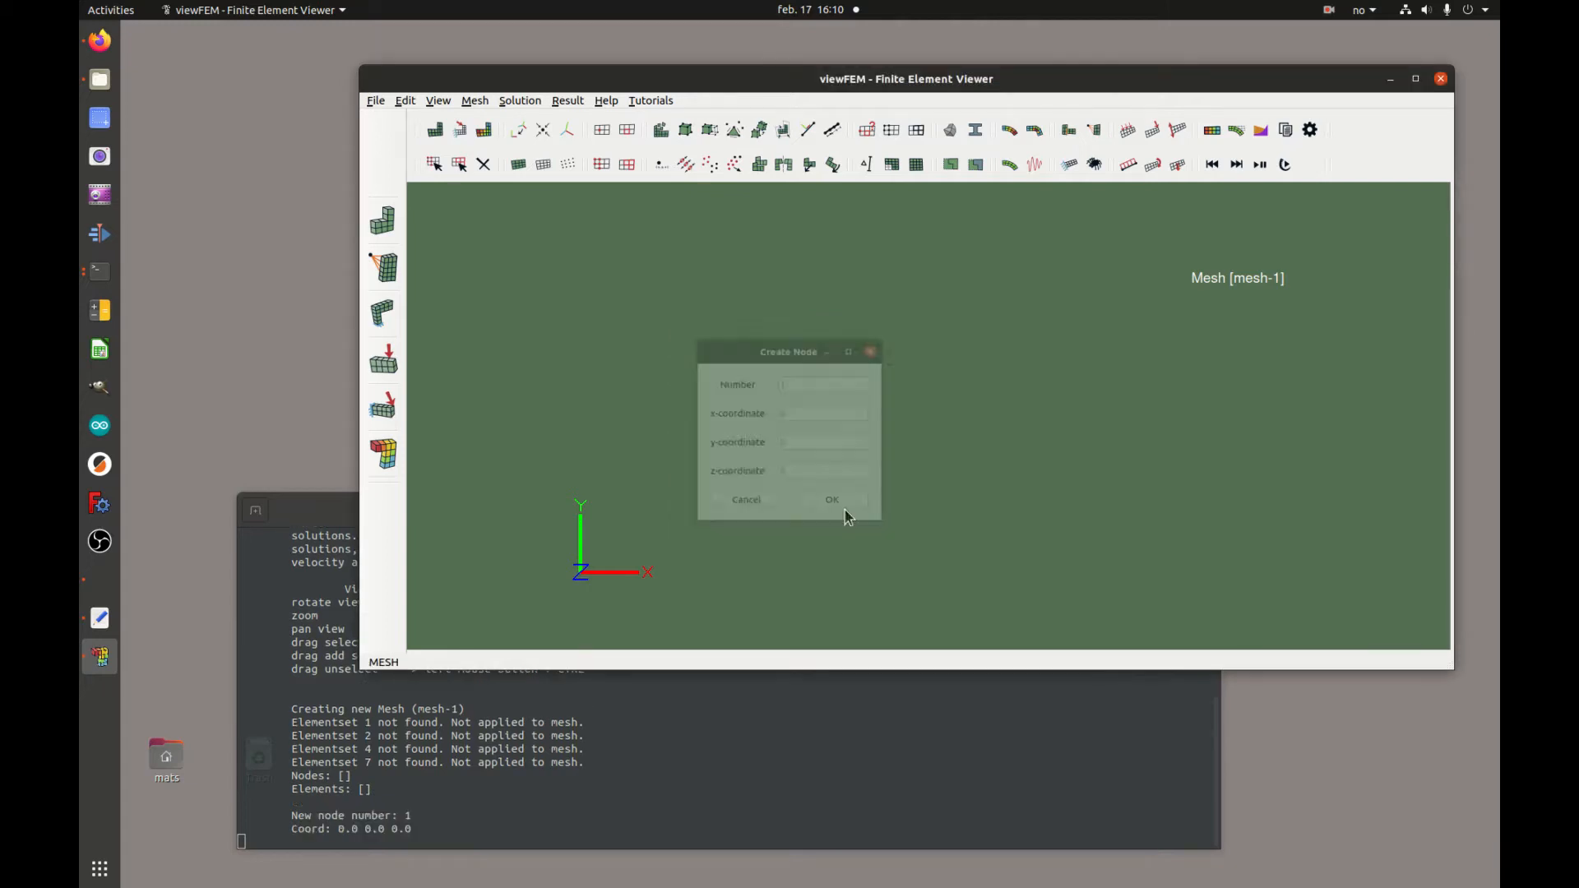
# Create node 2 at coordinates x -1, y -1, z 0
pyautogui.click(661, 165)
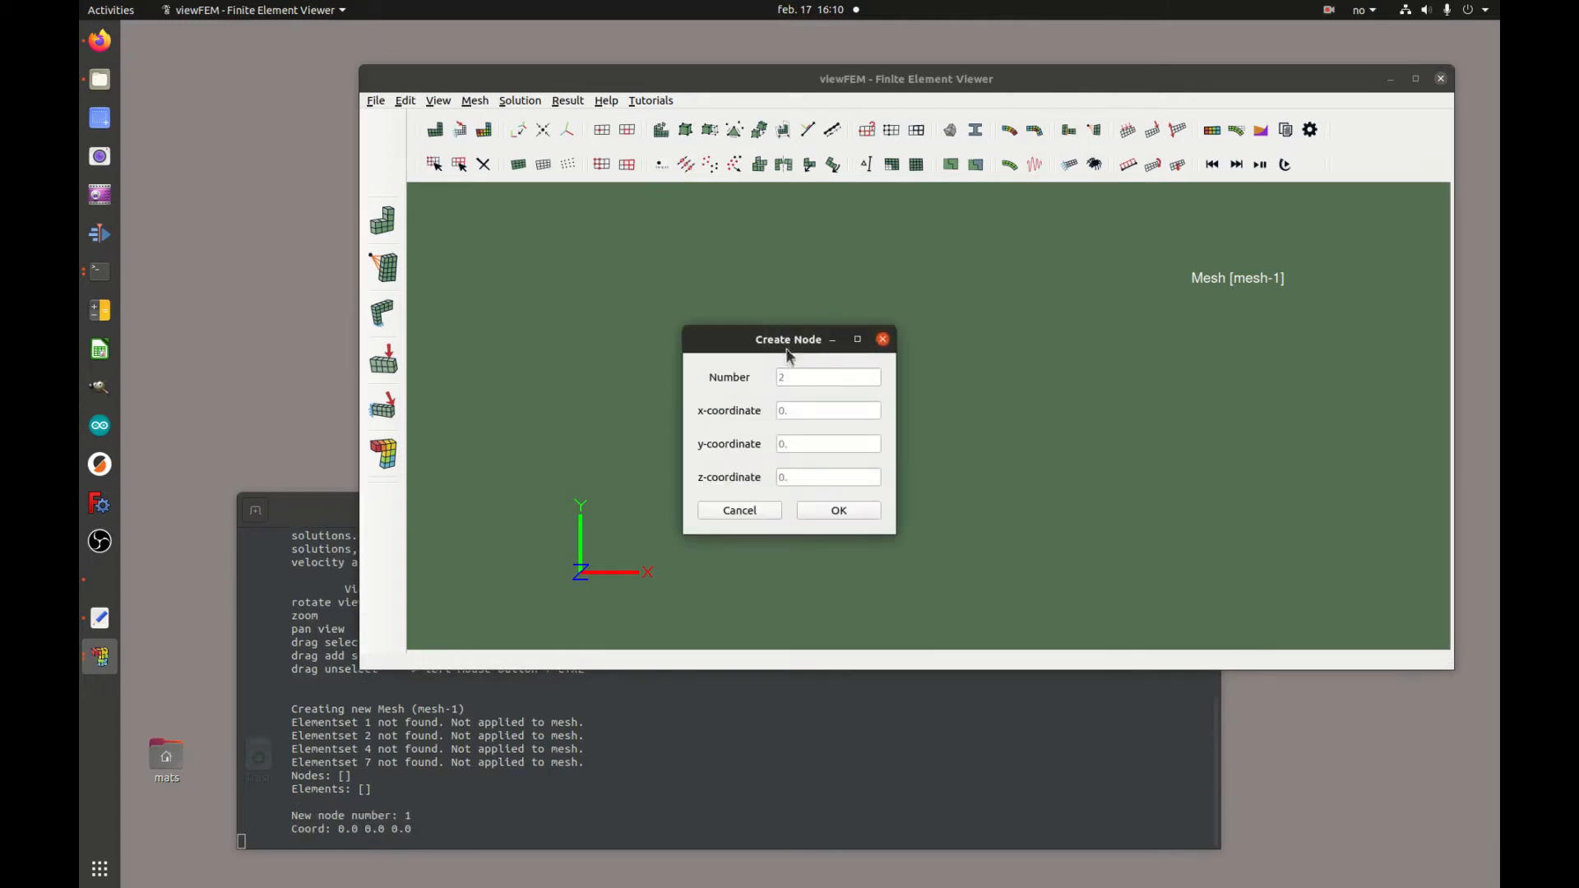
pyautogui.write('-1')
pyautogui.press('Tab')
pyautogui.write('-1')
pyautogui.click(846, 409)
pyautogui.click(780, 409)
pyautogui.press('Delete')
pyautogui.click(852, 510)
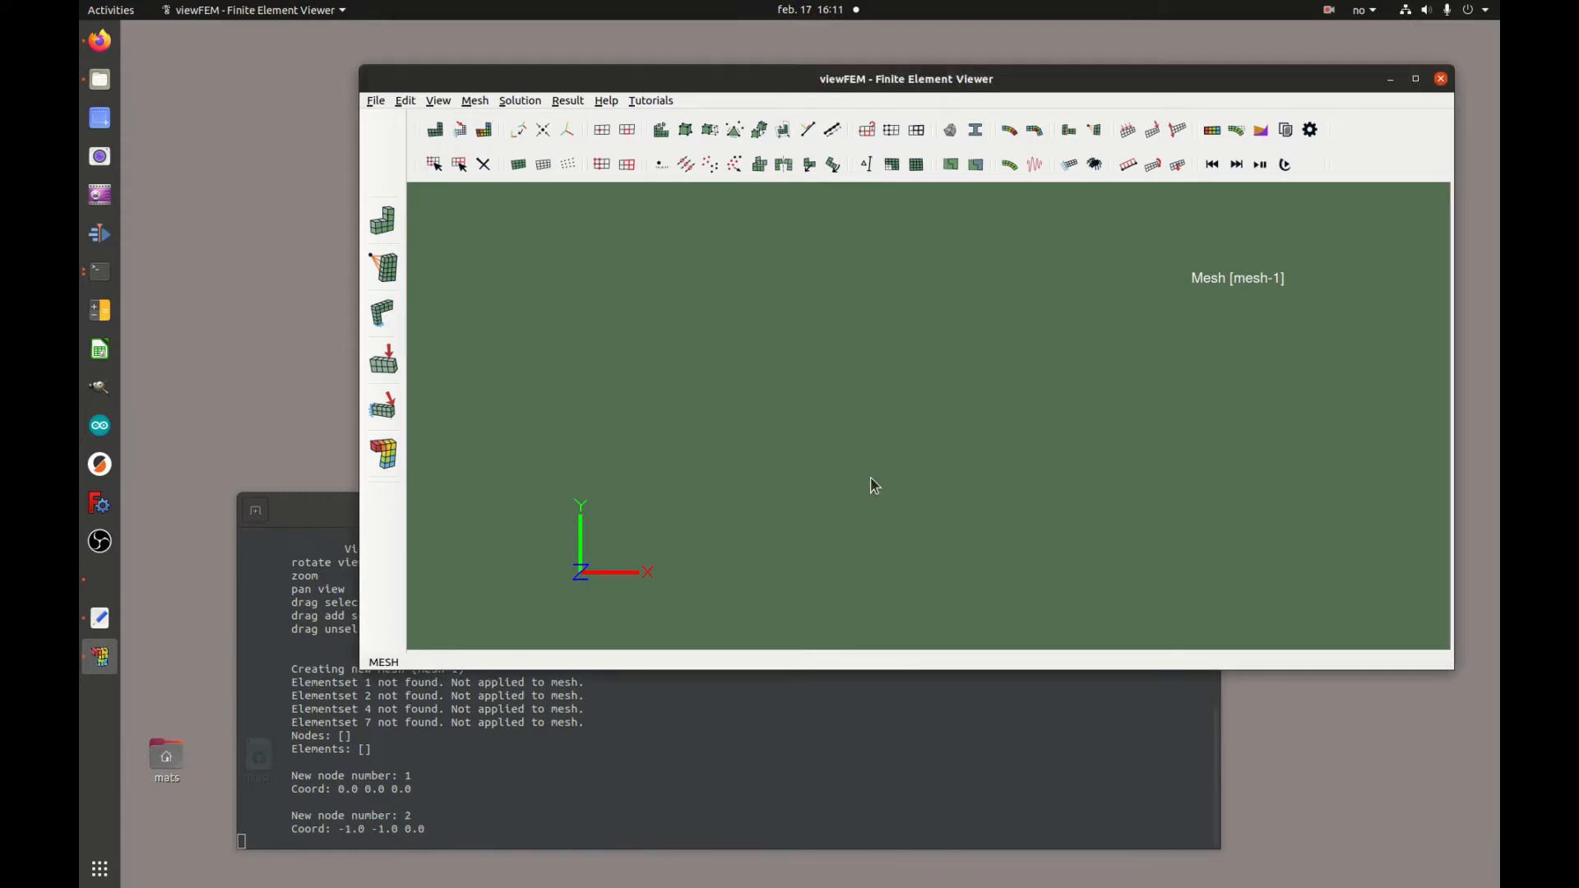
# Show the nodes and create a BEAM2N2D element connecting node 1 and node 2
pyautogui.click(571, 169)
pyautogui.moveTo(750, 348); pyautogui.dragTo(980, 502)
pyautogui.click(689, 138)
pyautogui.click(740, 450)
pyautogui.write('1')
pyautogui.click(750, 489)
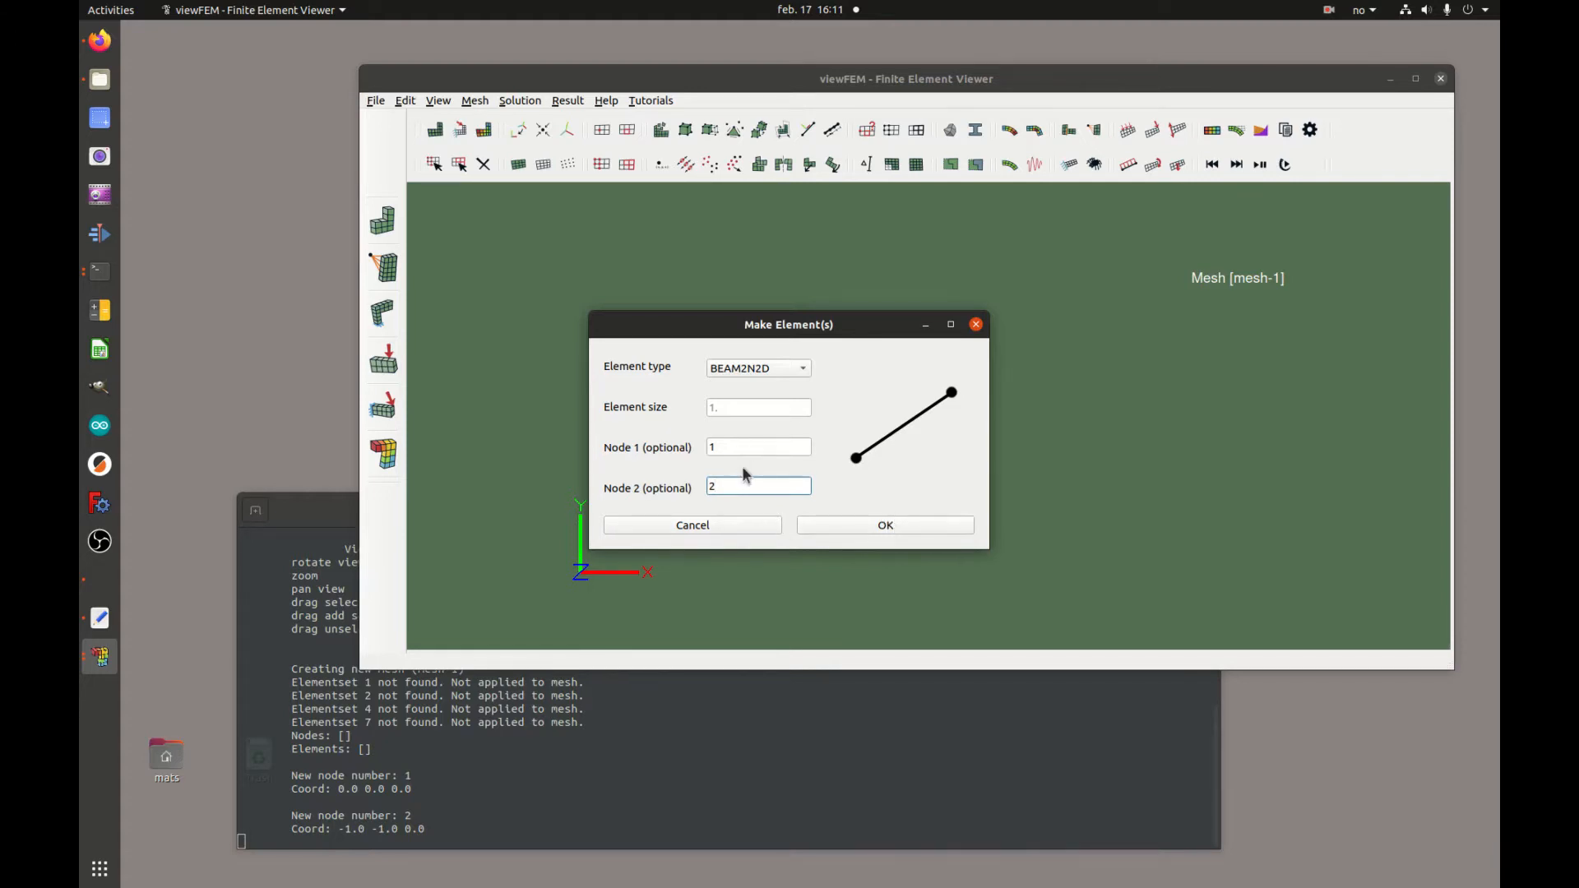
pyautogui.click(766, 377)
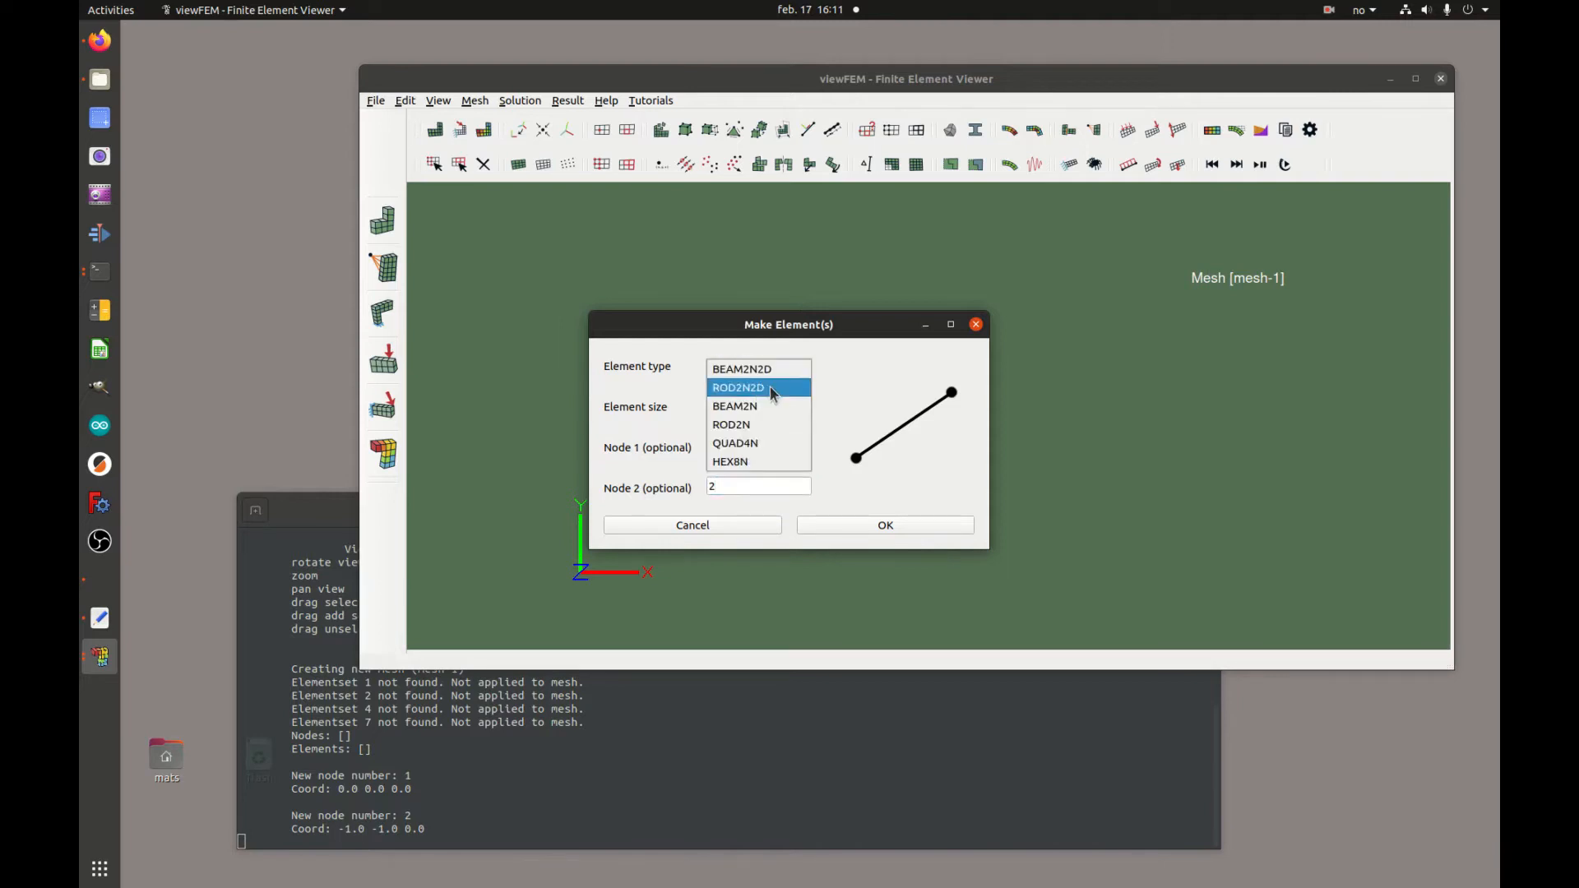
pyautogui.click(762, 401)
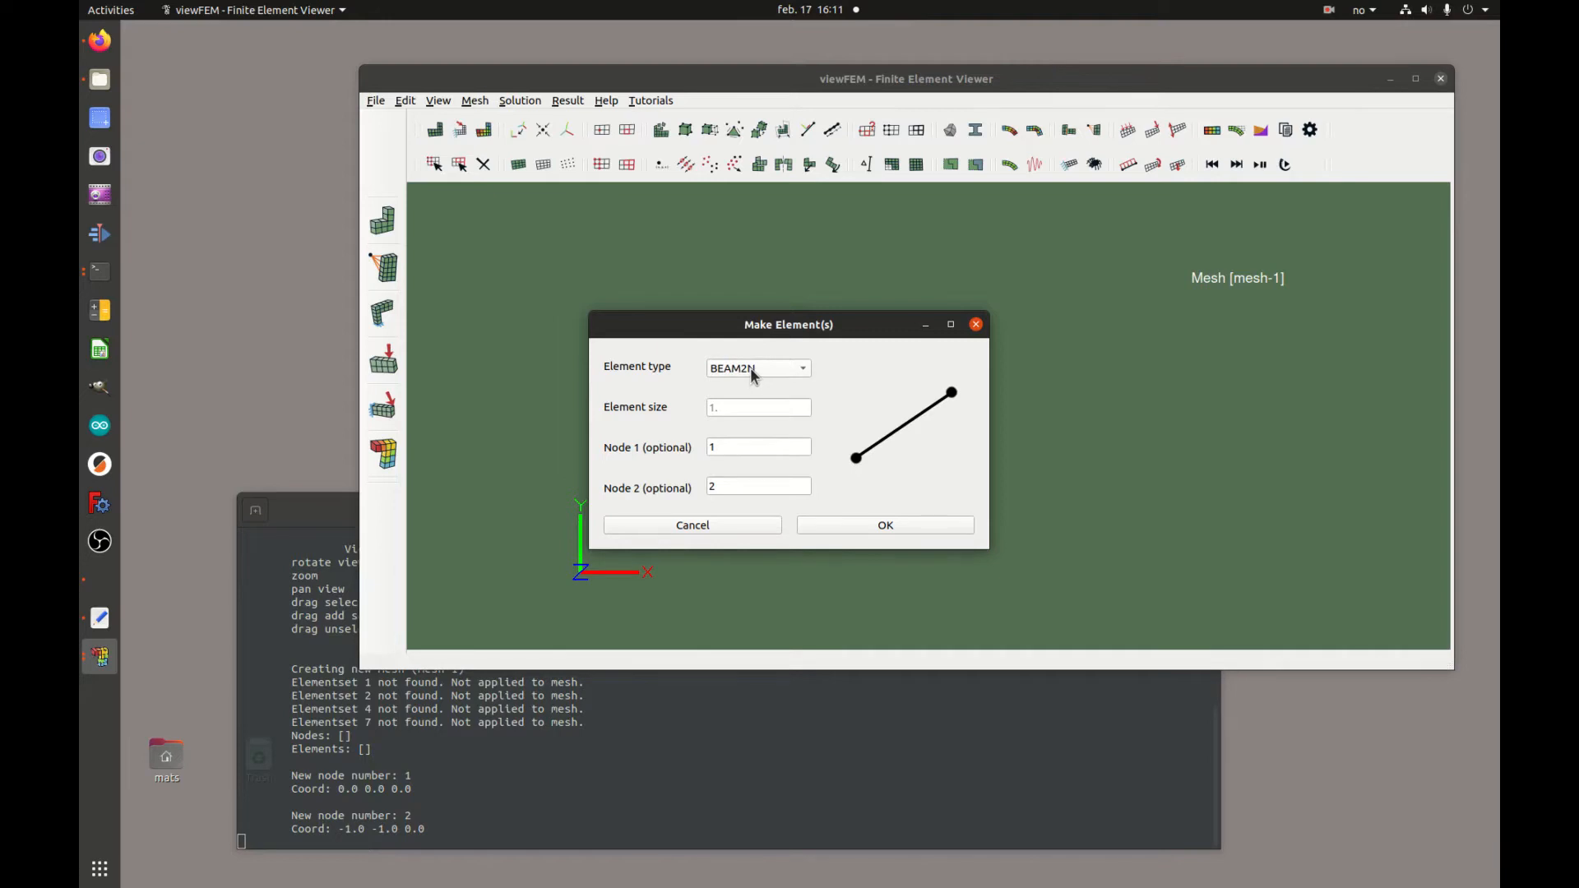
pyautogui.click(755, 374)
pyautogui.click(764, 329)
pyautogui.click(904, 527)
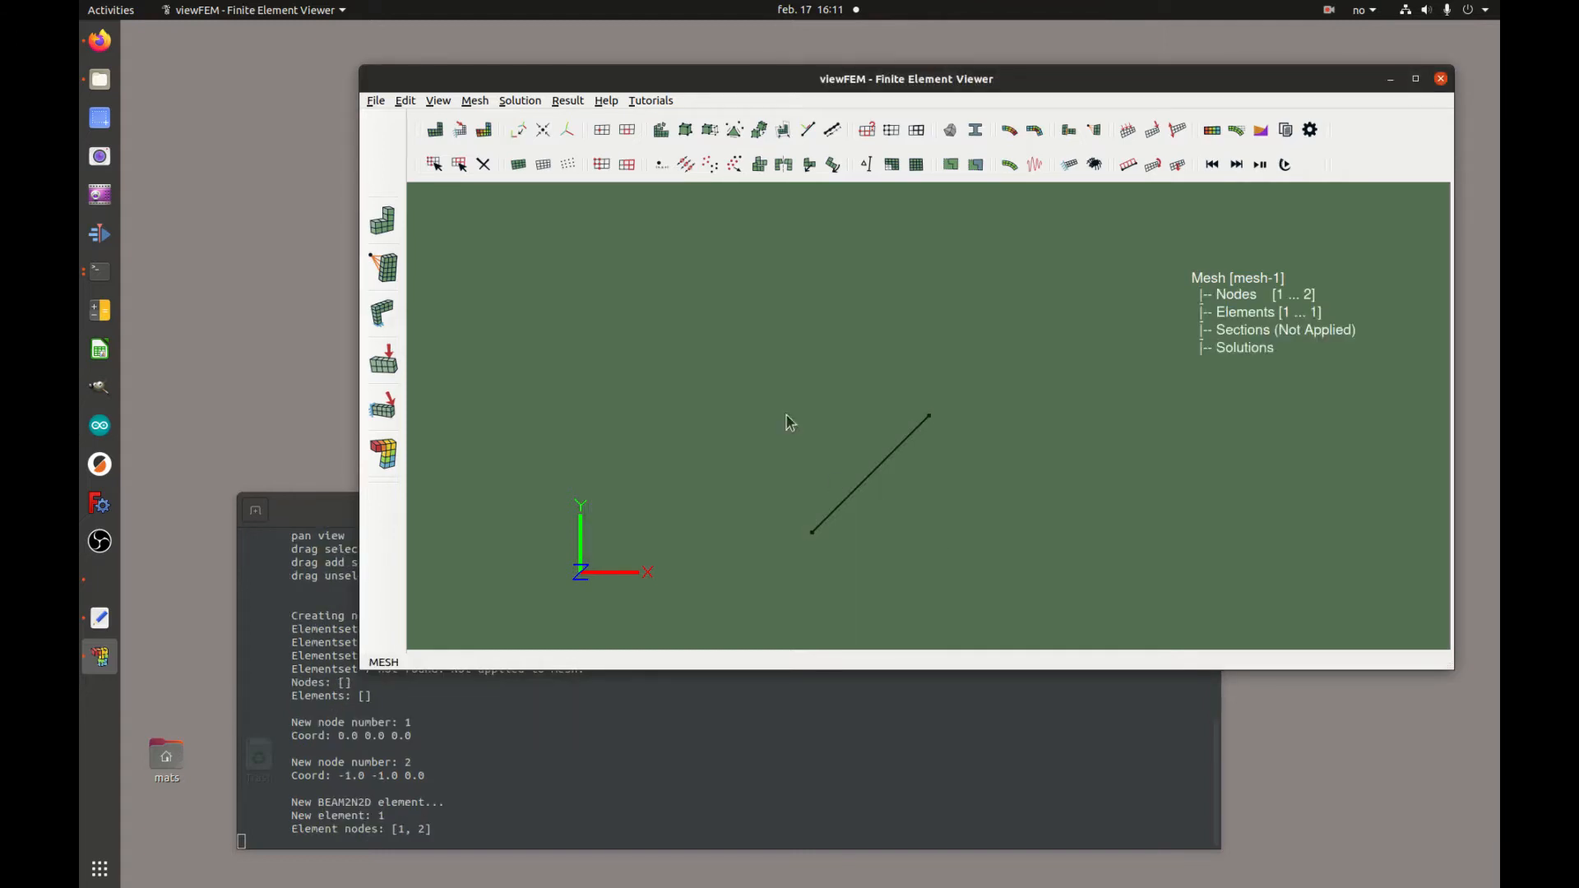
# Select the beam element and set up an angled extrusion in direction 1,1,0
pyautogui.click(827, 465)
pyautogui.click(459, 164)
pyautogui.moveTo(721, 367); pyautogui.dragTo(1031, 591)
pyautogui.moveTo(1060, 366); pyautogui.dragTo(907, 436)
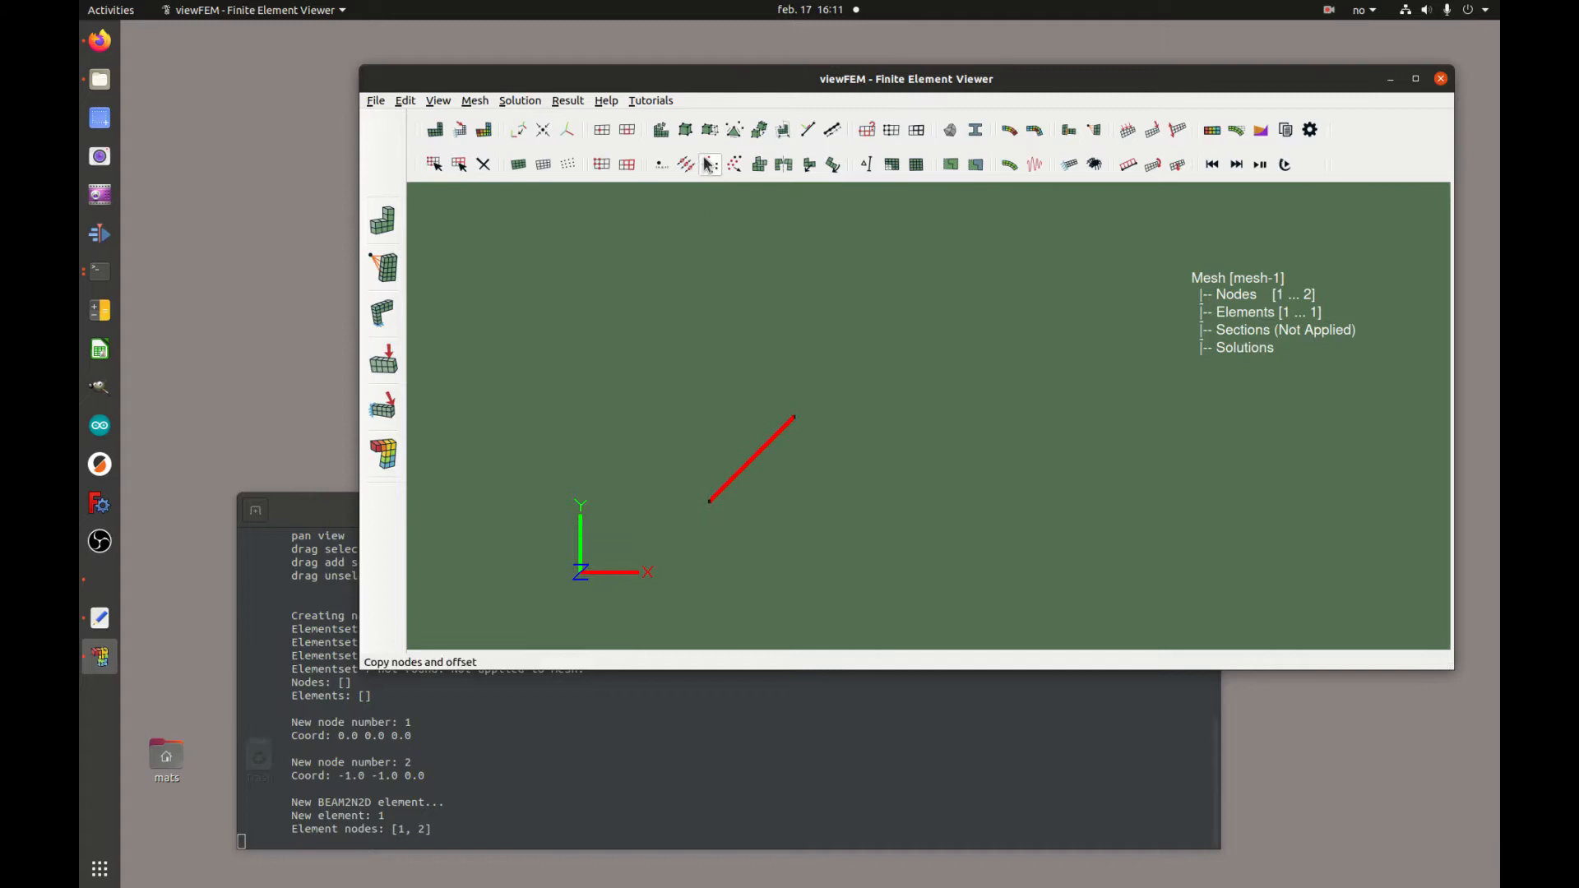
pyautogui.moveTo(673, 343); pyautogui.dragTo(891, 564)
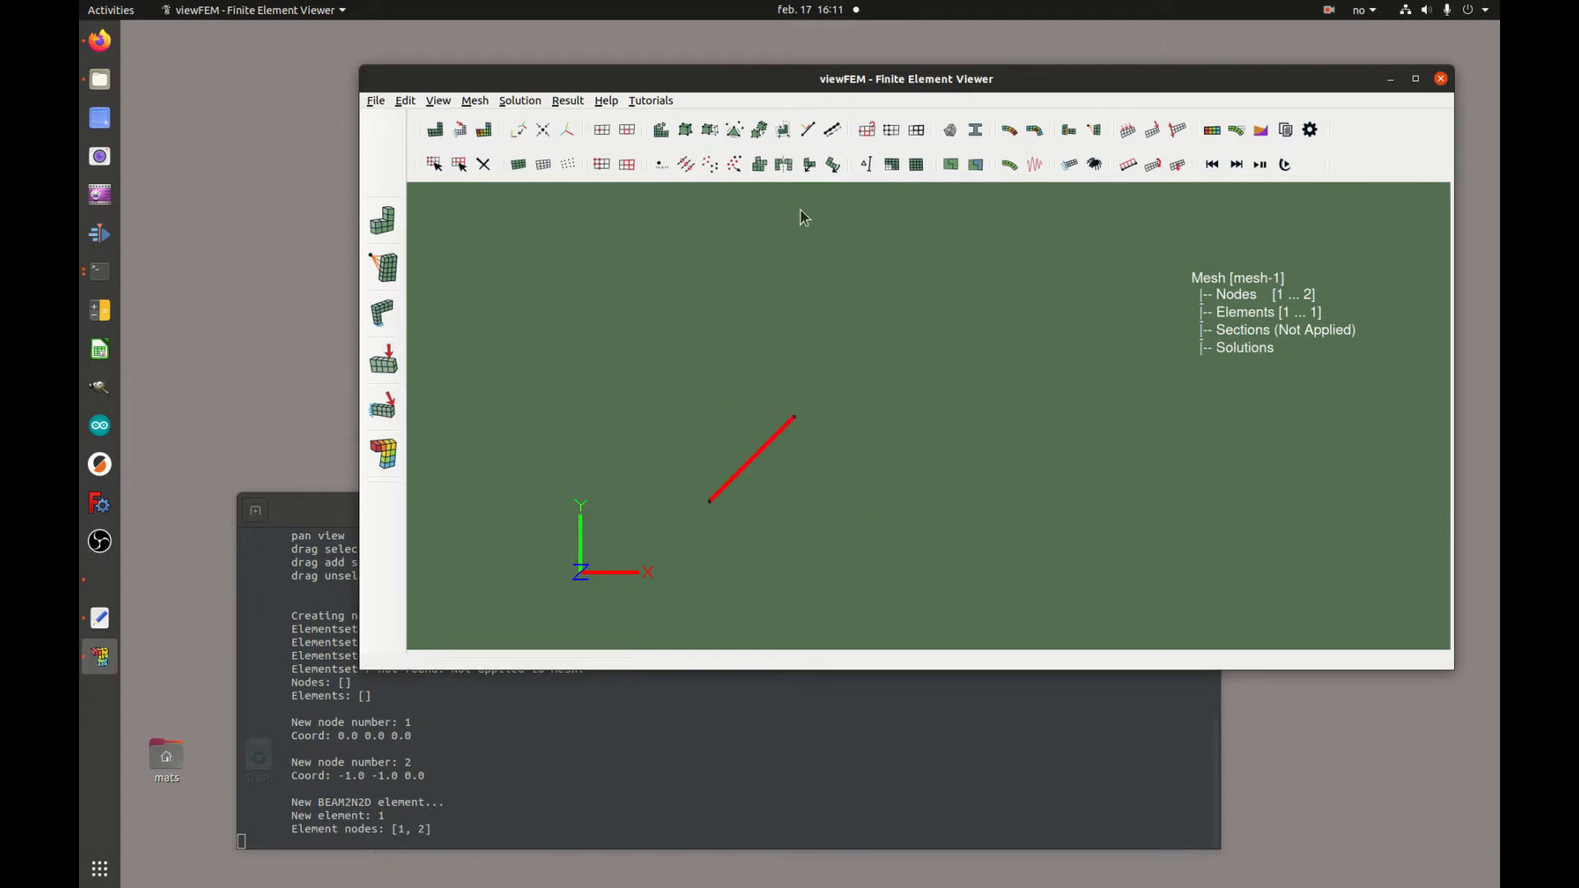
pyautogui.click(711, 131)
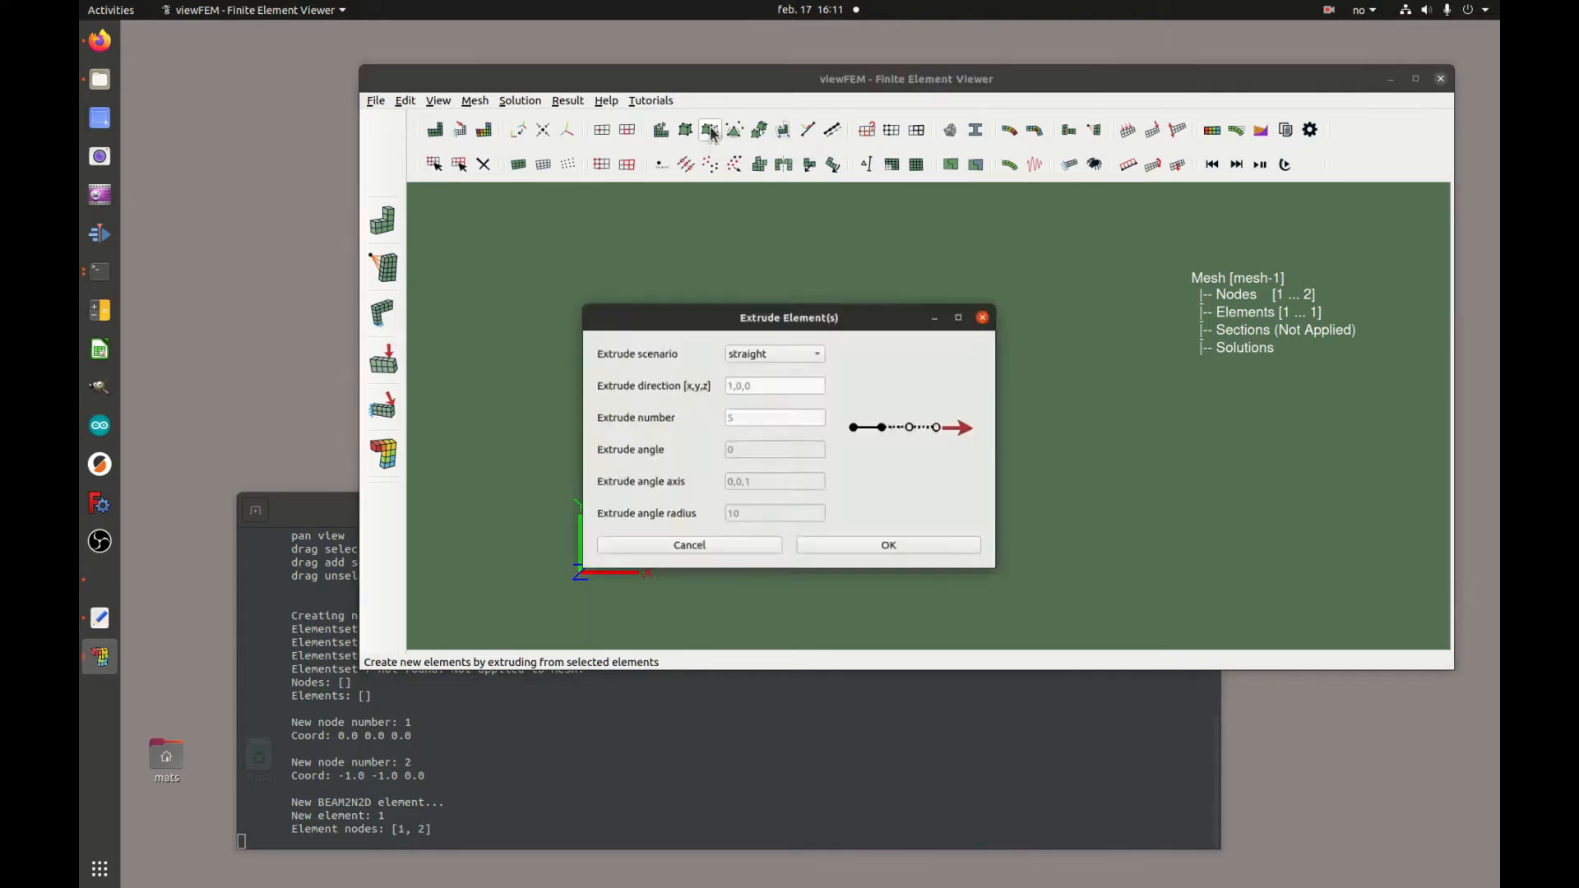
pyautogui.click(783, 342)
pyautogui.click(783, 358)
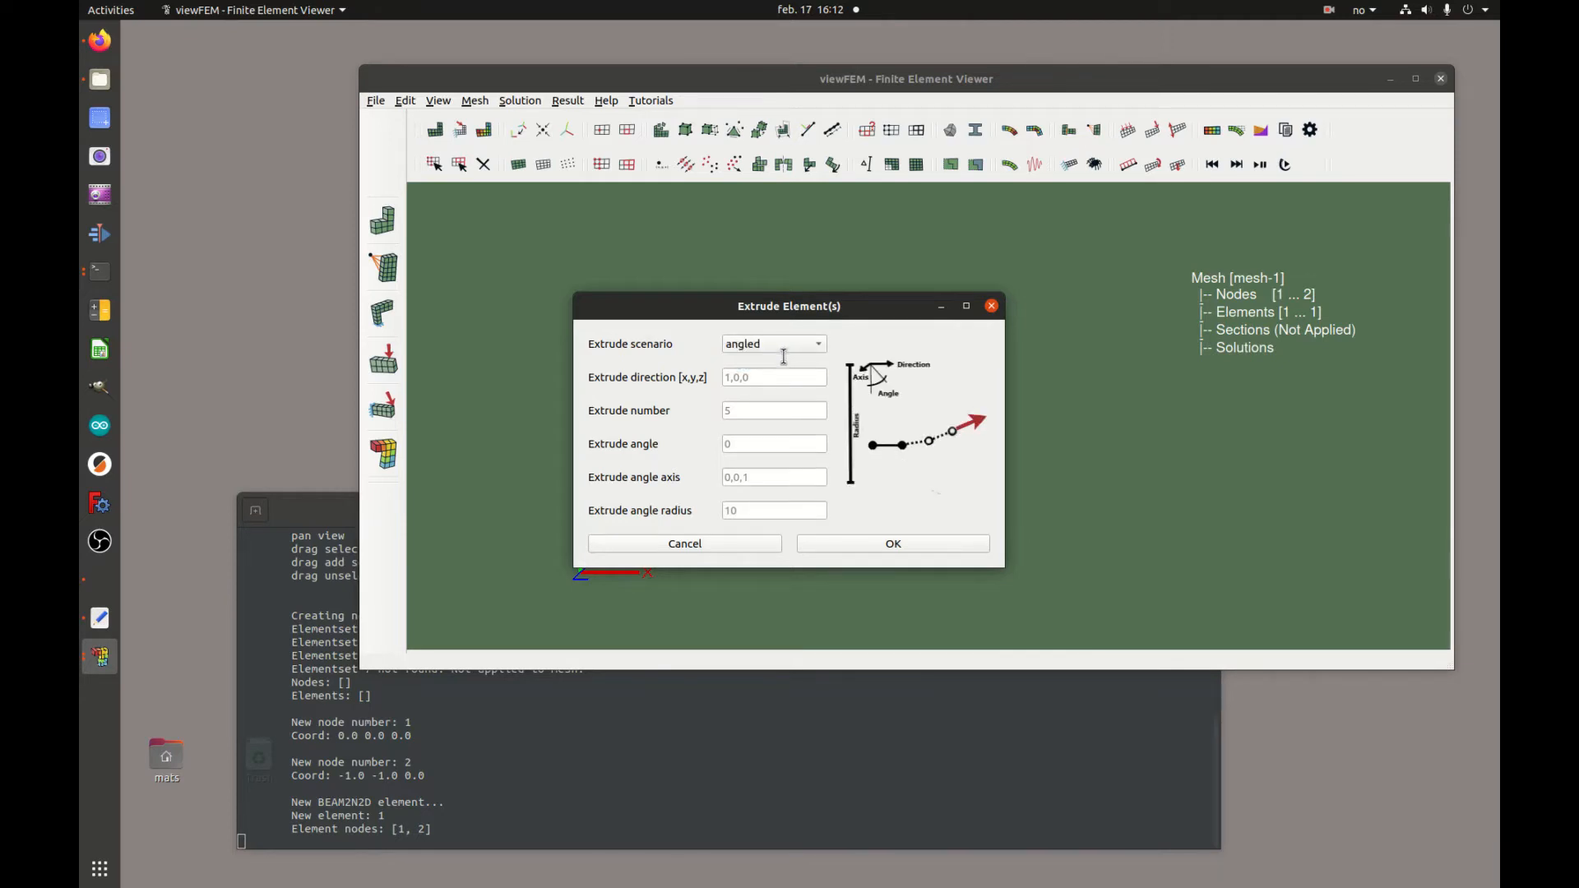
pyautogui.click(776, 379)
pyautogui.write('1,1,0')
# Extrude it with 24 elements, a 90 degree angle, axis 0,0,-1 and radius 12
pyautogui.click(764, 416)
pyautogui.click(759, 443)
pyautogui.write('90')
pyautogui.click(769, 477)
pyautogui.moveTo(741, 476); pyautogui.dragTo(765, 475)
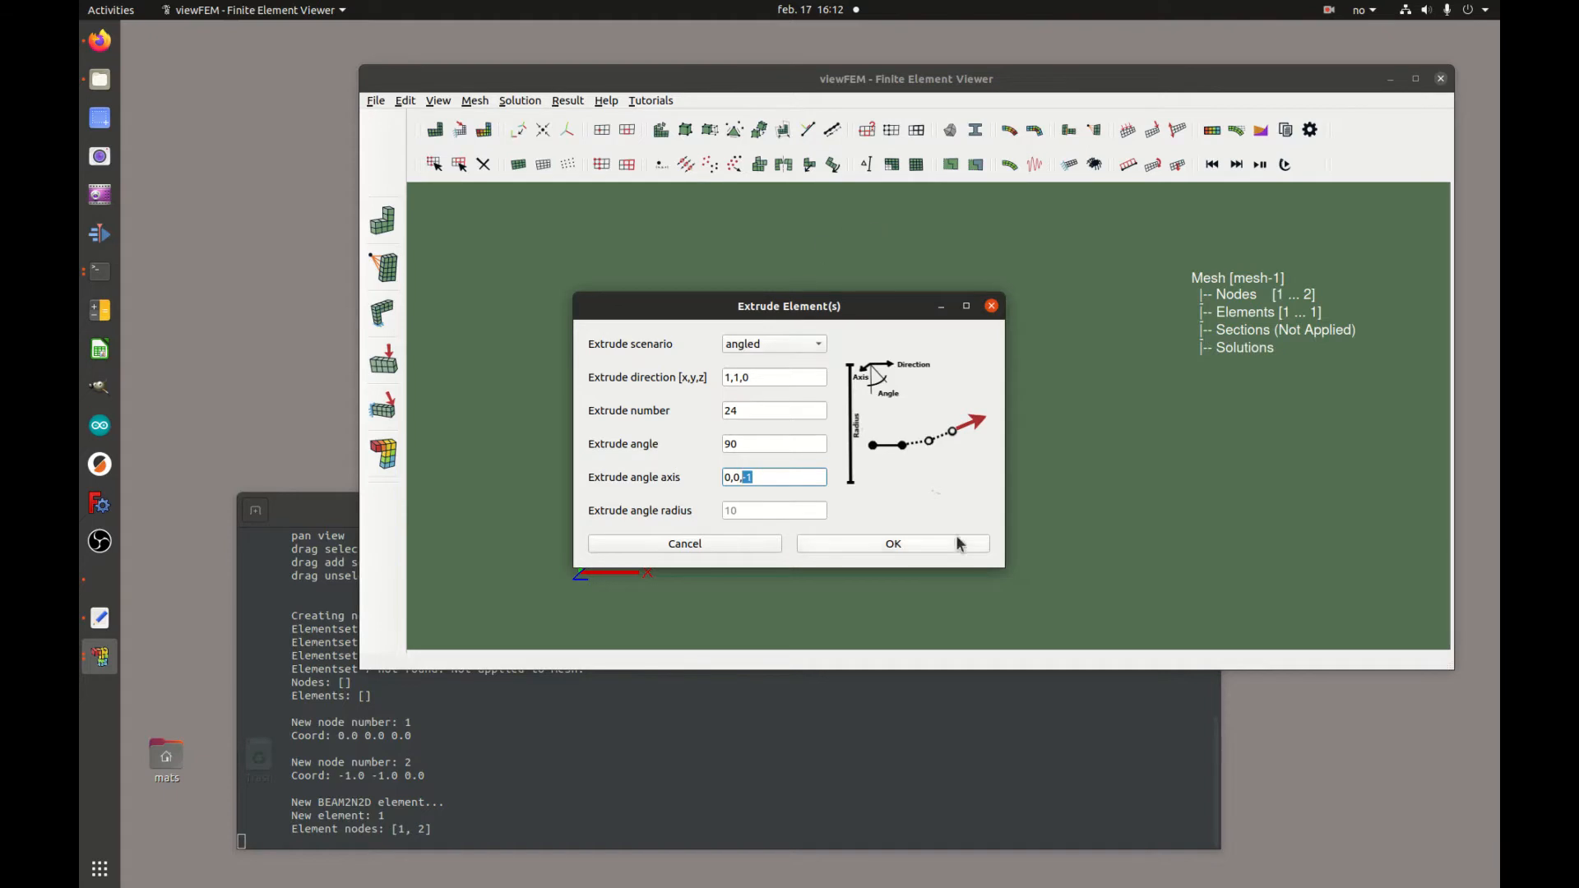
pyautogui.click(753, 477)
pyautogui.click(786, 512)
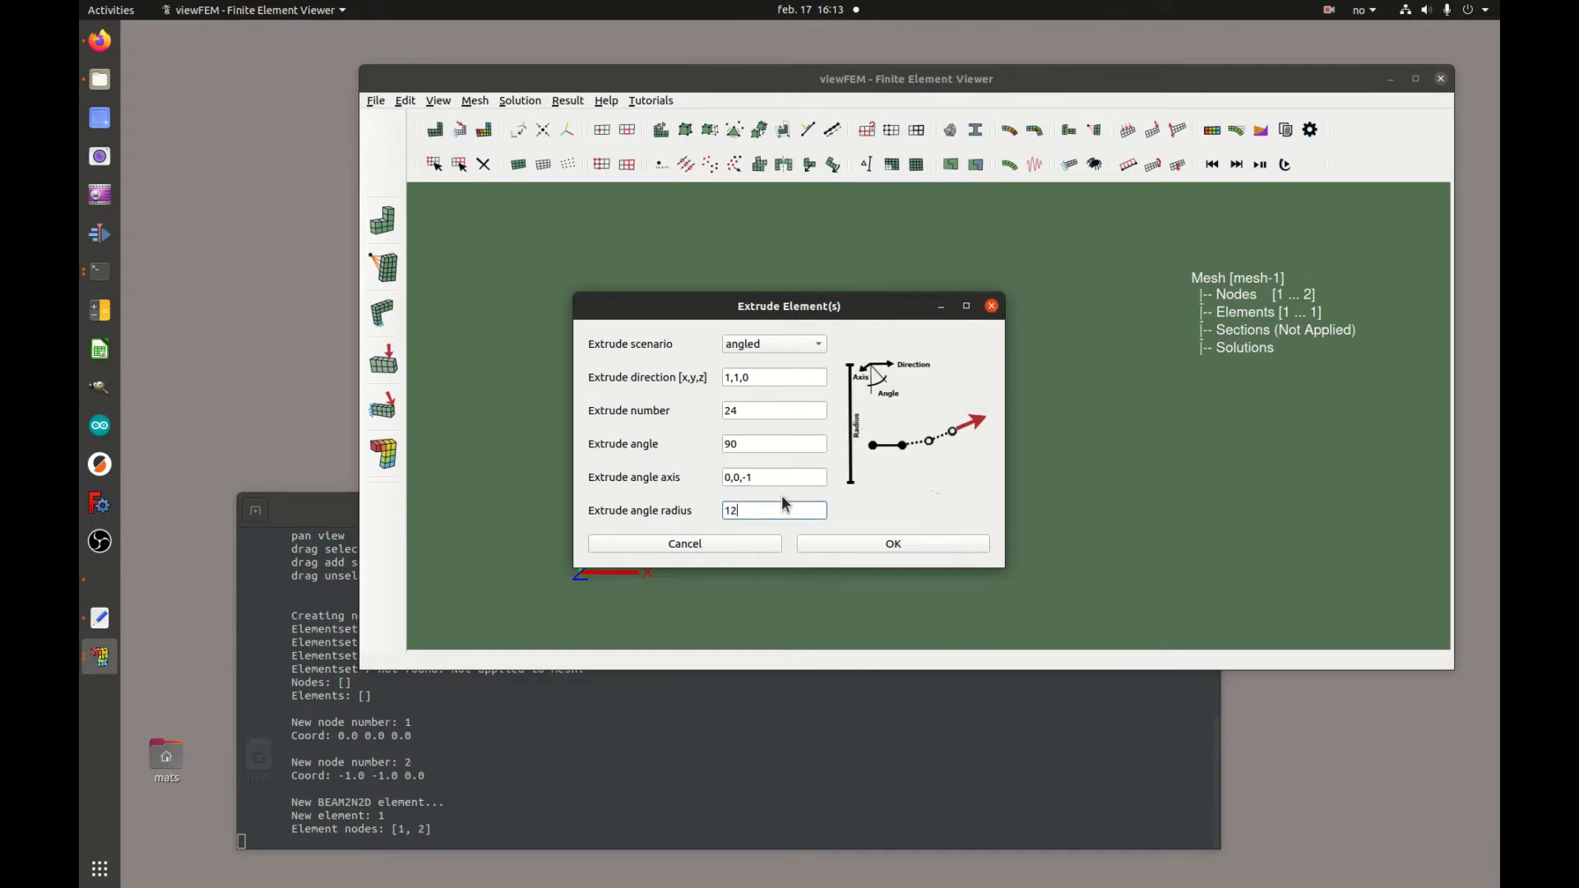
pyautogui.click(896, 543)
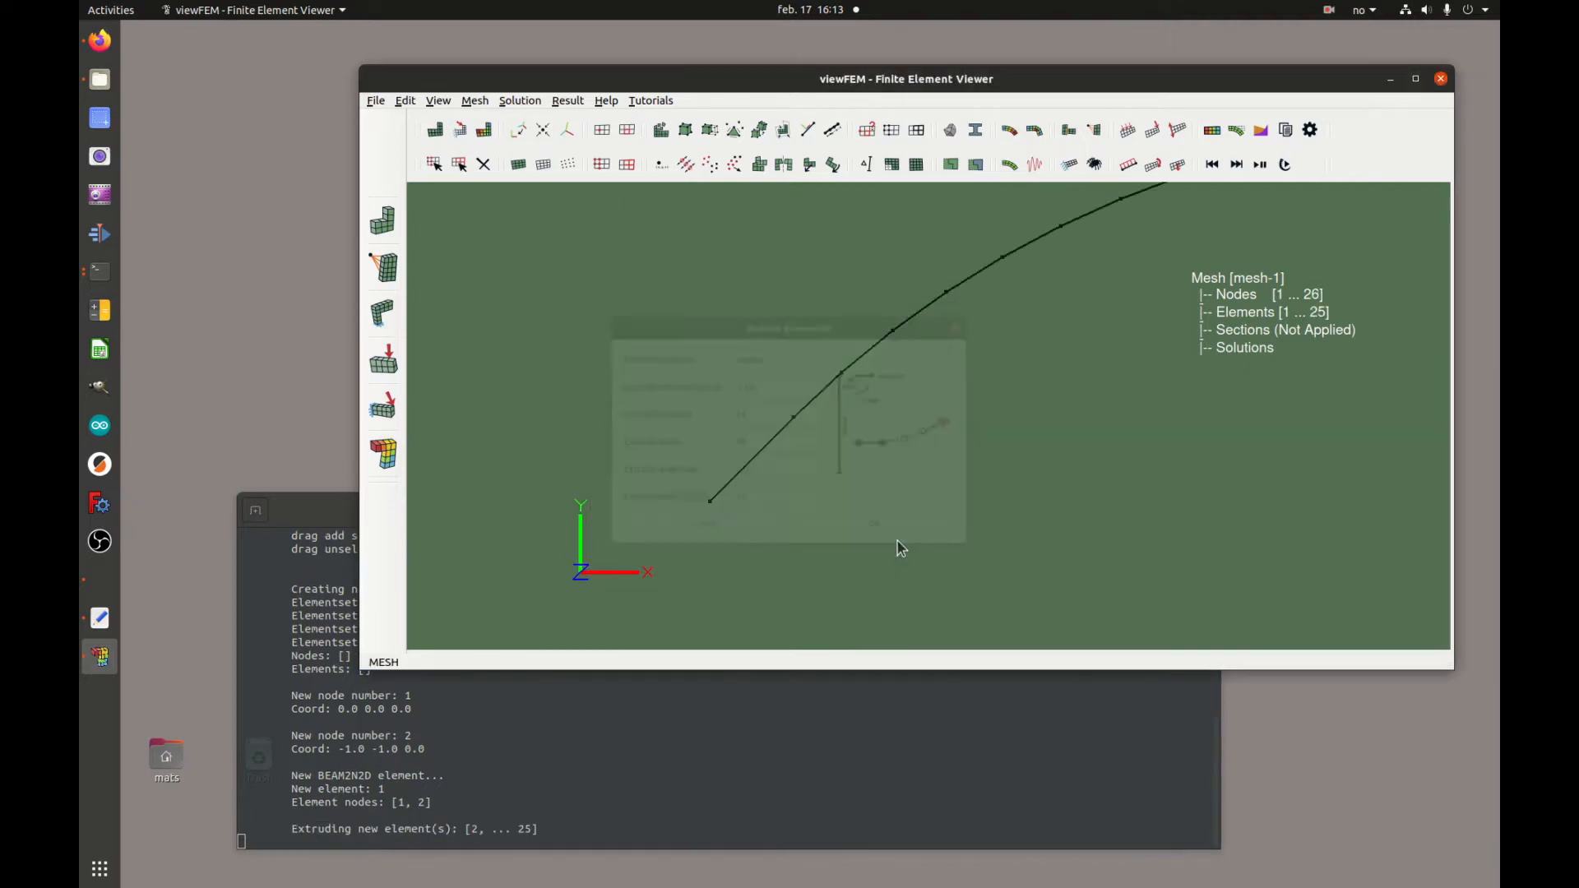
# Select the original straight element at the arc's start and delete it
pyautogui.press('r')
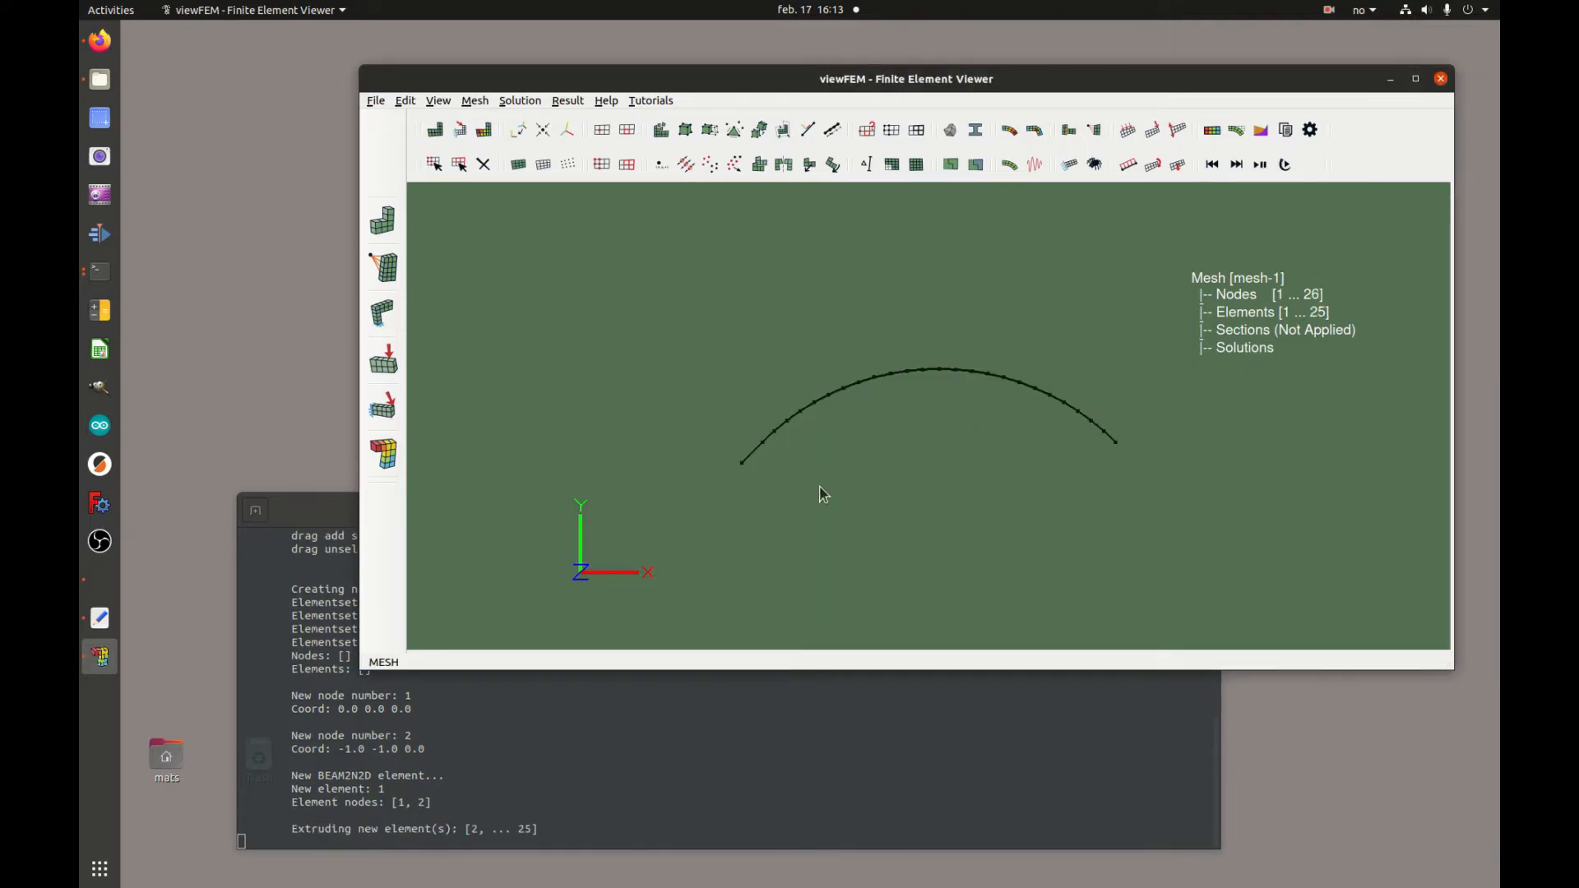
pyautogui.click(460, 167)
pyautogui.moveTo(770, 444); pyautogui.dragTo(736, 484)
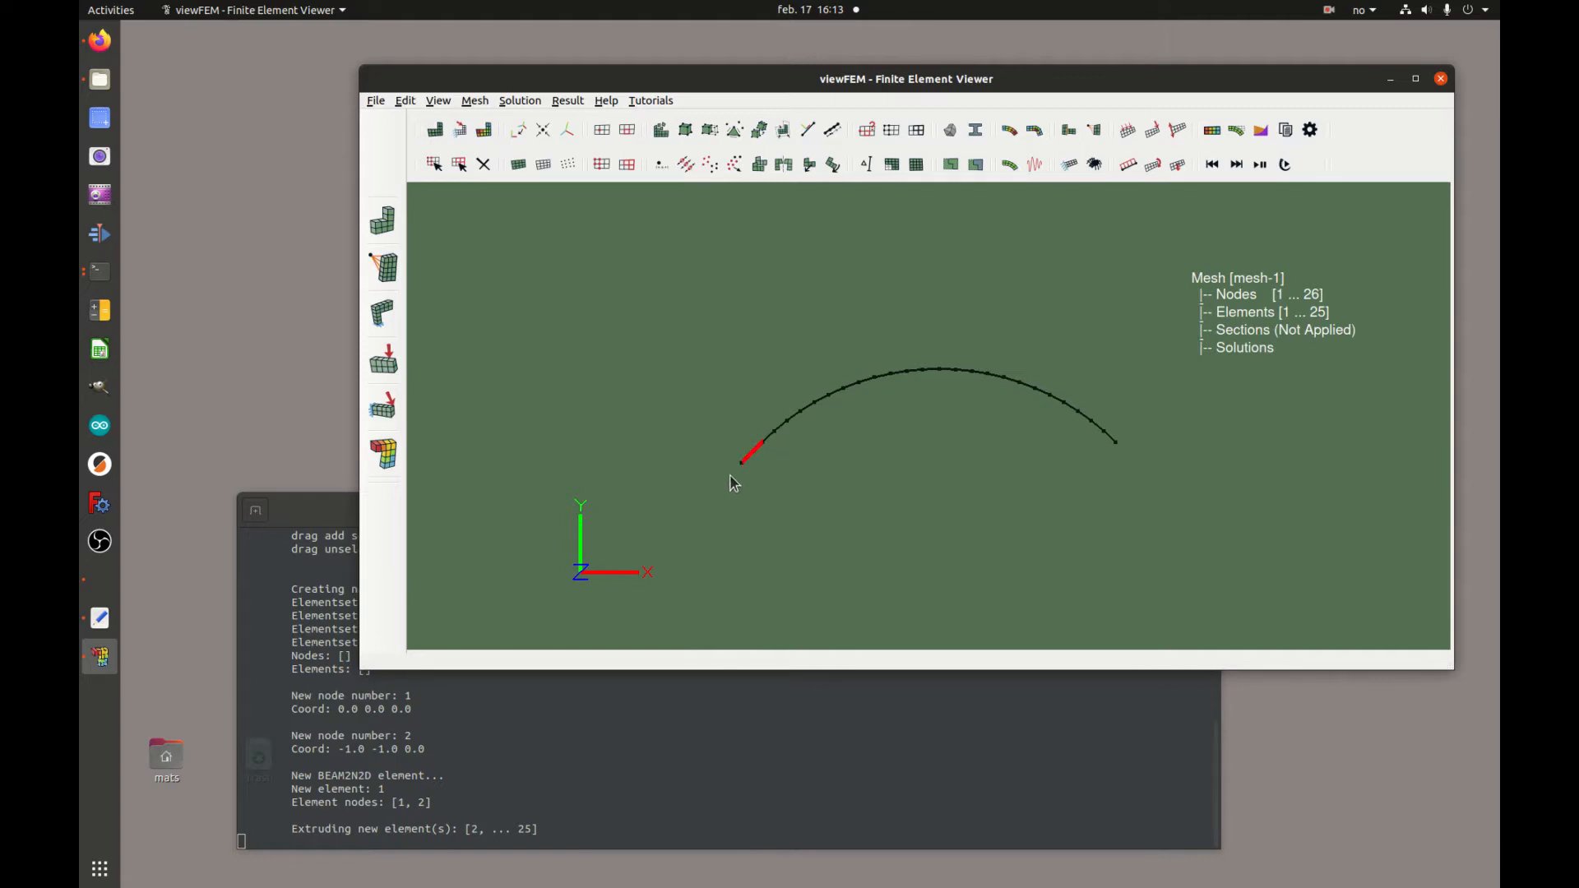
pyautogui.click(481, 163)
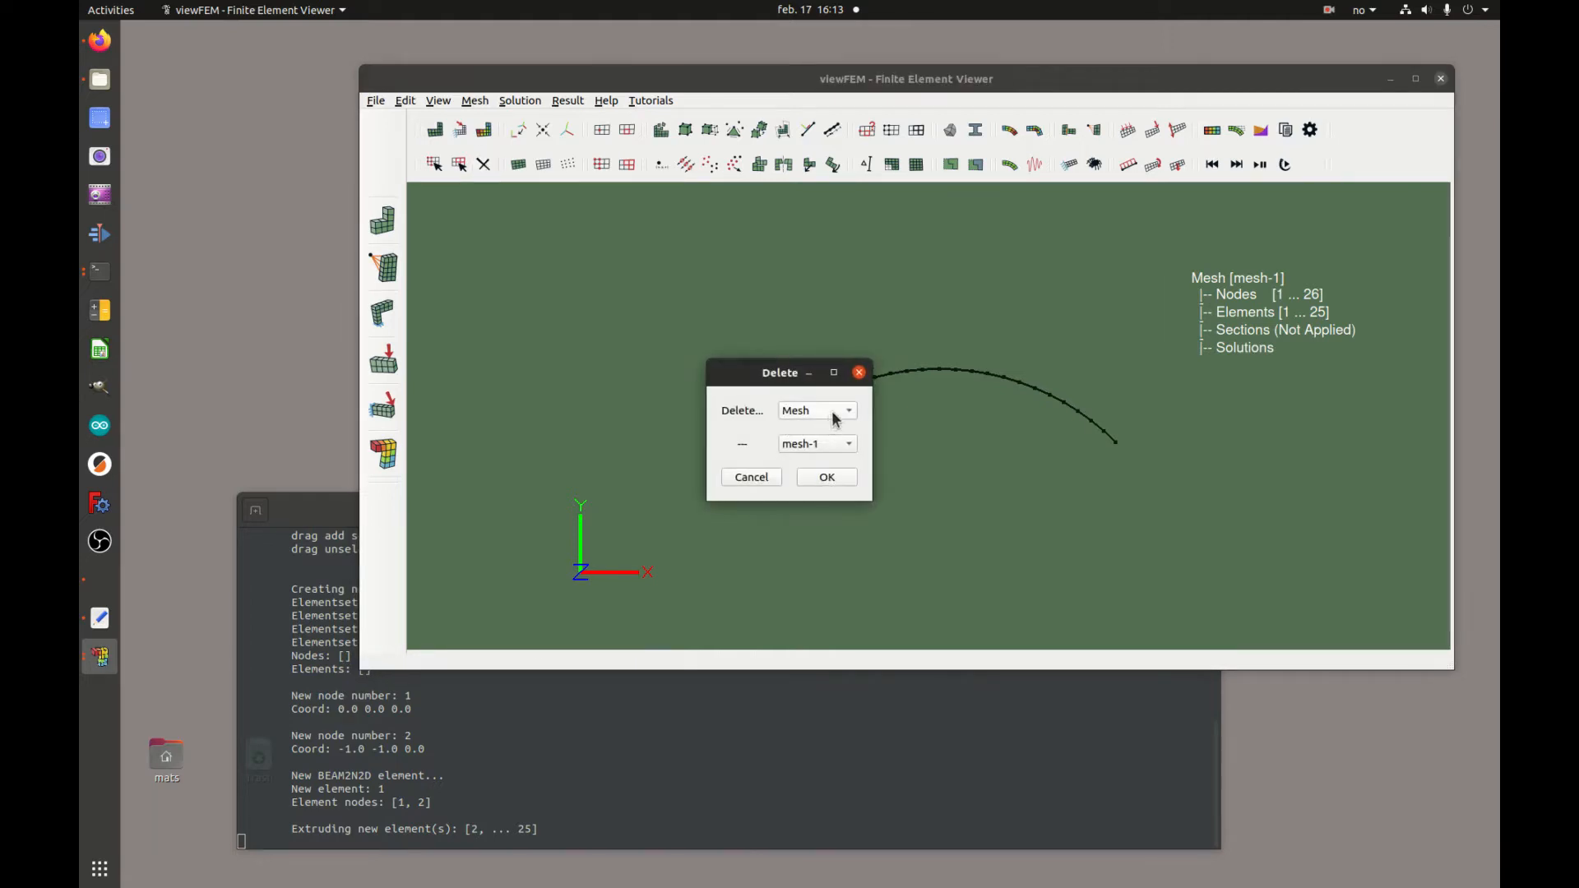
pyautogui.click(835, 414)
pyautogui.click(834, 327)
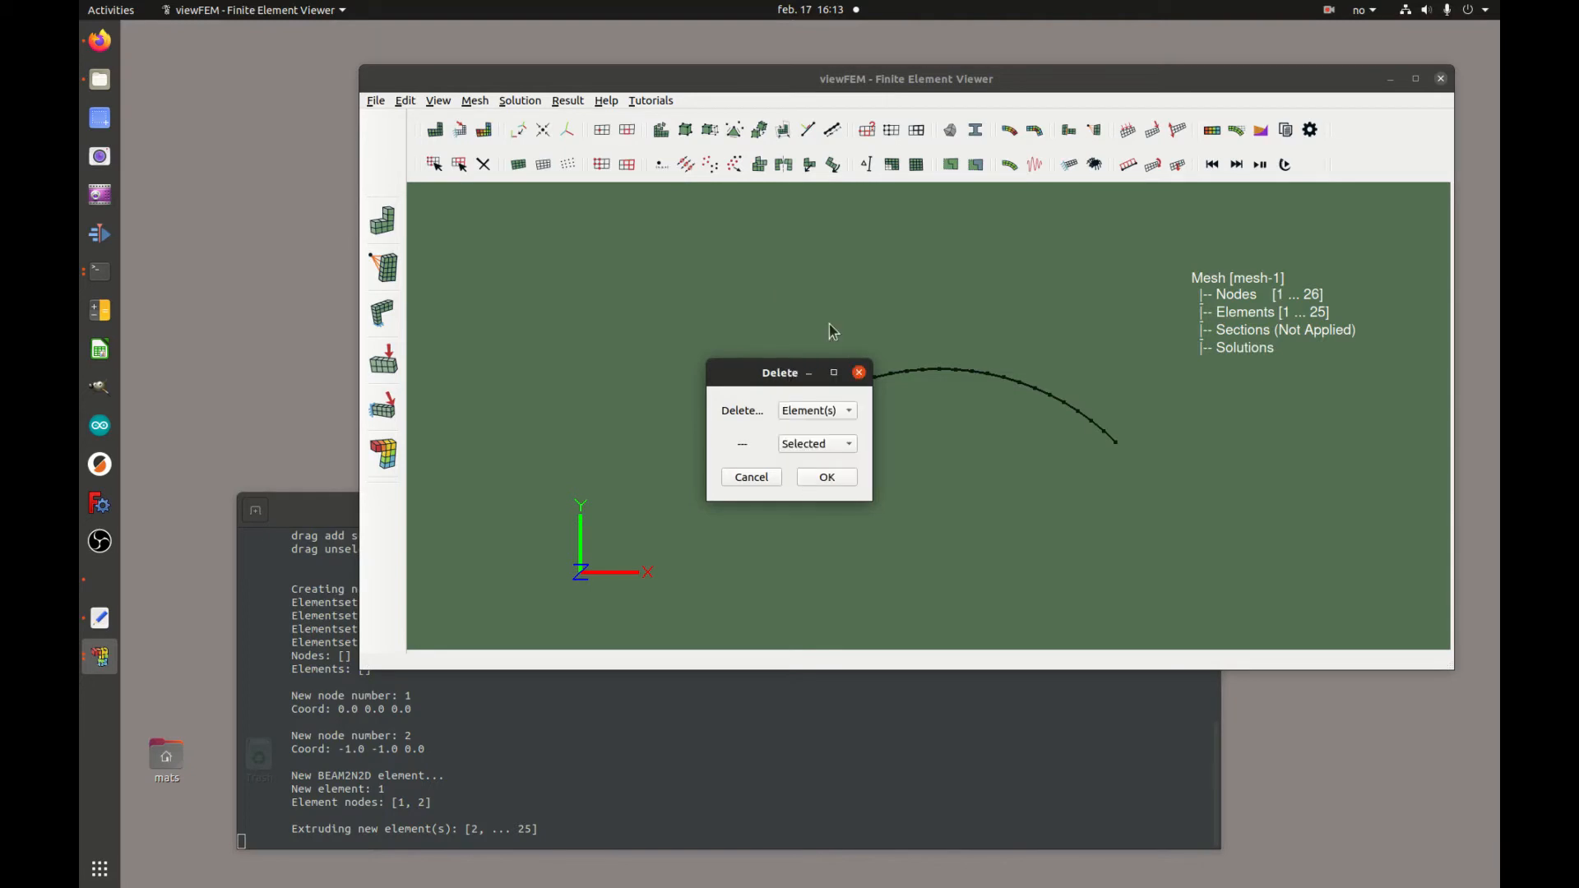
pyautogui.click(830, 477)
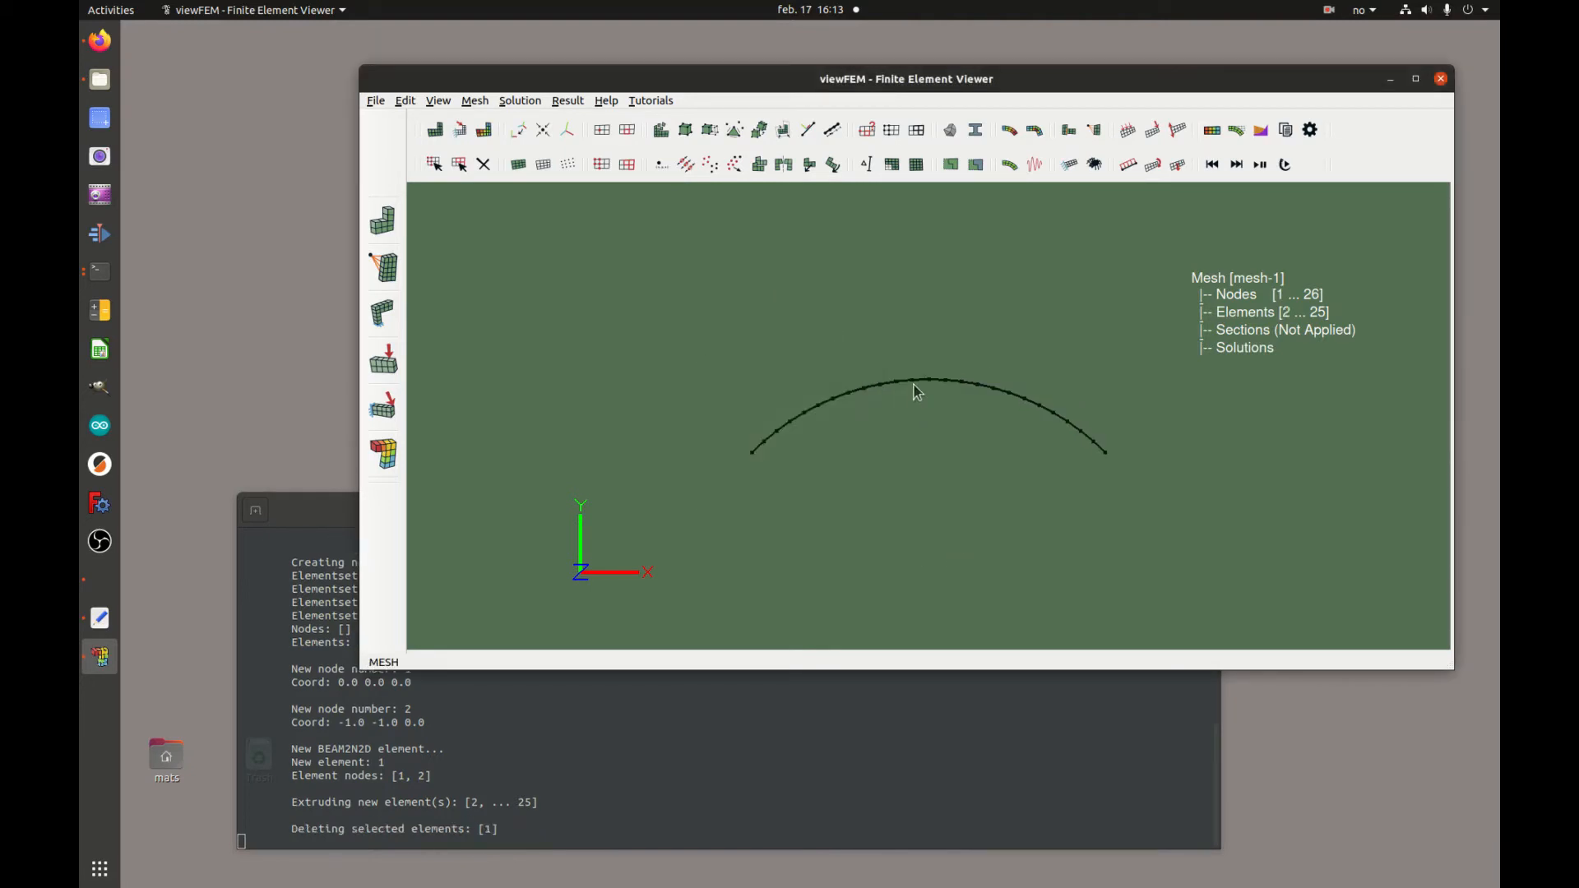
# Select the element at the top of the arc and print its information
pyautogui.moveTo(931, 399); pyautogui.dragTo(934, 401)
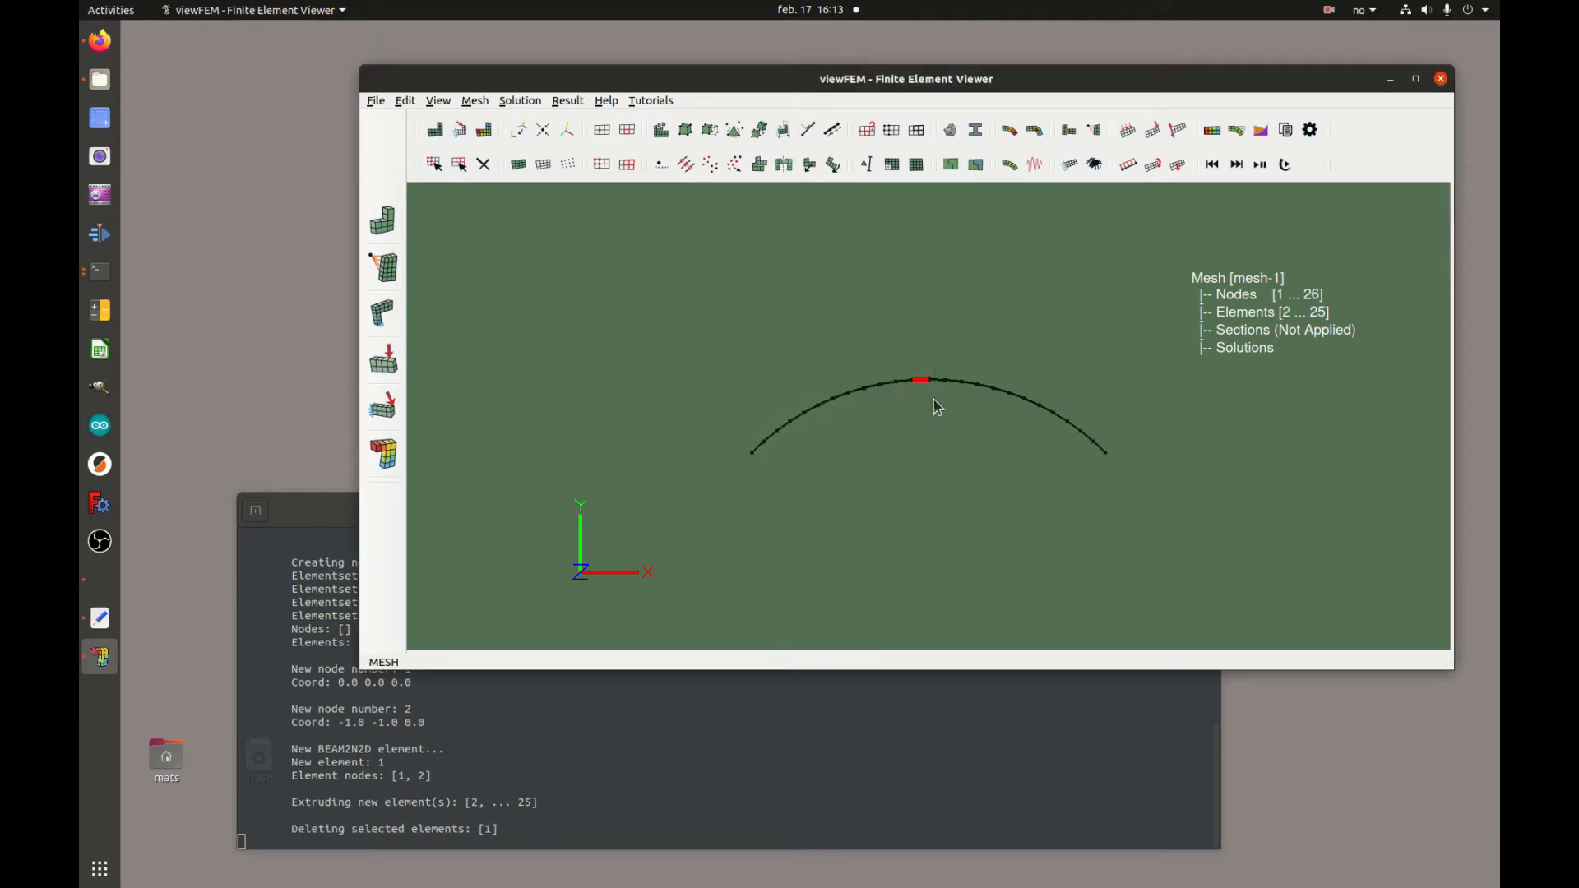
pyautogui.click(868, 131)
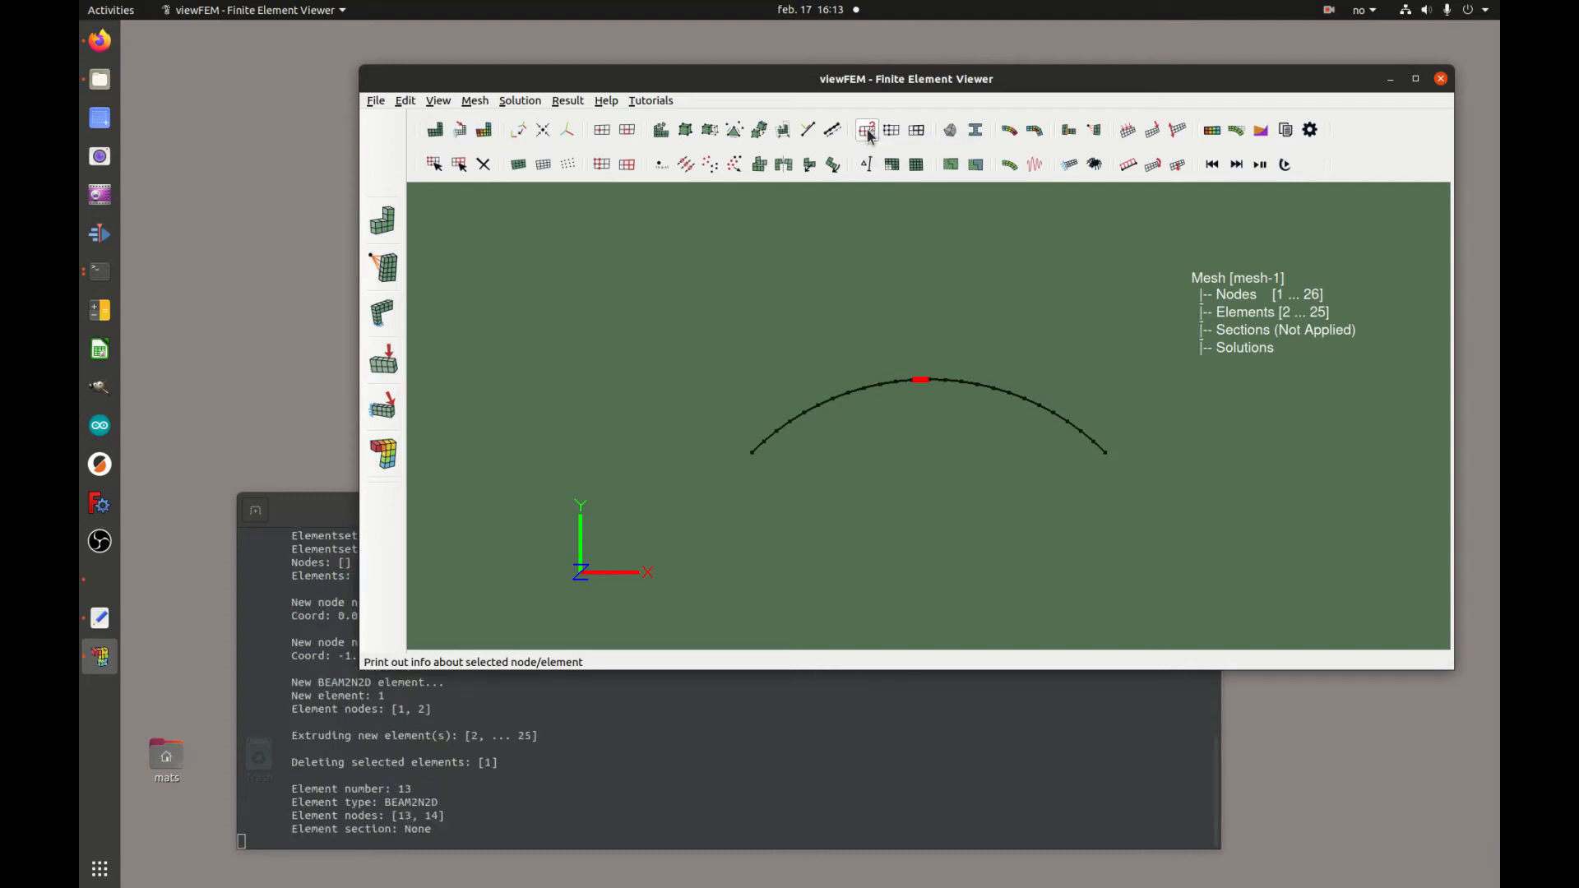
pyautogui.moveTo(439, 802); pyautogui.dragTo(390, 799)
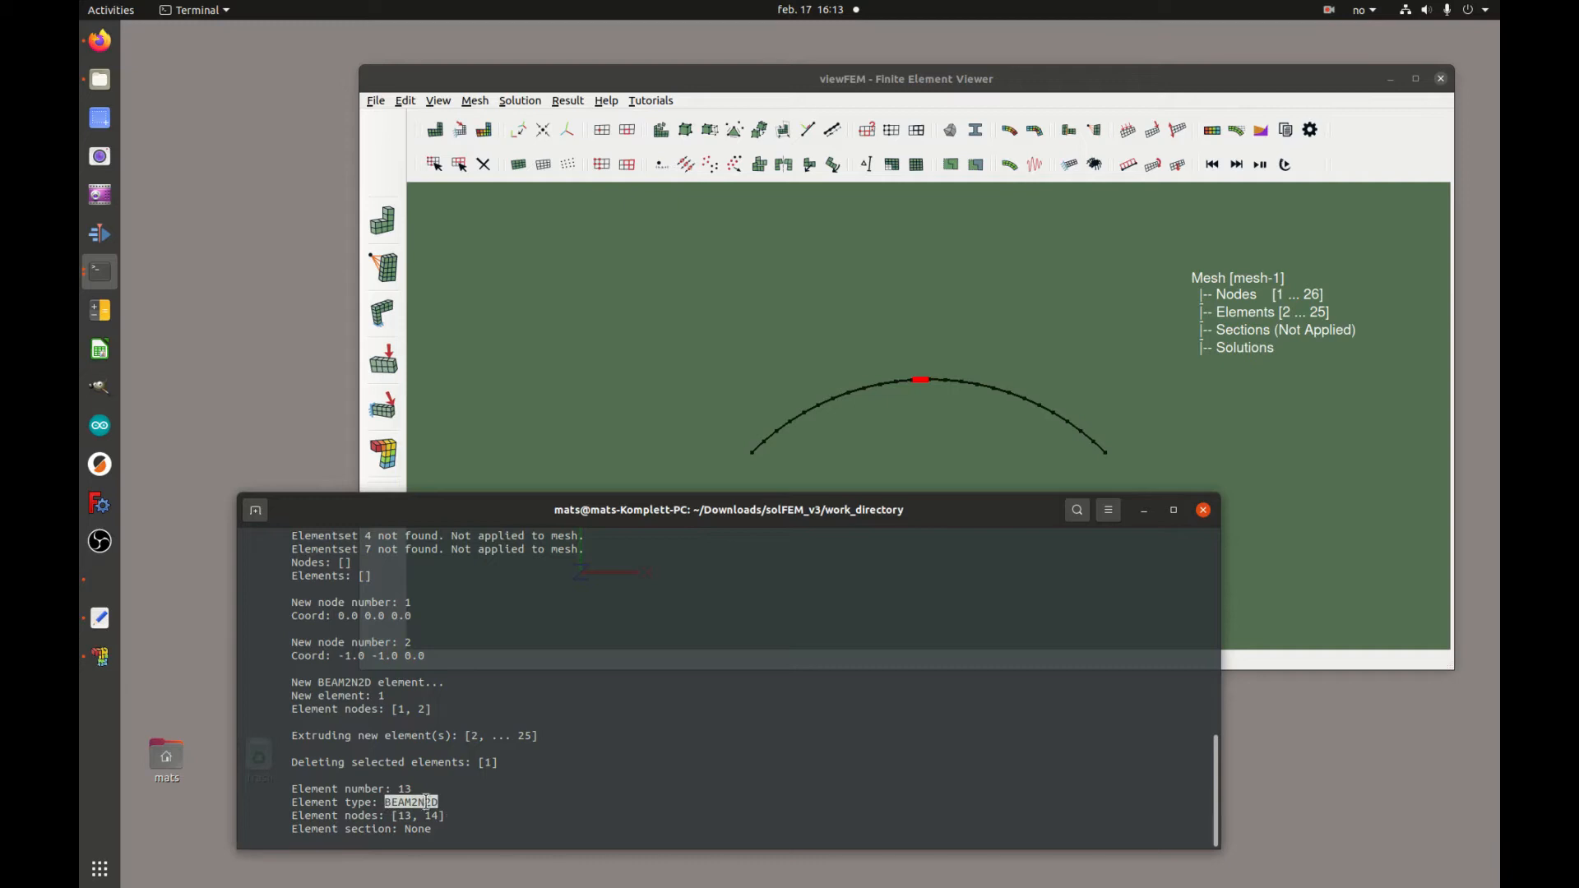
pyautogui.click(954, 343)
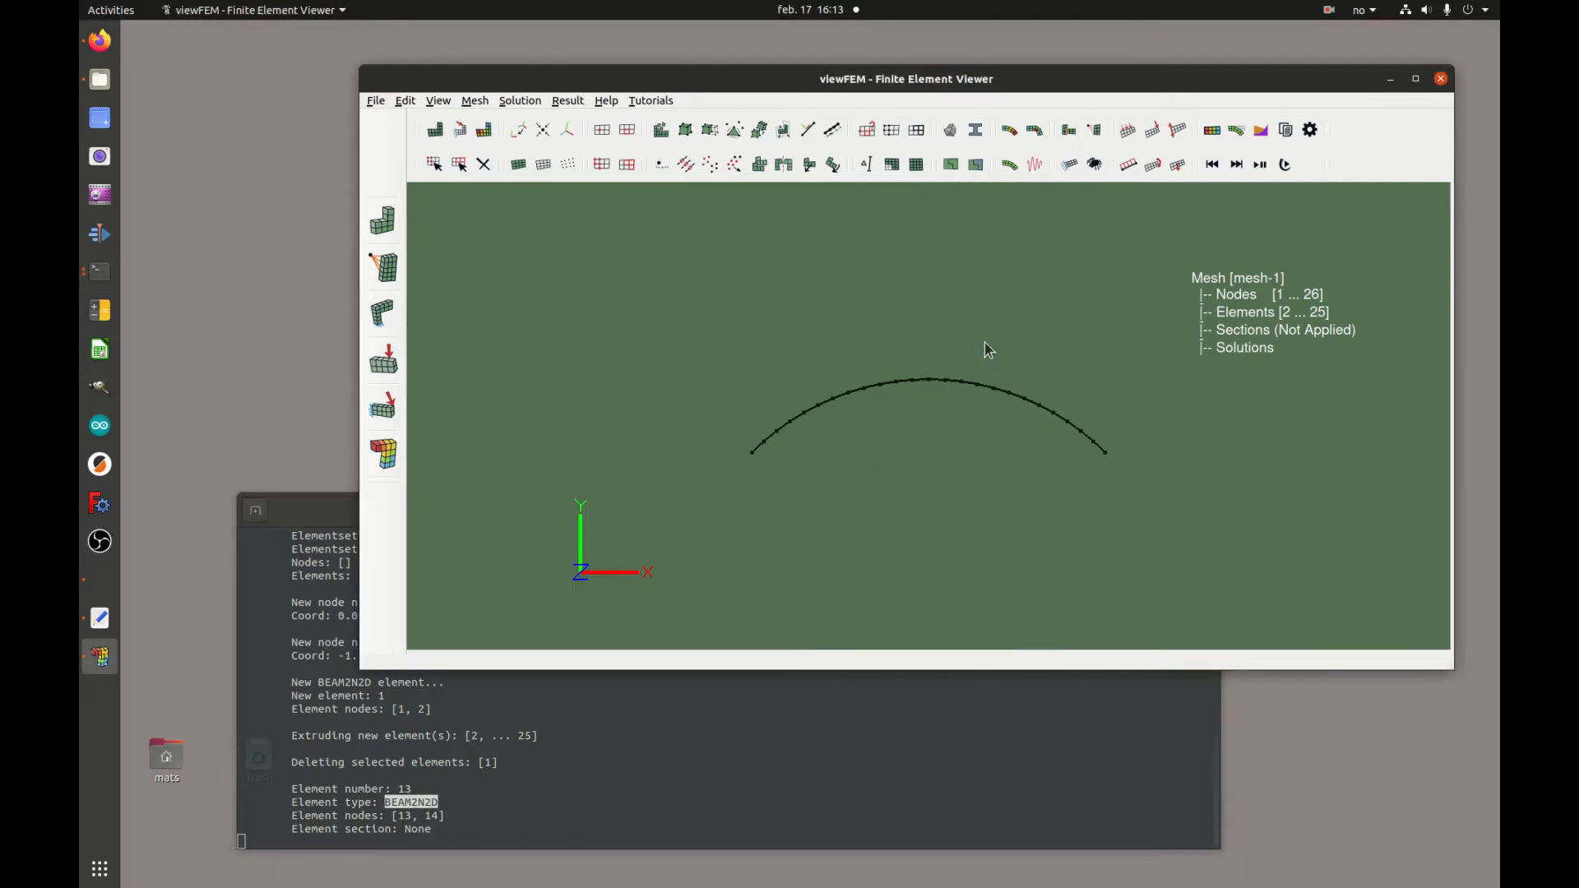
# Select each end node of the arc and print its information
pyautogui.click(434, 164)
pyautogui.click(751, 452)
pyautogui.moveTo(1133, 480); pyautogui.dragTo(1132, 479)
pyautogui.moveTo(746, 446); pyautogui.dragTo(768, 472)
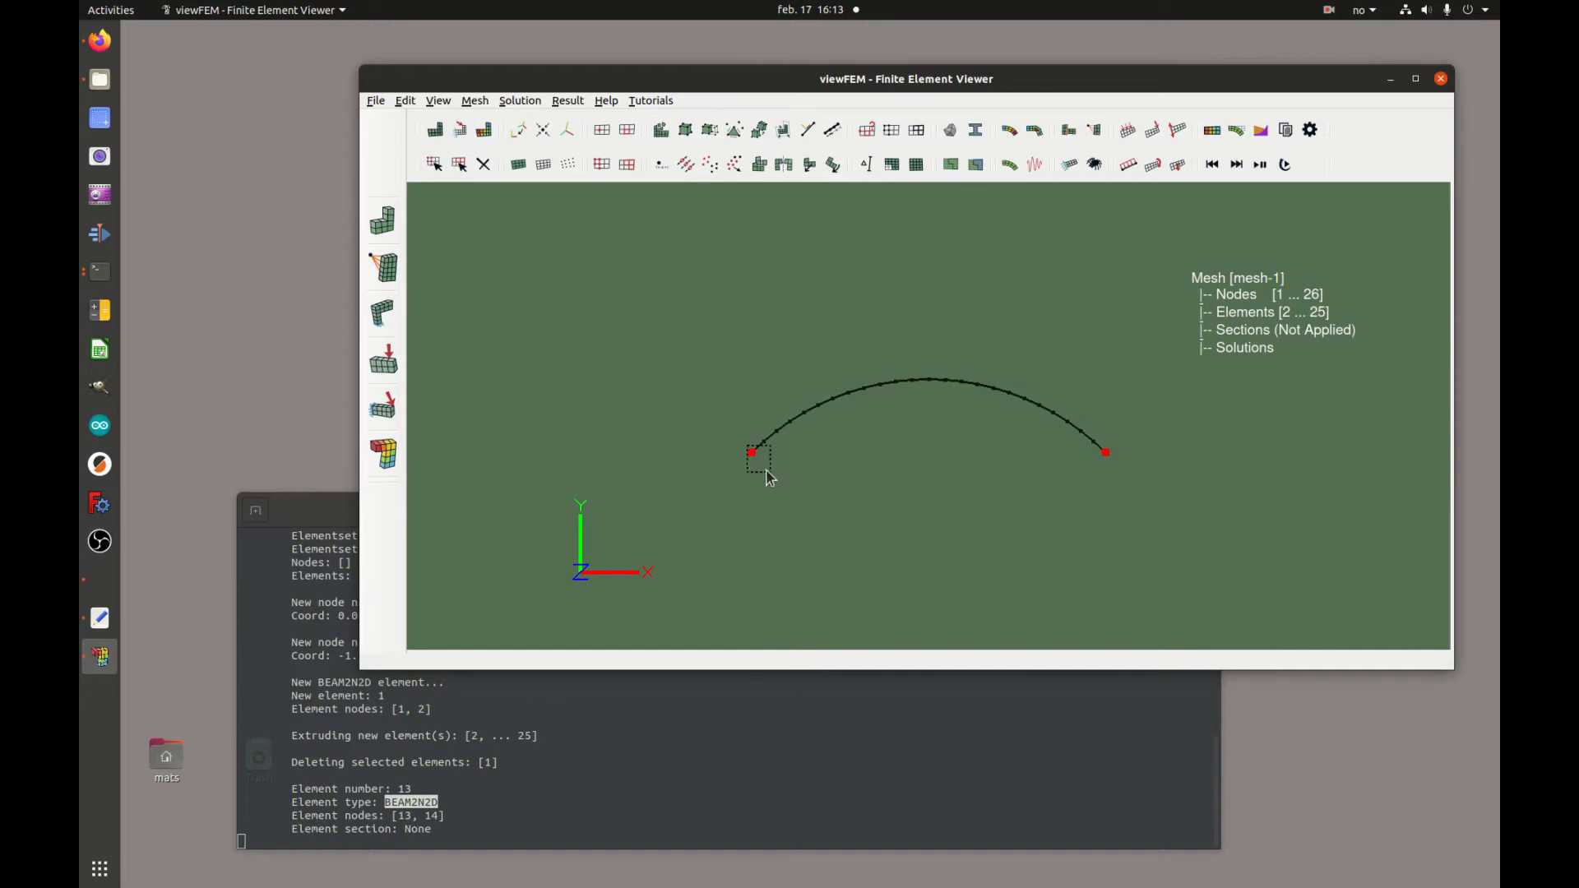
pyautogui.click(866, 130)
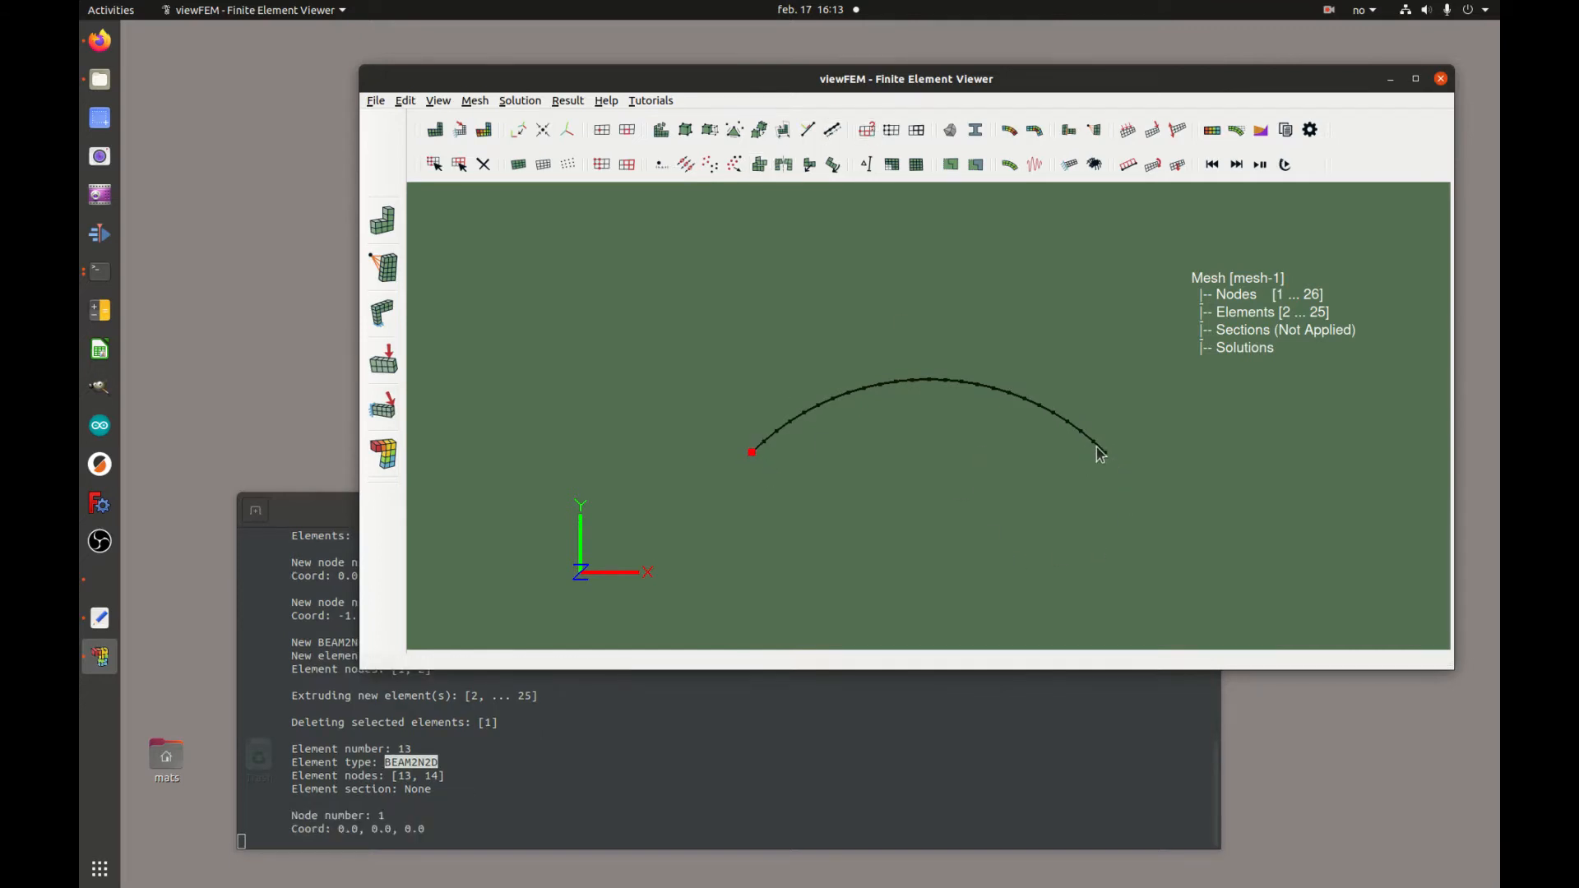
pyautogui.click(866, 130)
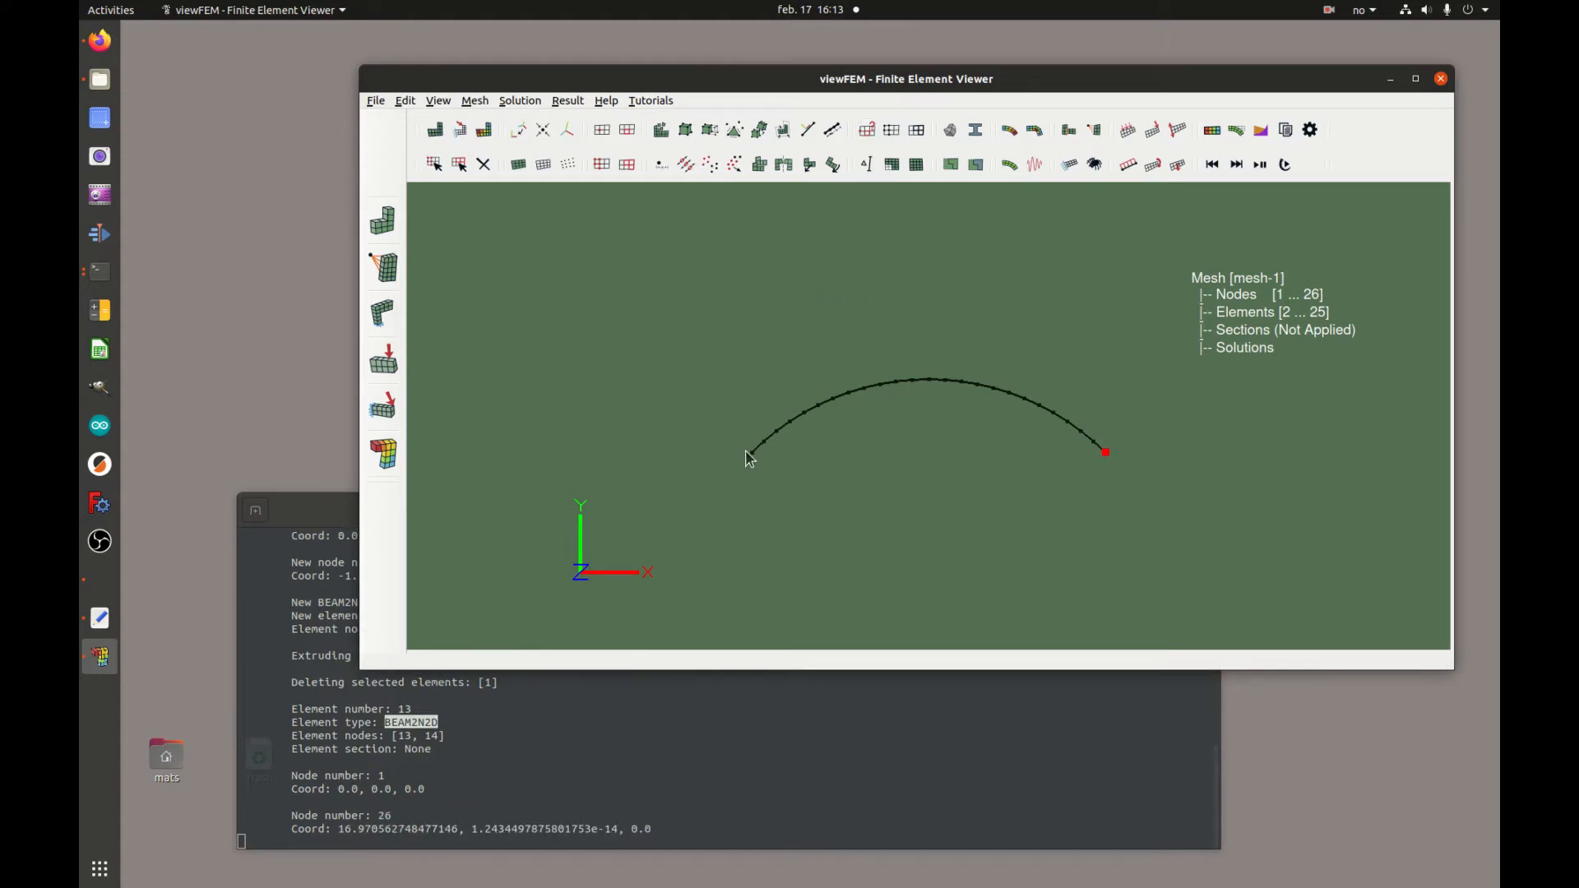
# Select both end nodes of the arc and insert an element between them
pyautogui.click(1102, 453)
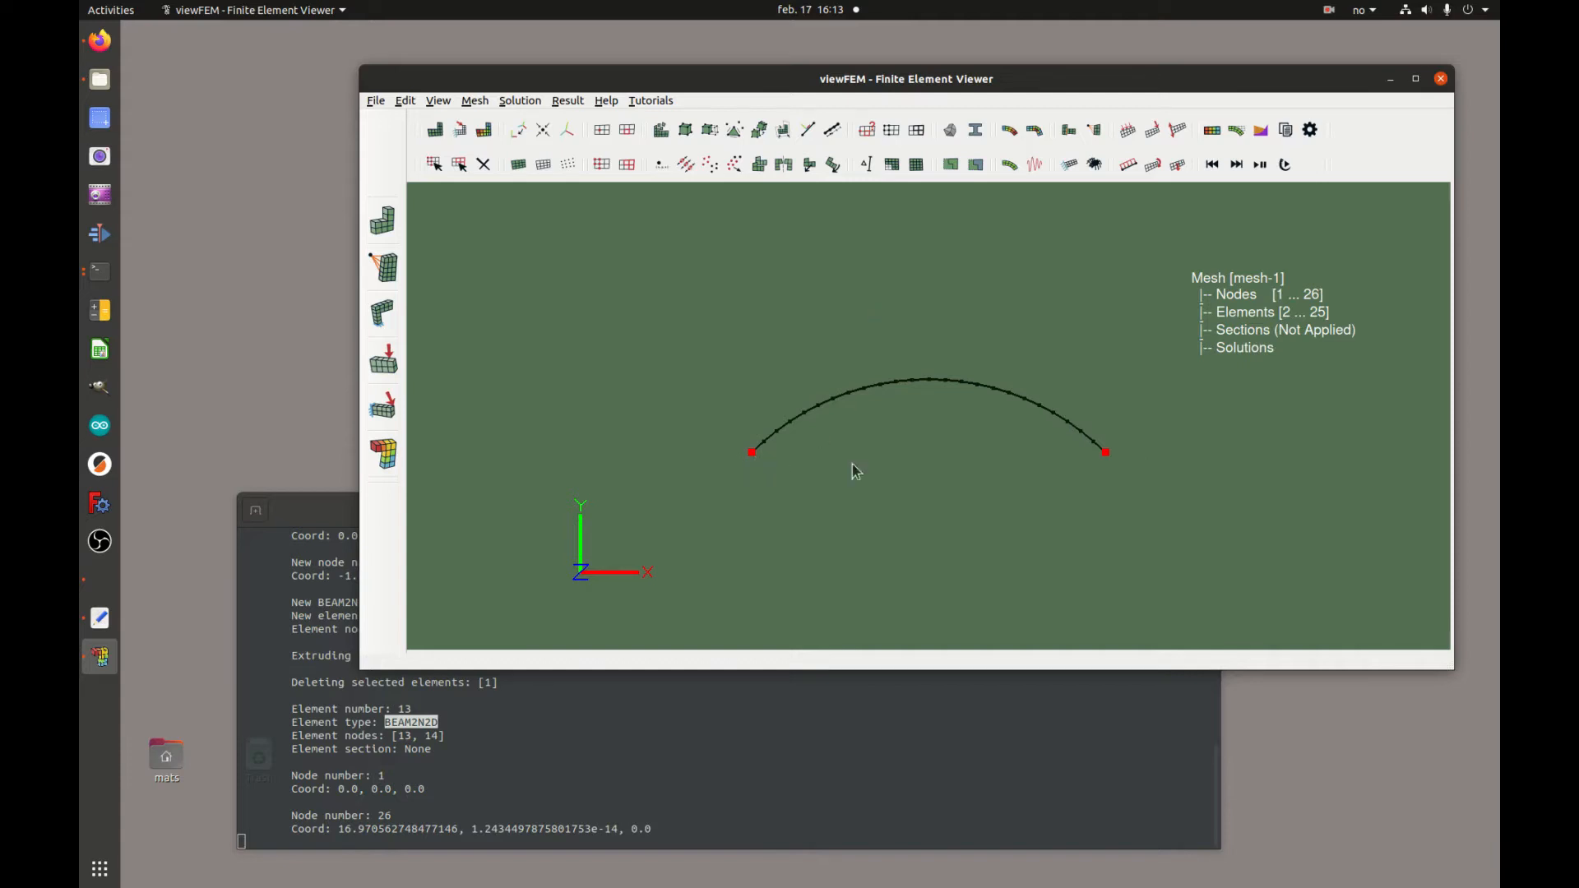
pyautogui.click(735, 132)
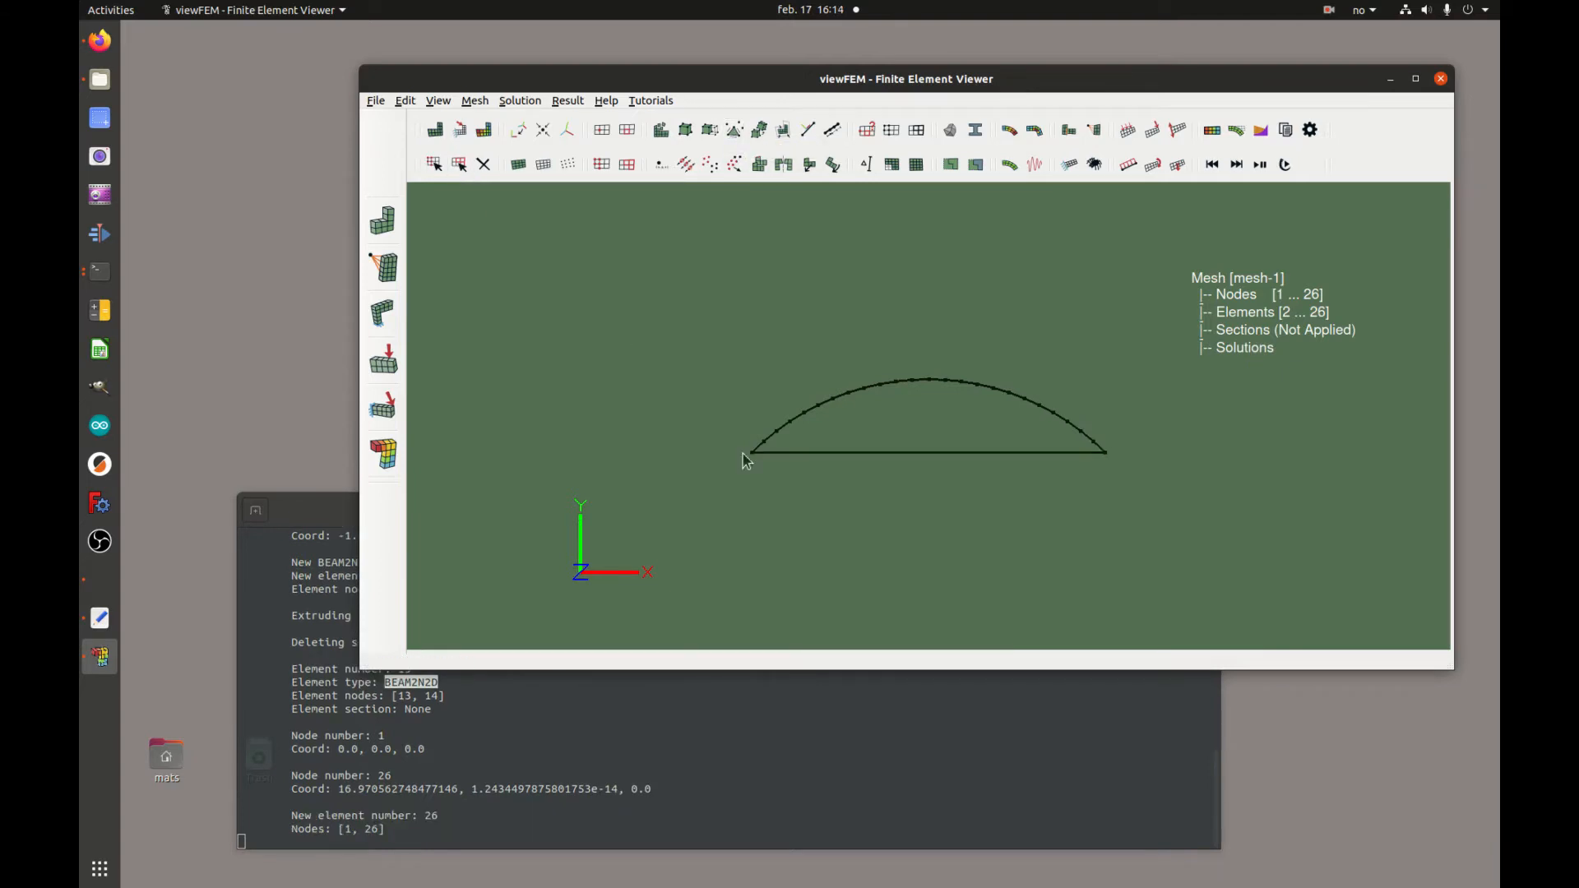
# Select the new straight chord element and print its information
pyautogui.moveTo(745, 450); pyautogui.dragTo(1117, 492)
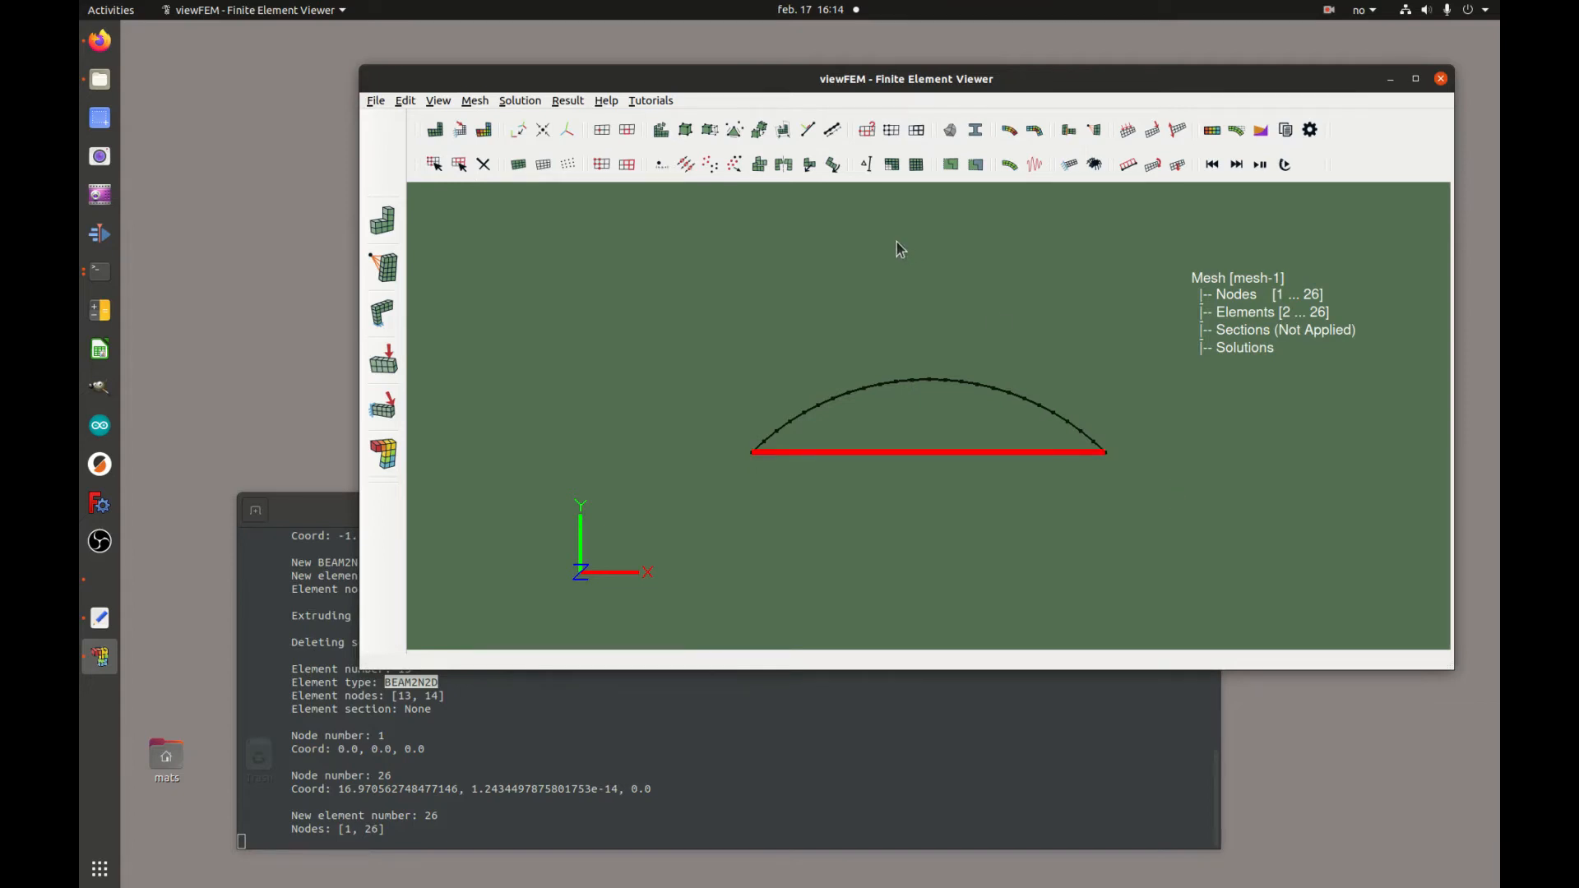
pyautogui.click(867, 130)
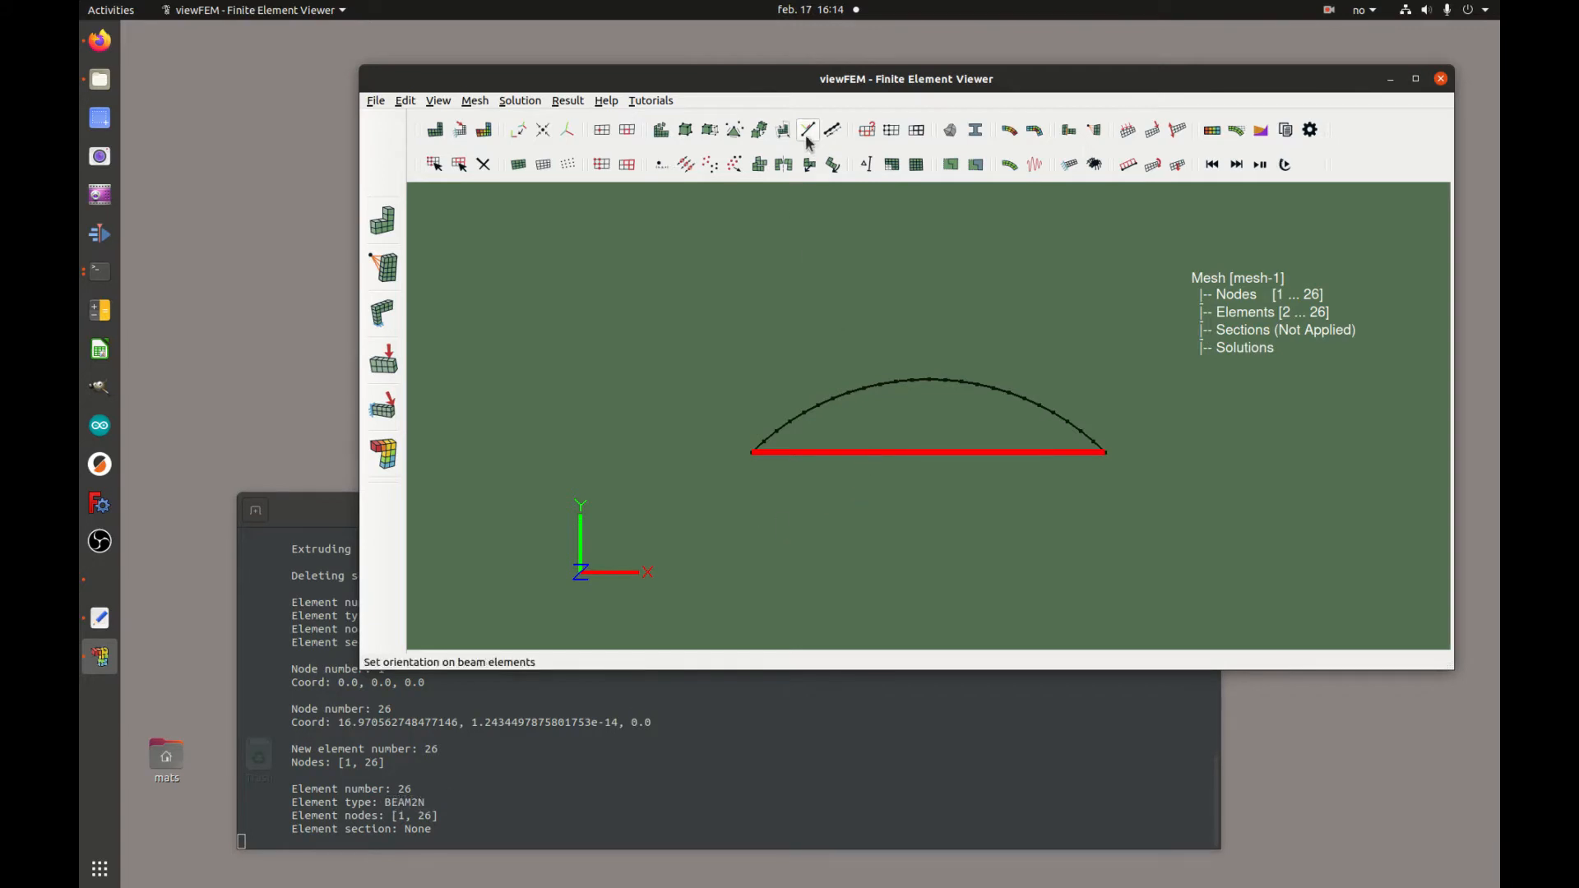
# Convert the chord element to element type BEAM2N2D
pyautogui.click(761, 132)
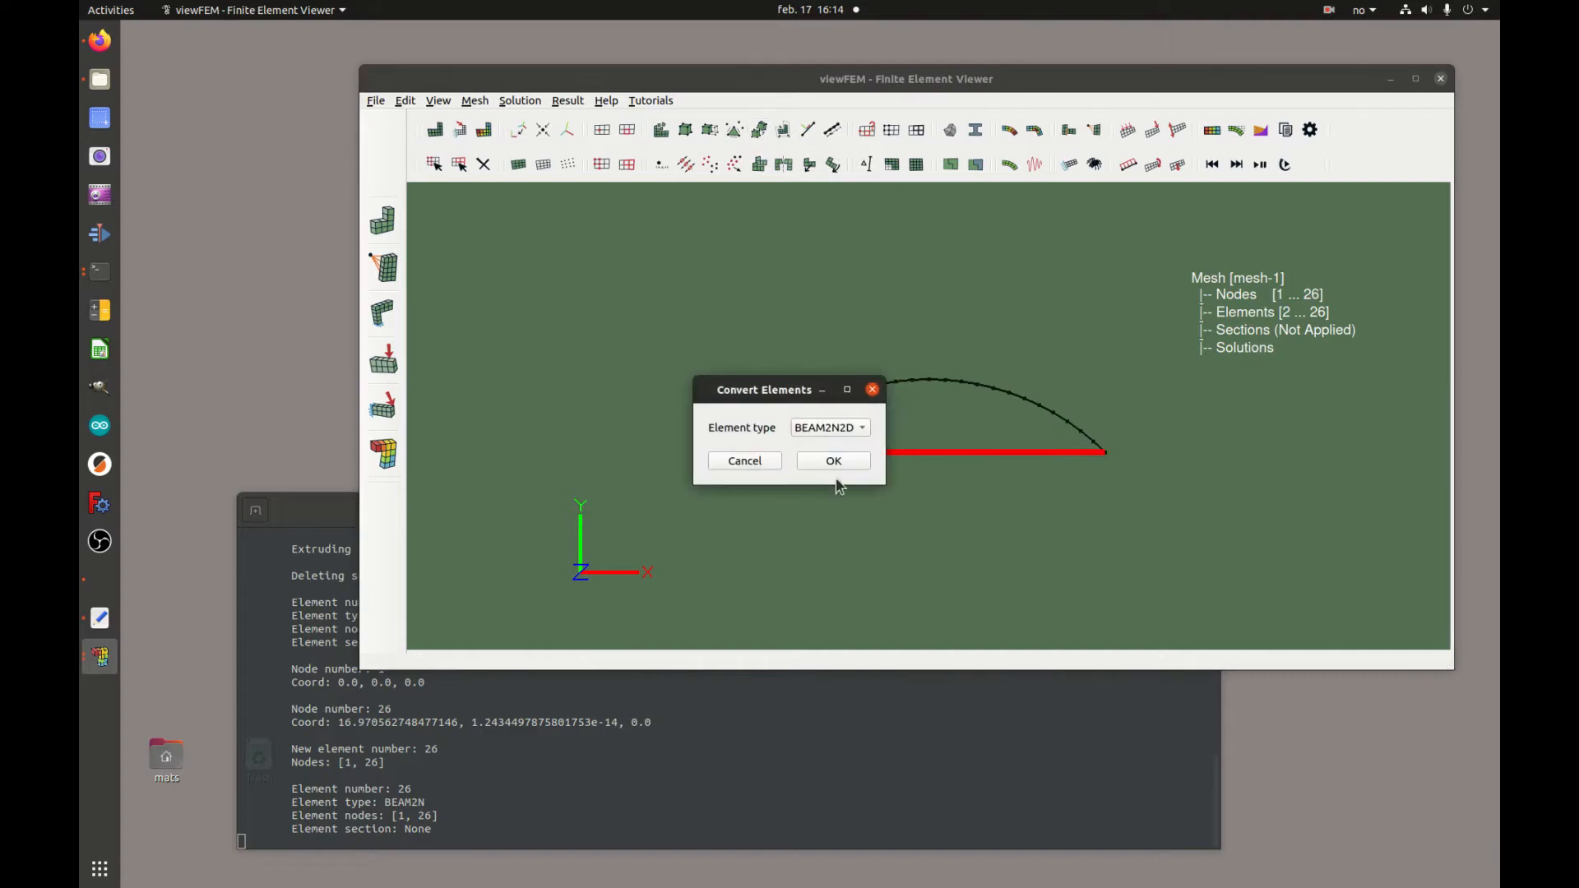
pyautogui.click(856, 429)
pyautogui.click(852, 428)
pyautogui.click(835, 462)
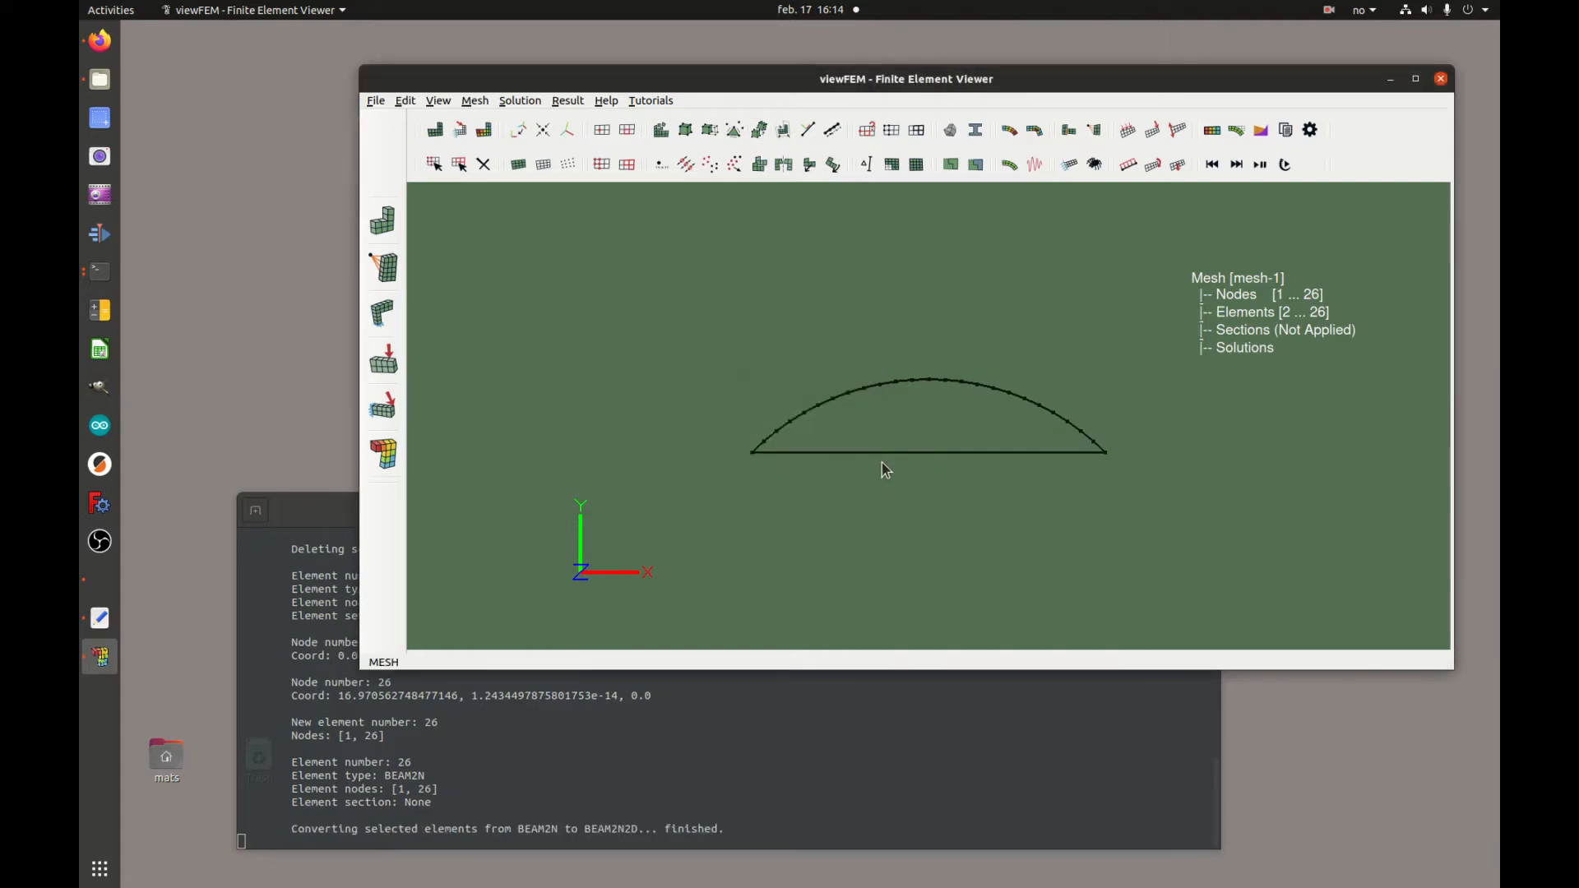
# Select the chord element, print its information, and split it into 16 elements
pyautogui.moveTo(746, 444); pyautogui.dragTo(1114, 477)
pyautogui.click(864, 164)
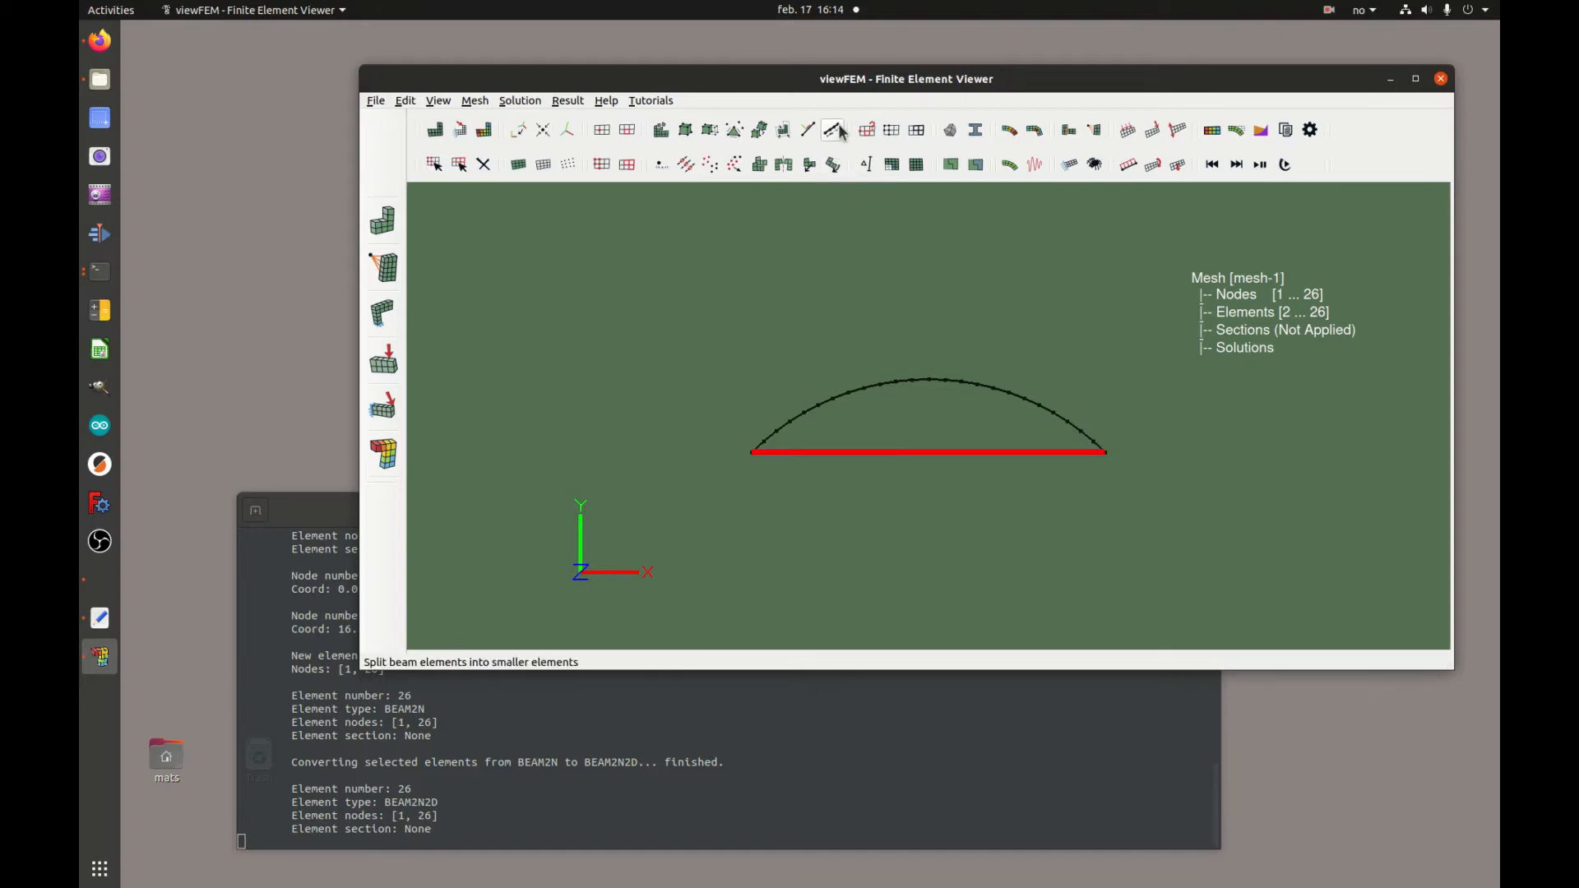
pyautogui.click(833, 162)
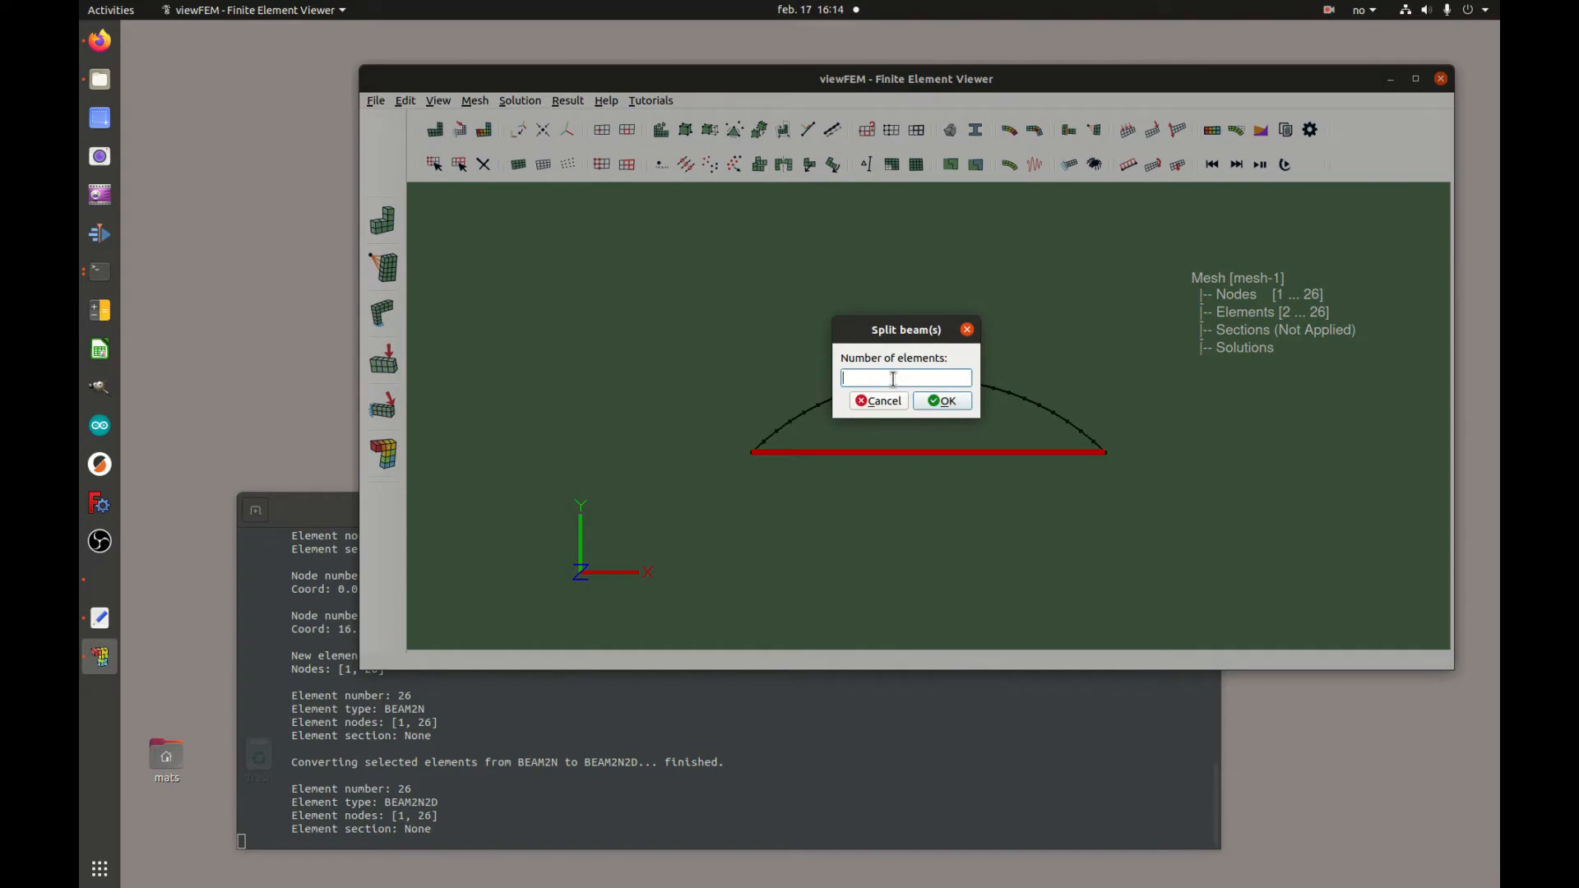
pyautogui.write('16')
pyautogui.click(948, 408)
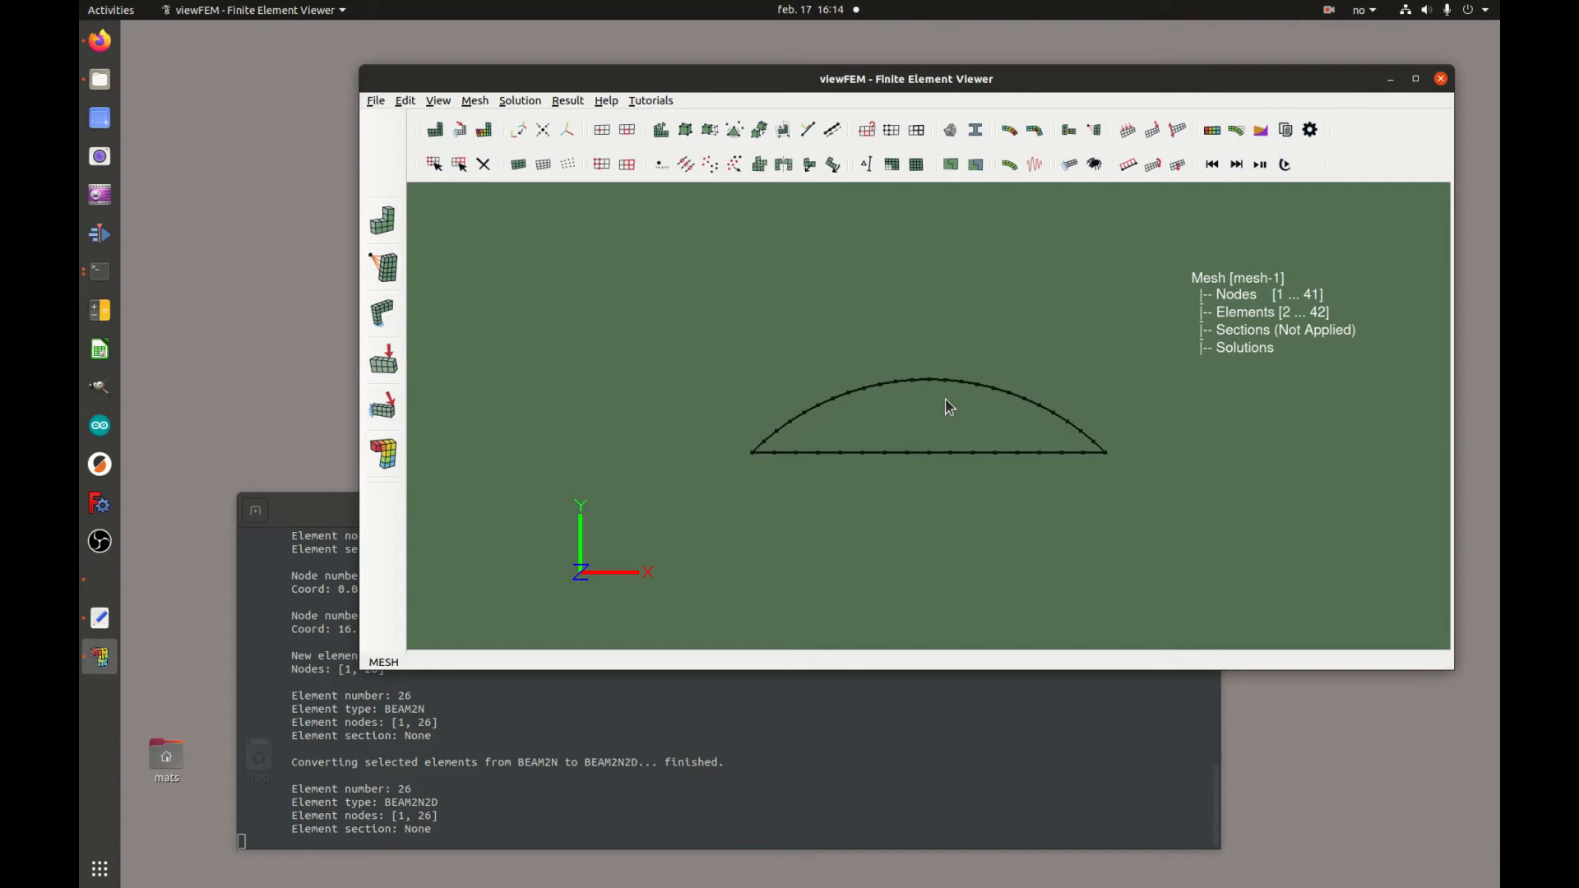
# Select five vertically aligned pairs of arc and chord nodes and copy them with offset vector 0,0.5,0
pyautogui.scroll(3, 1000, 472)
pyautogui.moveTo(1000, 440); pyautogui.dragTo(922, 404)
pyautogui.moveTo(911, 485); pyautogui.dragTo(936, 429)
pyautogui.moveTo(869, 297); pyautogui.dragTo(885, 531)
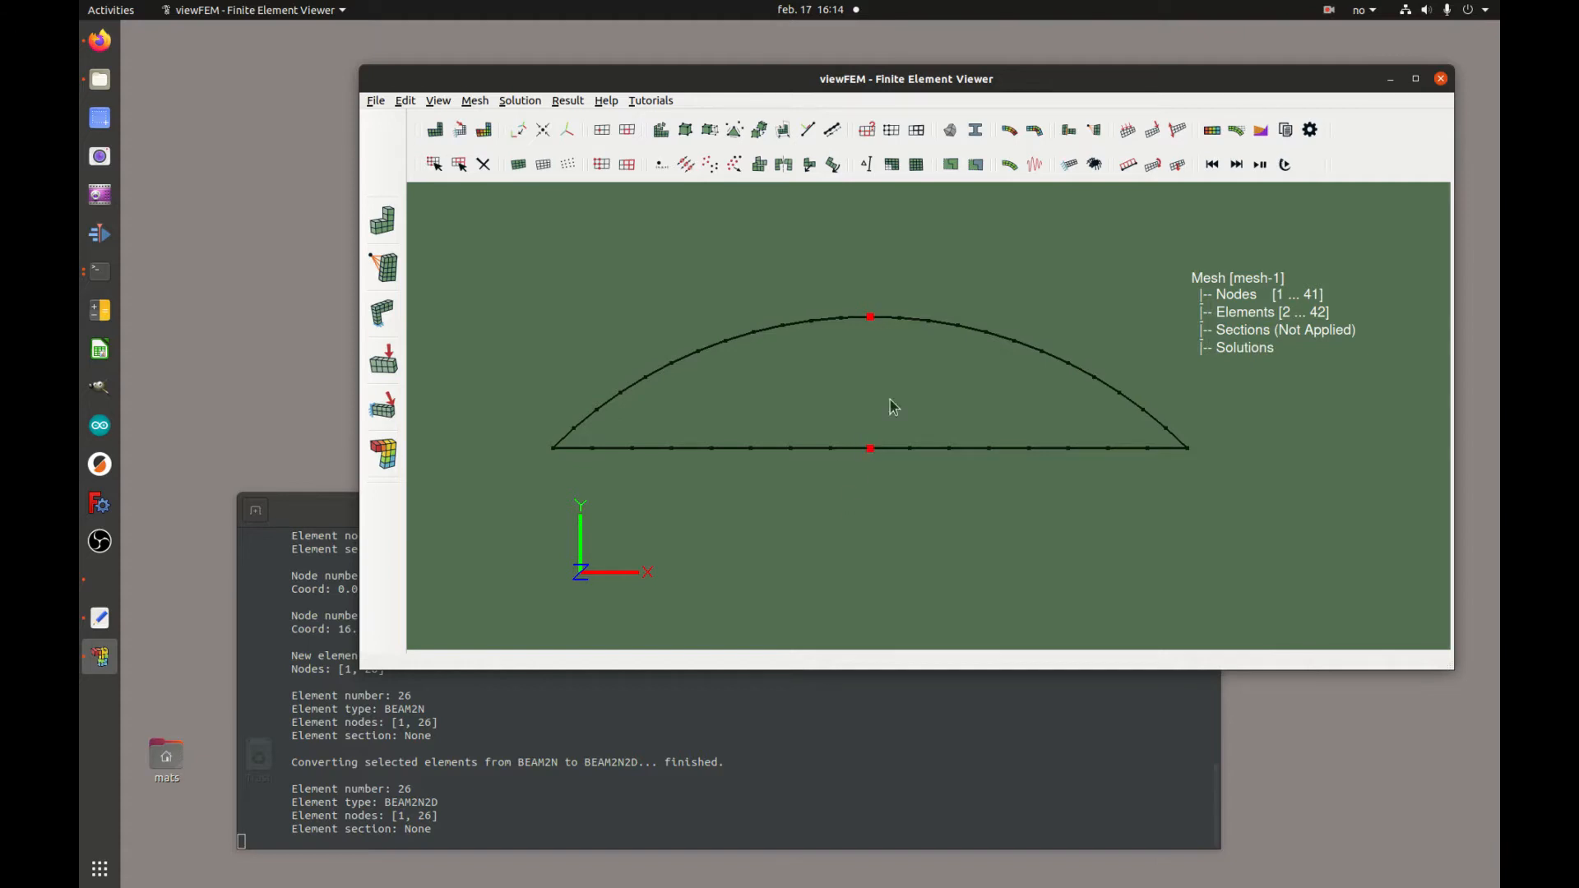
pyautogui.moveTo(982, 309); pyautogui.dragTo(1018, 493)
pyautogui.moveTo(1059, 344); pyautogui.dragTo(1090, 489)
pyautogui.moveTo(997, 320); pyautogui.dragTo(973, 471)
pyautogui.moveTo(885, 301); pyautogui.dragTo(860, 490)
pyautogui.moveTo(761, 321); pyautogui.dragTo(743, 473)
pyautogui.moveTo(684, 343); pyautogui.dragTo(664, 475)
pyautogui.click(711, 165)
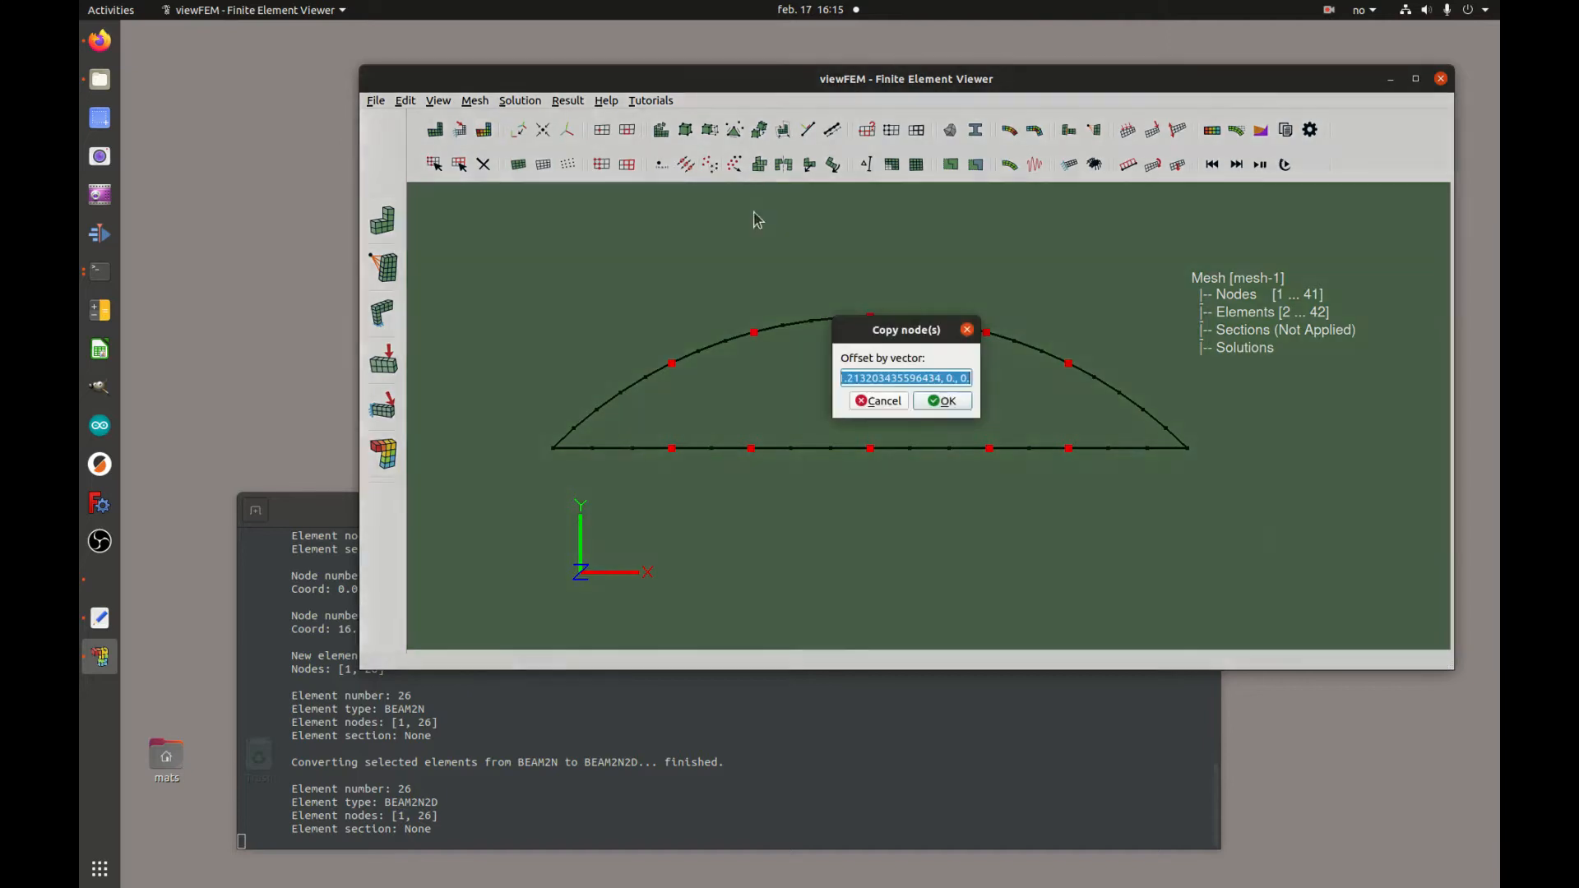
pyautogui.write('0,0.5,0')
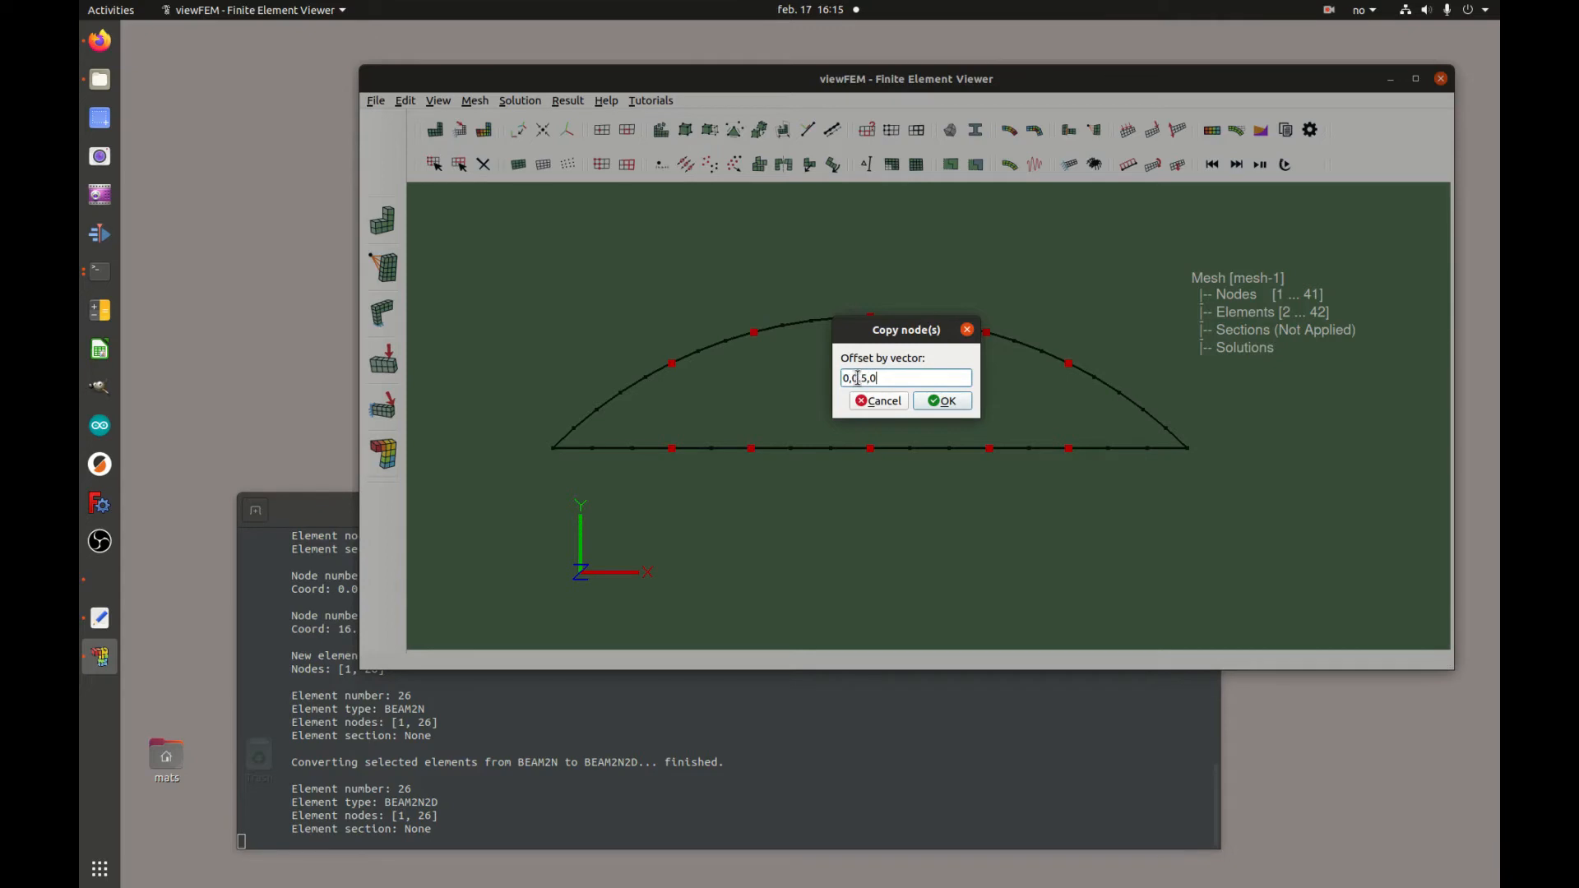
pyautogui.click(936, 401)
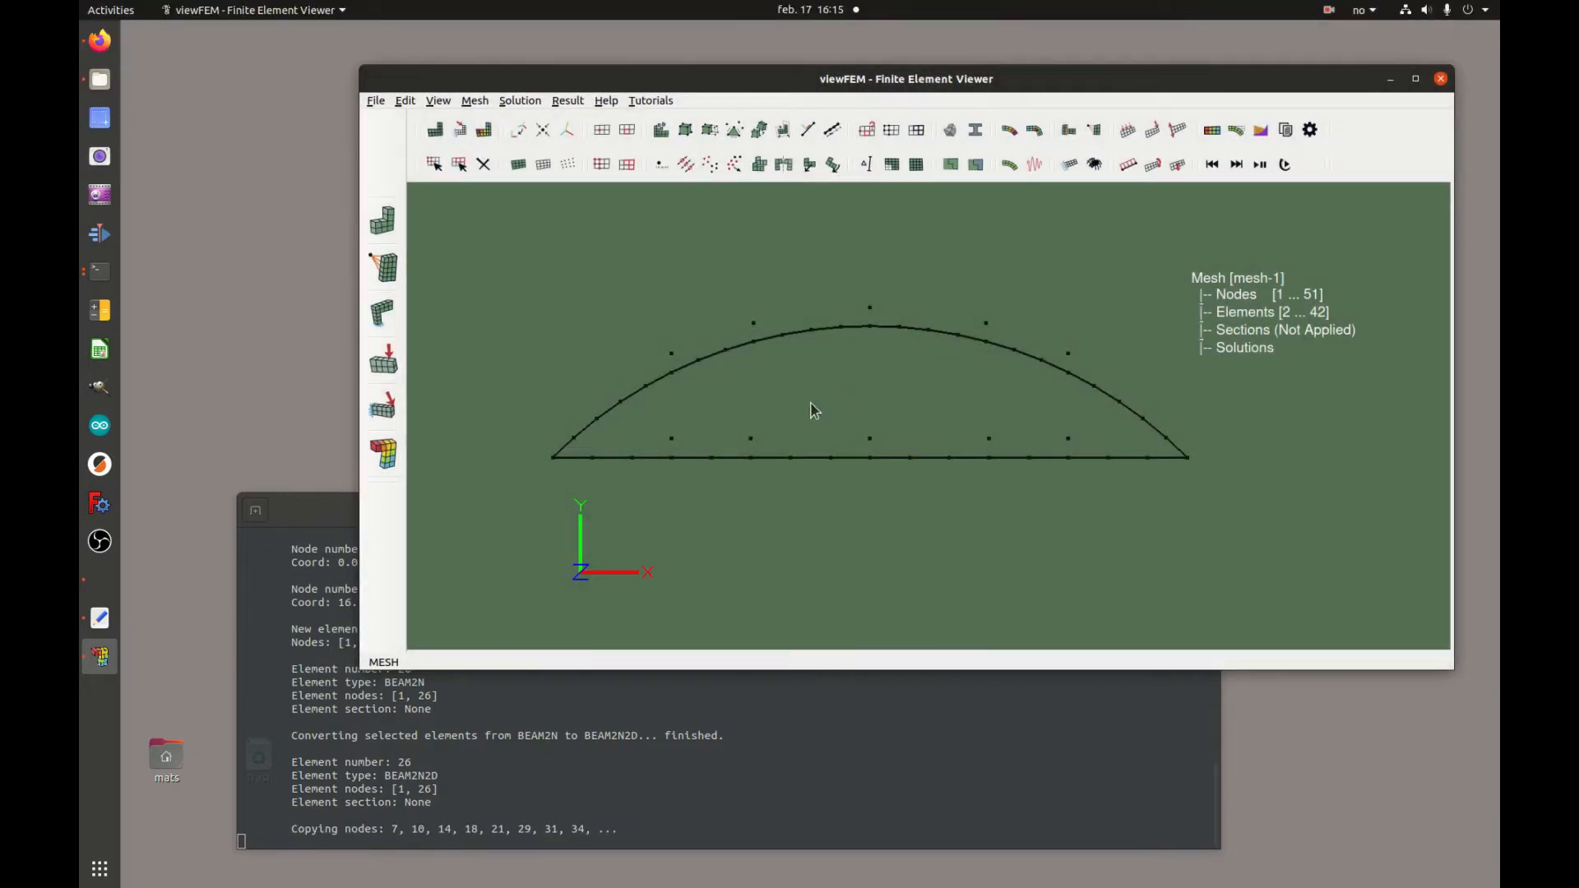
# Create vertical elements between the first two pairs of copied nodes on the left
pyautogui.click(435, 169)
pyautogui.click(672, 354)
pyautogui.click(754, 323)
pyautogui.click(872, 311)
pyautogui.click(672, 354)
pyautogui.click(672, 439)
pyautogui.moveTo(649, 420); pyautogui.dragTo(685, 443)
pyautogui.moveTo(680, 349); pyautogui.dragTo(659, 363)
pyautogui.moveTo(684, 424); pyautogui.dragTo(665, 445)
pyautogui.press('e')
pyautogui.moveTo(761, 428); pyautogui.dragTo(749, 440)
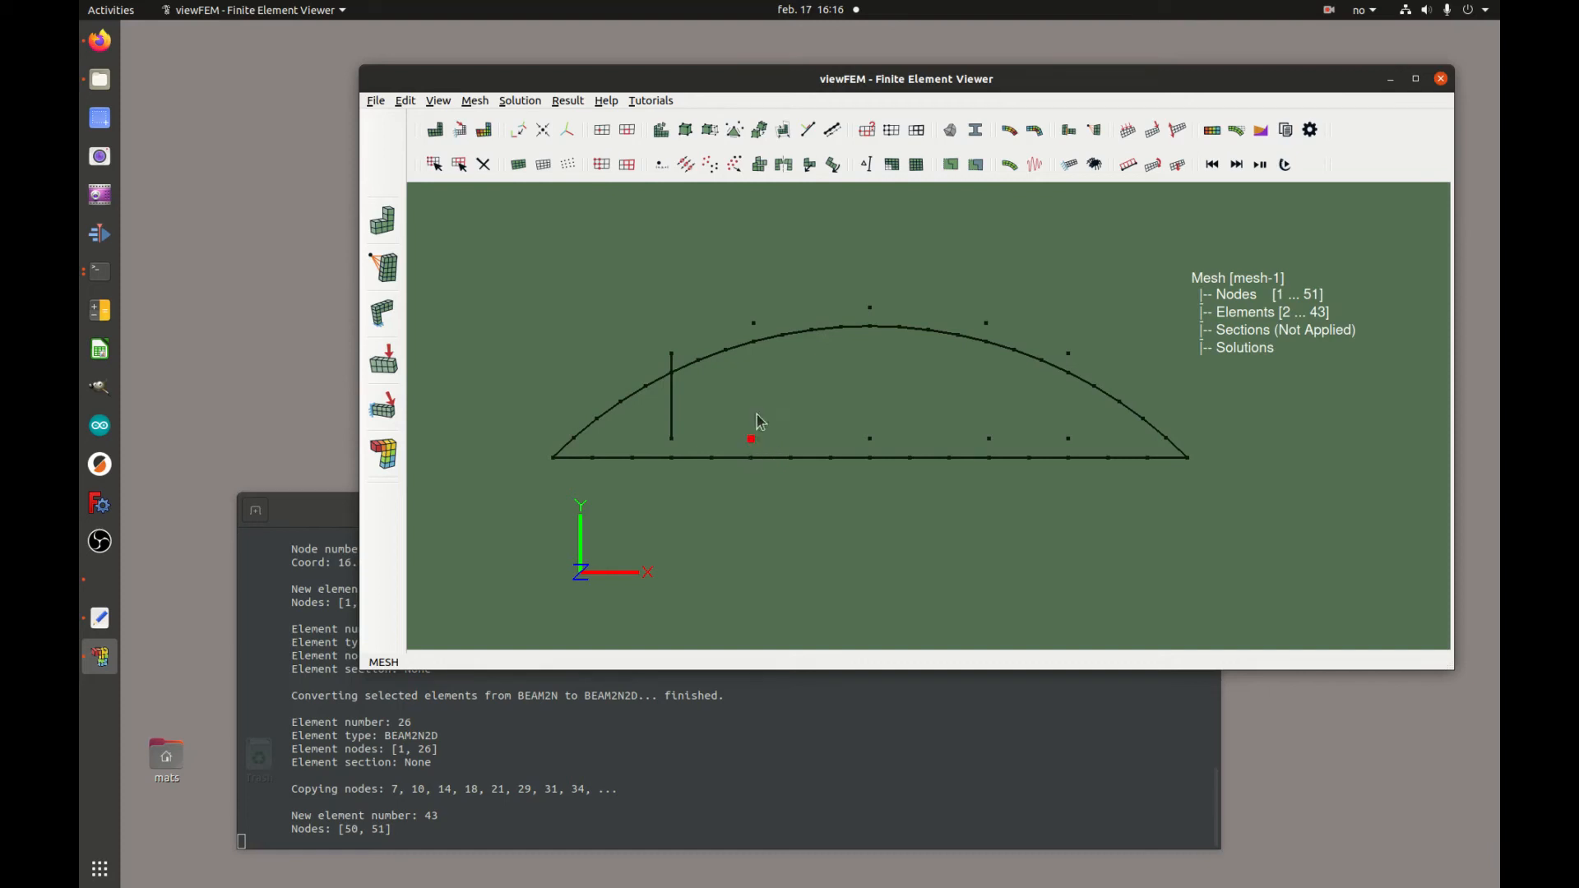
pyautogui.moveTo(762, 319); pyautogui.dragTo(751, 326)
pyautogui.press('e')
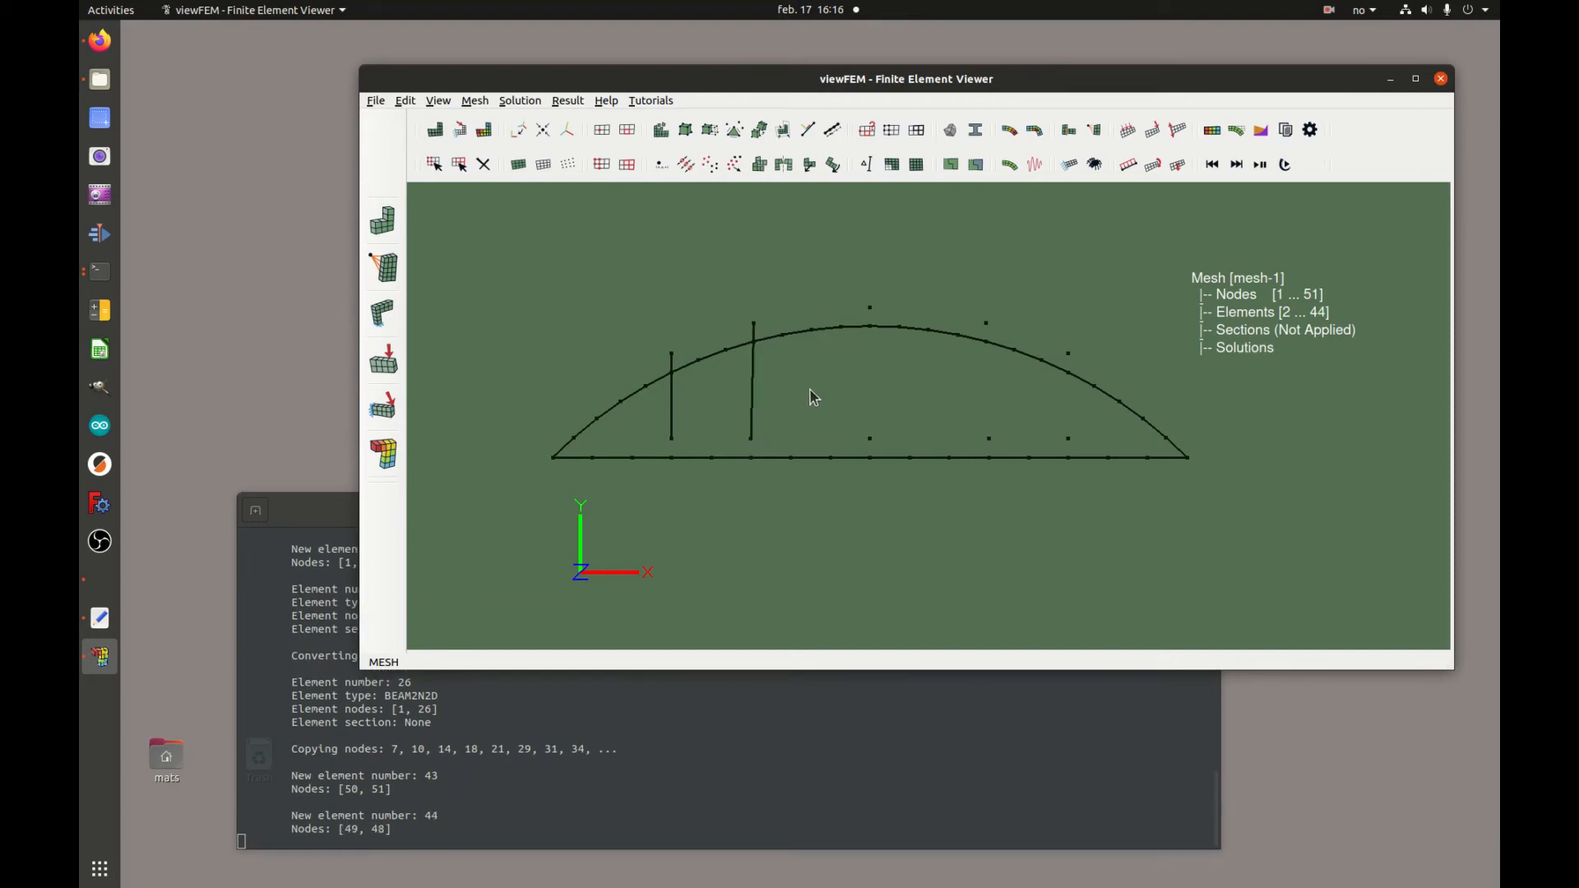
# Create vertical elements between the remaining three pairs of copied nodes
pyautogui.moveTo(875, 431); pyautogui.dragTo(863, 447)
pyautogui.moveTo(878, 303); pyautogui.dragTo(869, 321)
pyautogui.press('e')
pyautogui.moveTo(995, 443); pyautogui.dragTo(977, 423)
pyautogui.press('e')
pyautogui.moveTo(1076, 364); pyautogui.dragTo(1079, 370)
pyautogui.moveTo(1059, 441); pyautogui.dragTo(1058, 437)
pyautogui.press('e')
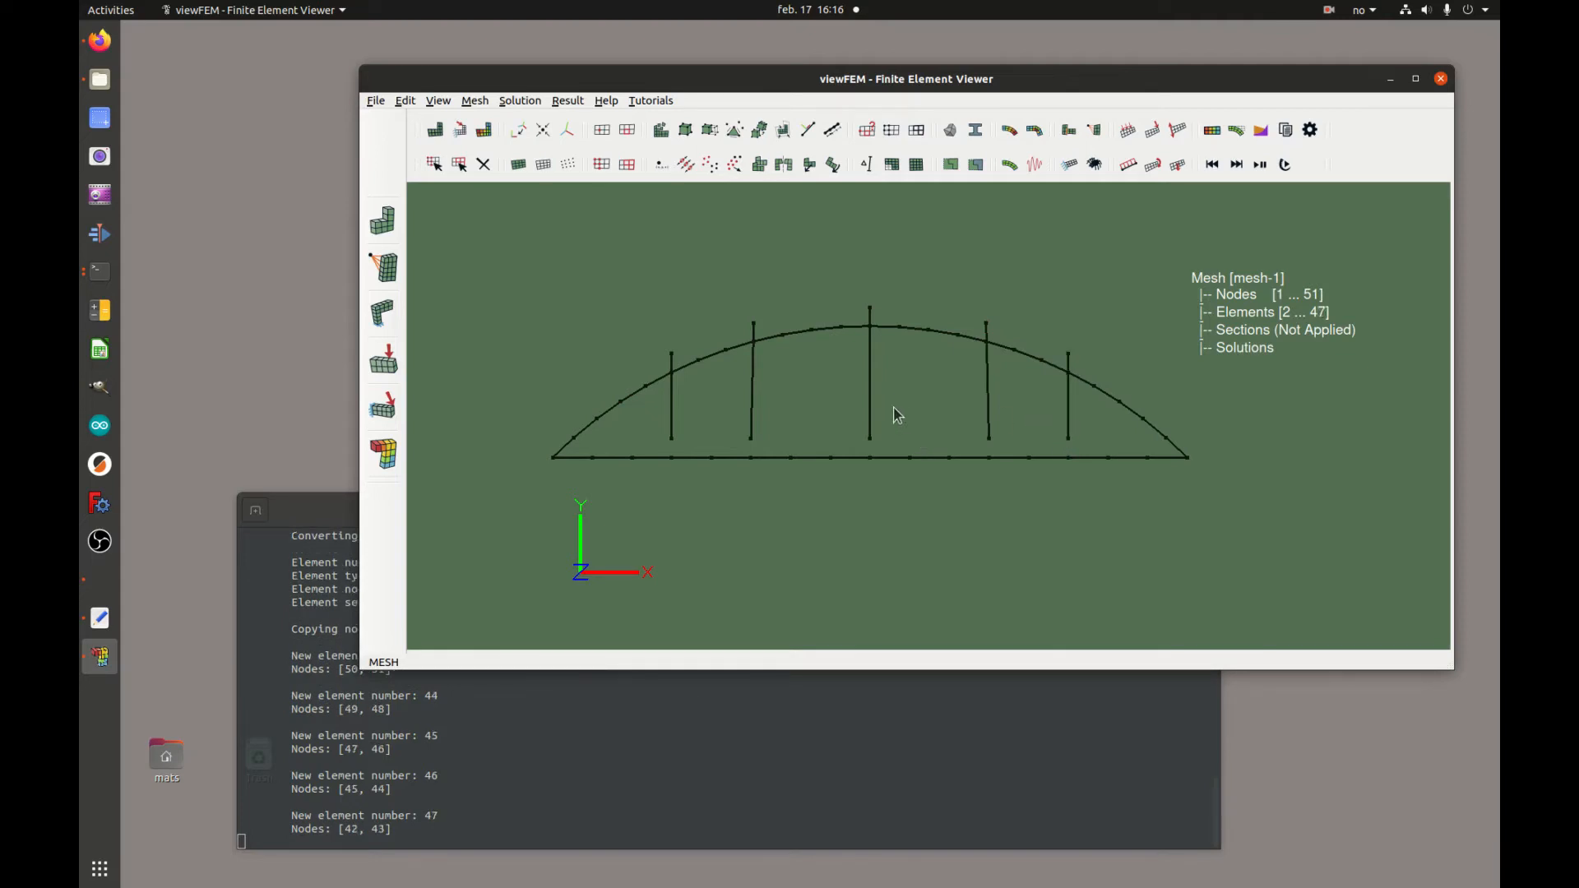
# Select the ten copied nodes at the ends of the vertical elements and create nodeset 1
pyautogui.moveTo(660, 426); pyautogui.dragTo(1086, 444)
pyautogui.moveTo(1059, 343); pyautogui.dragTo(1094, 382)
pyautogui.moveTo(978, 314); pyautogui.dragTo(997, 332)
pyautogui.moveTo(879, 317); pyautogui.dragTo(878, 319)
pyautogui.moveTo(749, 312); pyautogui.dragTo(766, 340)
pyautogui.moveTo(665, 336); pyautogui.dragTo(680, 367)
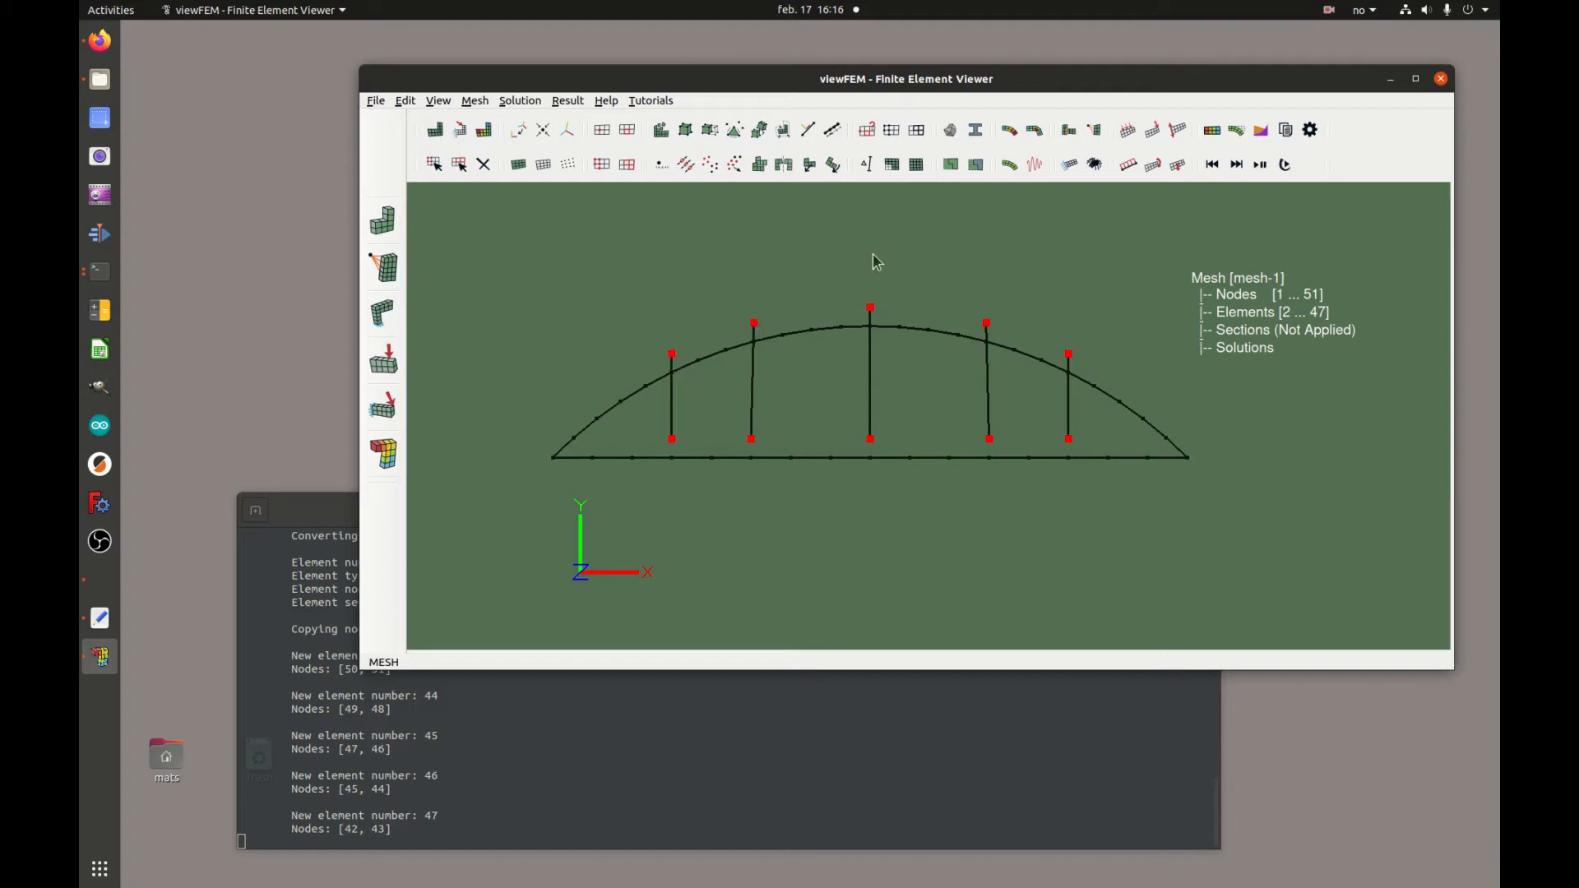
pyautogui.click(893, 130)
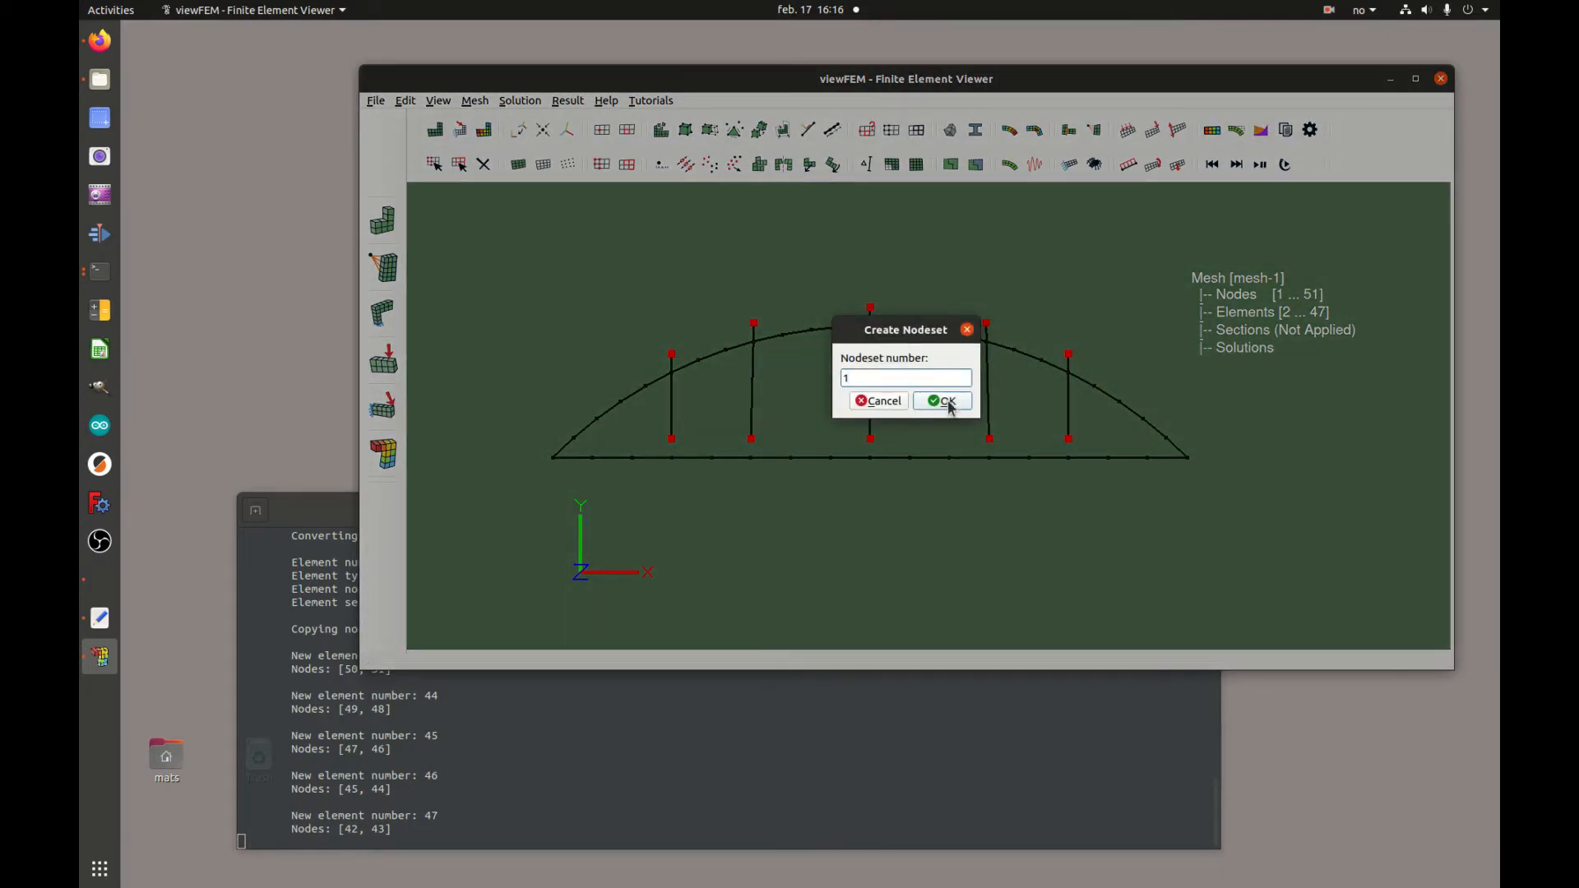
pyautogui.click(947, 403)
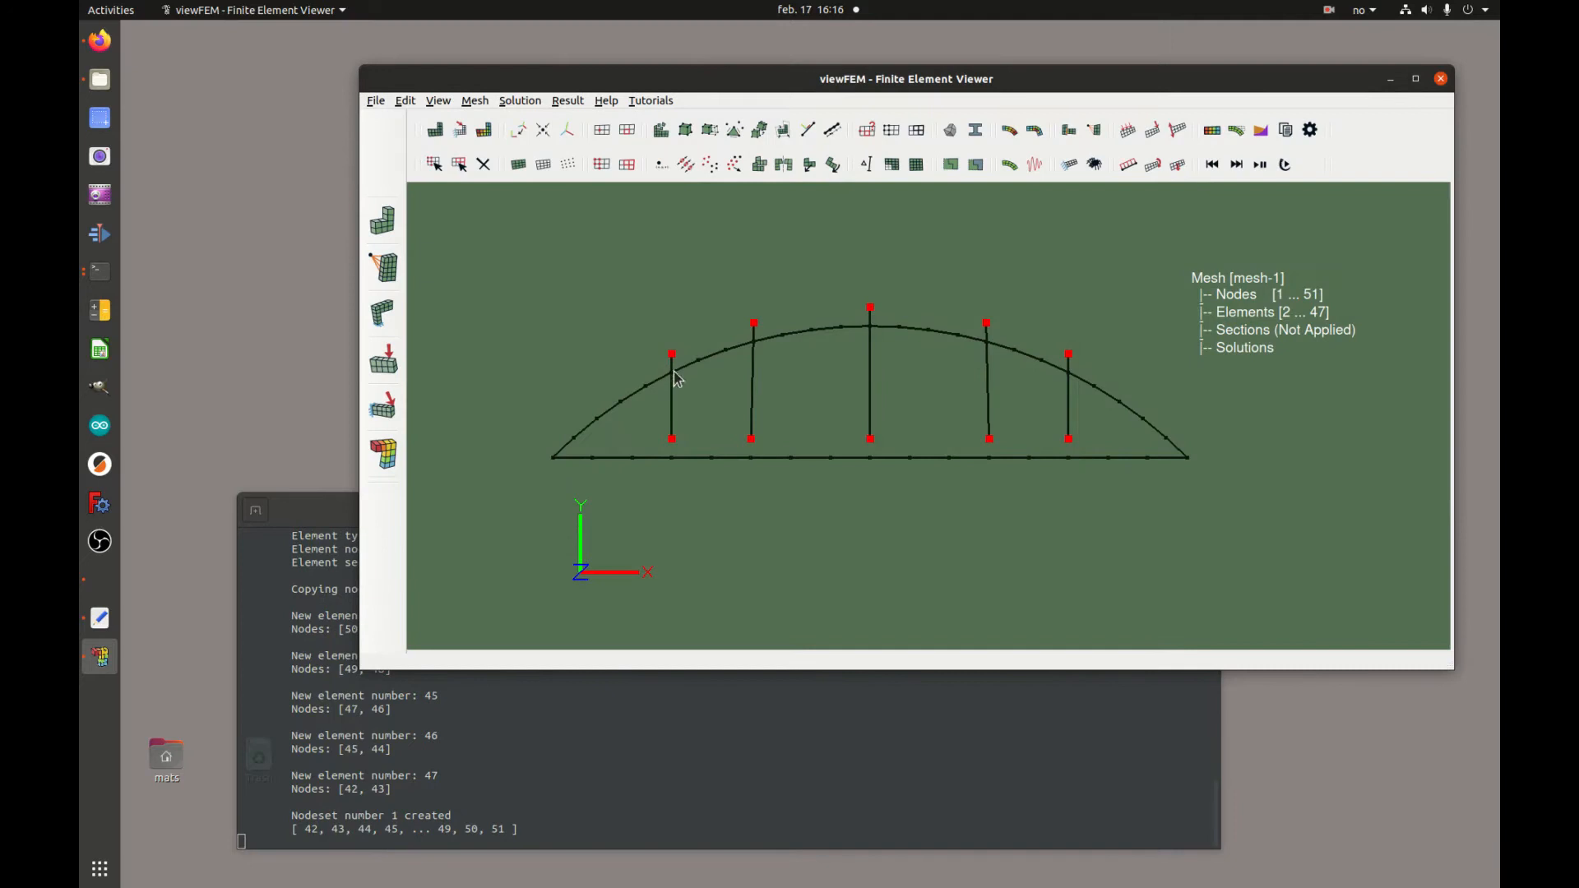
# Select the original arc and chord nodes beside the vertical elements and create nodeset 2
pyautogui.click(672, 458)
pyautogui.click(754, 340)
pyautogui.click(751, 458)
pyautogui.click(871, 328)
pyautogui.click(891, 130)
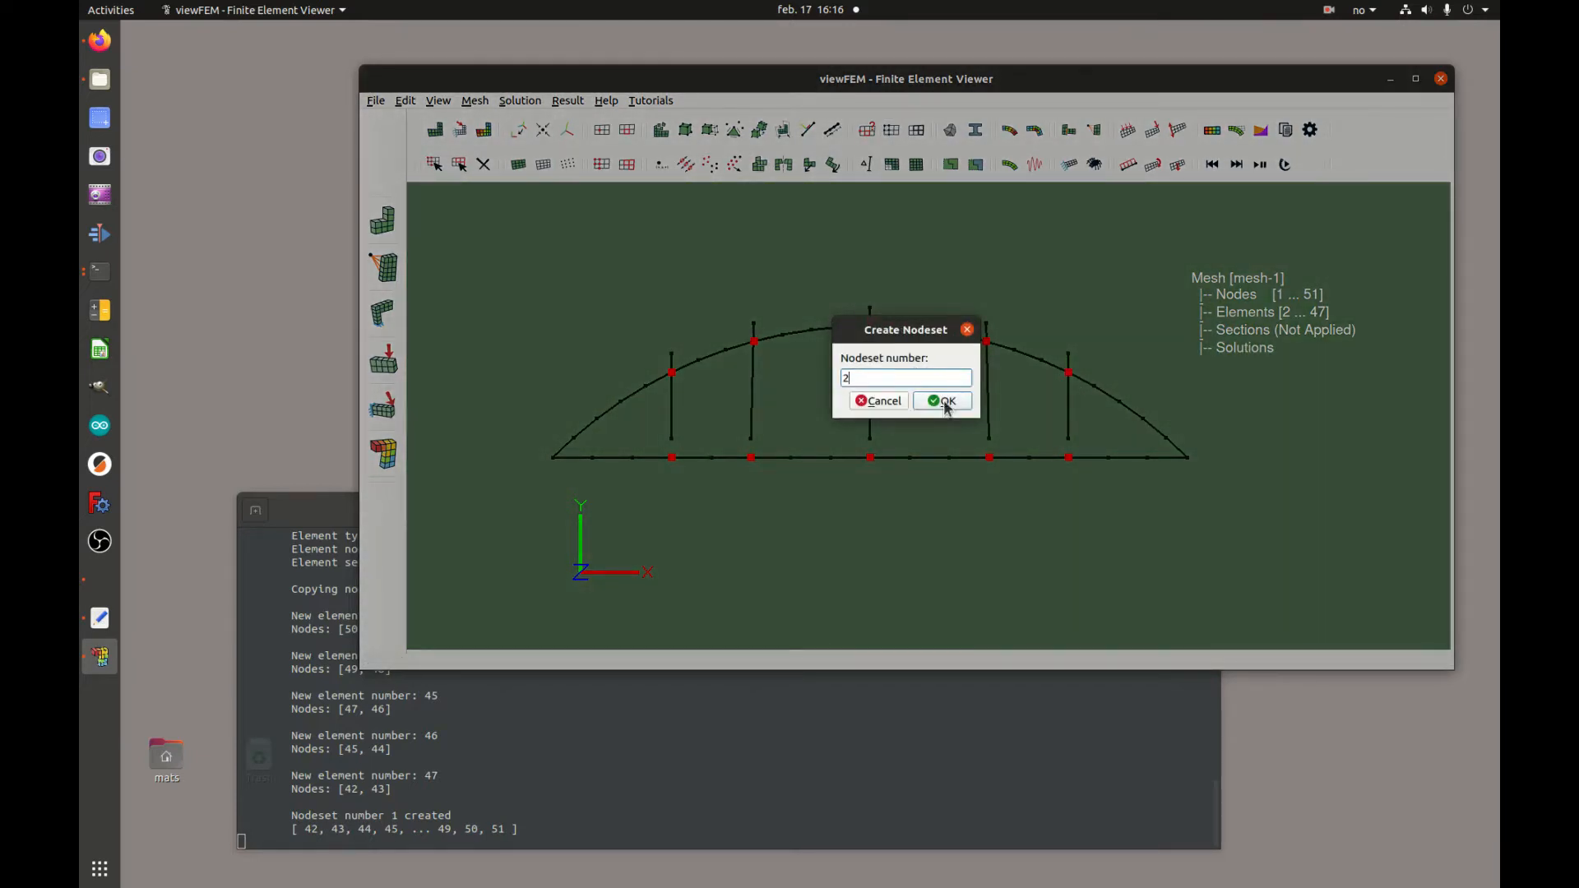
pyautogui.click(943, 400)
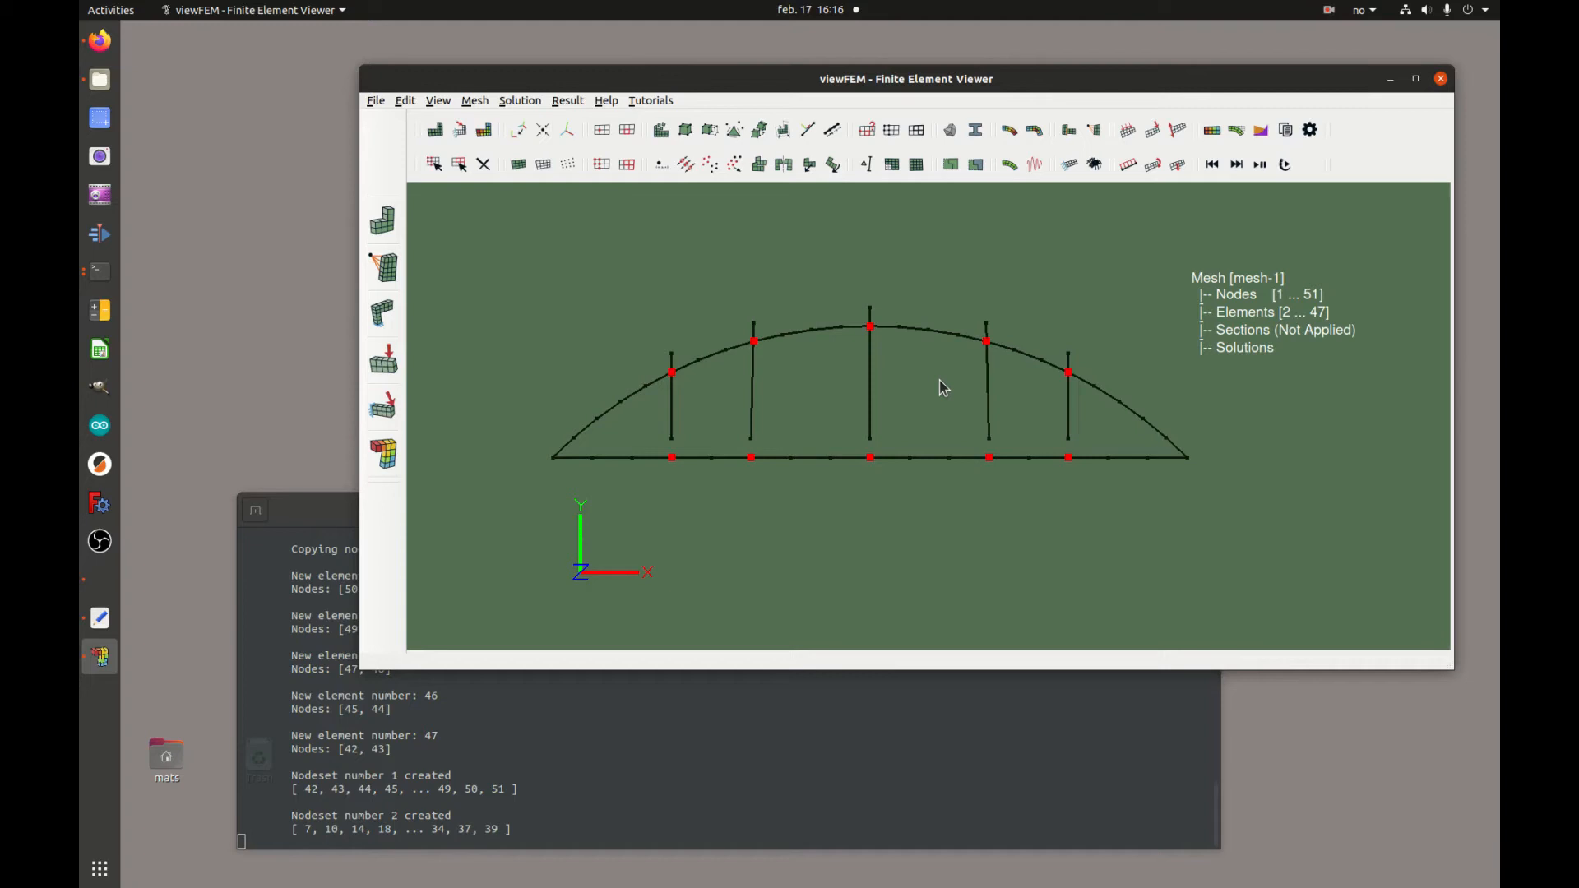
# Select the five vertical elements and create elementset 1
pyautogui.click(458, 164)
pyautogui.moveTo(681, 340); pyautogui.dragTo(663, 449)
pyautogui.moveTo(749, 315); pyautogui.dragTo(764, 457)
pyautogui.moveTo(864, 300); pyautogui.dragTo(876, 452)
pyautogui.moveTo(978, 314); pyautogui.dragTo(999, 455)
pyautogui.moveTo(1066, 347); pyautogui.dragTo(1077, 454)
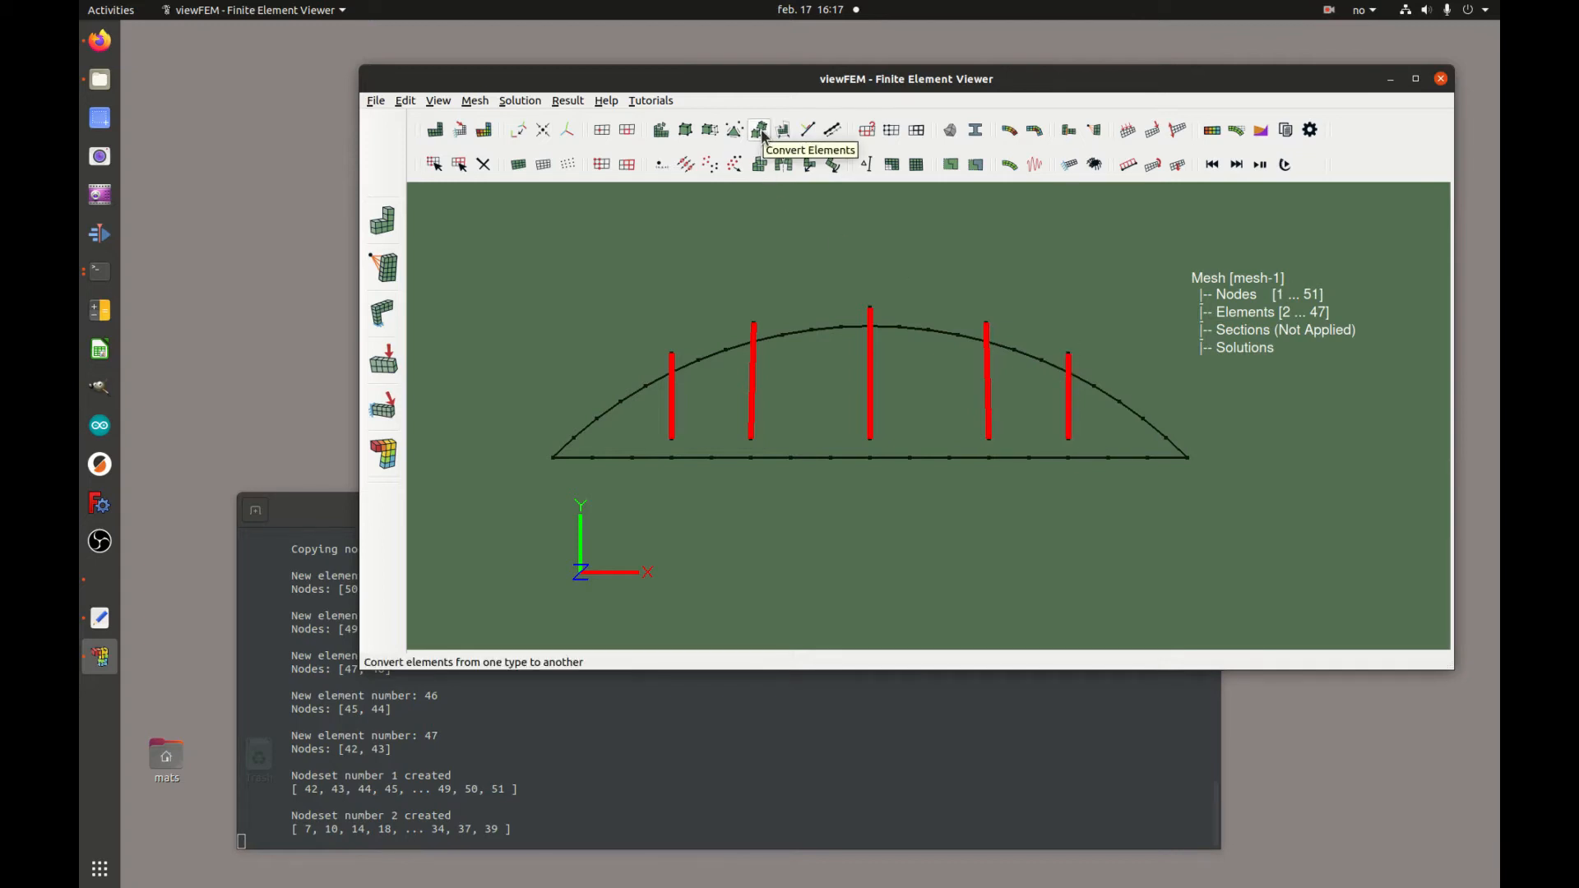
pyautogui.click(917, 132)
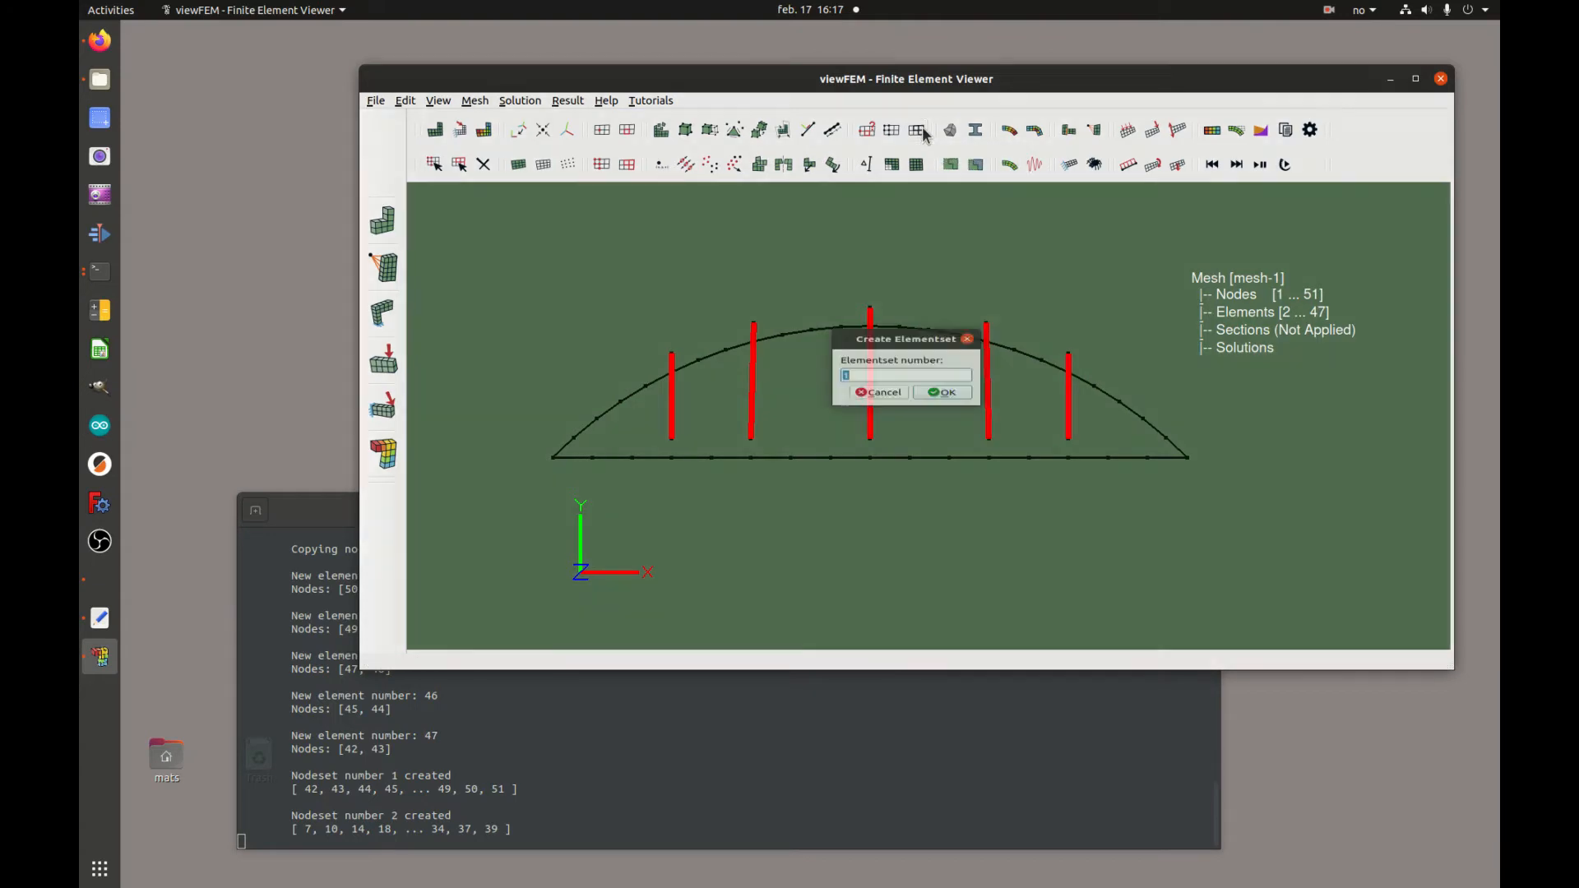
pyautogui.click(896, 380)
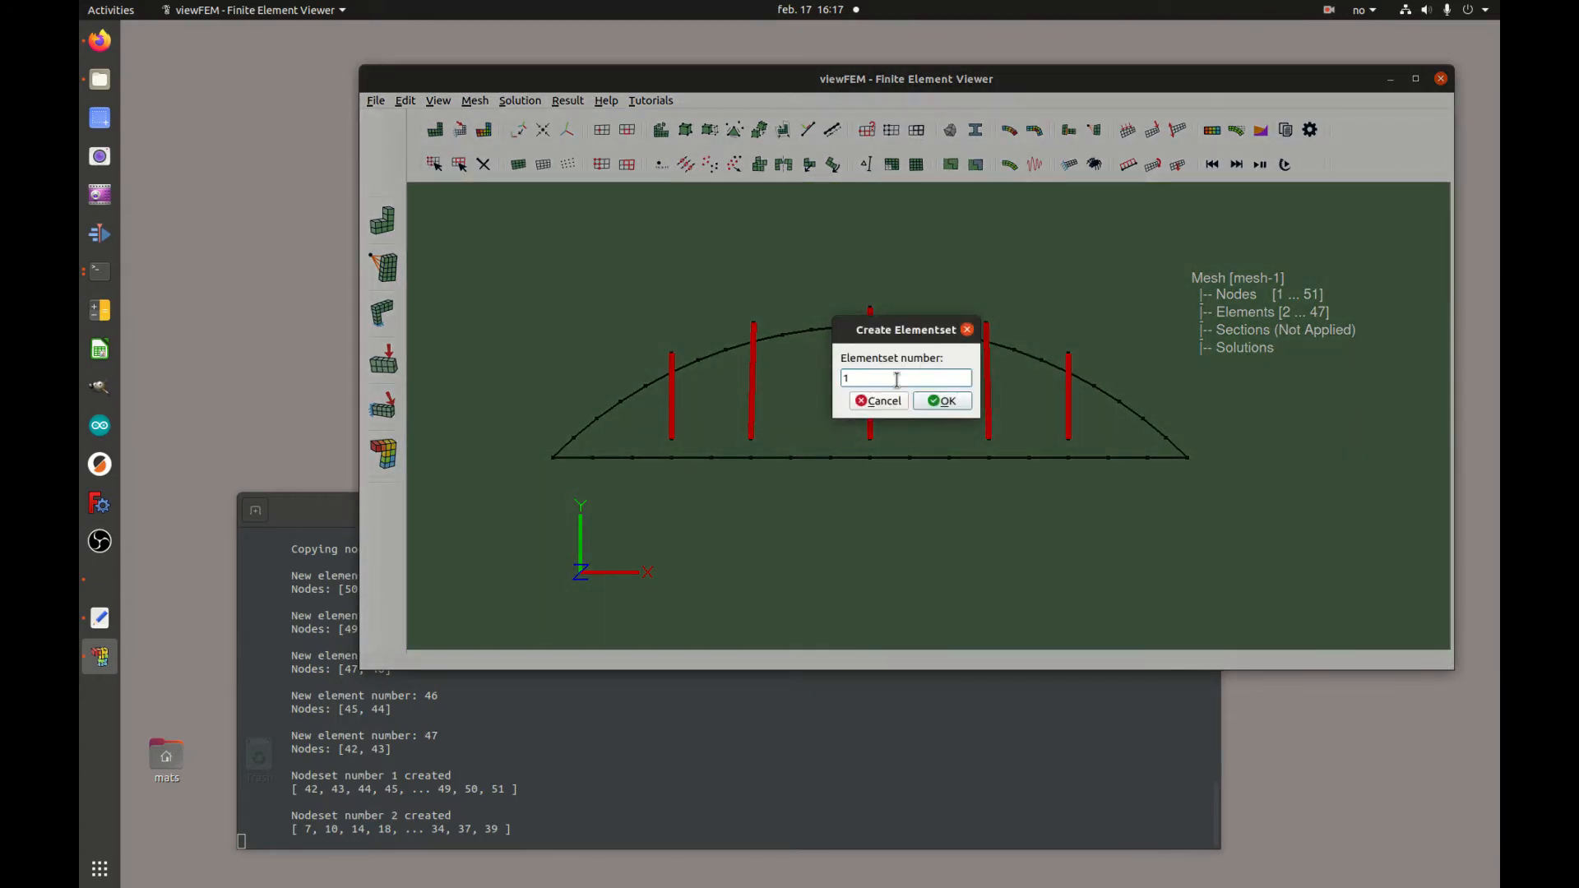
pyautogui.click(957, 406)
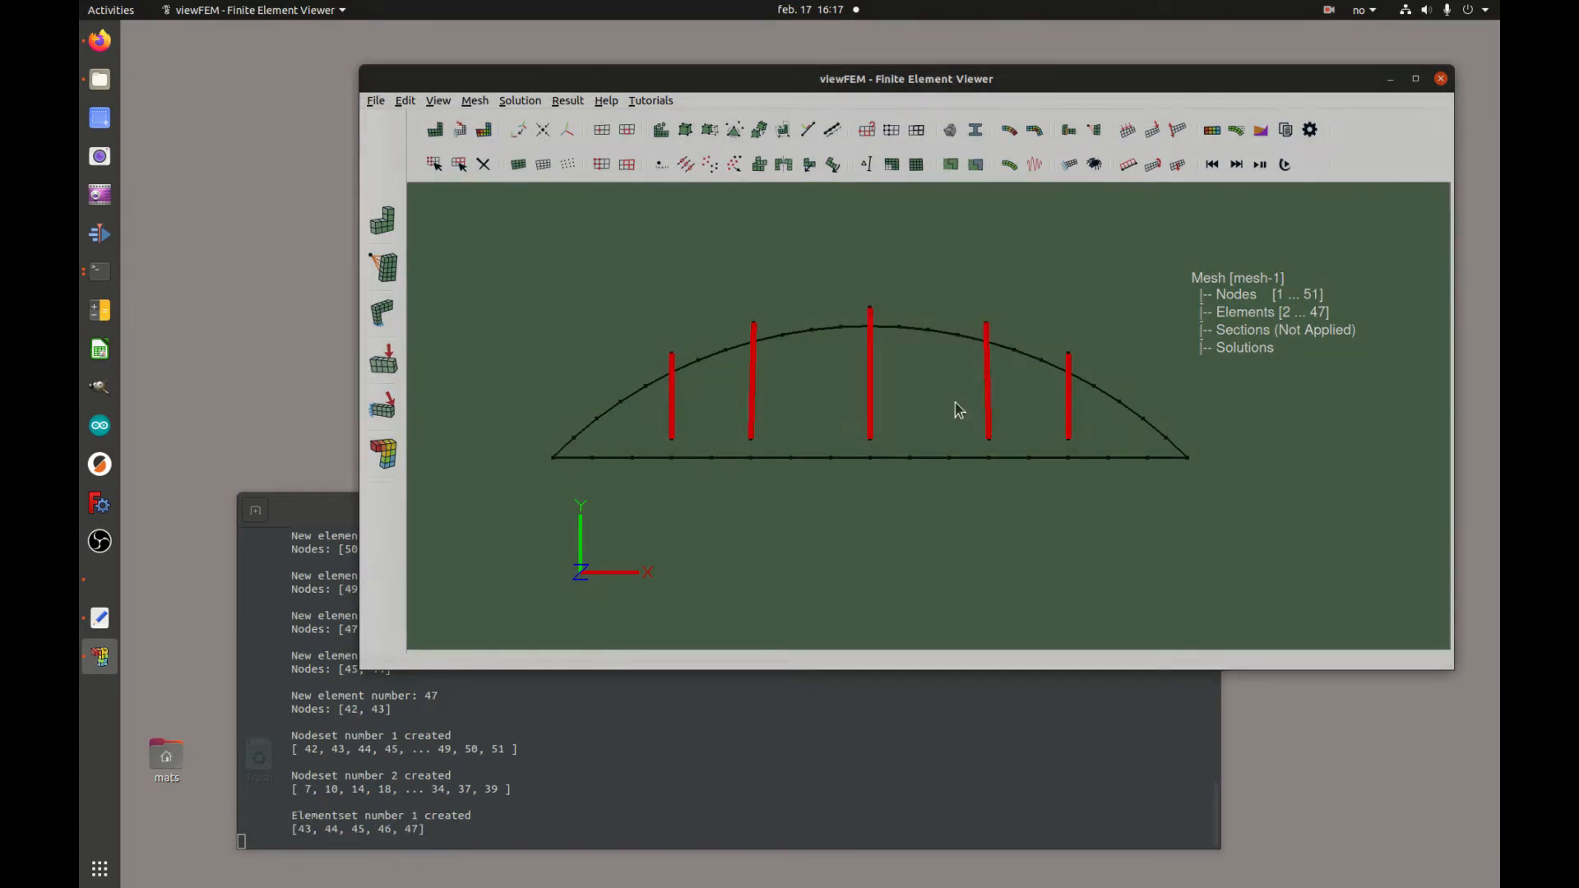
# Convert the selected vertical elements to element type ROD2N2D
pyautogui.click(760, 132)
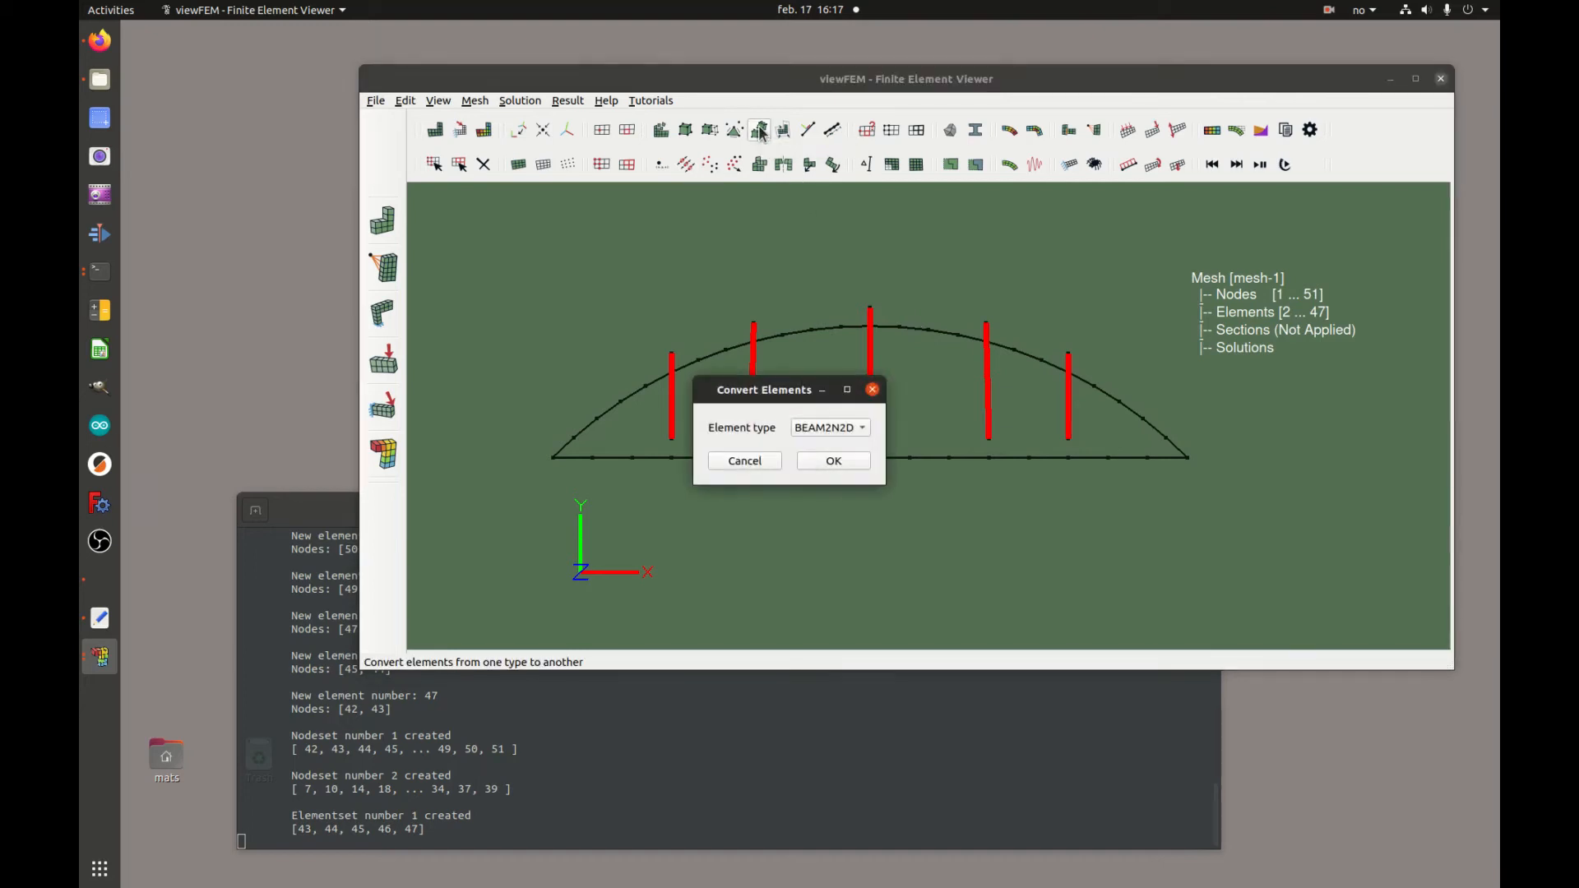
pyautogui.click(866, 428)
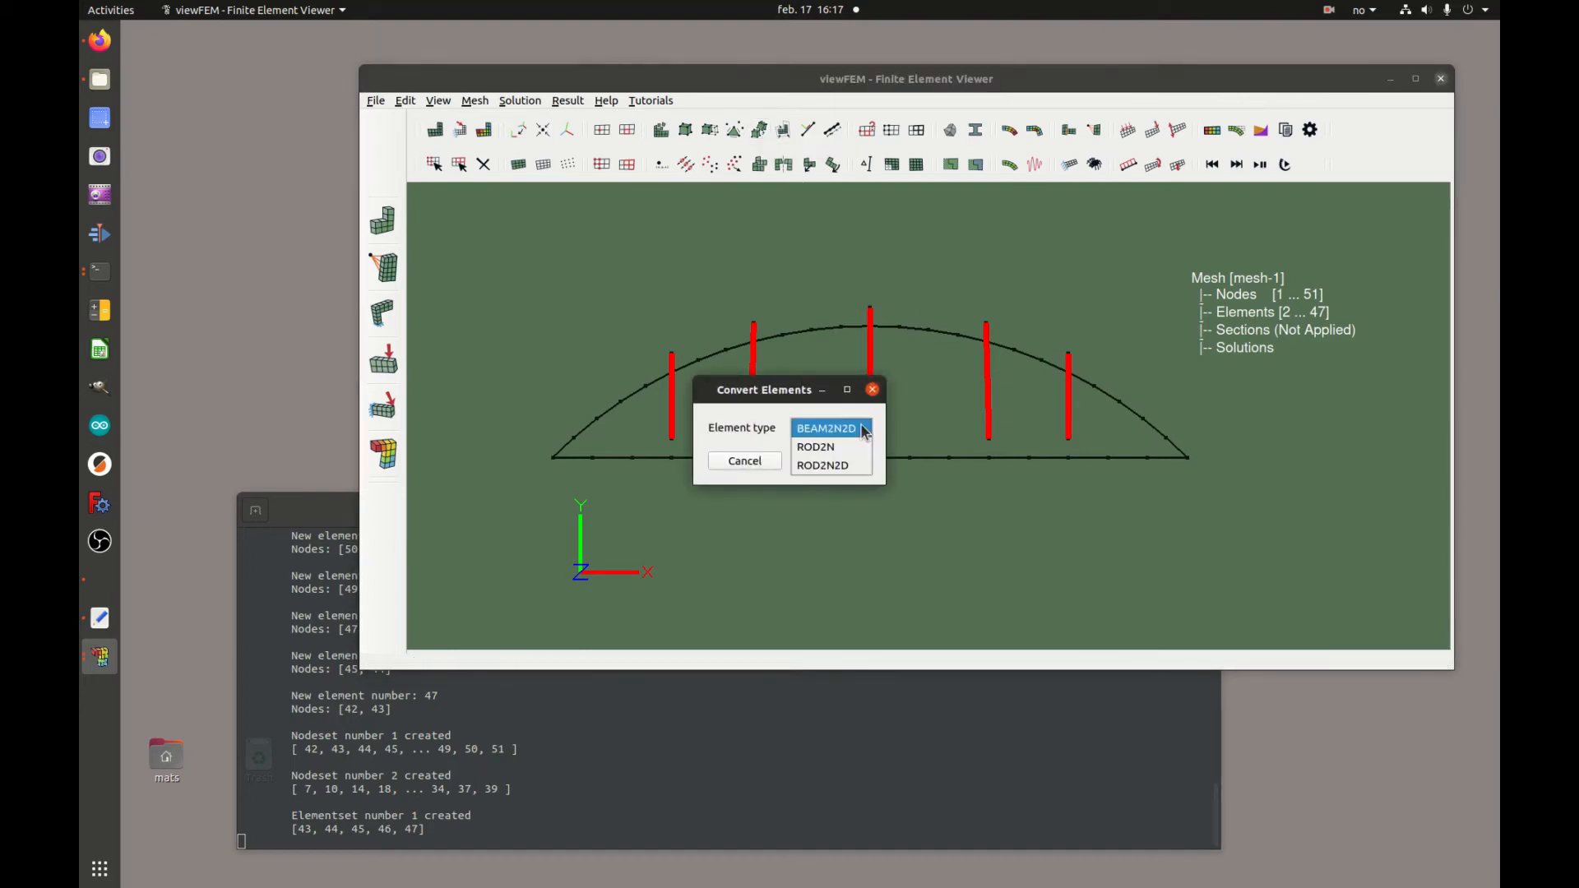
pyautogui.click(835, 467)
pyautogui.click(842, 460)
# Reselect the five vertical elements and create elementset 1 again
pyautogui.moveTo(682, 347); pyautogui.dragTo(662, 454)
pyautogui.moveTo(751, 360); pyautogui.dragTo(758, 445)
pyautogui.moveTo(867, 299); pyautogui.dragTo(881, 458)
pyautogui.moveTo(983, 313); pyautogui.dragTo(1081, 450)
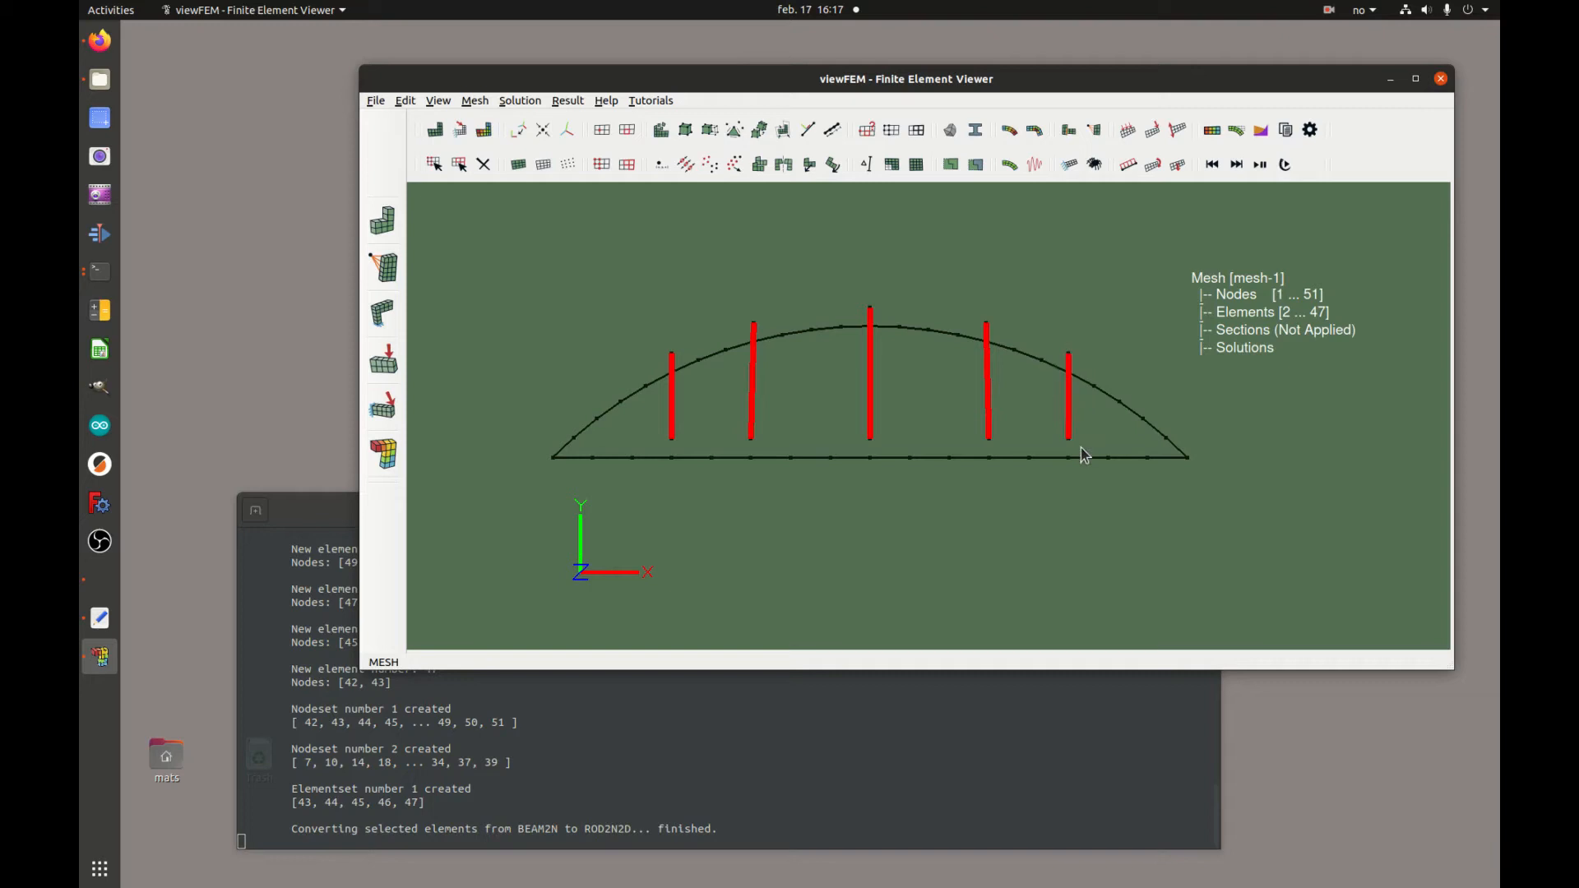
pyautogui.click(918, 131)
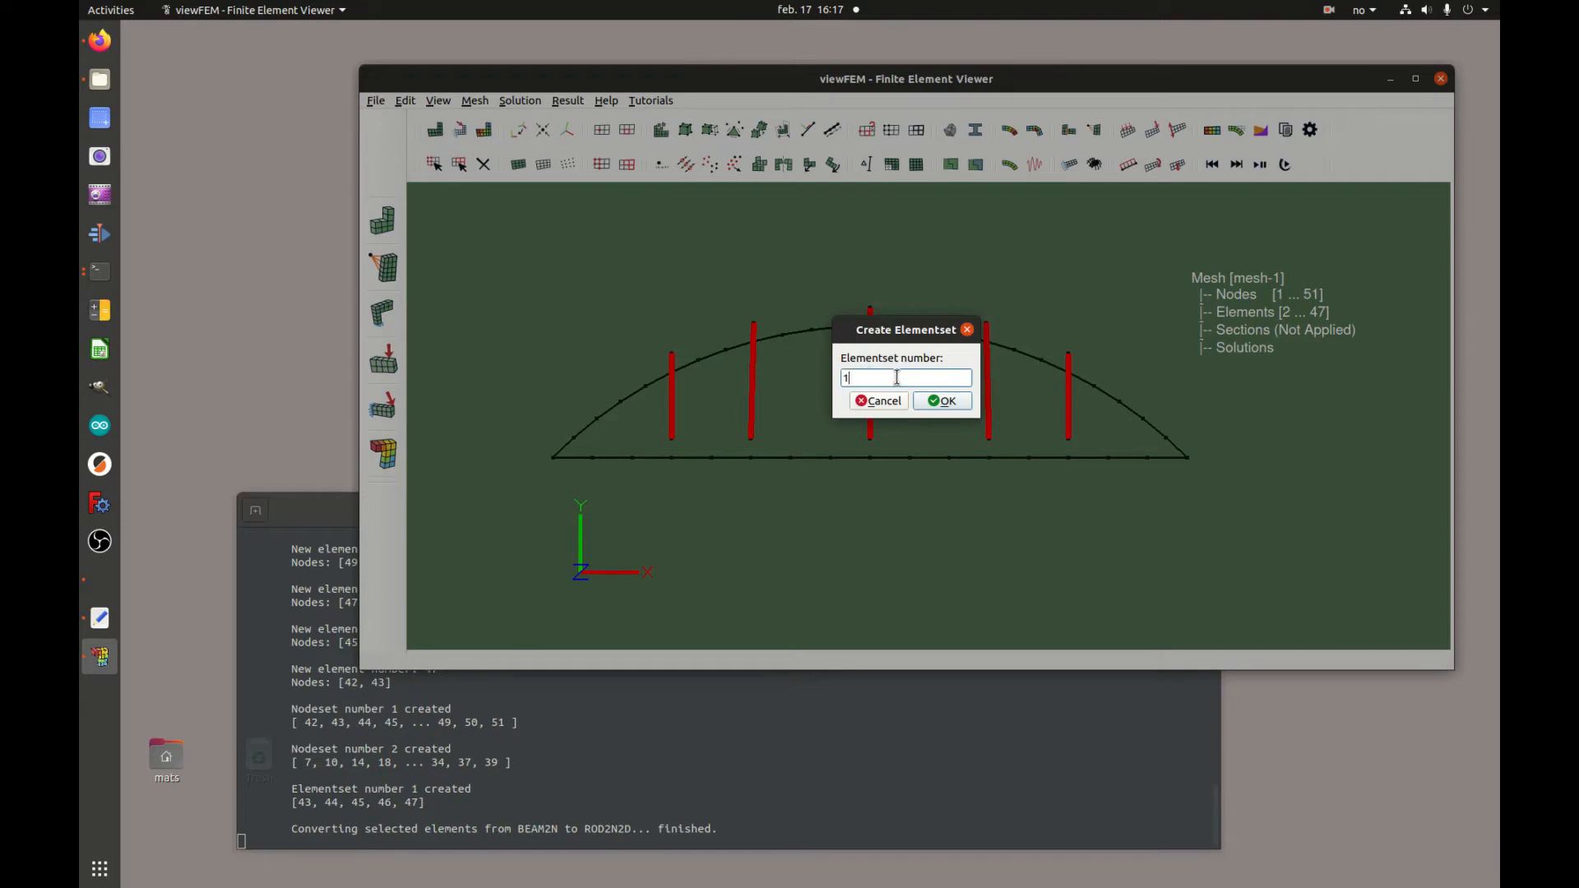
pyautogui.click(953, 402)
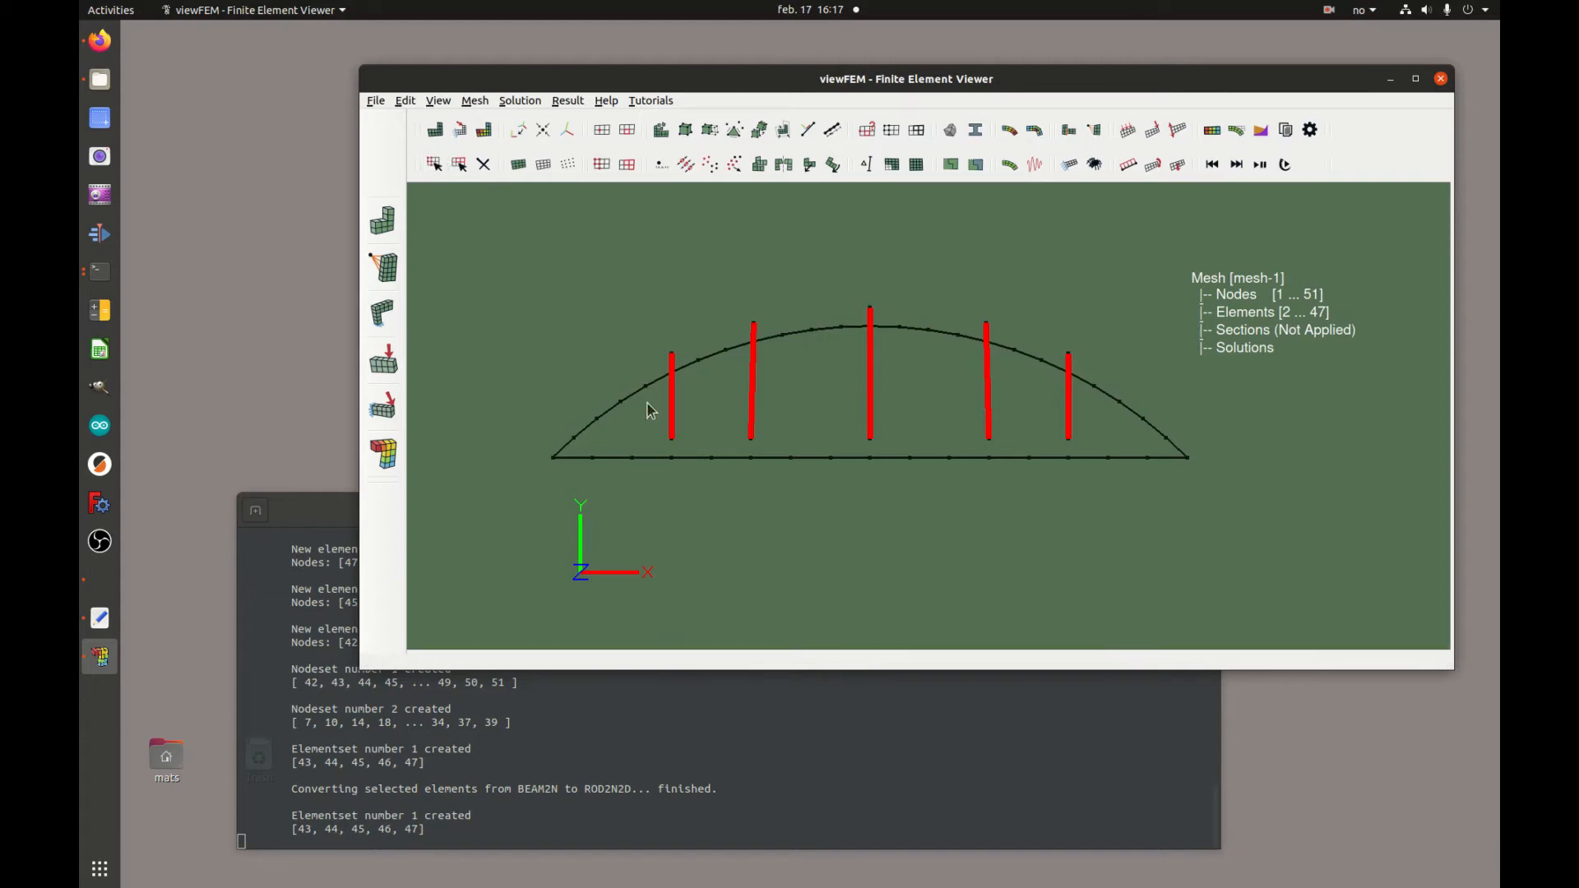
# Select the five lower copied nodes and move them -0.49 in the y-direction onto the chord
pyautogui.moveTo(662, 430); pyautogui.dragTo(1090, 455)
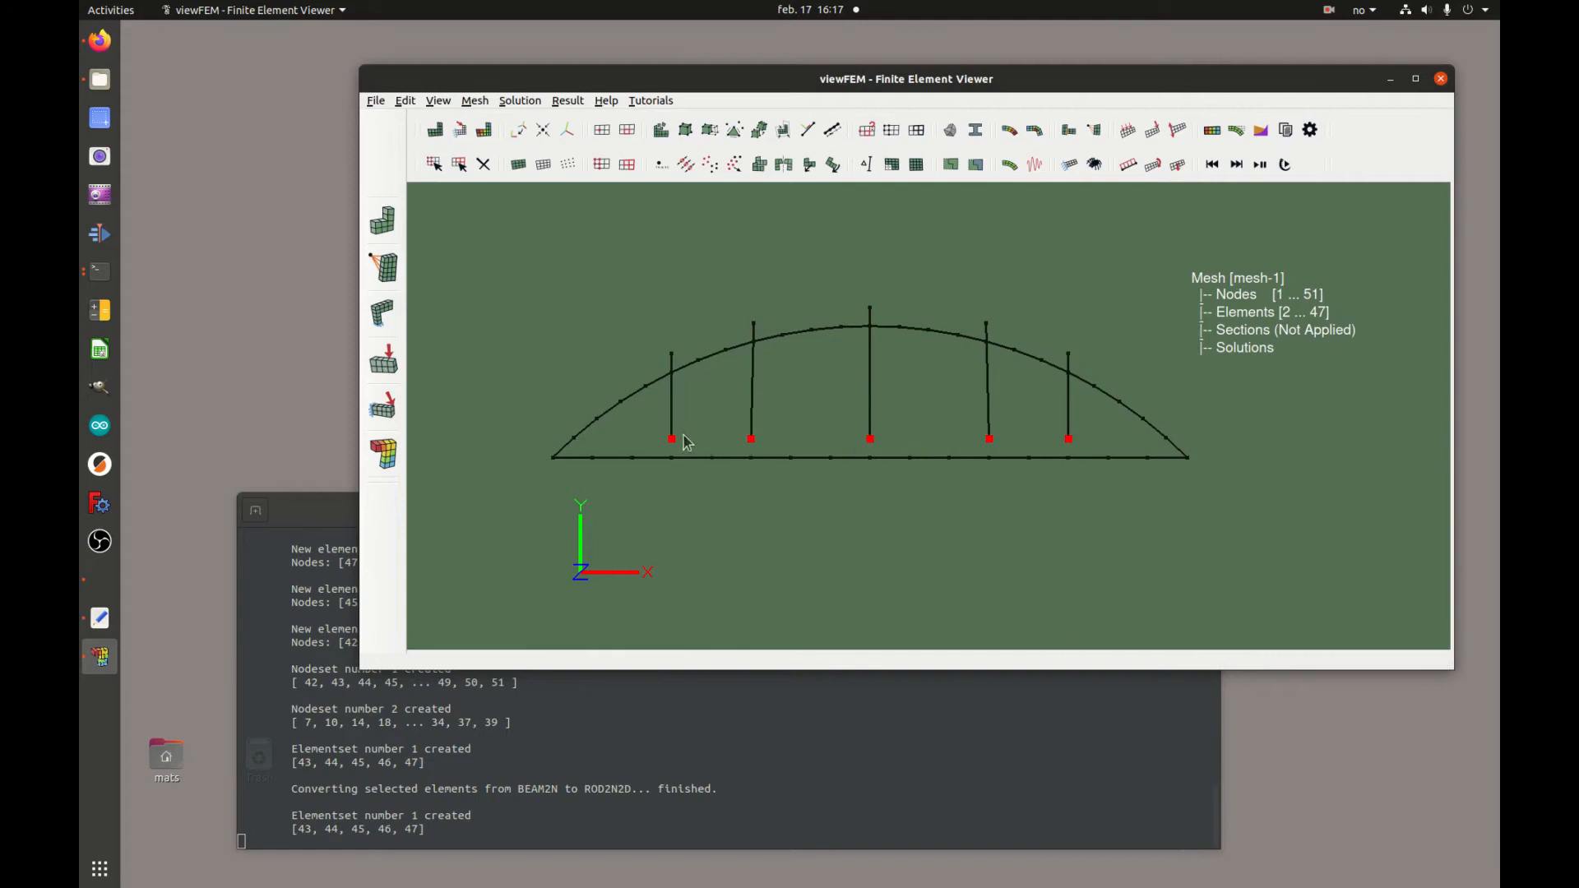
pyautogui.click(738, 166)
pyautogui.click(804, 433)
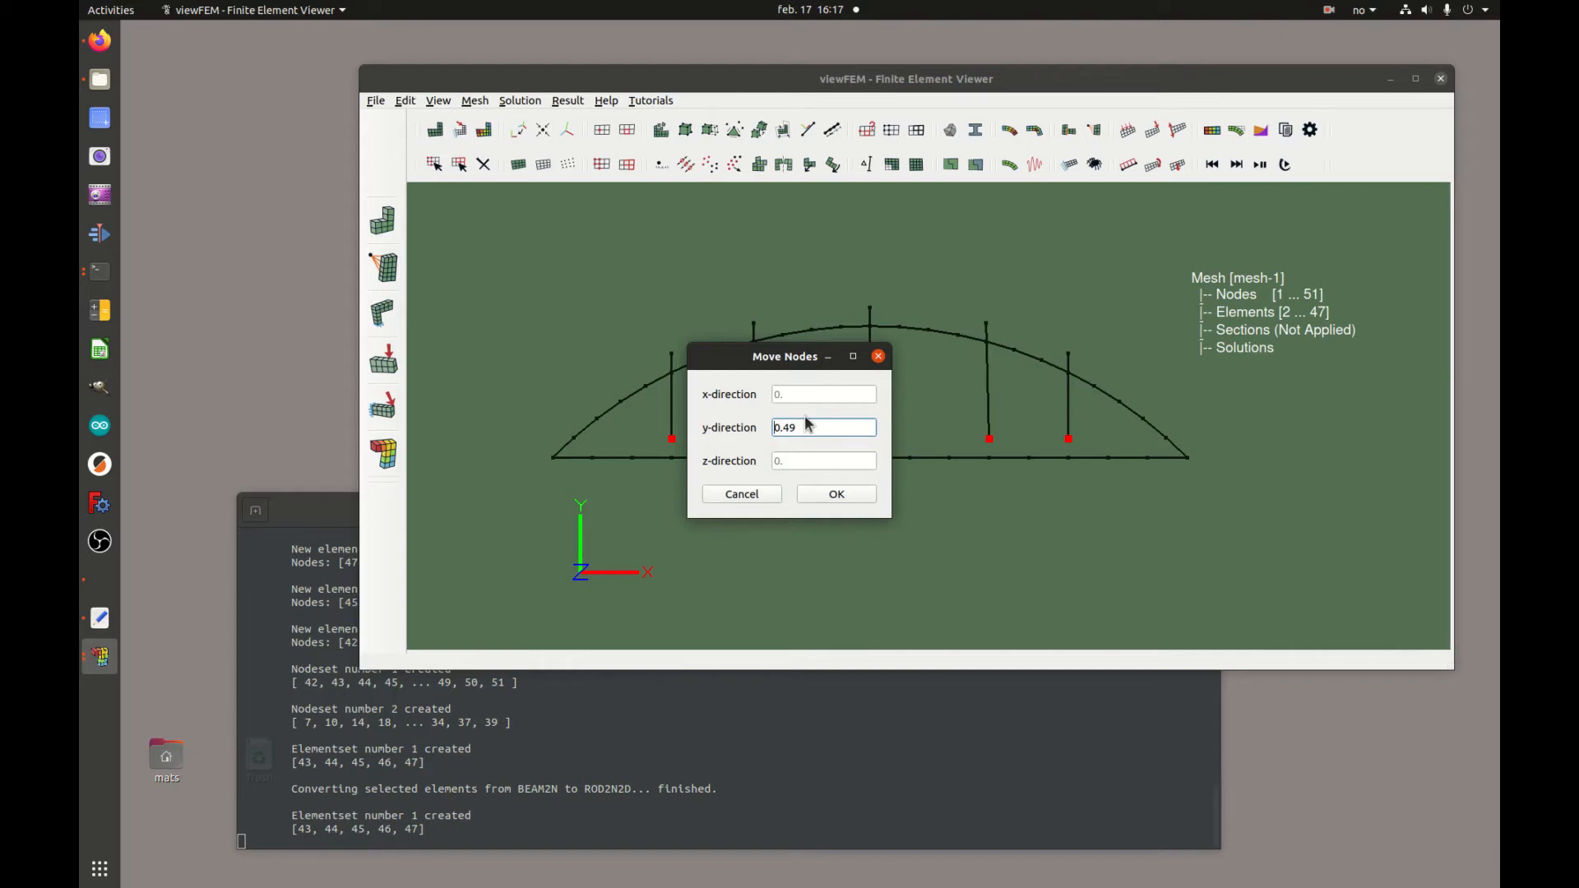
pyautogui.write('-')
pyautogui.click(844, 492)
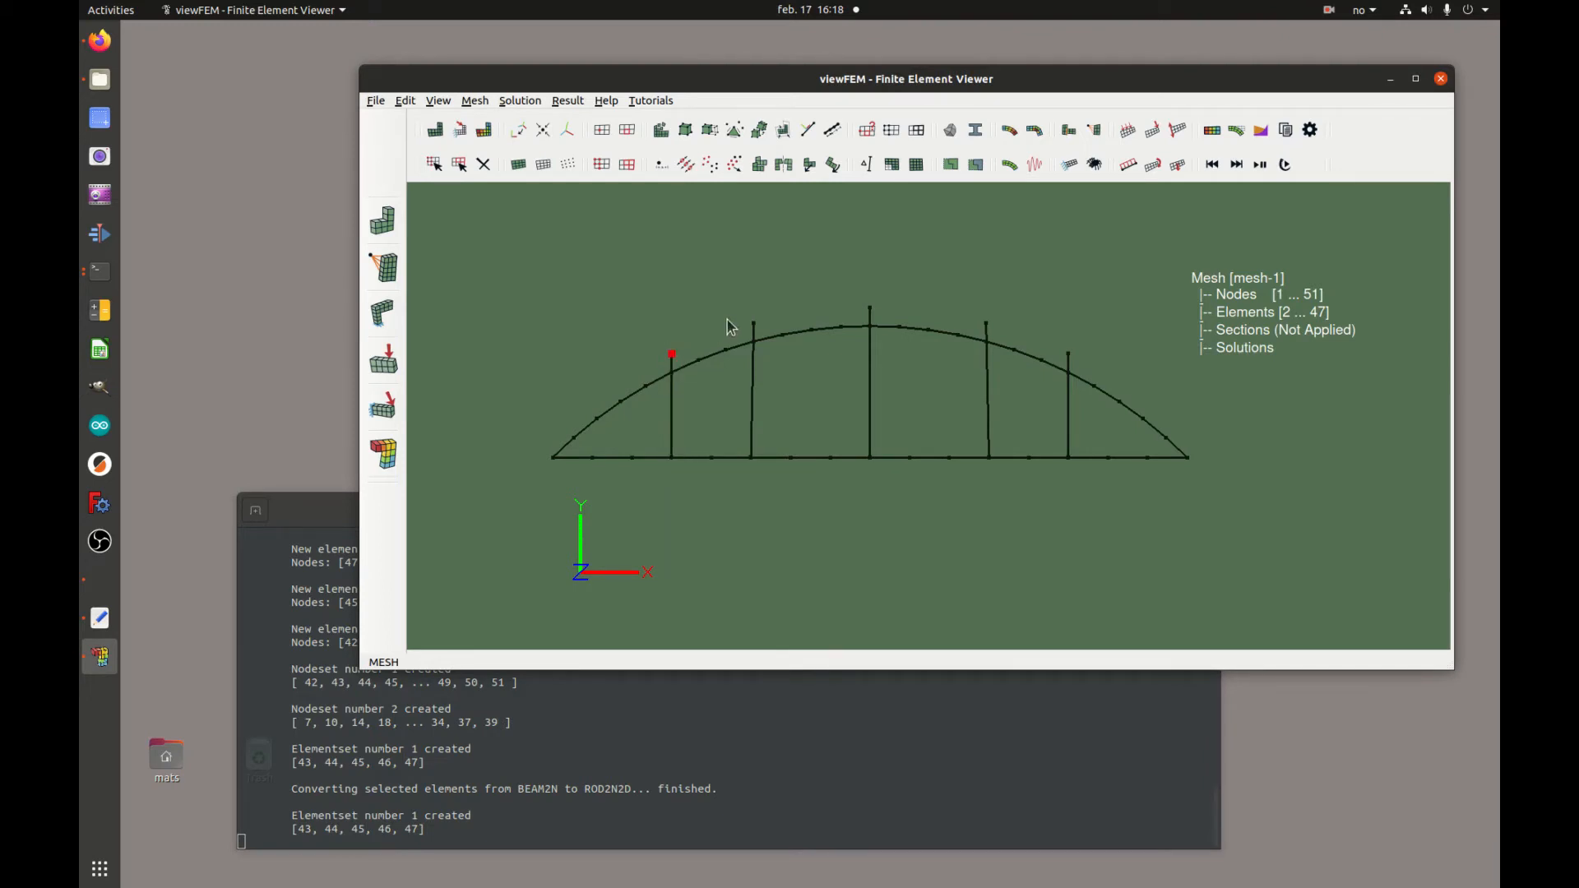
# Select the five upper nodes of the vertical elements and move them in the y-direction down onto the arch
pyautogui.click(754, 323)
pyautogui.click(871, 308)
pyautogui.click(987, 321)
pyautogui.click(736, 165)
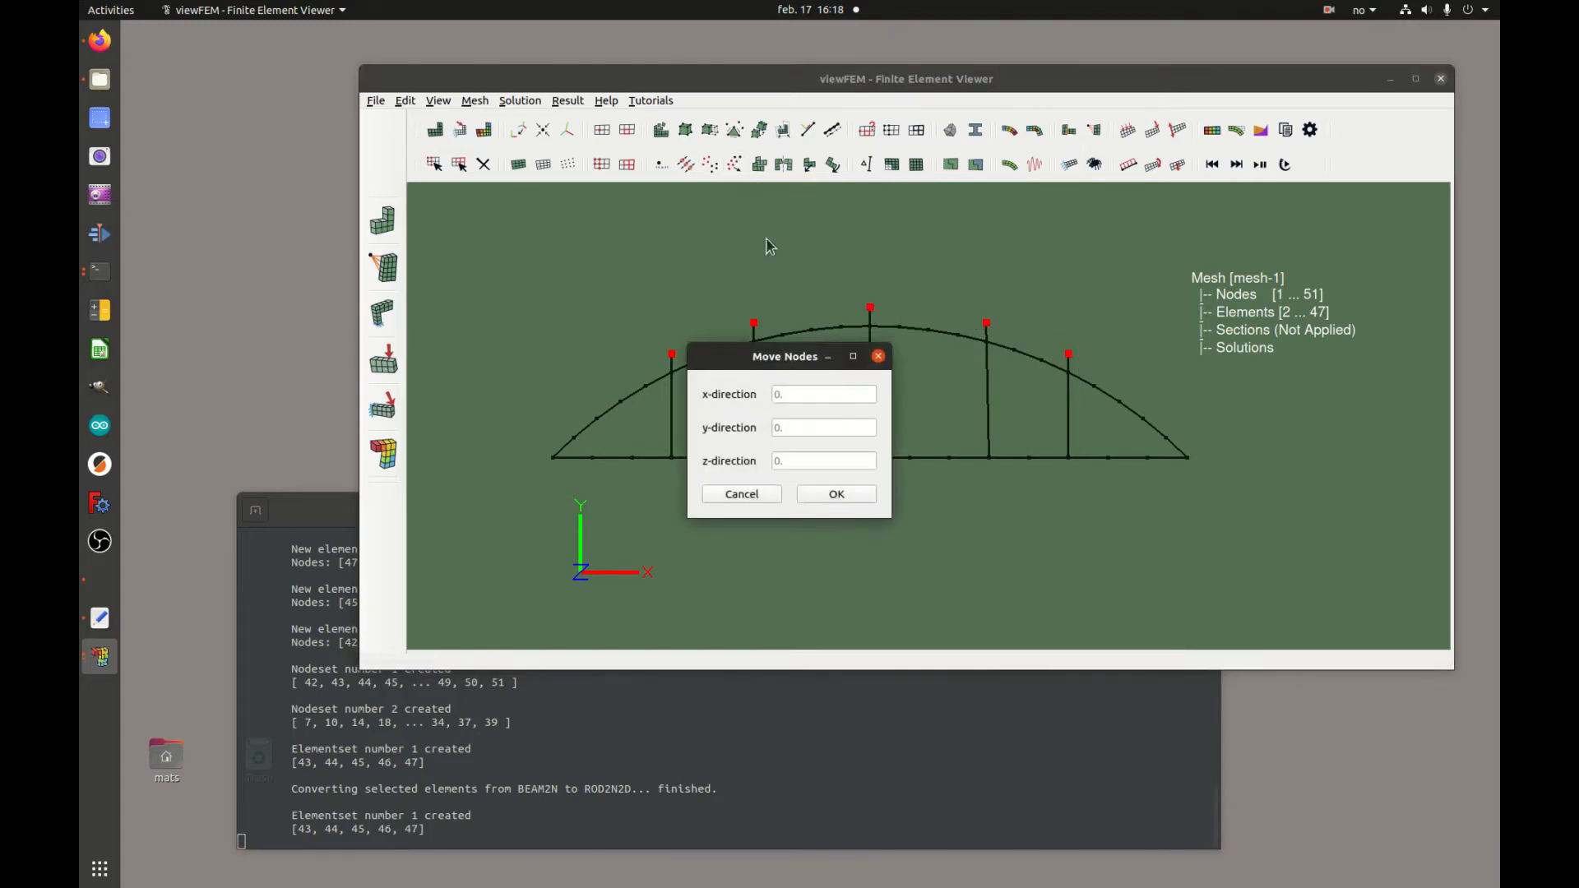
pyautogui.click(798, 426)
pyautogui.click(856, 491)
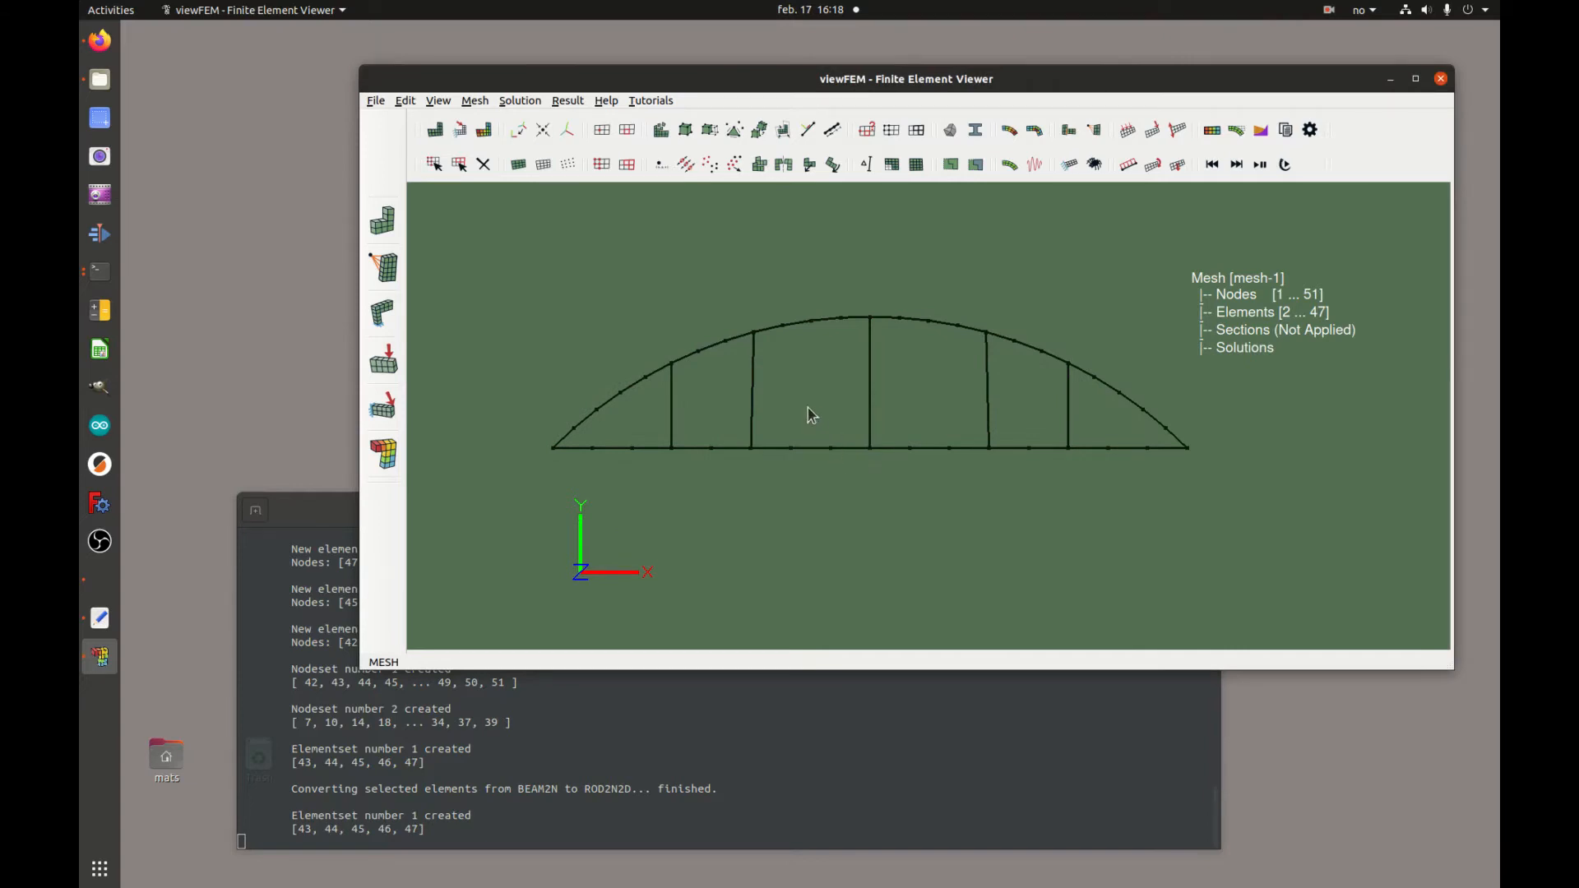
# Select the left end node of the chord and create nodeset 3 from it
pyautogui.click(552, 448)
pyautogui.click(892, 130)
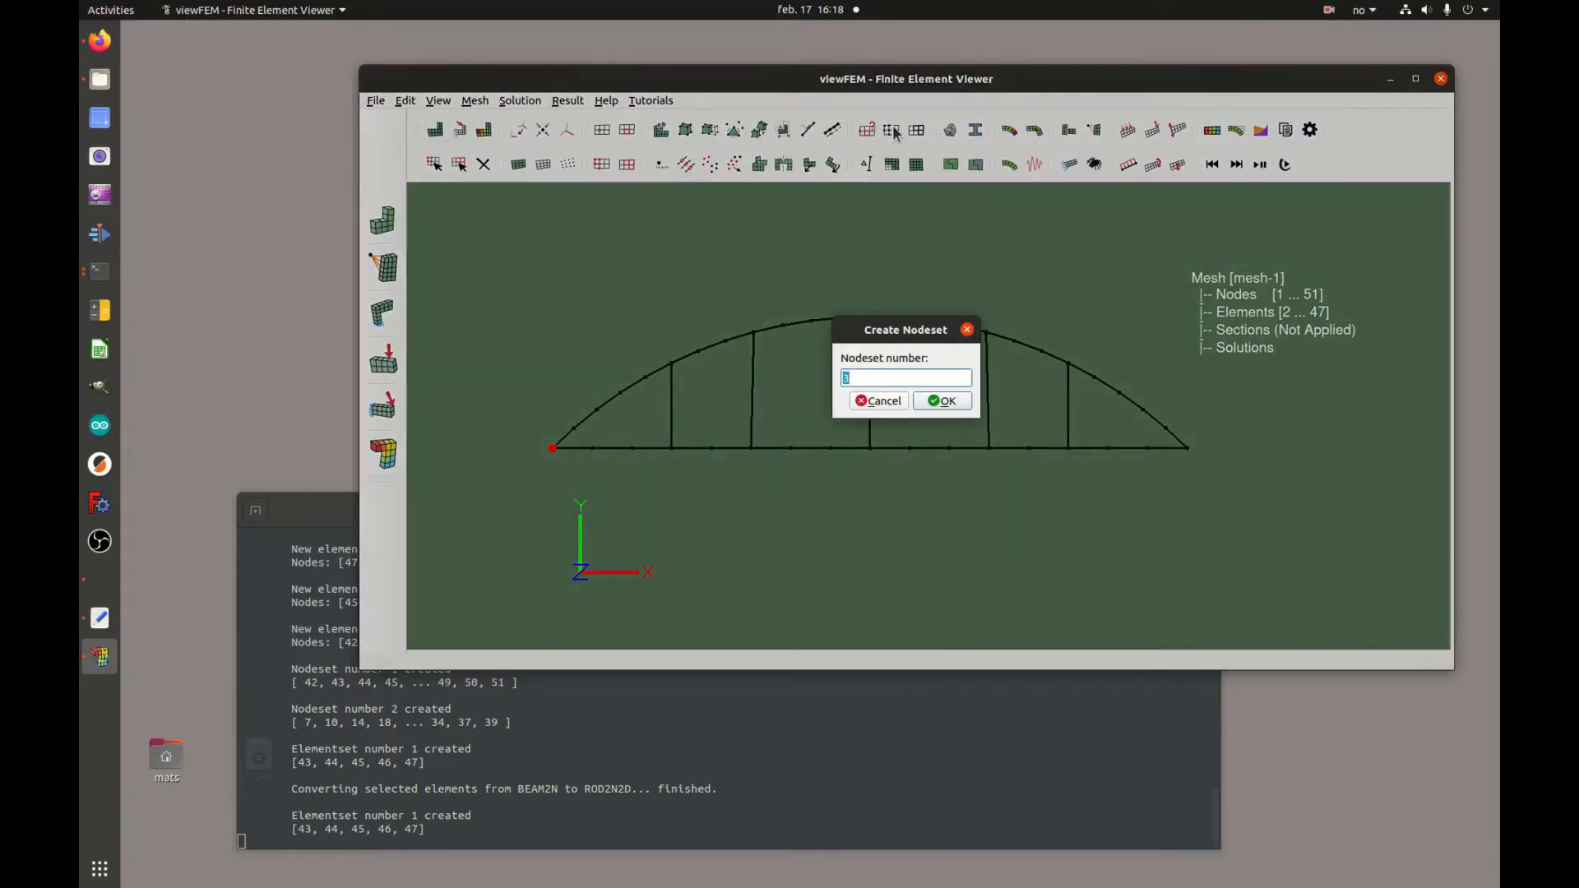
pyautogui.click(943, 402)
# Select the right end node of the chord and create nodeset 4 from it
pyautogui.click(1187, 448)
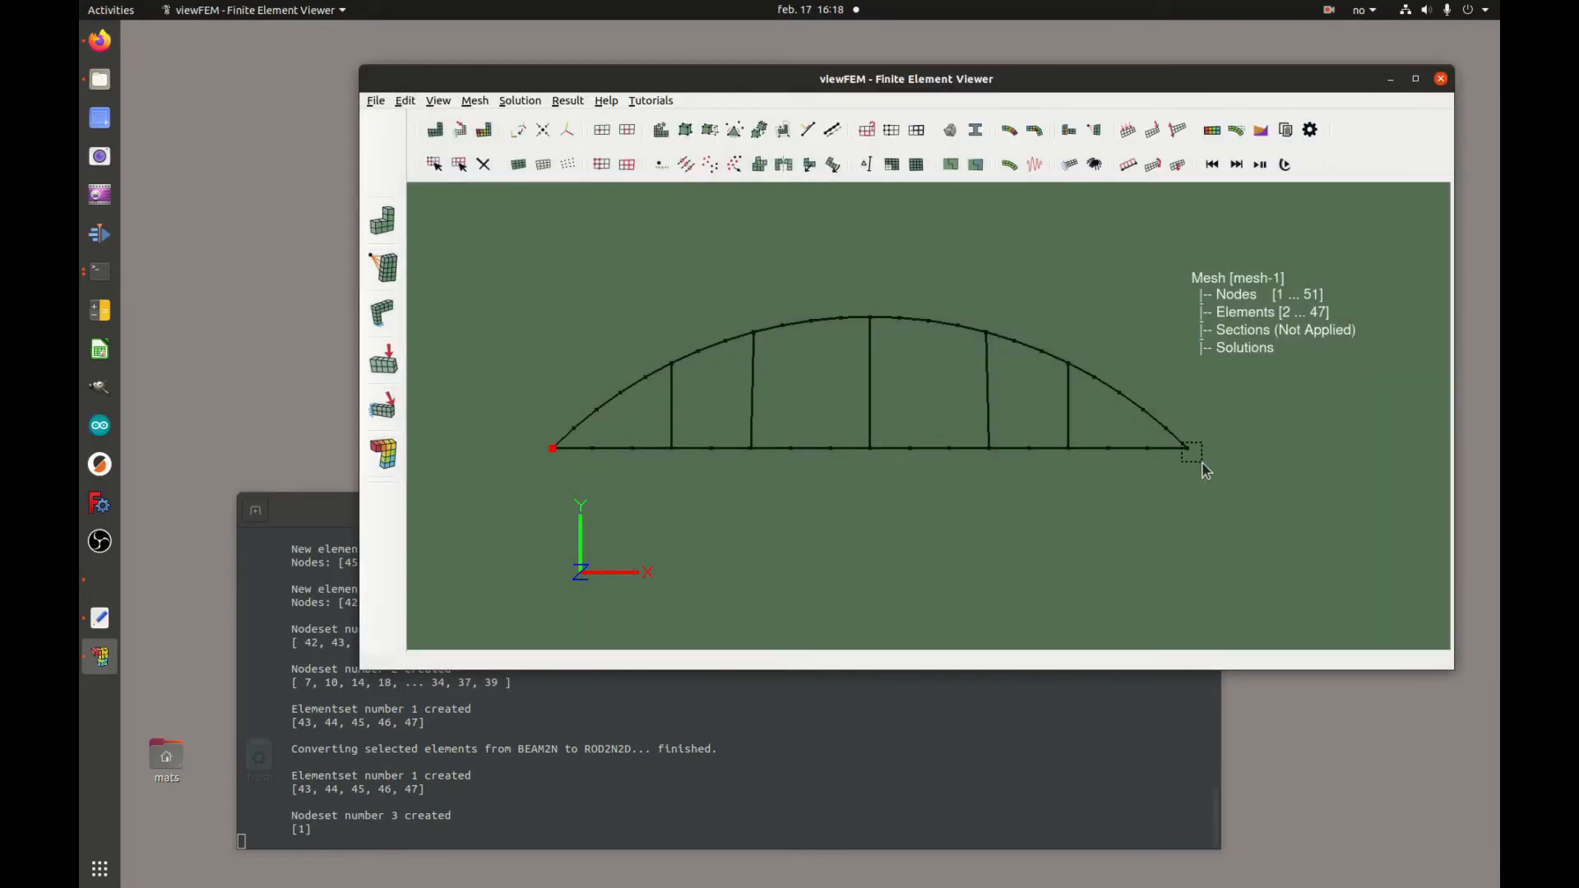
pyautogui.click(892, 130)
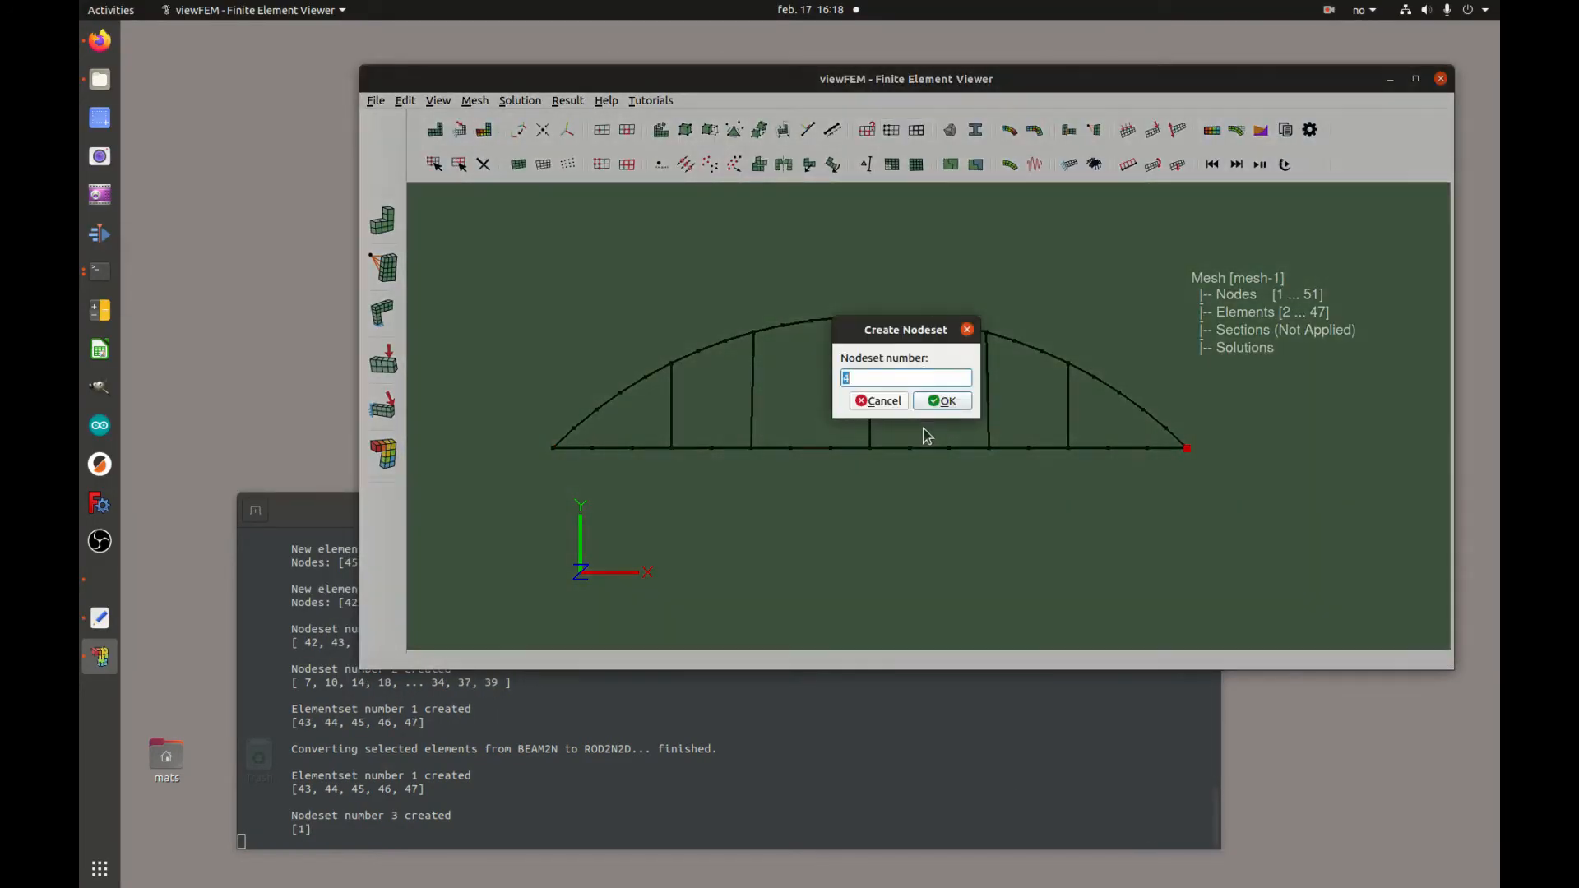
pyautogui.click(946, 401)
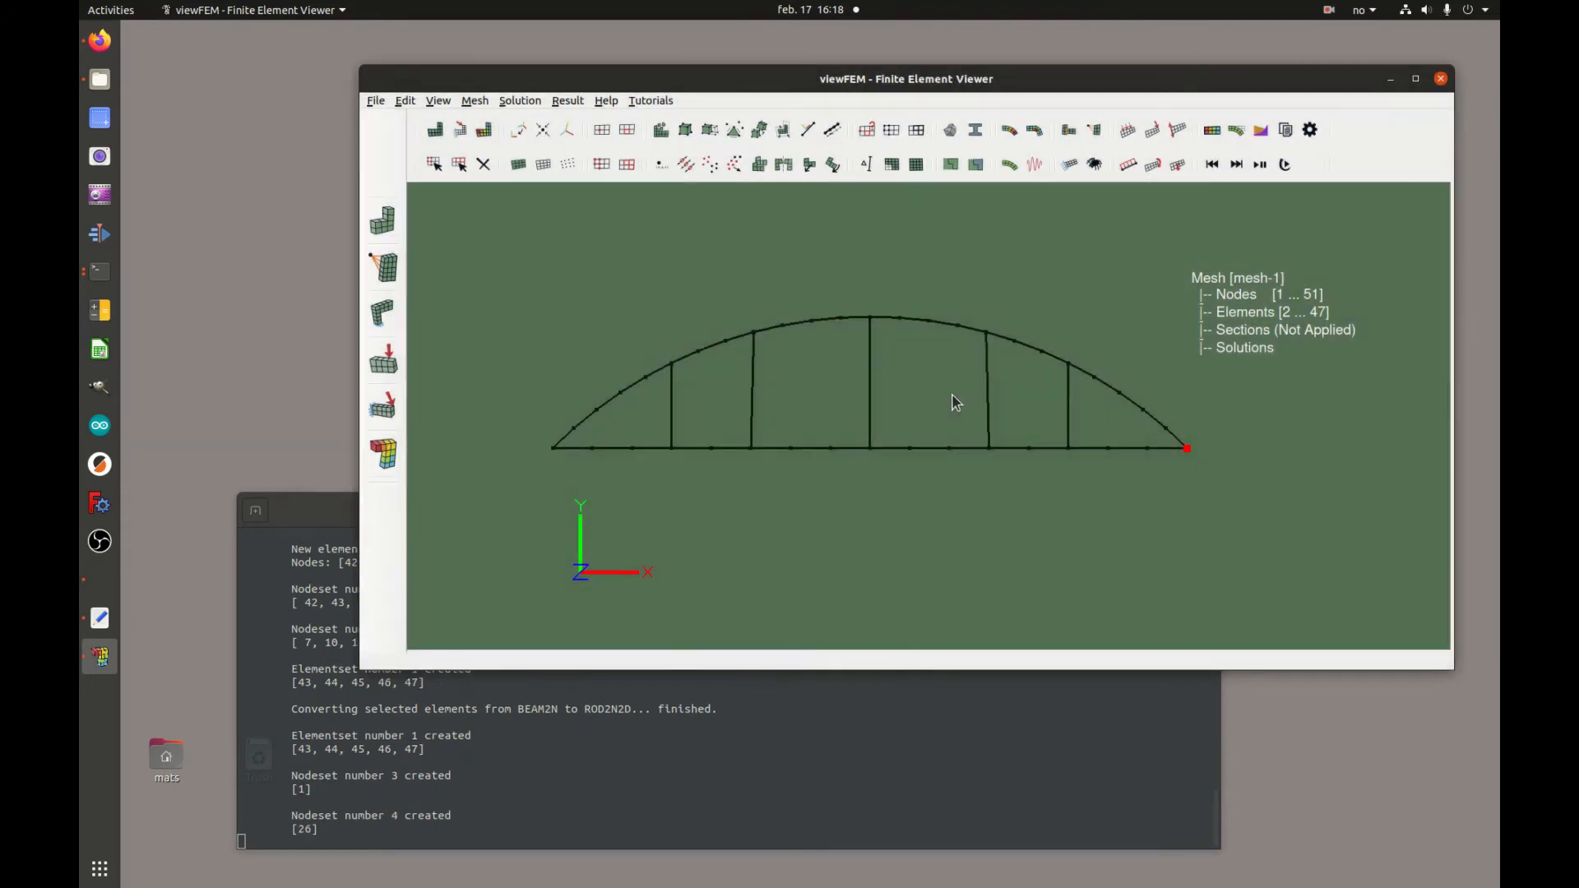
# Select all arch and chord elements while excluding the five verticals, and create elementset 2
pyautogui.click(459, 164)
pyautogui.moveTo(497, 266); pyautogui.dragTo(1218, 503)
pyautogui.moveTo(1081, 458); pyautogui.dragTo(982, 444)
pyautogui.moveTo(879, 313); pyautogui.dragTo(864, 480)
pyautogui.moveTo(762, 325); pyautogui.dragTo(740, 476)
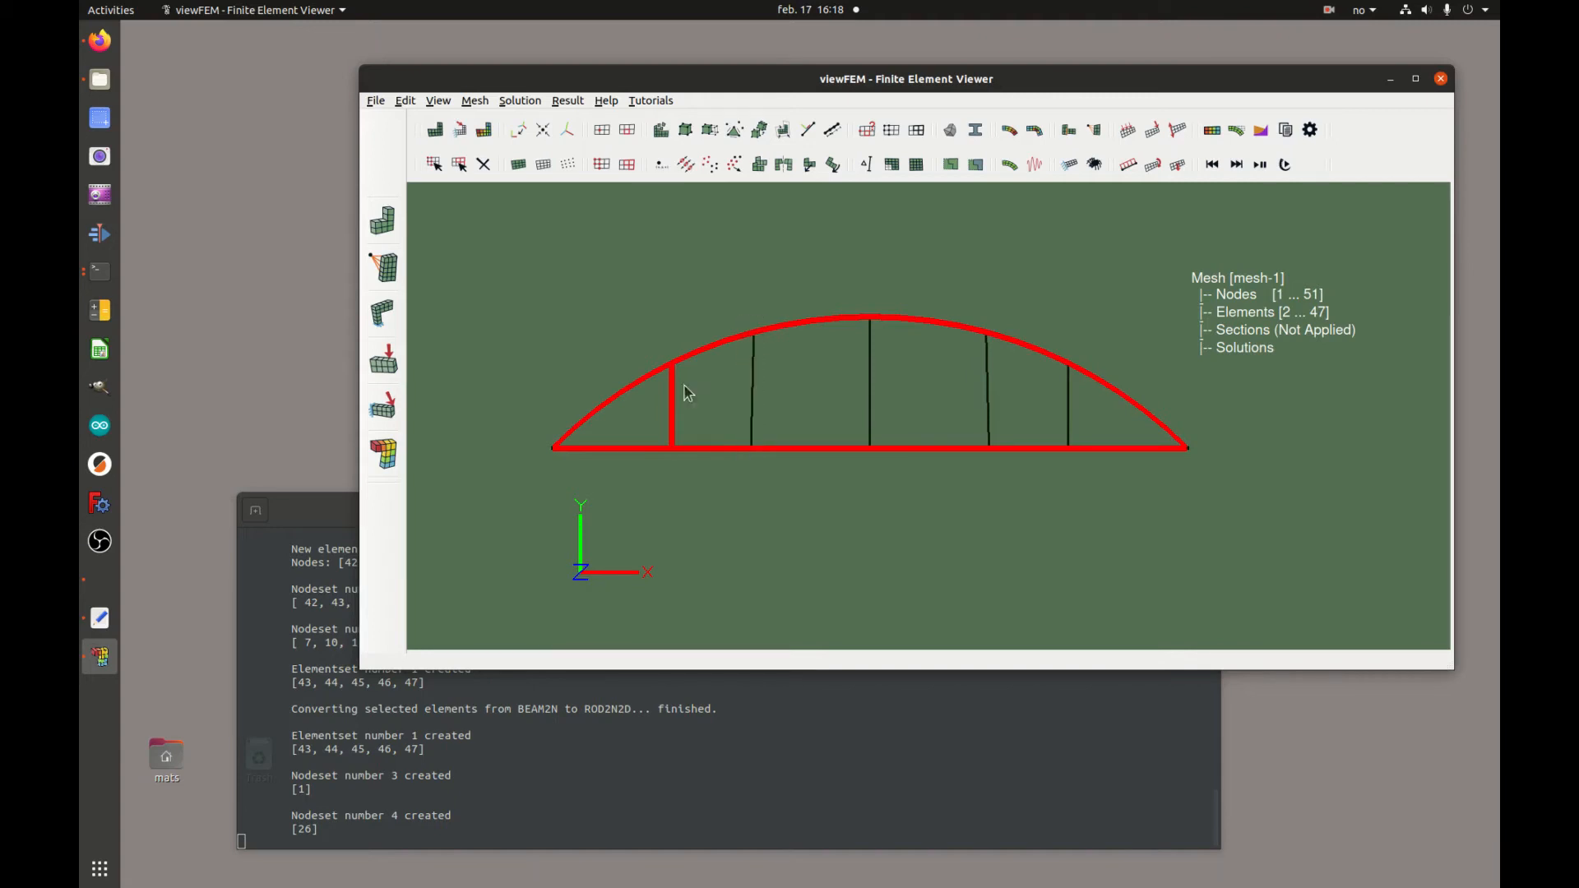
pyautogui.moveTo(681, 360); pyautogui.dragTo(668, 478)
pyautogui.click(917, 130)
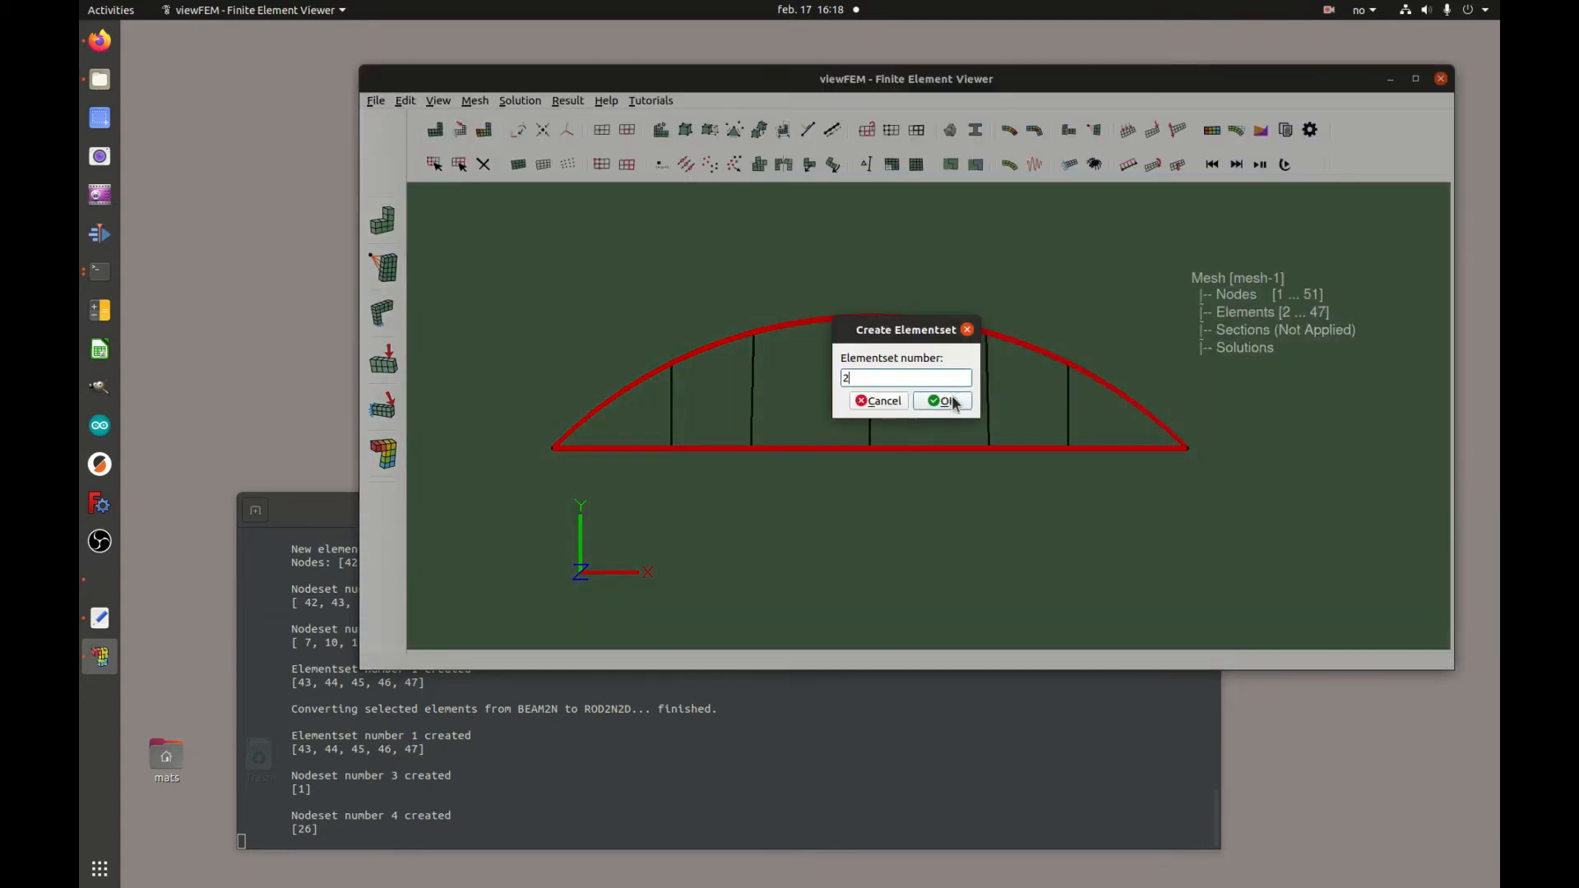
pyautogui.click(952, 403)
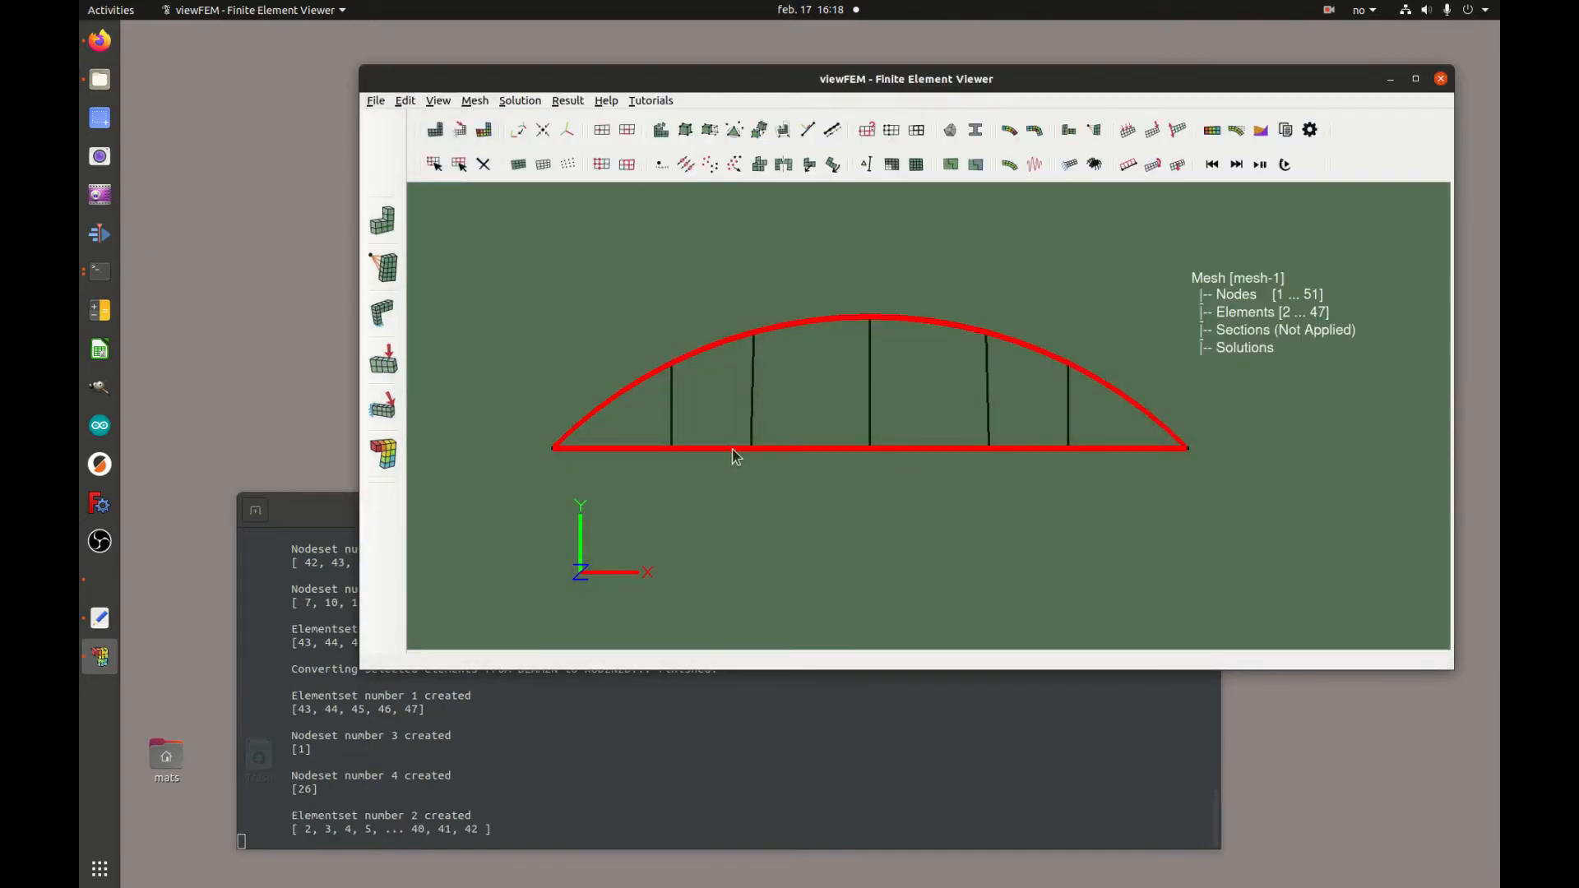
# Select the middle chord elements between the outer verticals and create elementset 3
pyautogui.moveTo(713, 435); pyautogui.dragTo(712, 482)
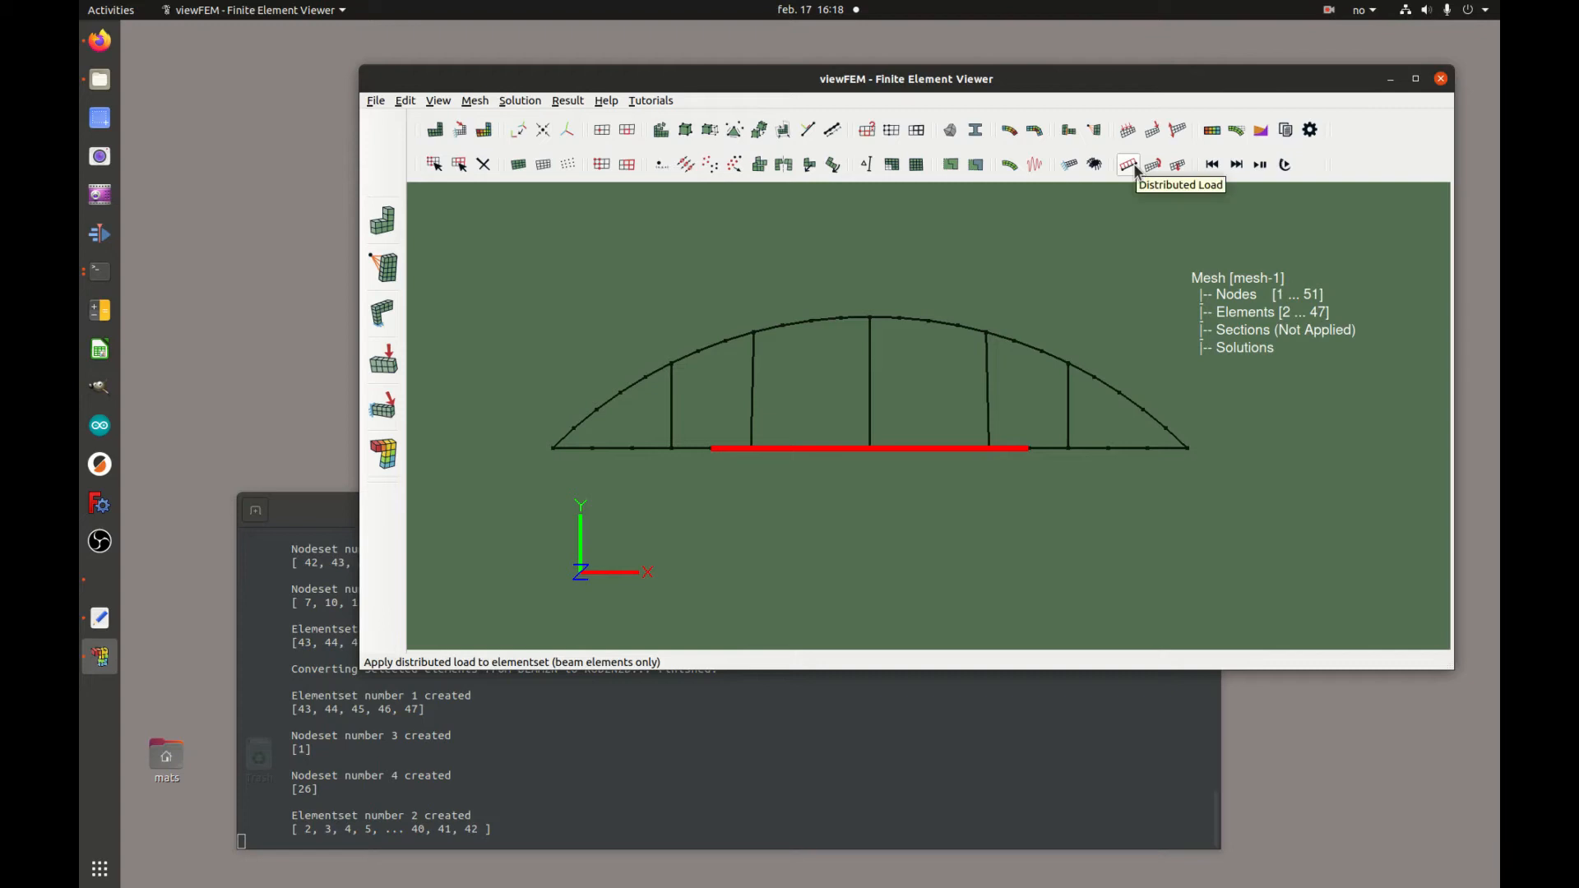
pyautogui.click(923, 136)
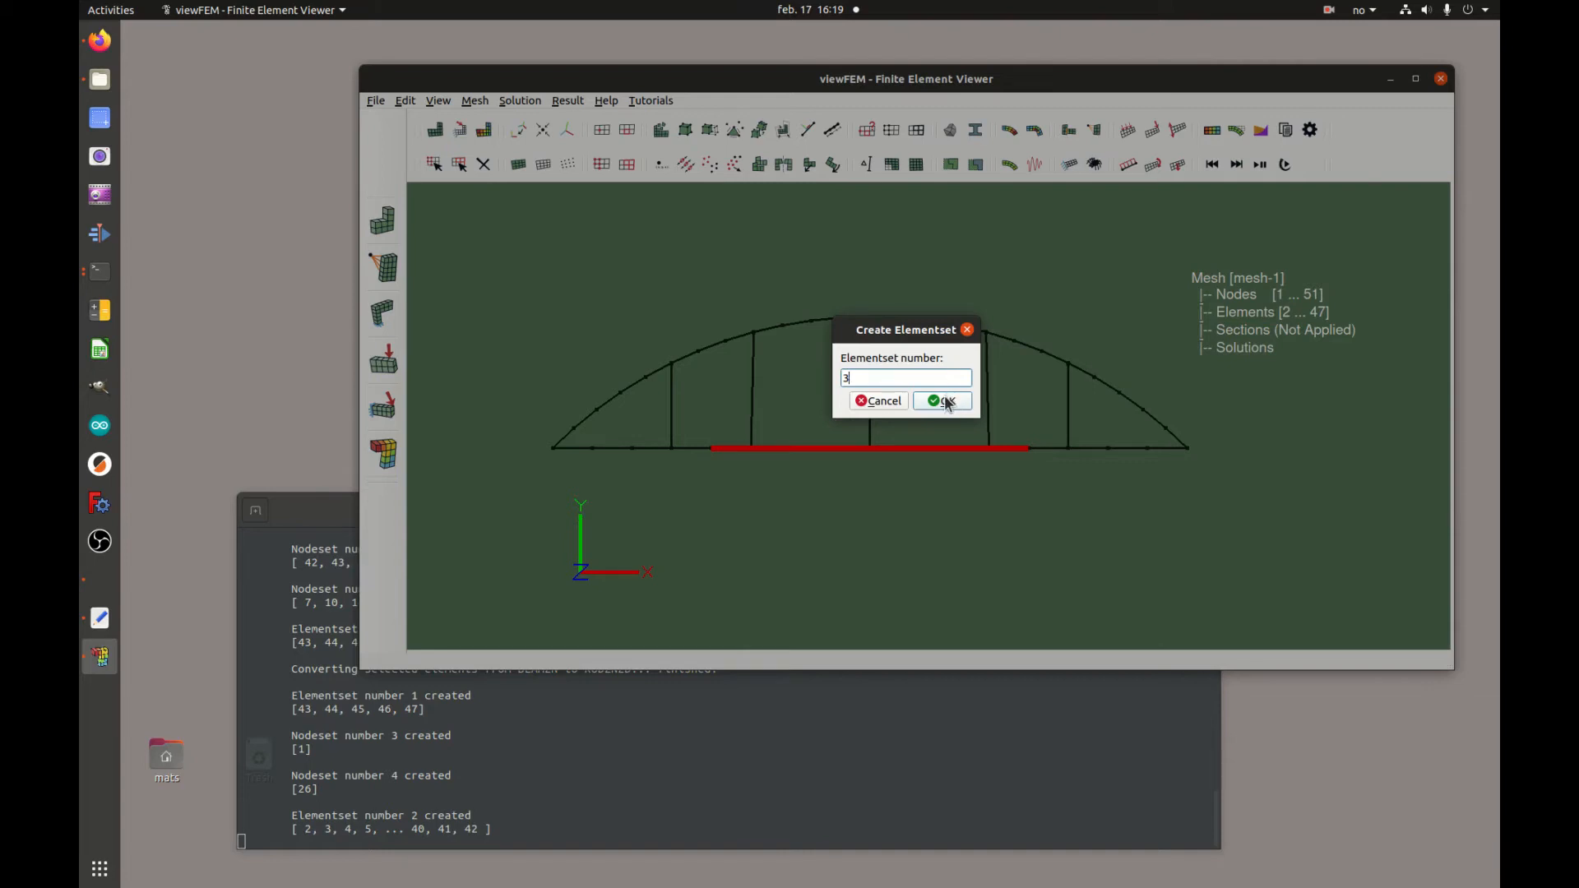
pyautogui.click(948, 401)
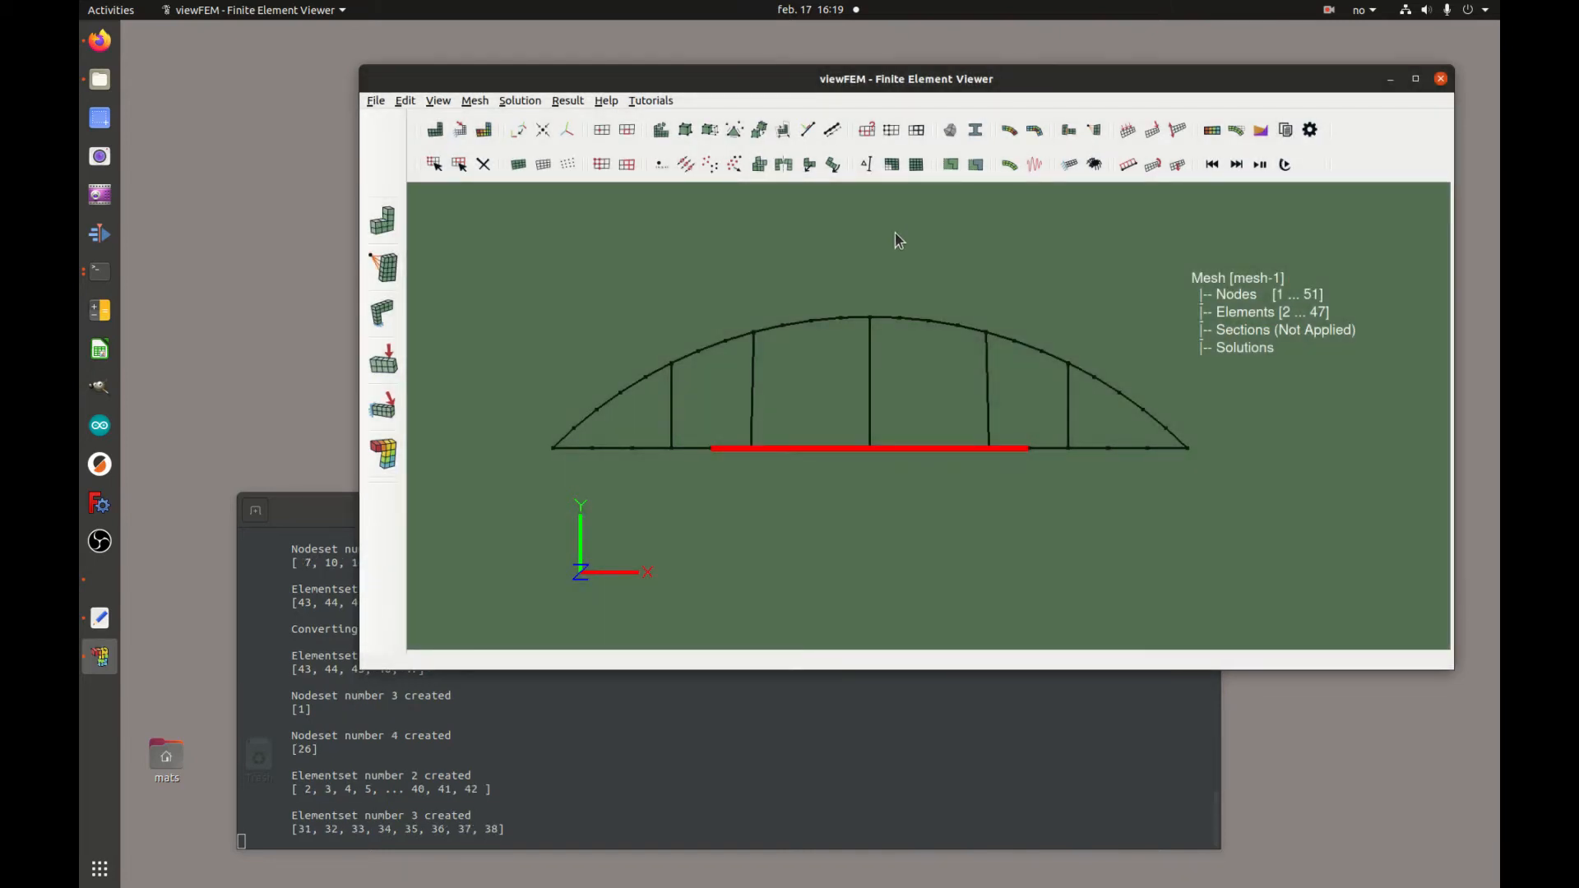
# Create a section named beam_sect with material 1010_carbon_steel (N m kg)
pyautogui.click(995, 246)
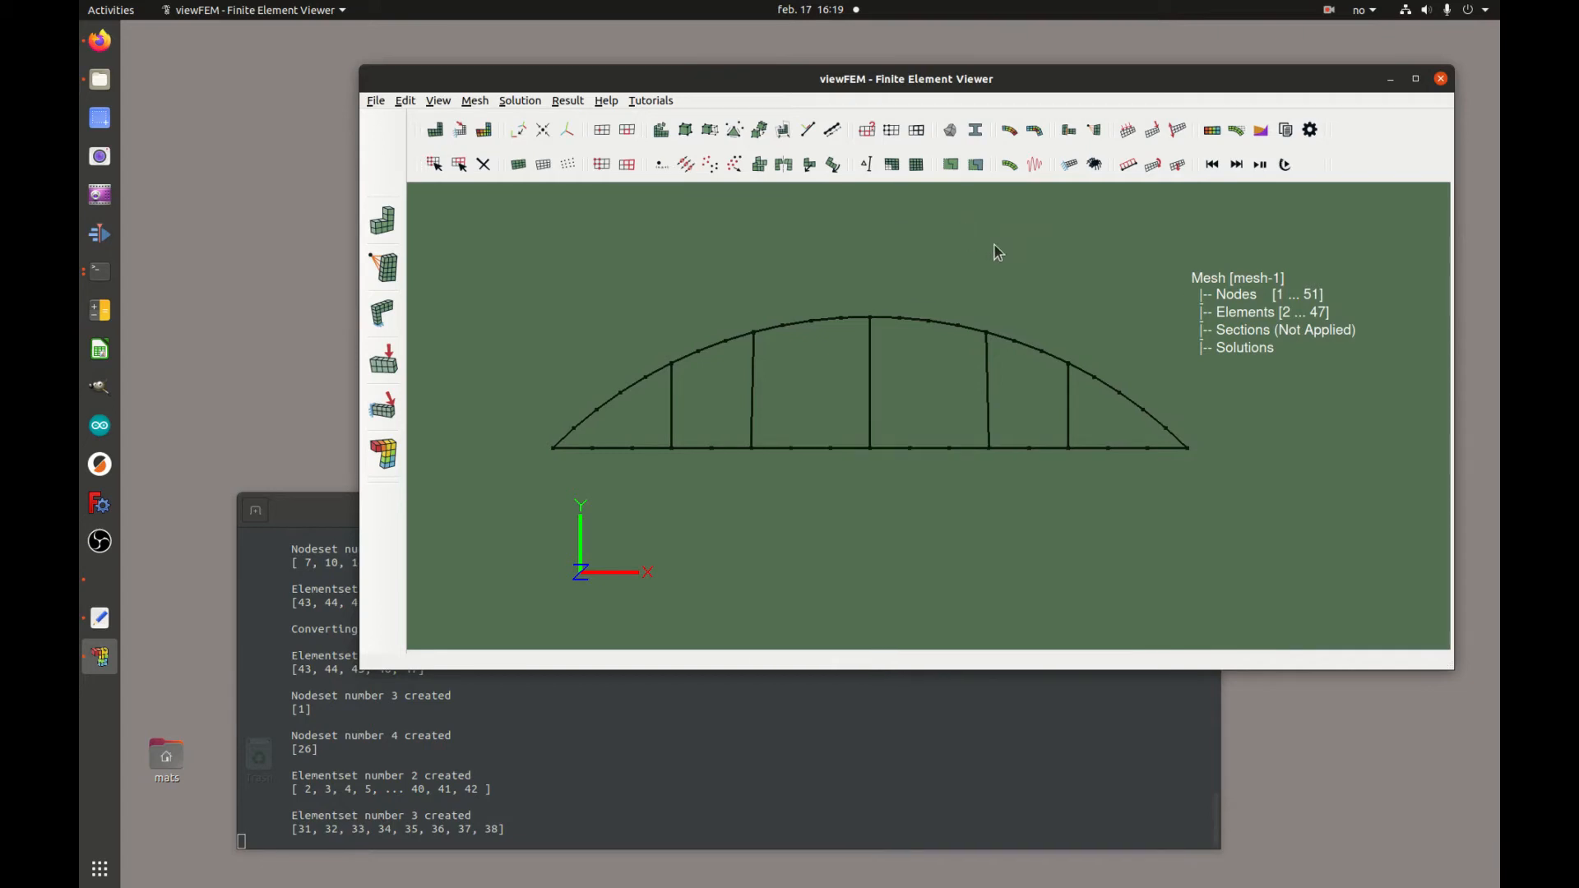
pyautogui.click(951, 165)
pyautogui.click(863, 343)
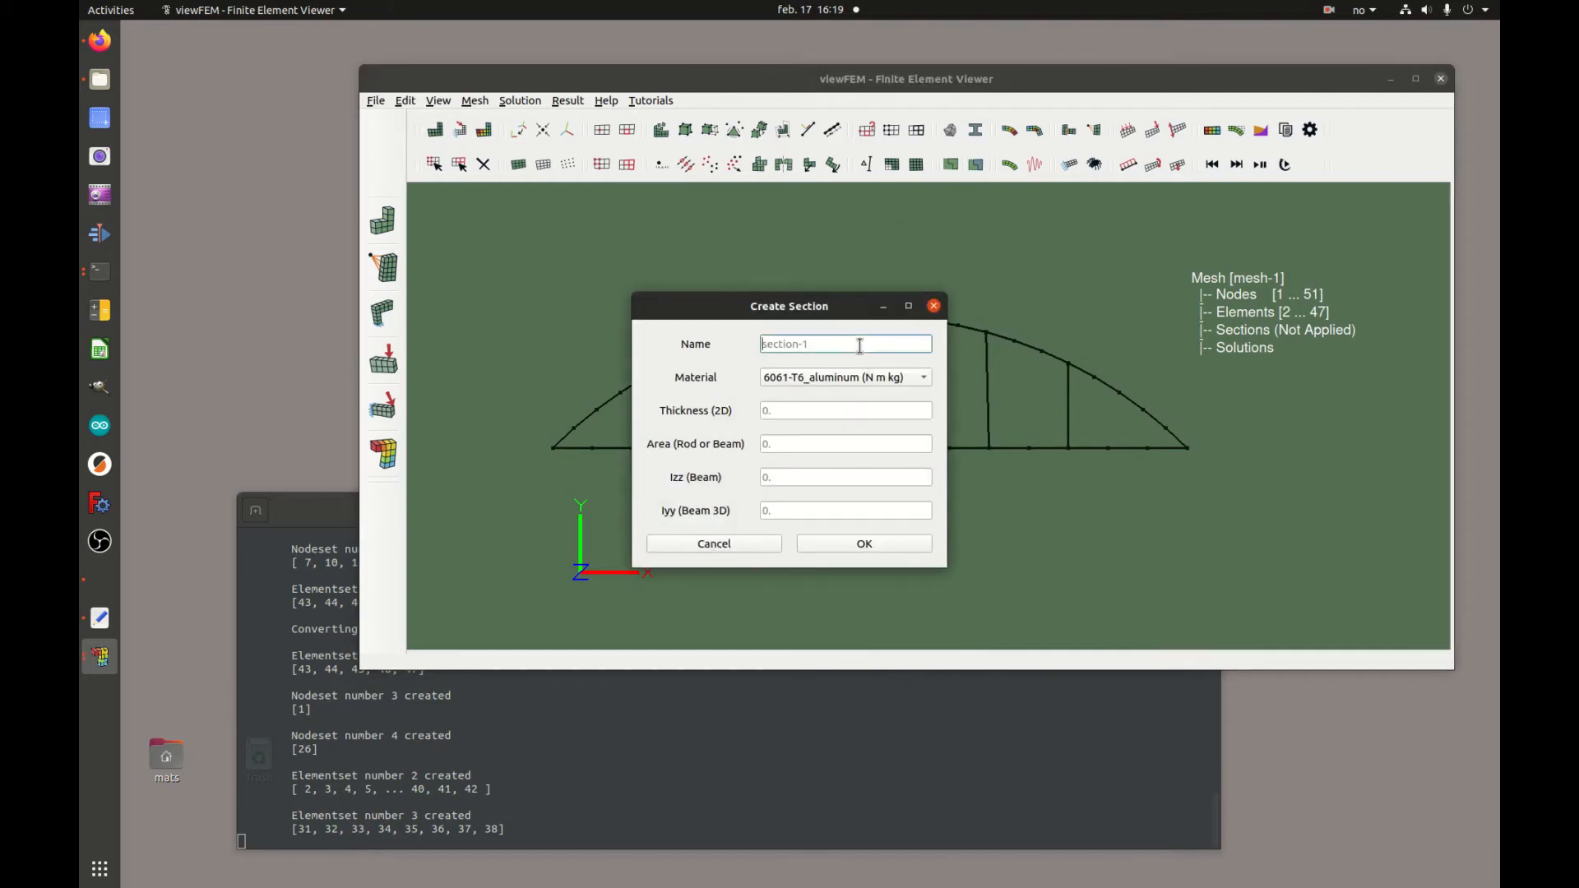
pyautogui.write('beam_sect')
pyautogui.click(917, 378)
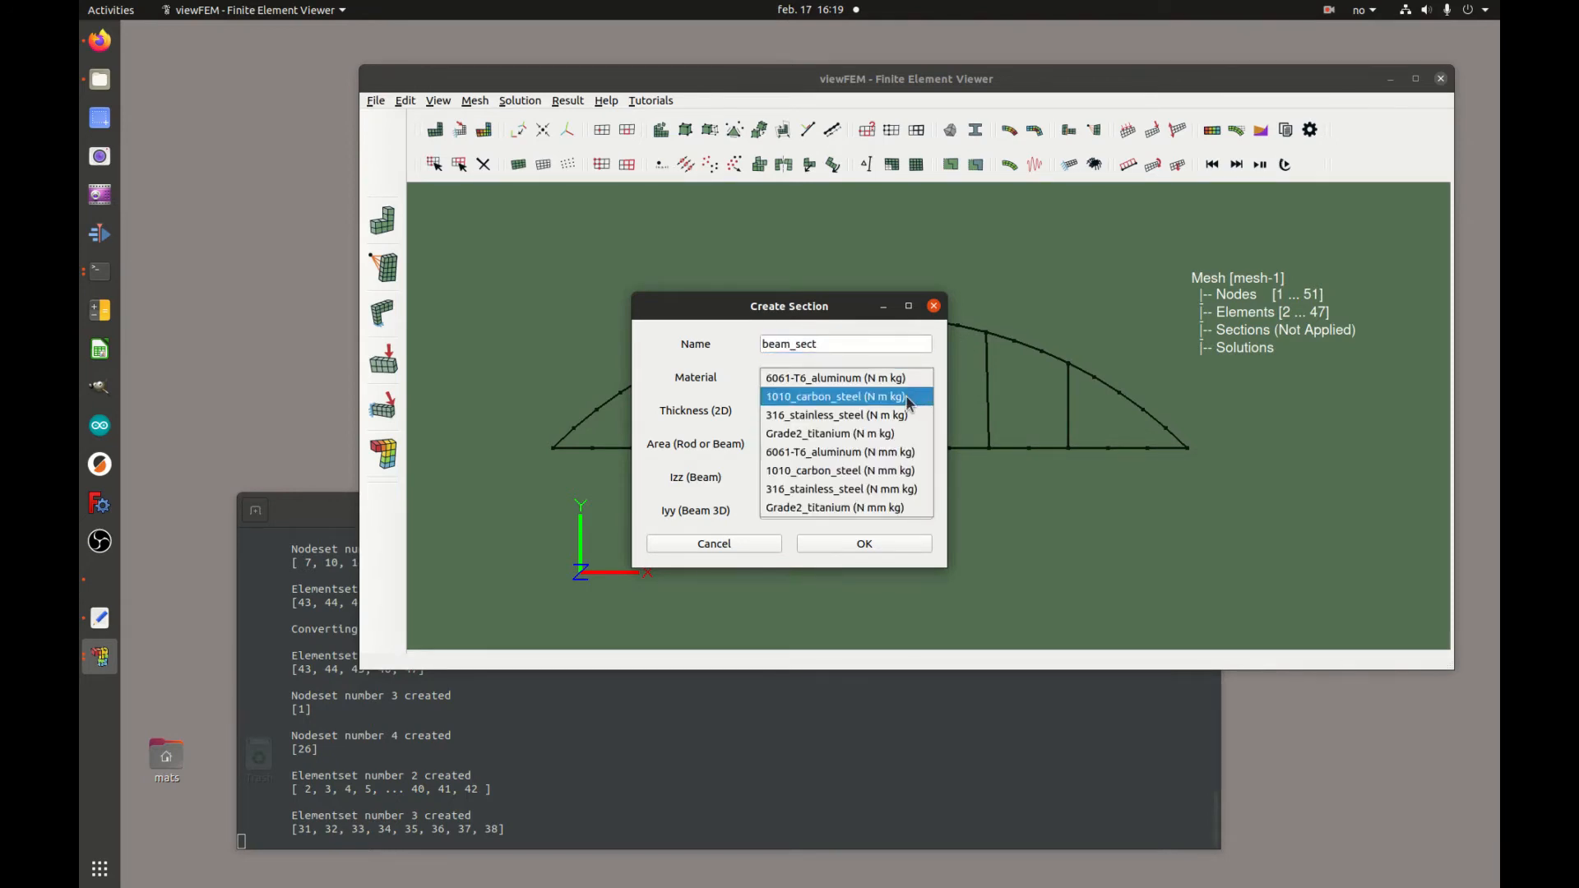
pyautogui.click(910, 398)
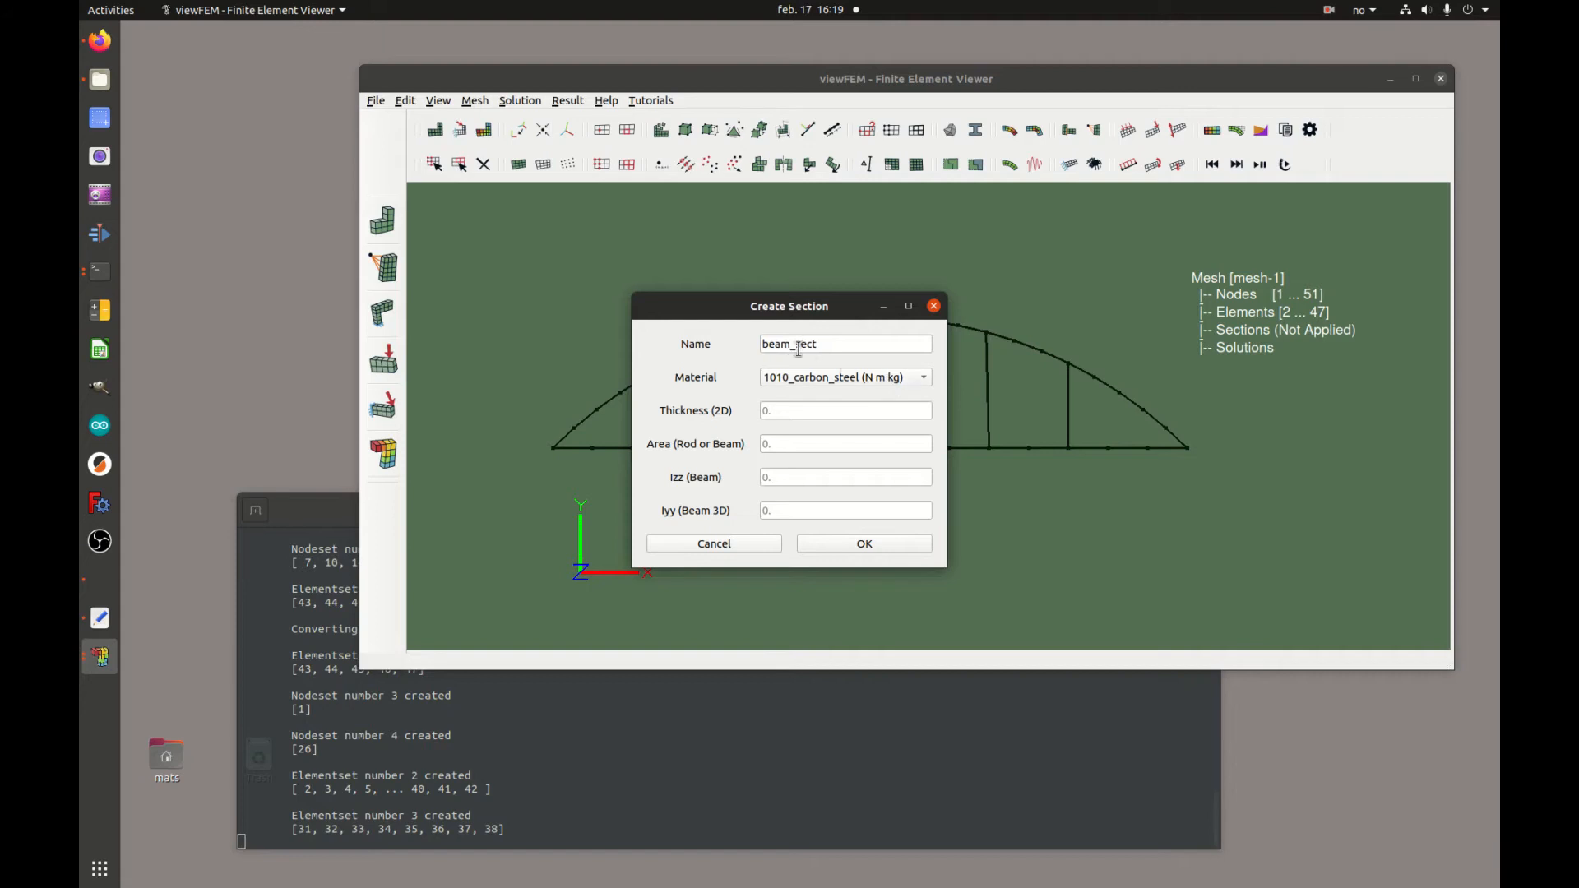
pyautogui.click(831, 344)
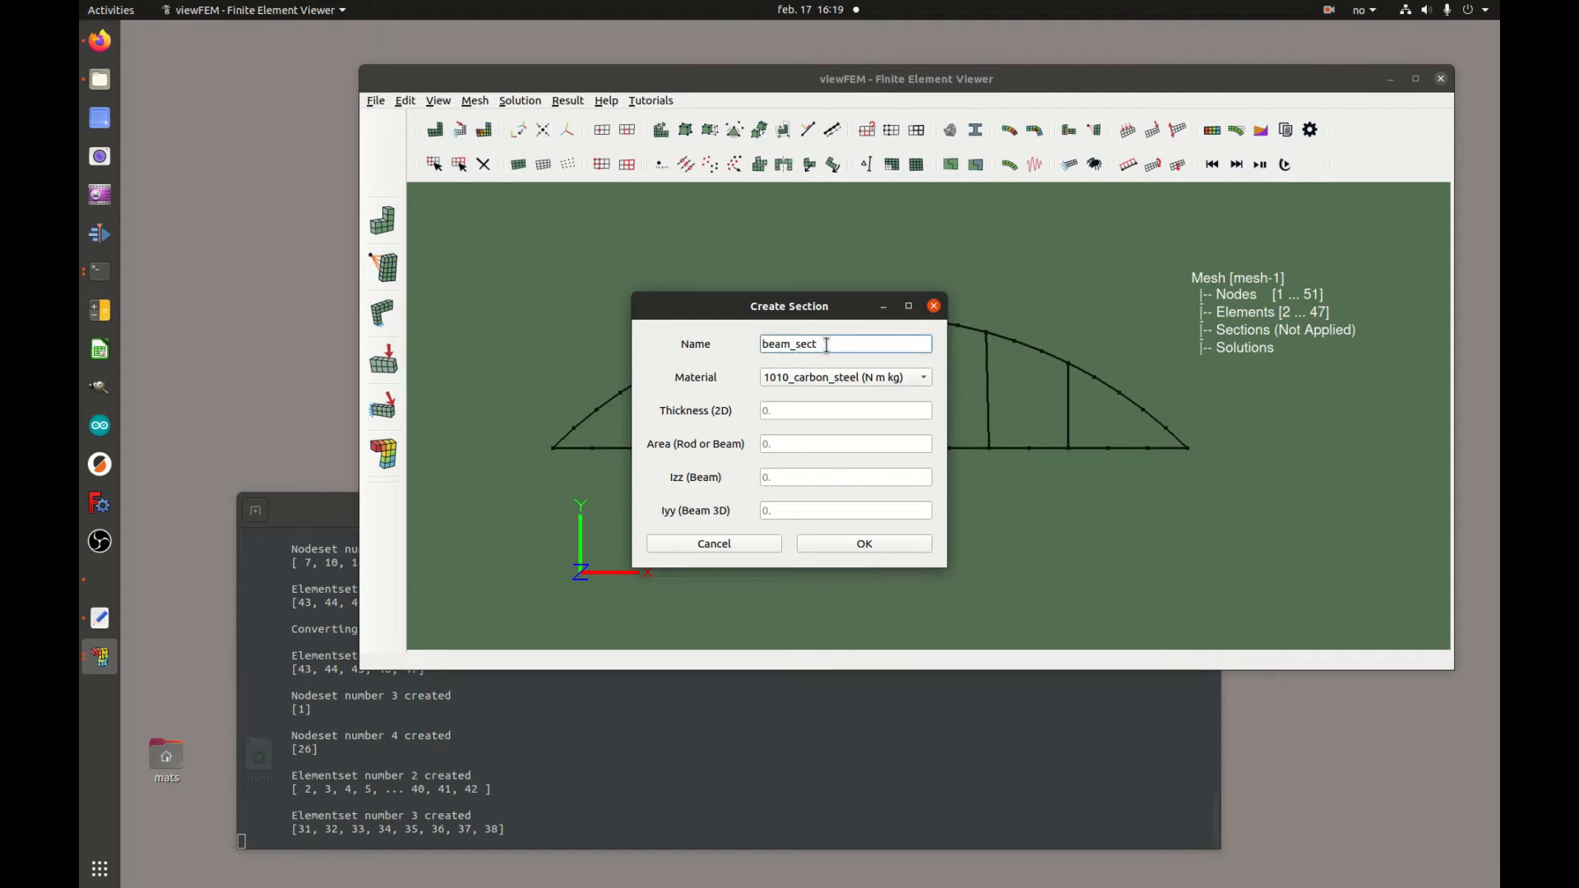
pyautogui.click(820, 409)
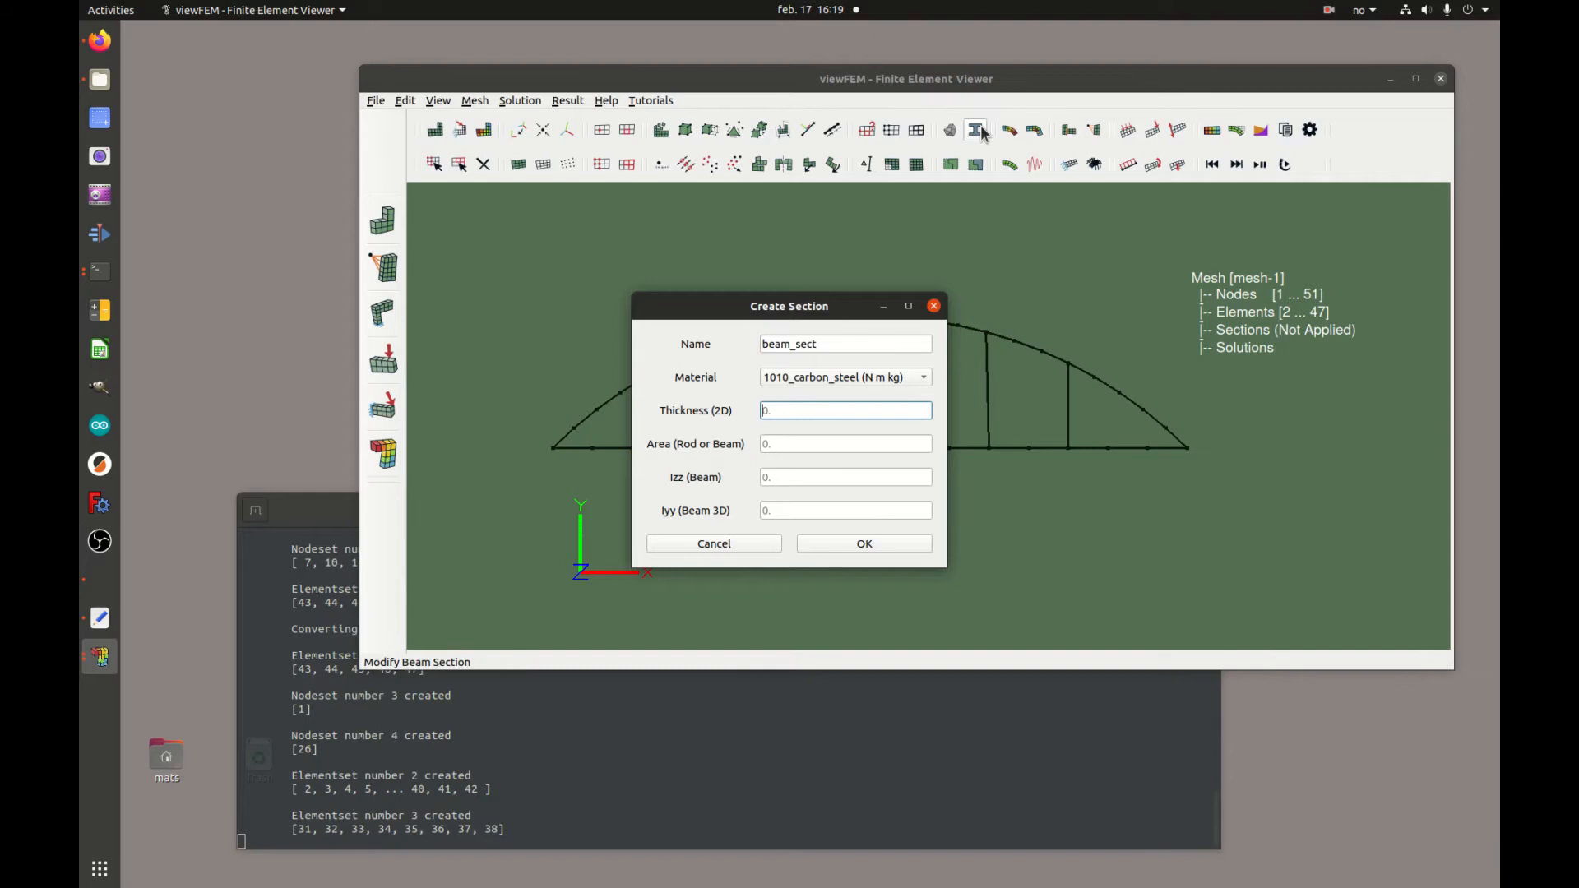
pyautogui.click(899, 546)
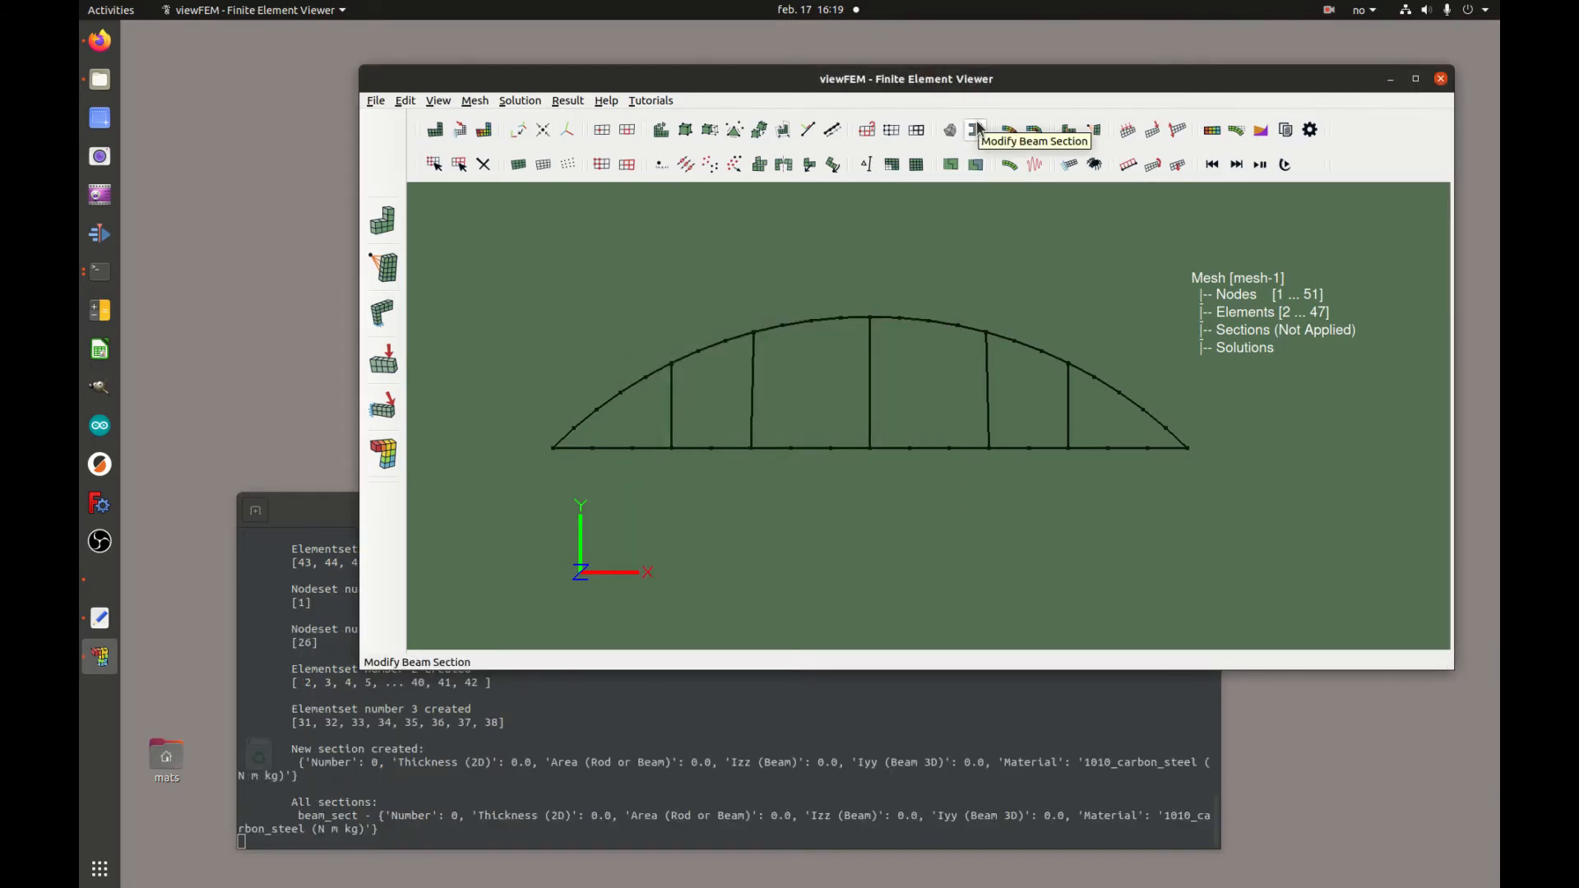
# Create a section named rod_sect with material 1010_carbon_steel (N m kg)
pyautogui.click(951, 166)
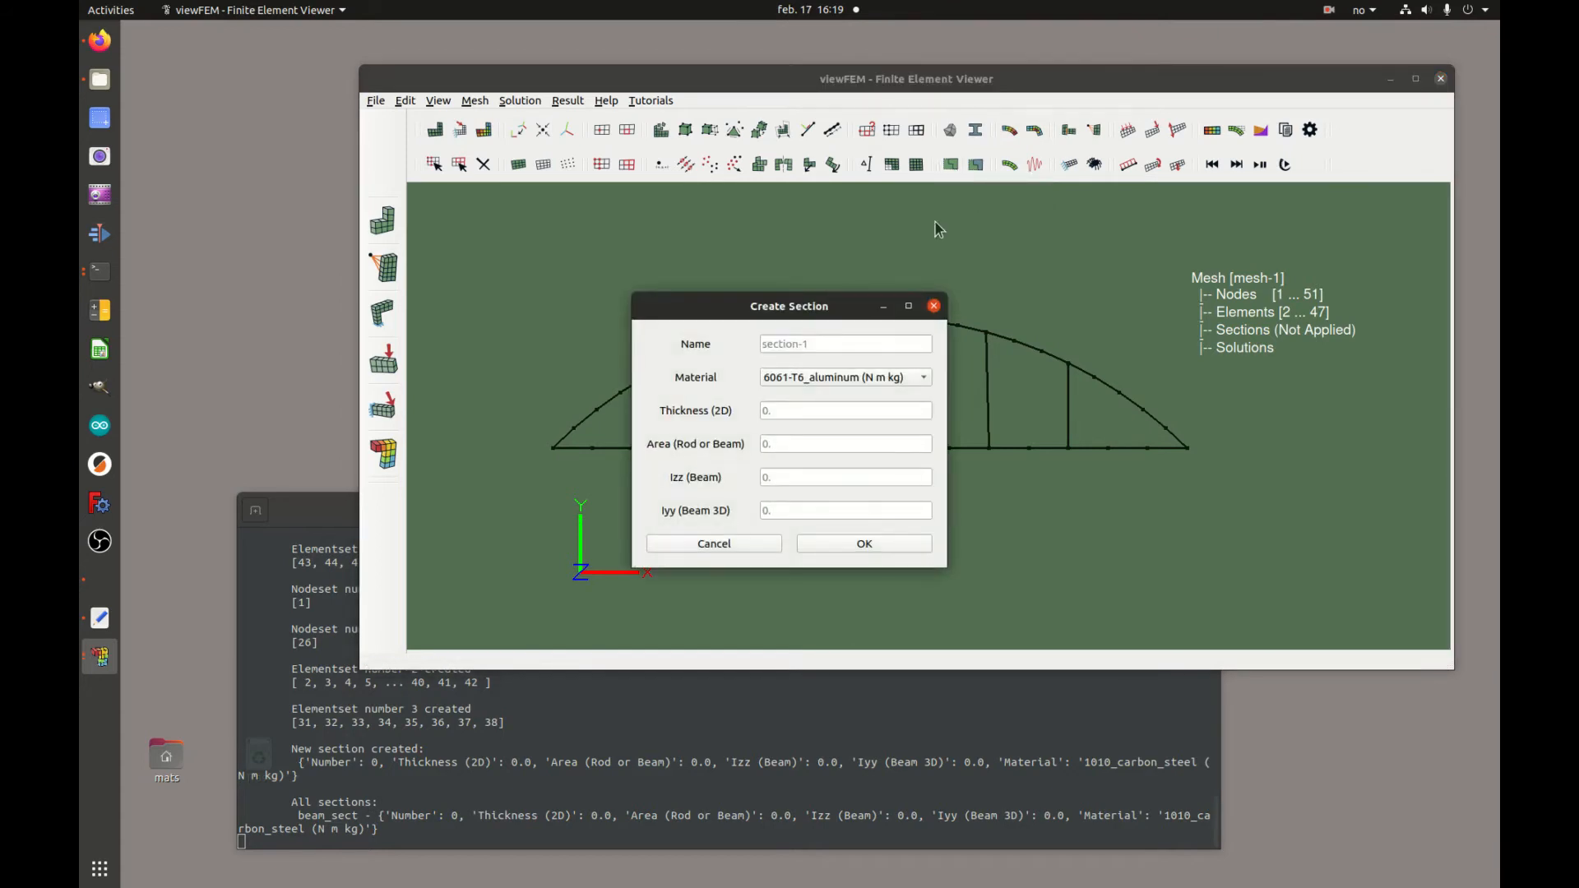
pyautogui.write('rod_sect')
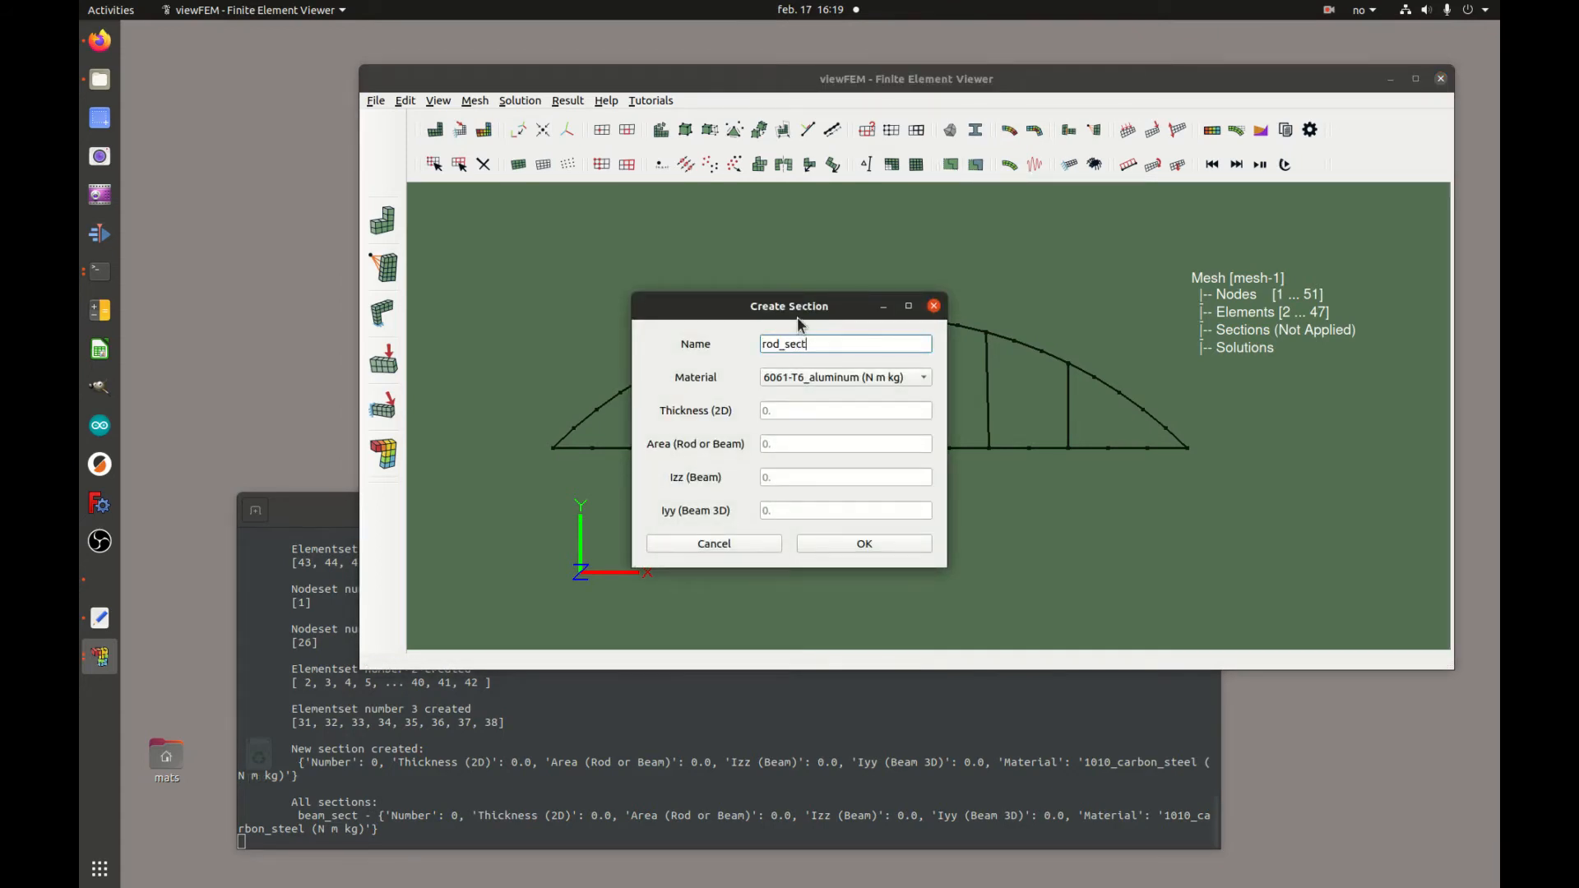
pyautogui.click(912, 380)
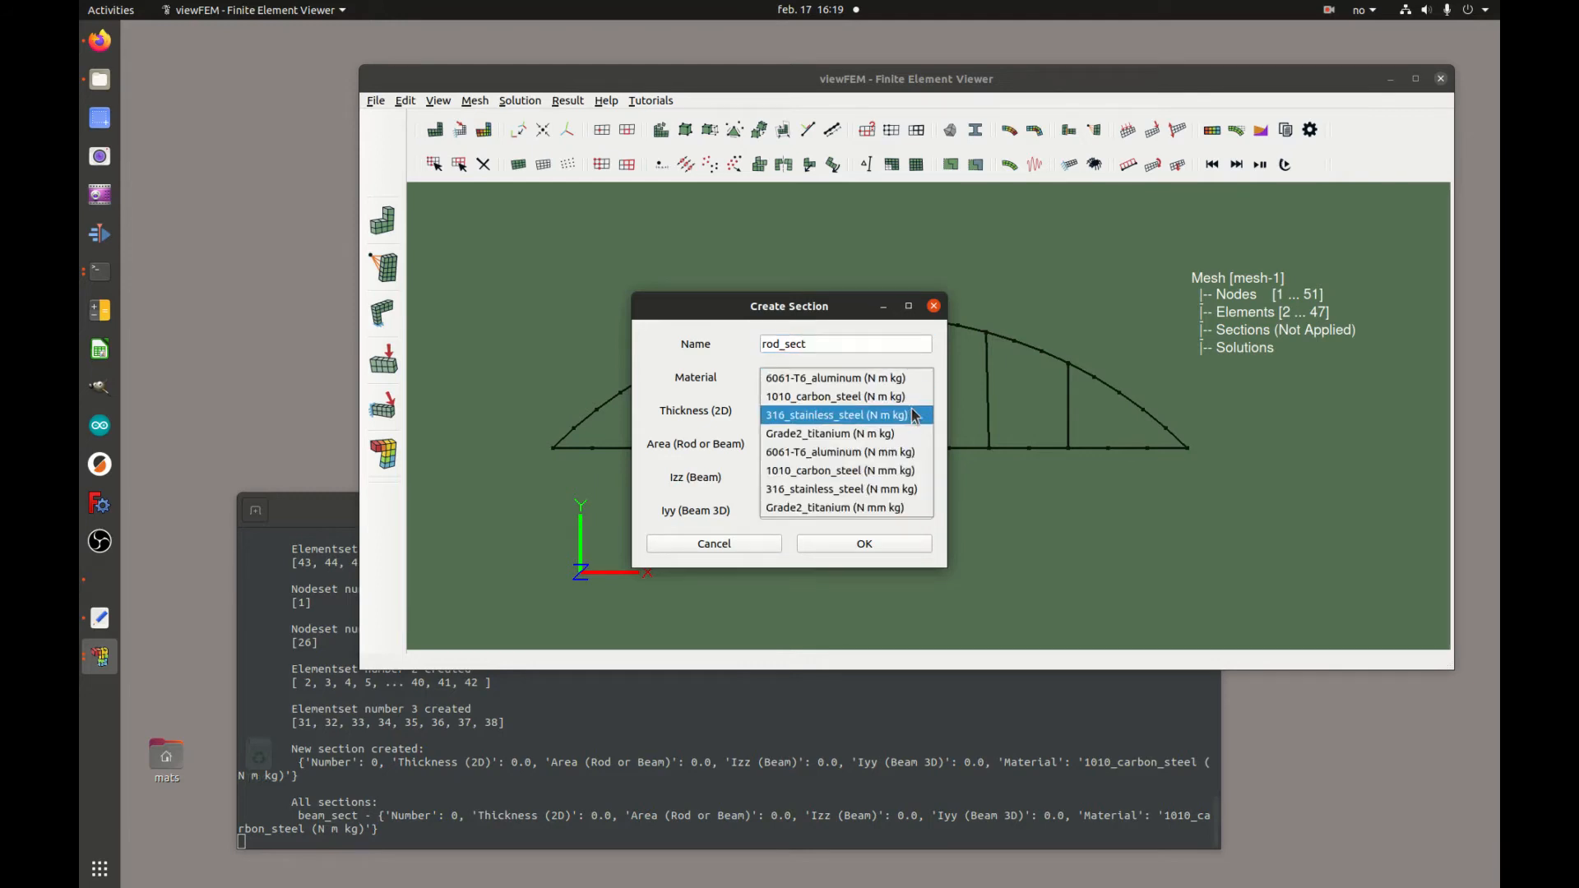
pyautogui.click(904, 396)
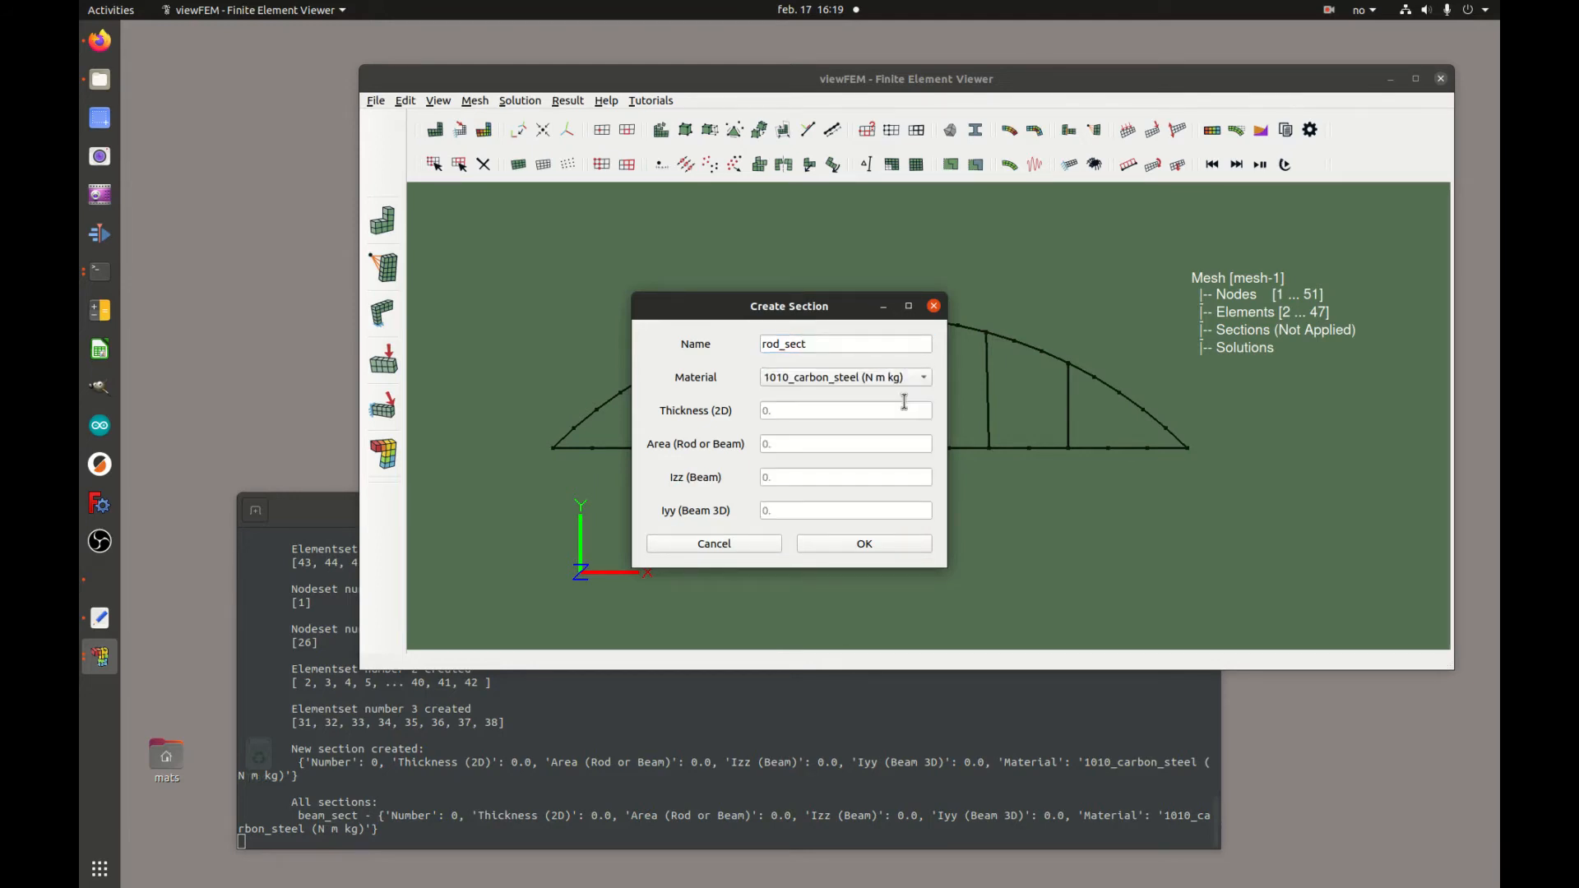
pyautogui.click(869, 550)
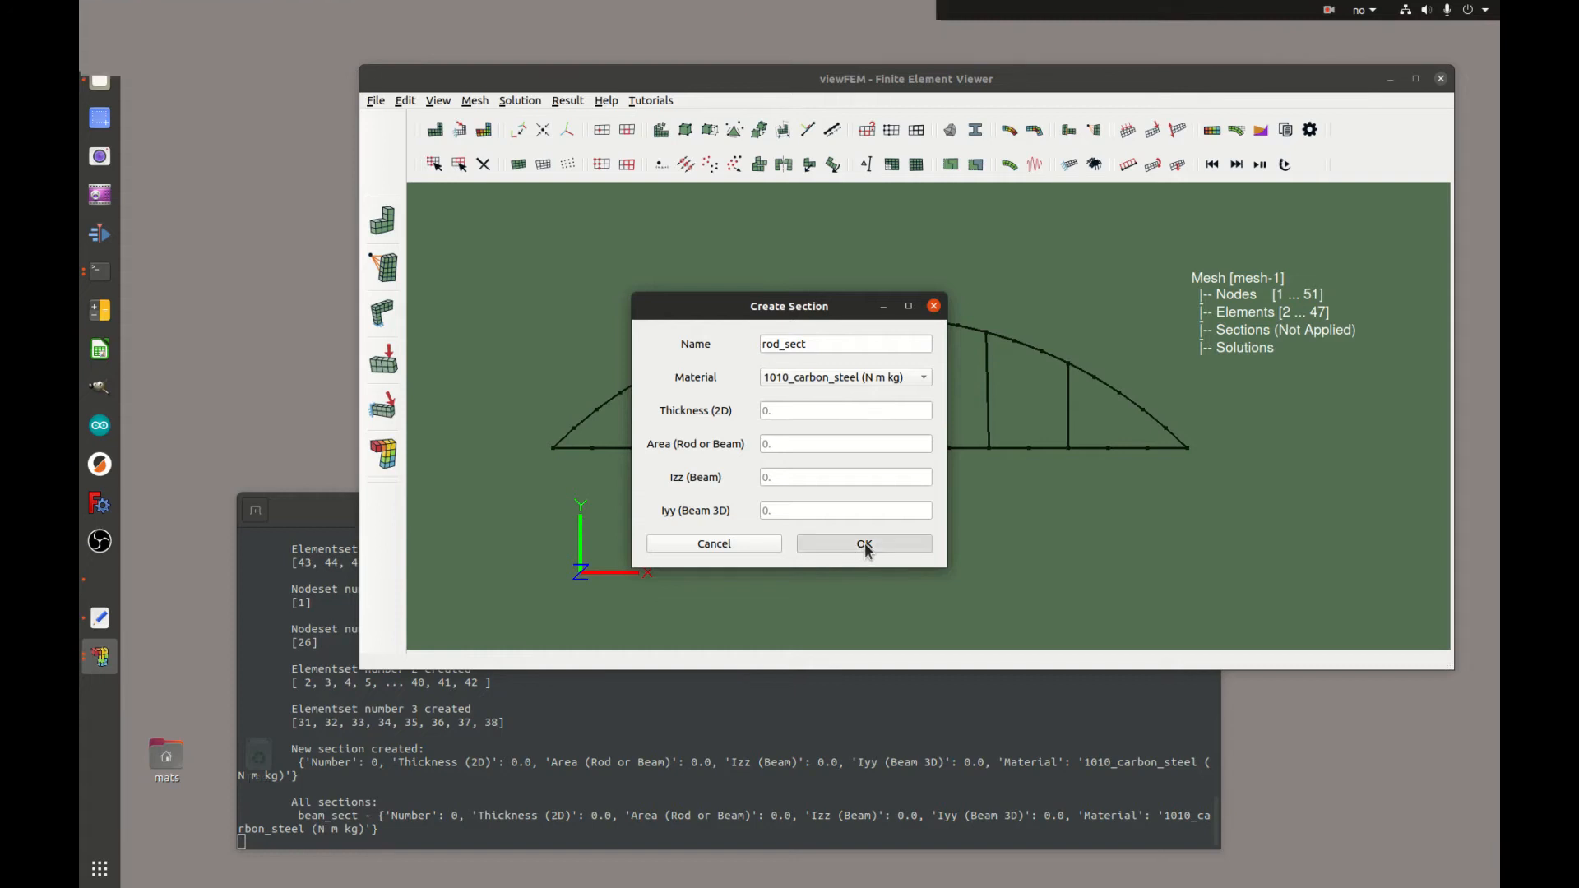
# Open the beam section editor for beam_sect and change its section type to I-Beam
pyautogui.click(975, 130)
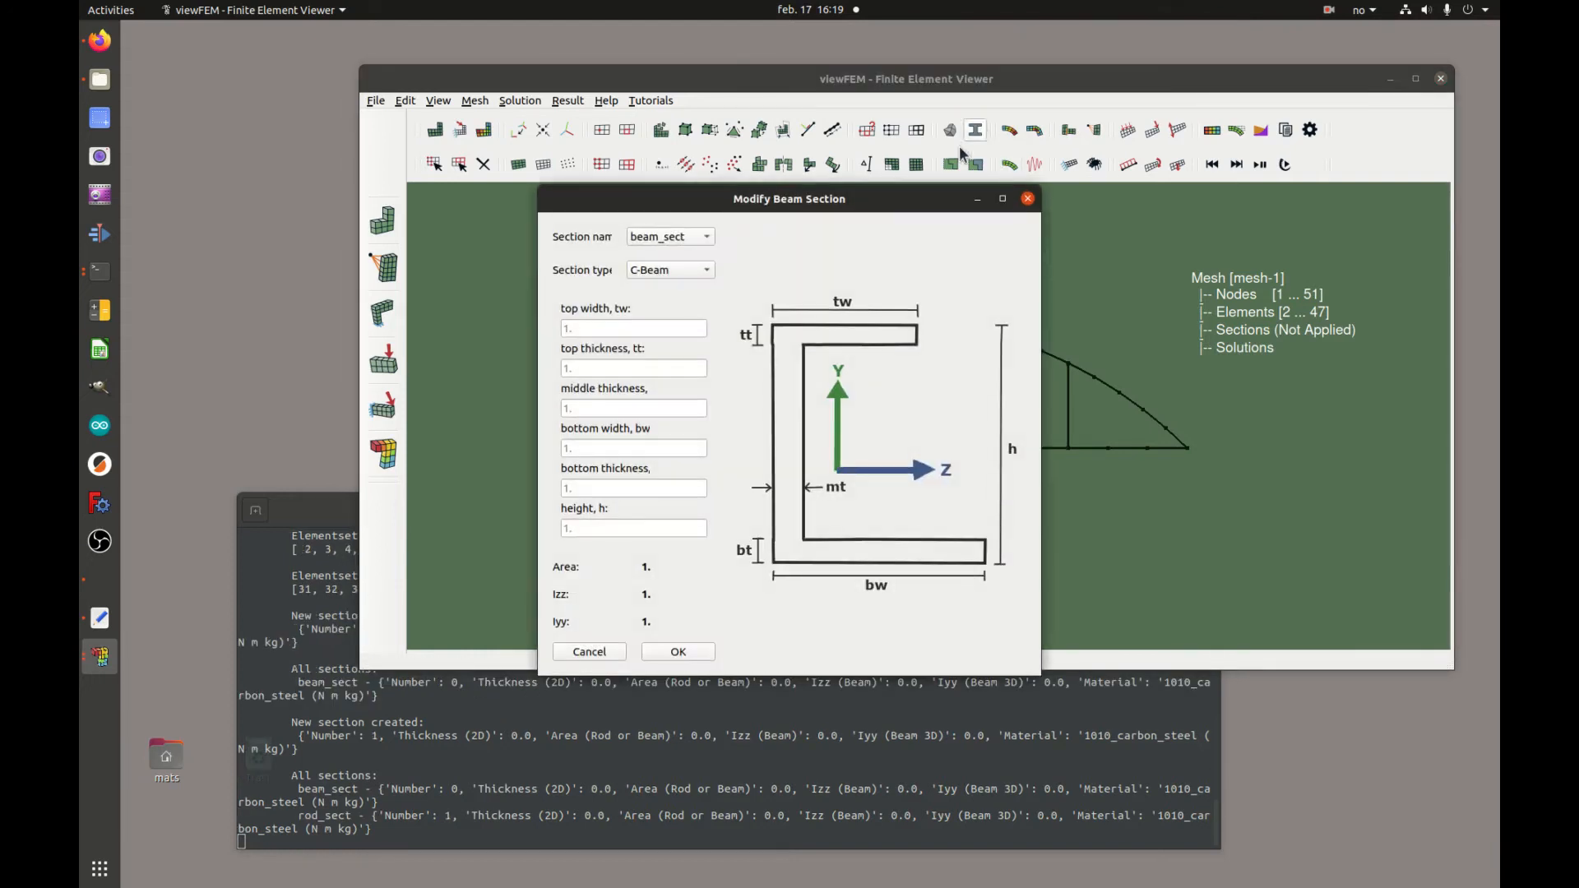
pyautogui.click(701, 238)
pyautogui.click(702, 237)
pyautogui.click(701, 271)
pyautogui.click(693, 303)
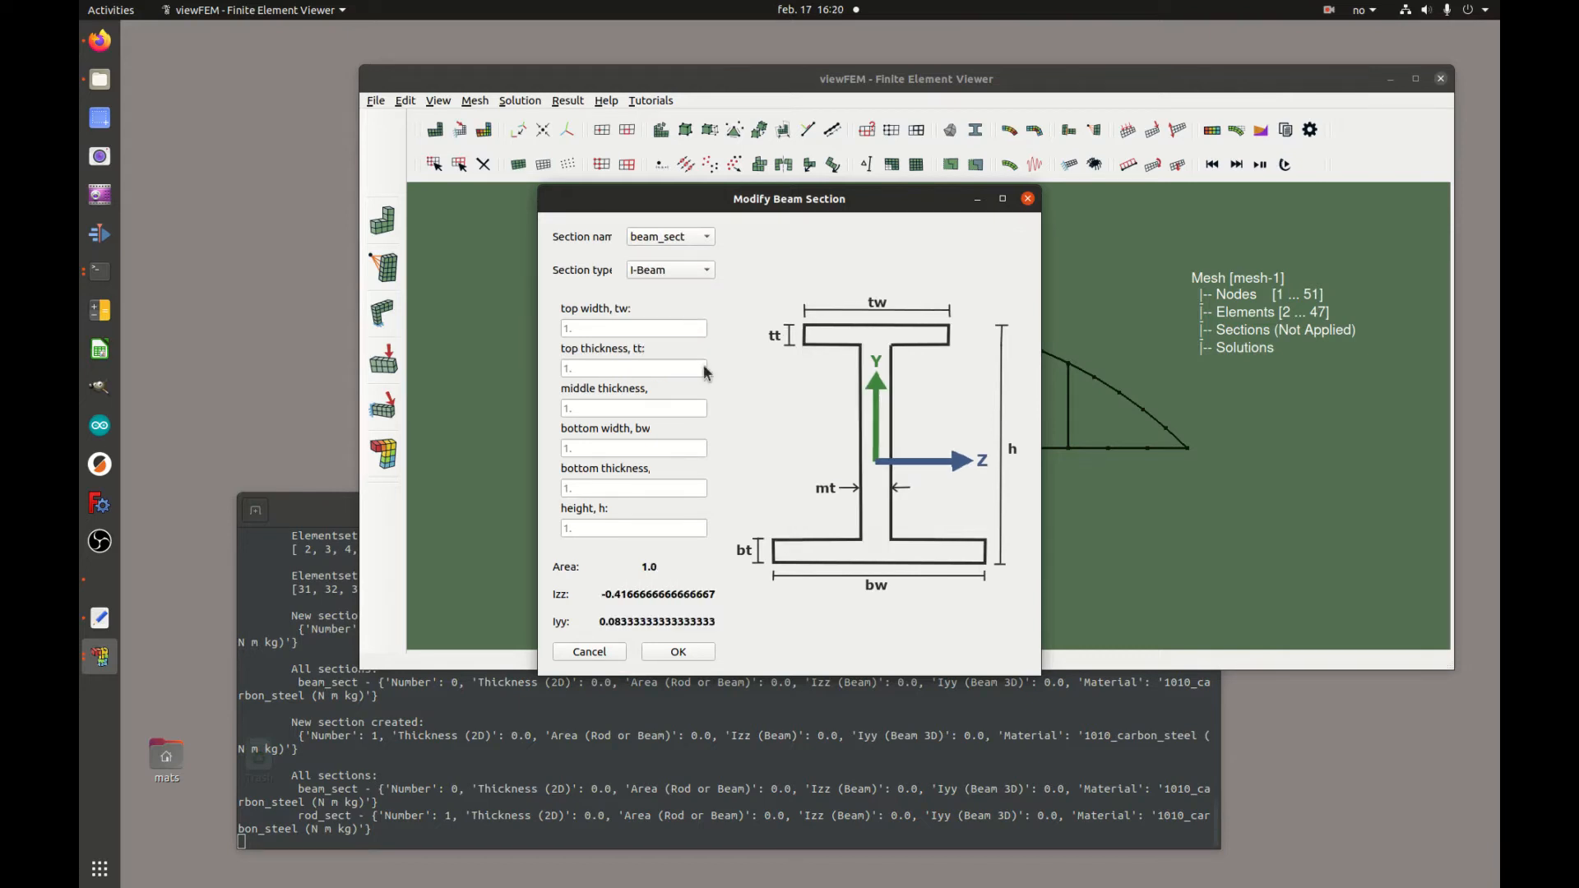
# Set the I-Beam height to 0.2, bottom width to 0.1 and top width to 0.1
pyautogui.click(670, 533)
pyautogui.write('0.2')
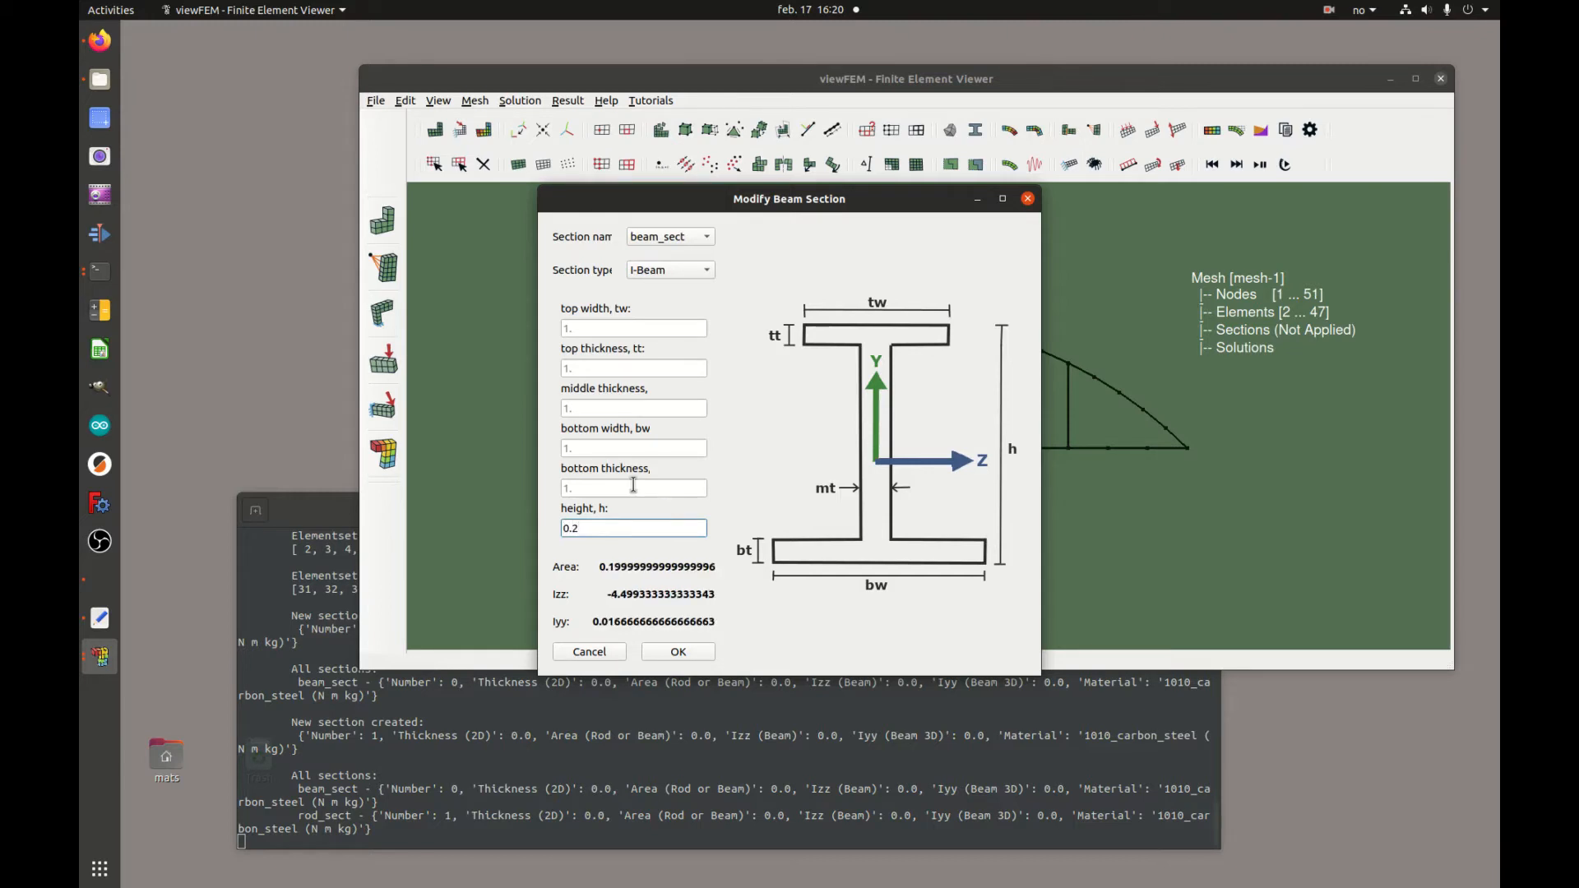
pyautogui.click(644, 448)
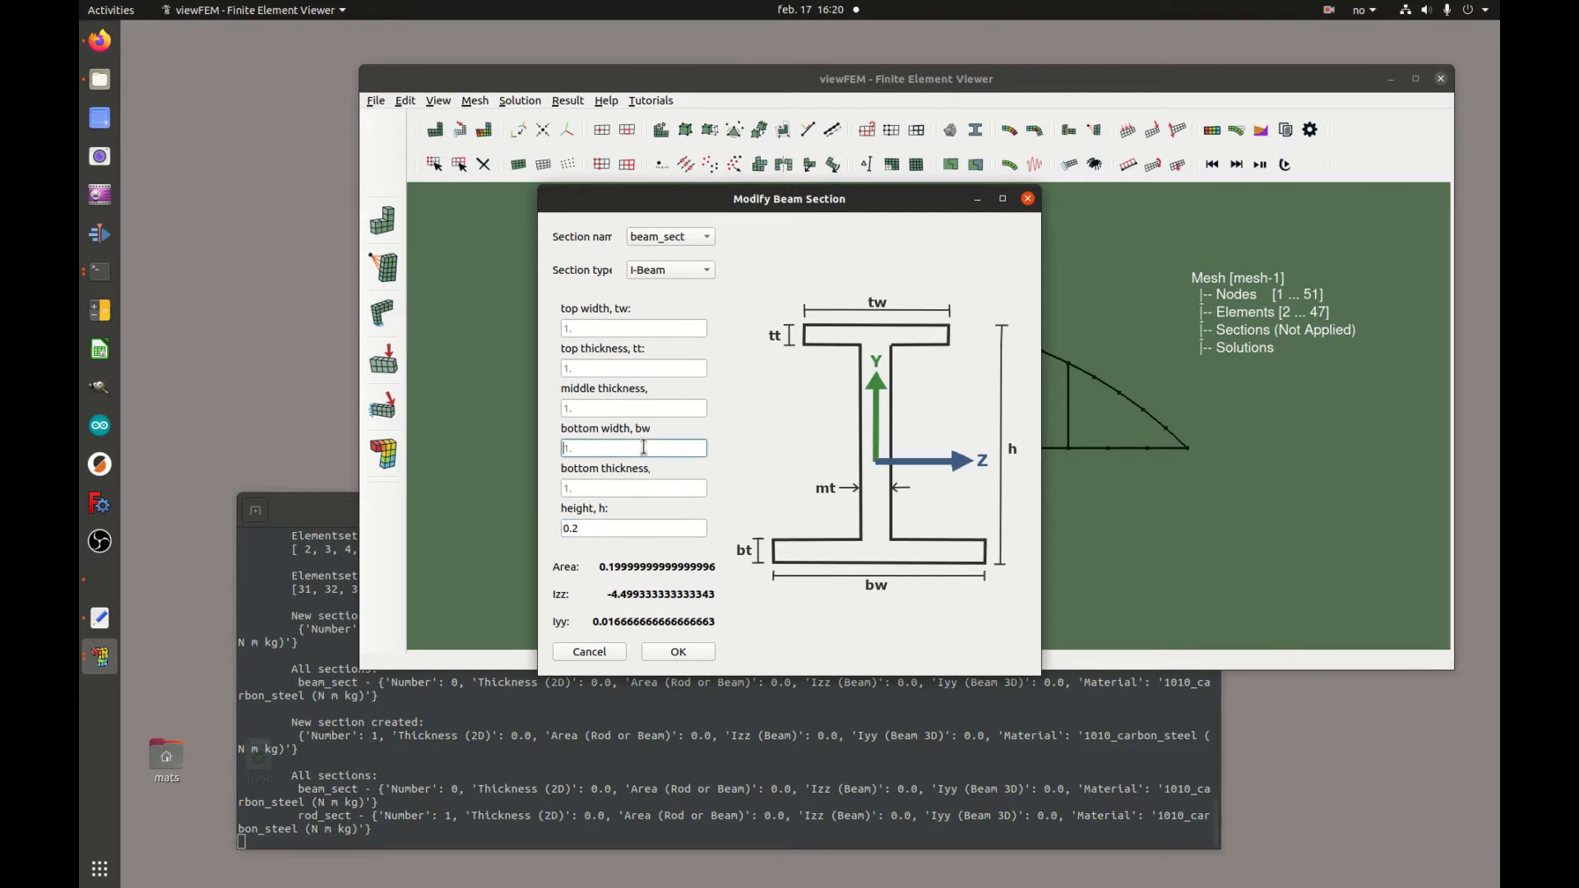
pyautogui.write('0.1')
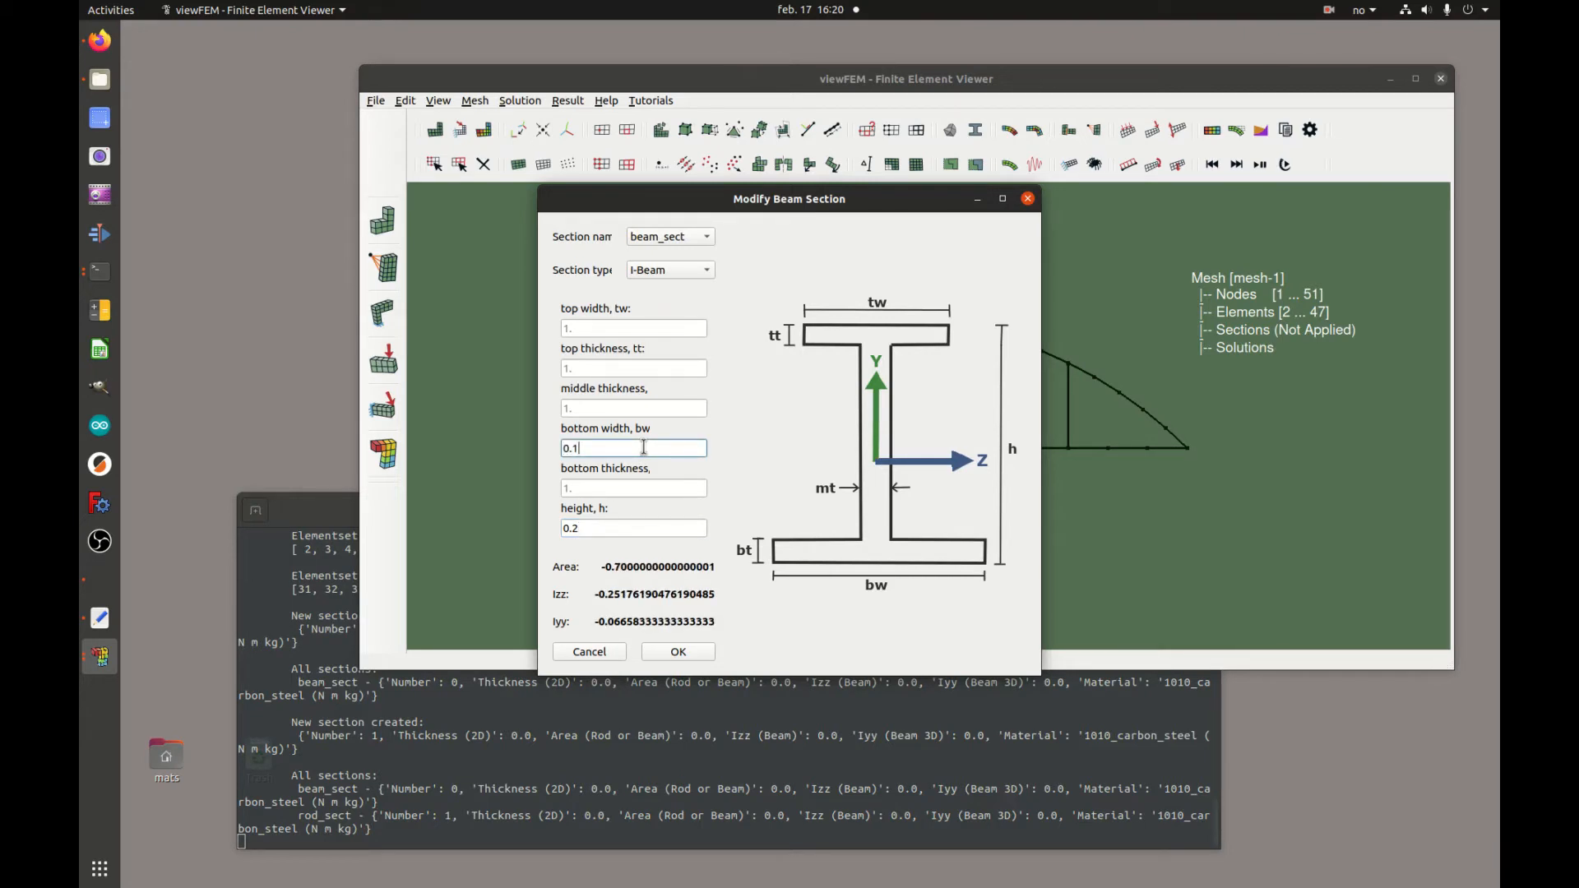
pyautogui.click(627, 326)
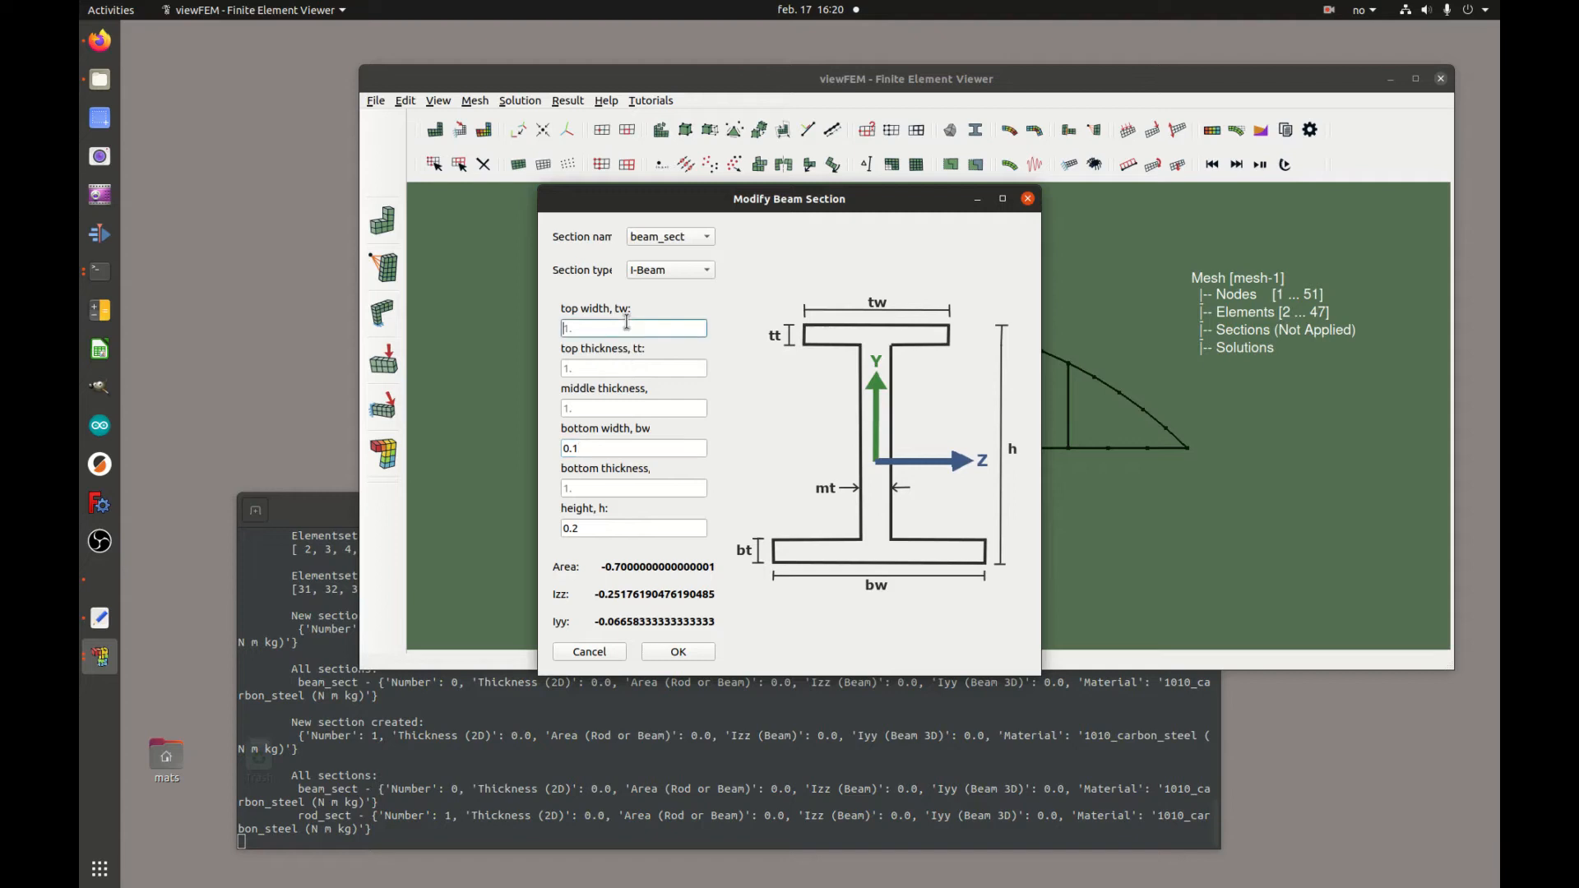
pyautogui.write('0.1')
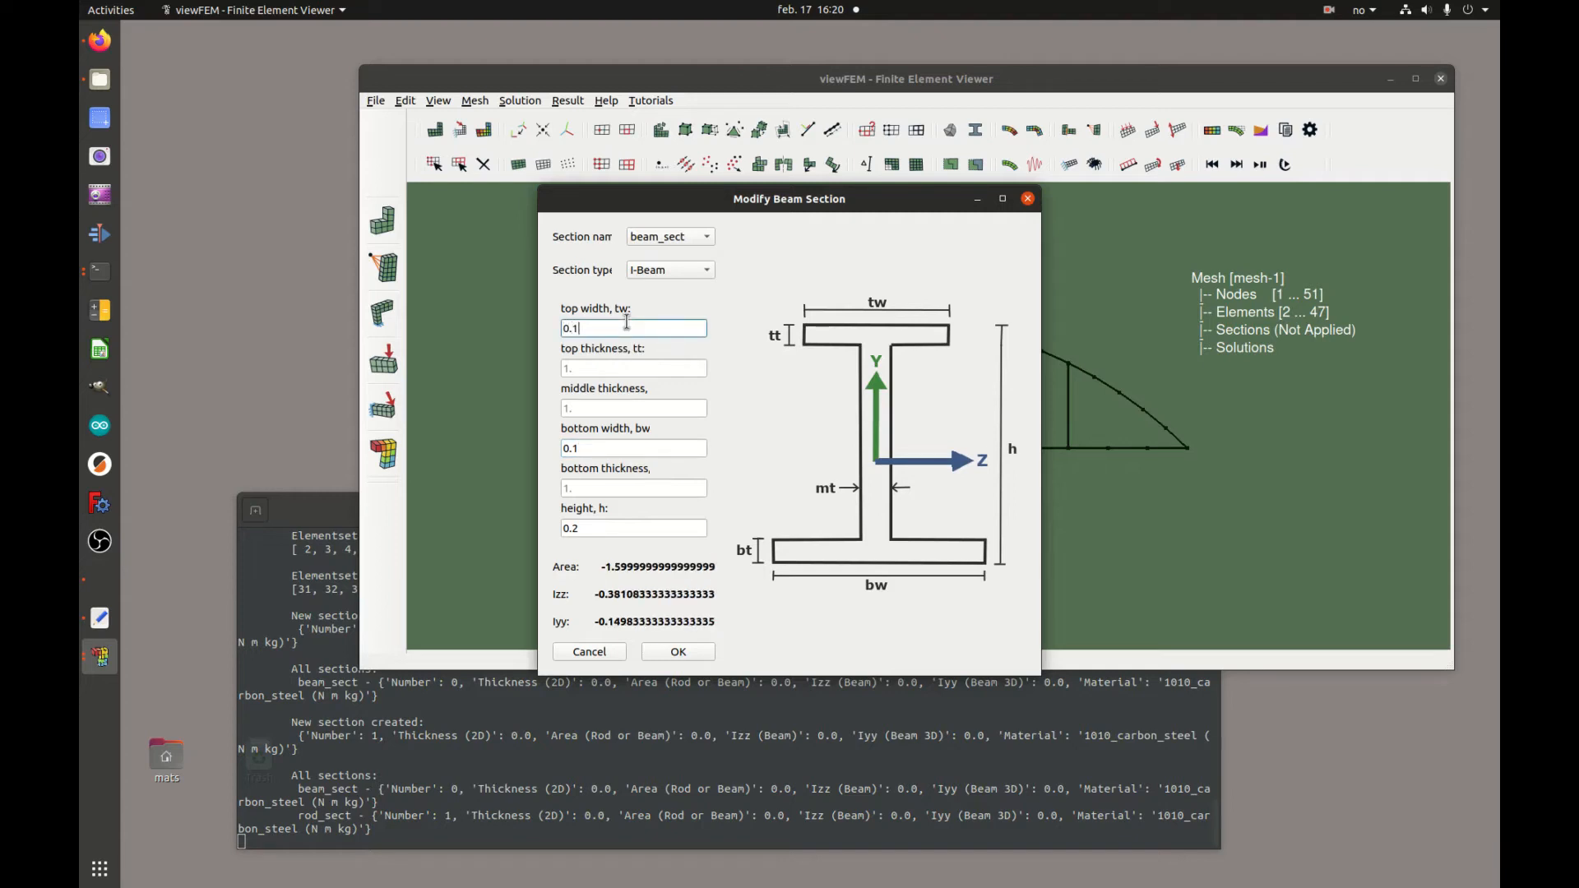
# Set the I-Beam top and bottom thicknesses to 0.005 and the middle thickness to 0.003
pyautogui.click(607, 364)
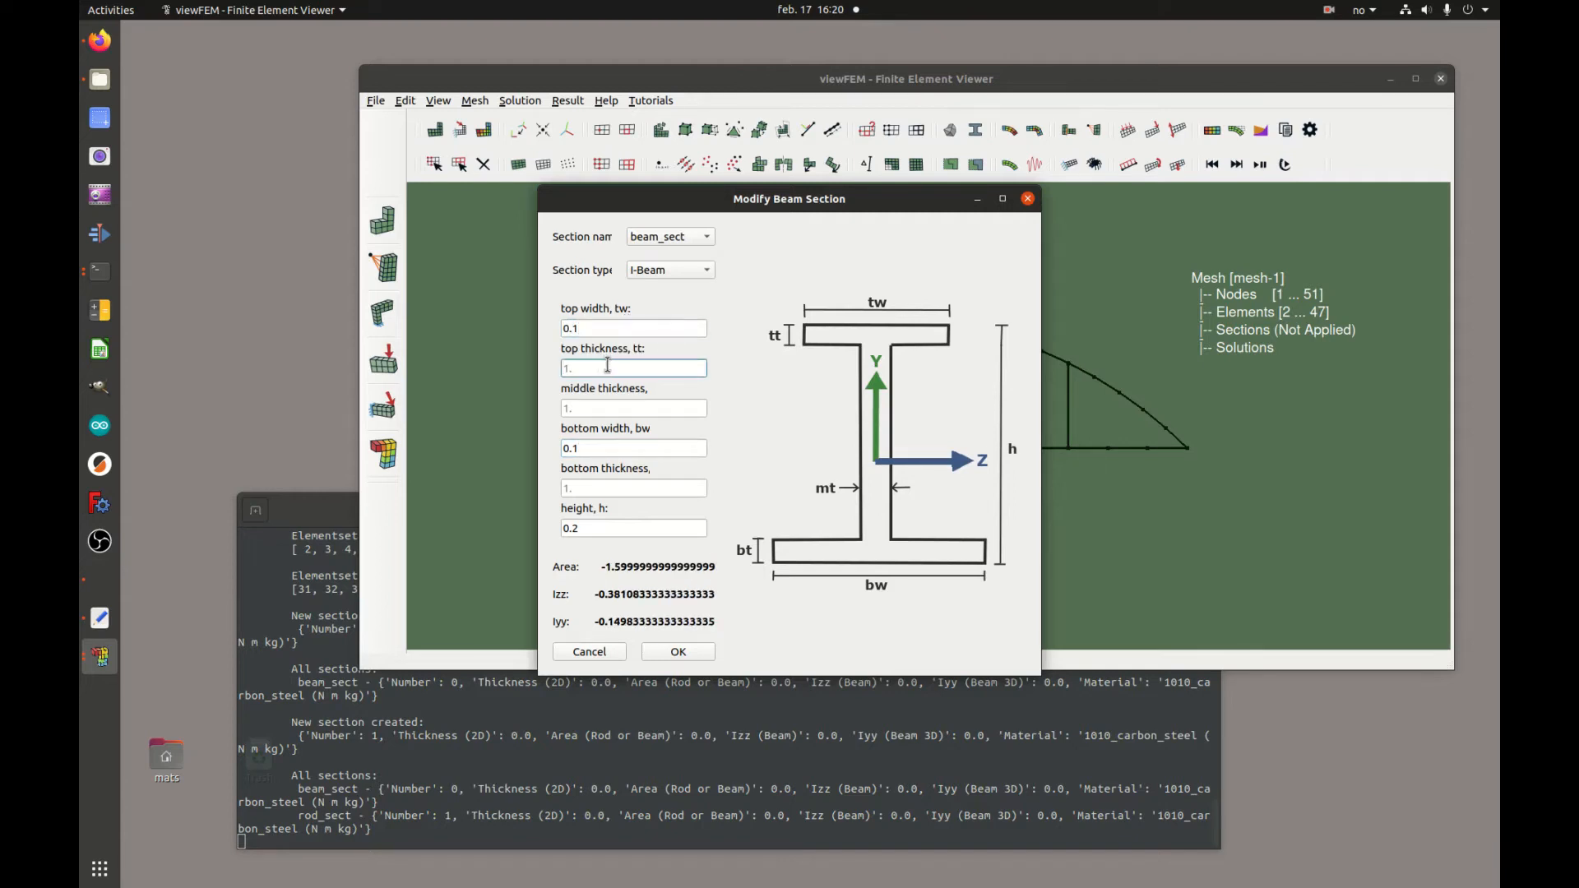
pyautogui.write('0.005')
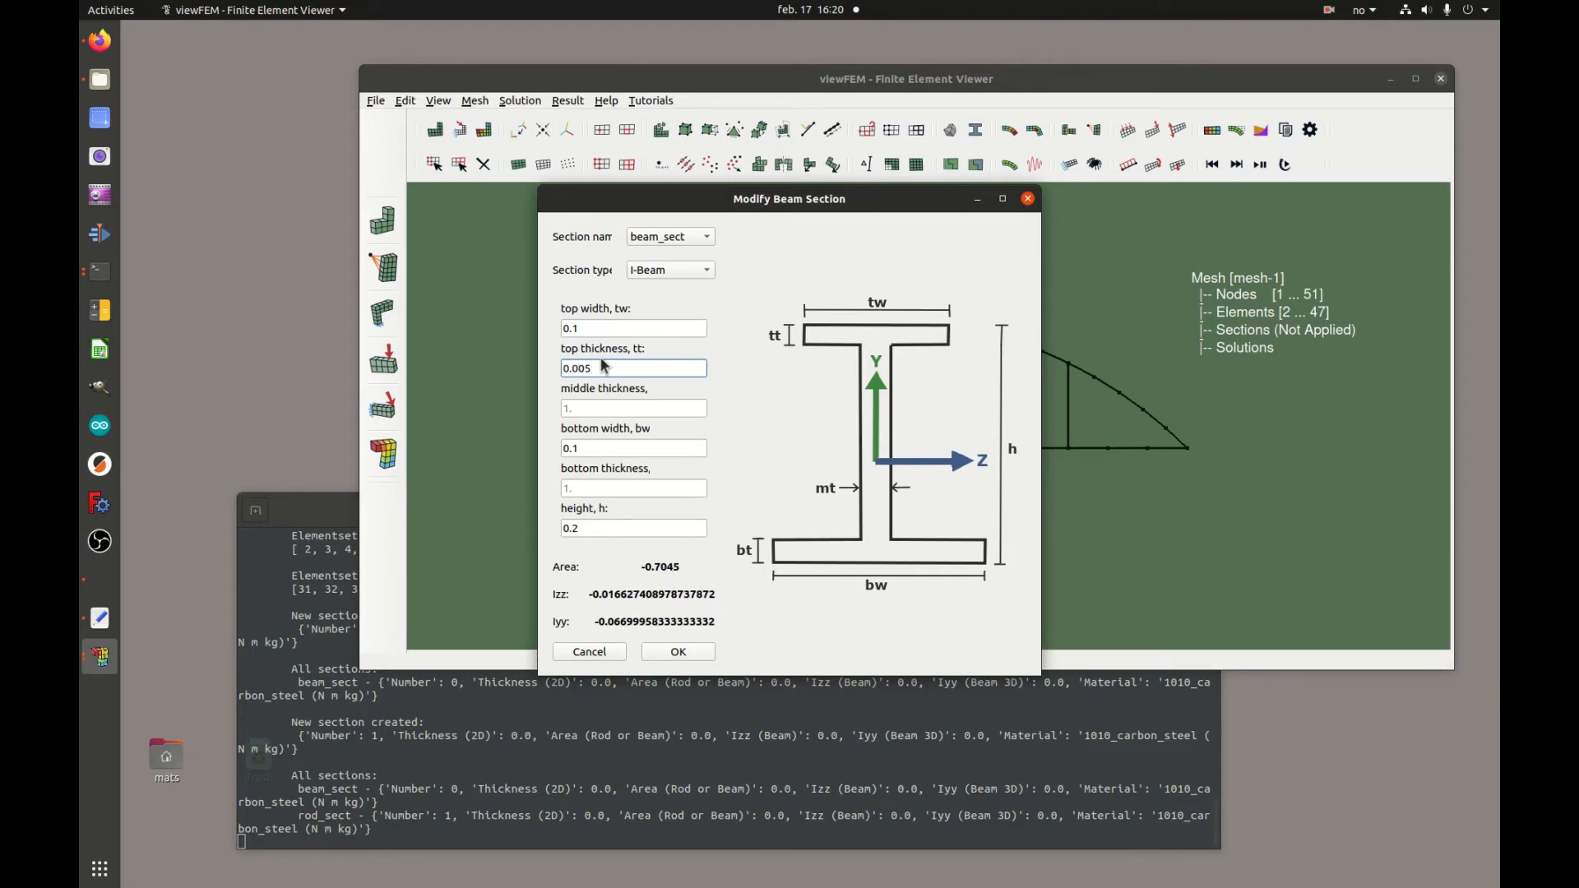
pyautogui.click(611, 487)
pyautogui.write('0.005')
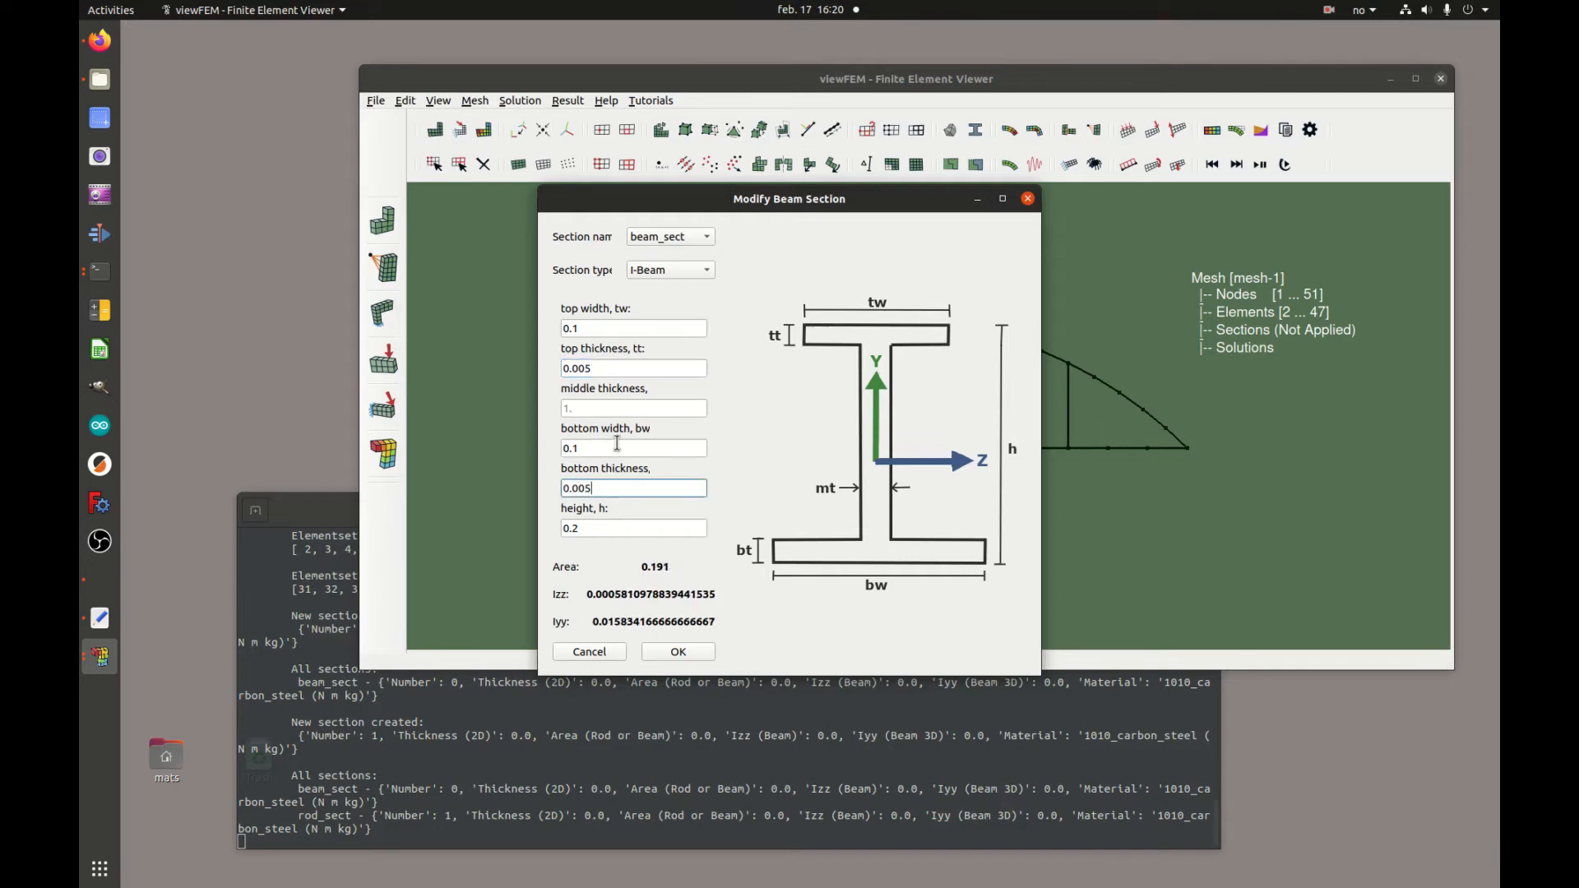
pyautogui.click(601, 407)
pyautogui.write('0.003')
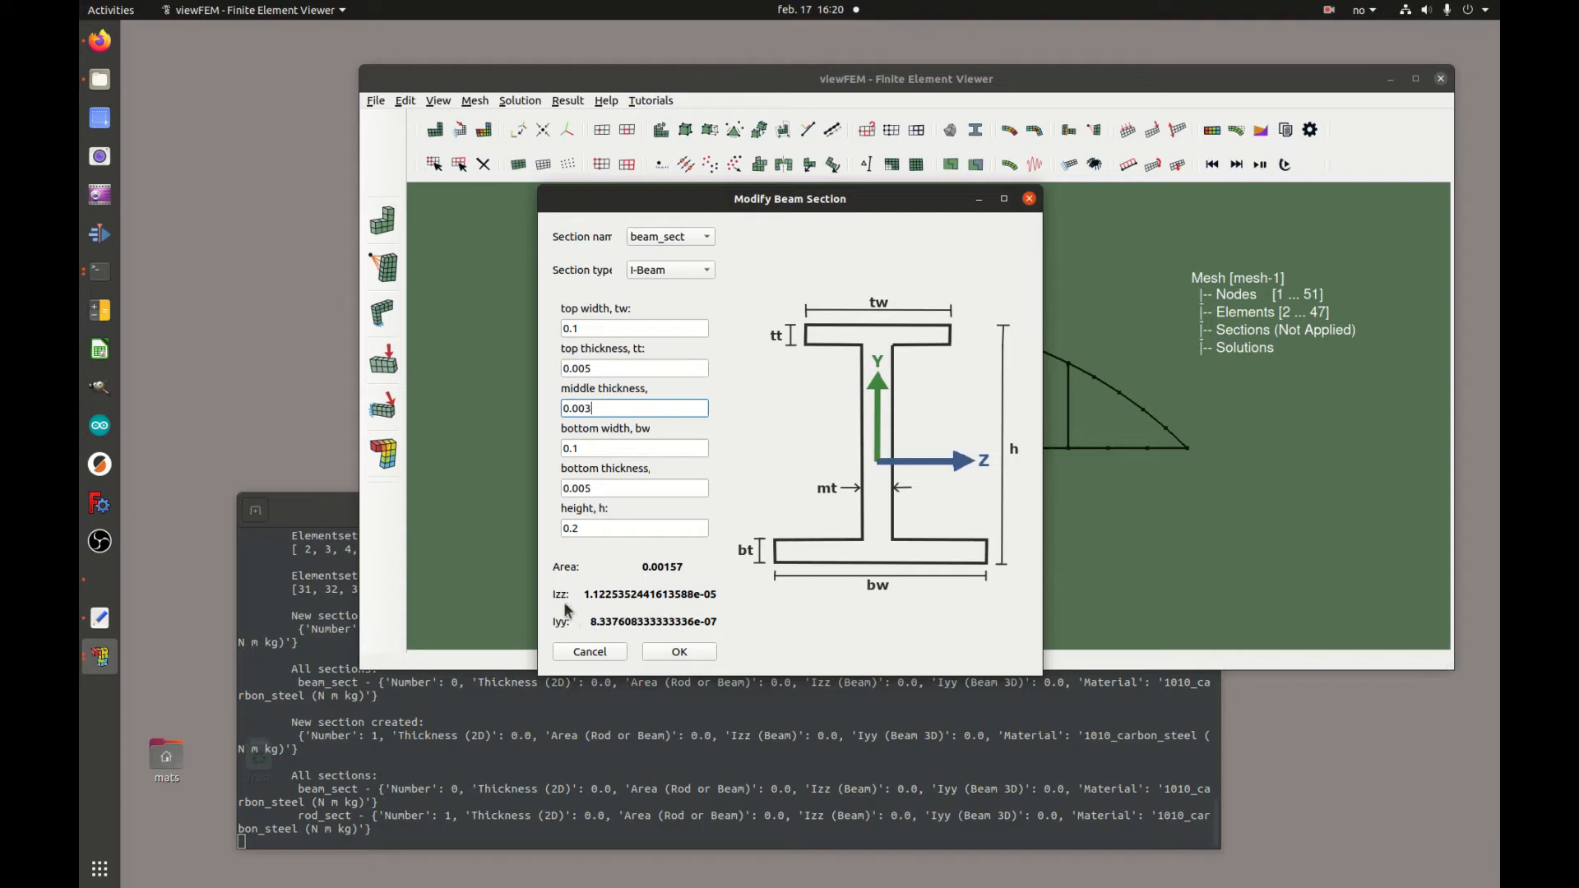
# Apply the I-Beam settings, then make rod_sect a Circle section with inner radius 0 and radius 0.05
pyautogui.click(687, 652)
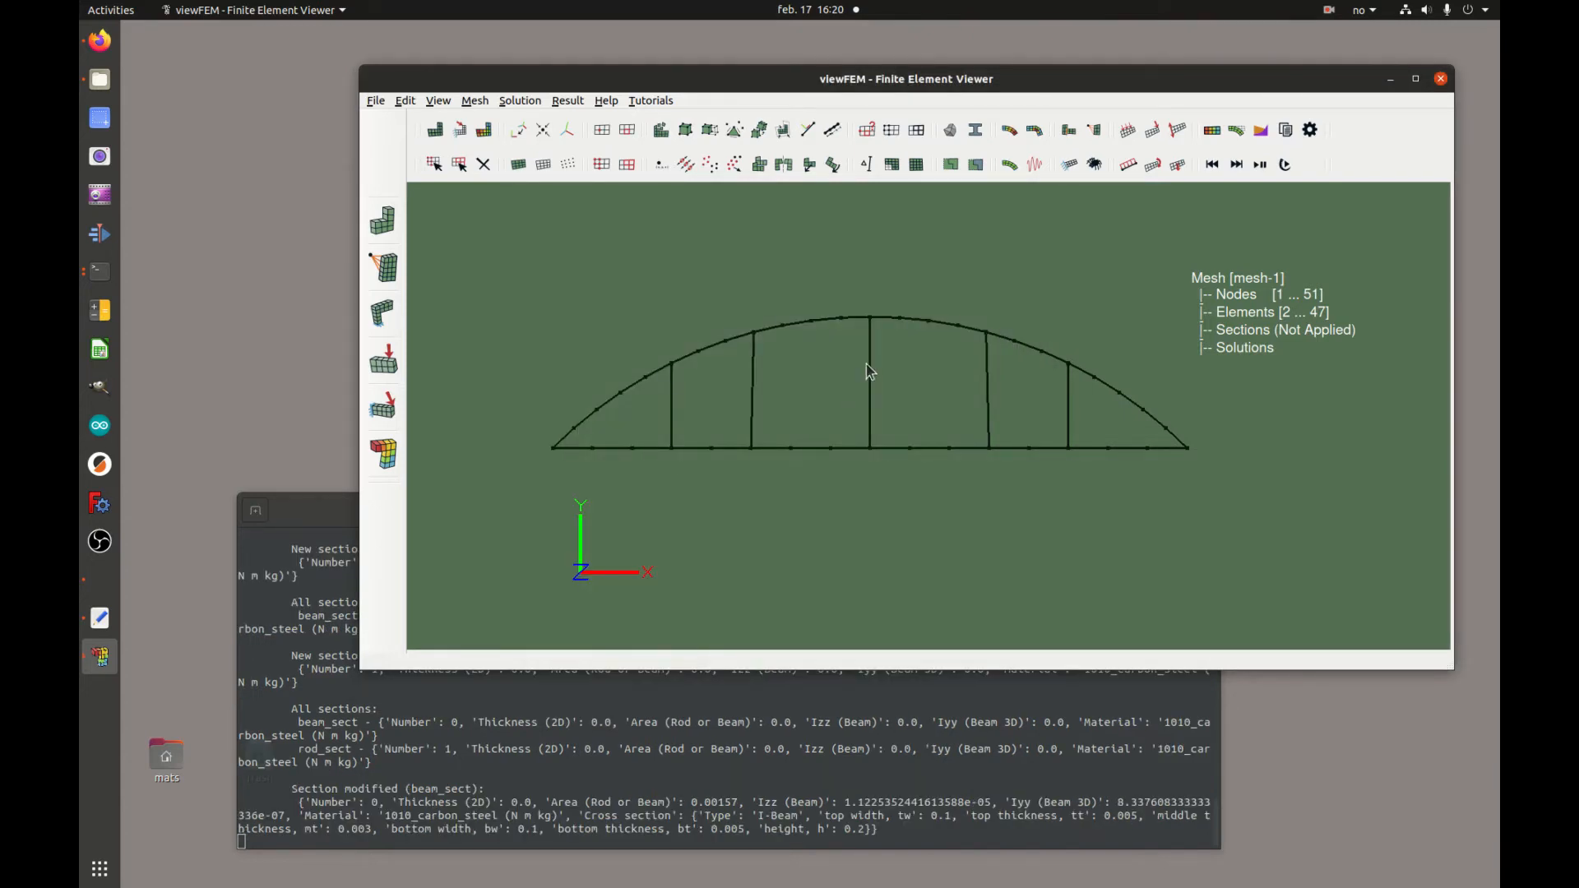
pyautogui.click(992, 167)
pyautogui.click(690, 238)
pyautogui.click(691, 258)
pyautogui.click(691, 270)
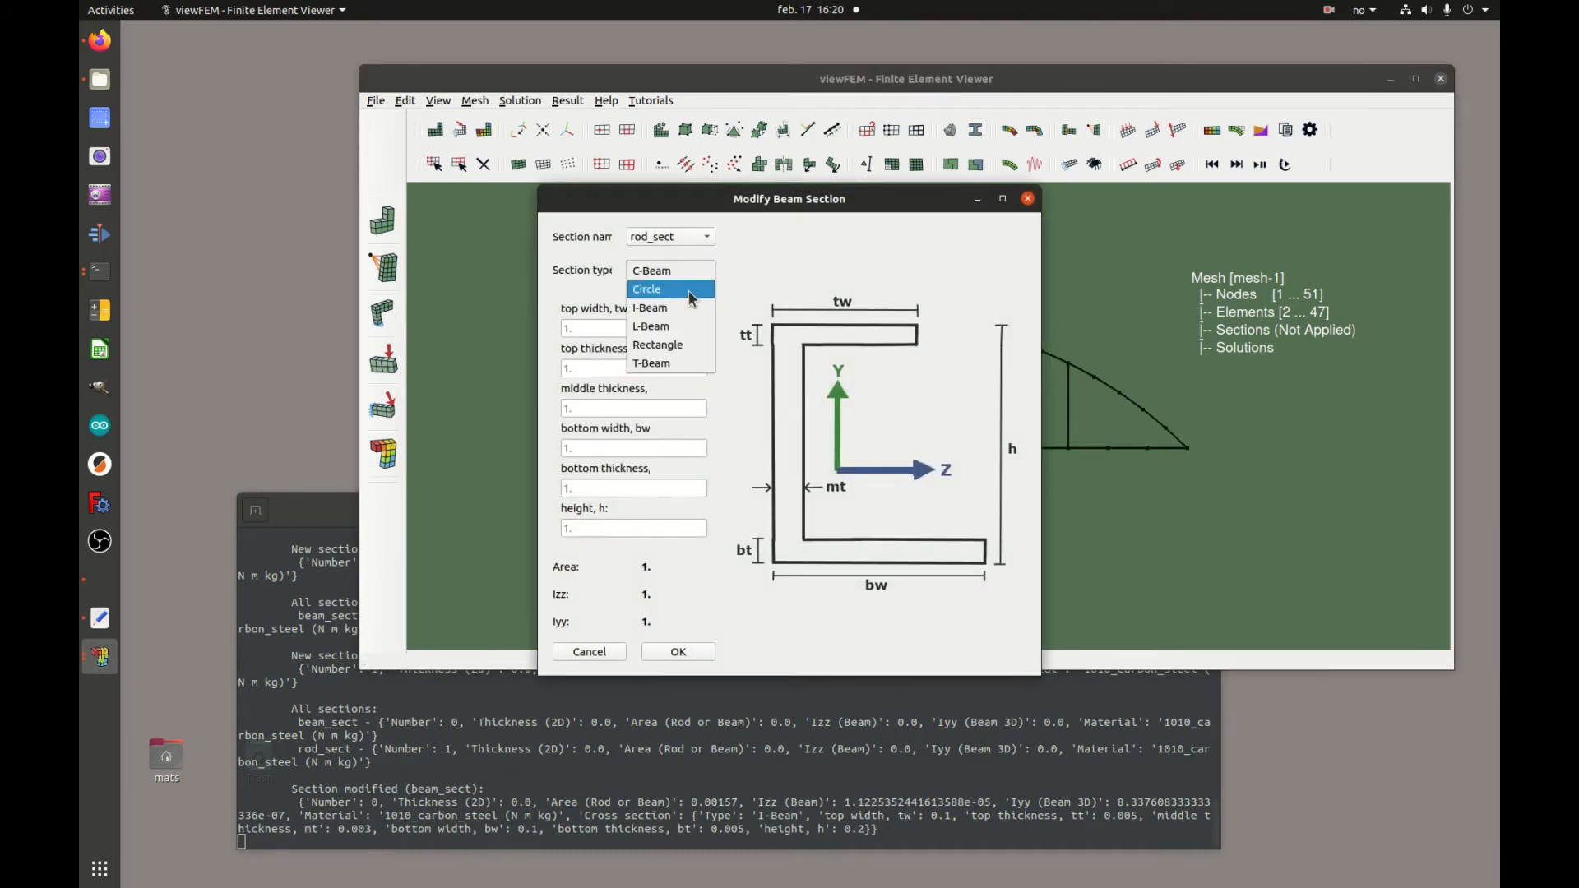
pyautogui.click(692, 289)
pyautogui.click(670, 327)
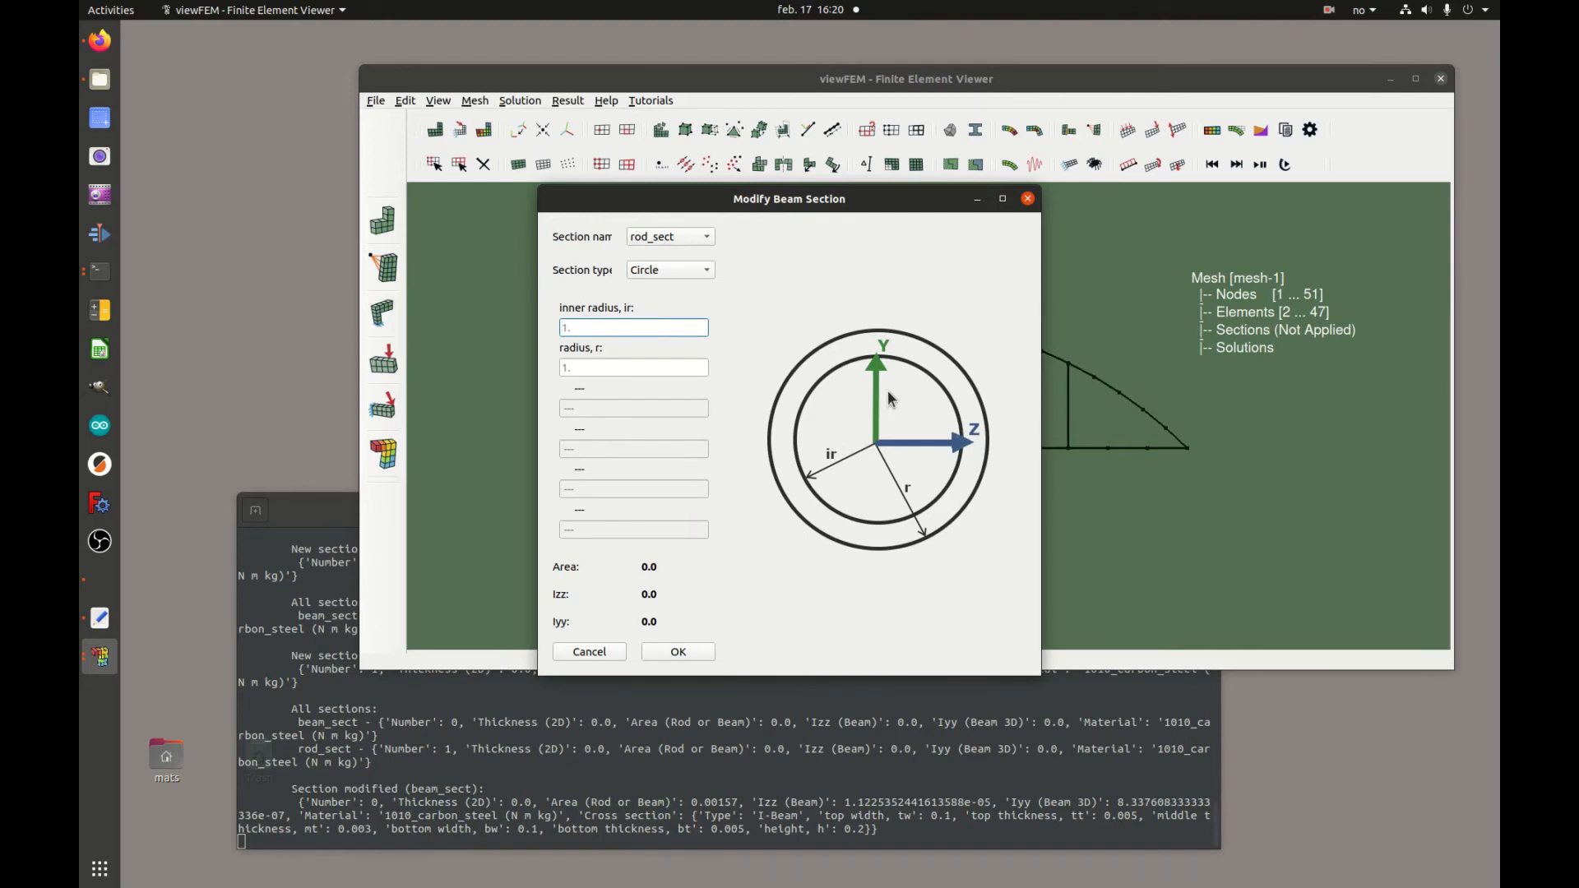
pyautogui.write('0')
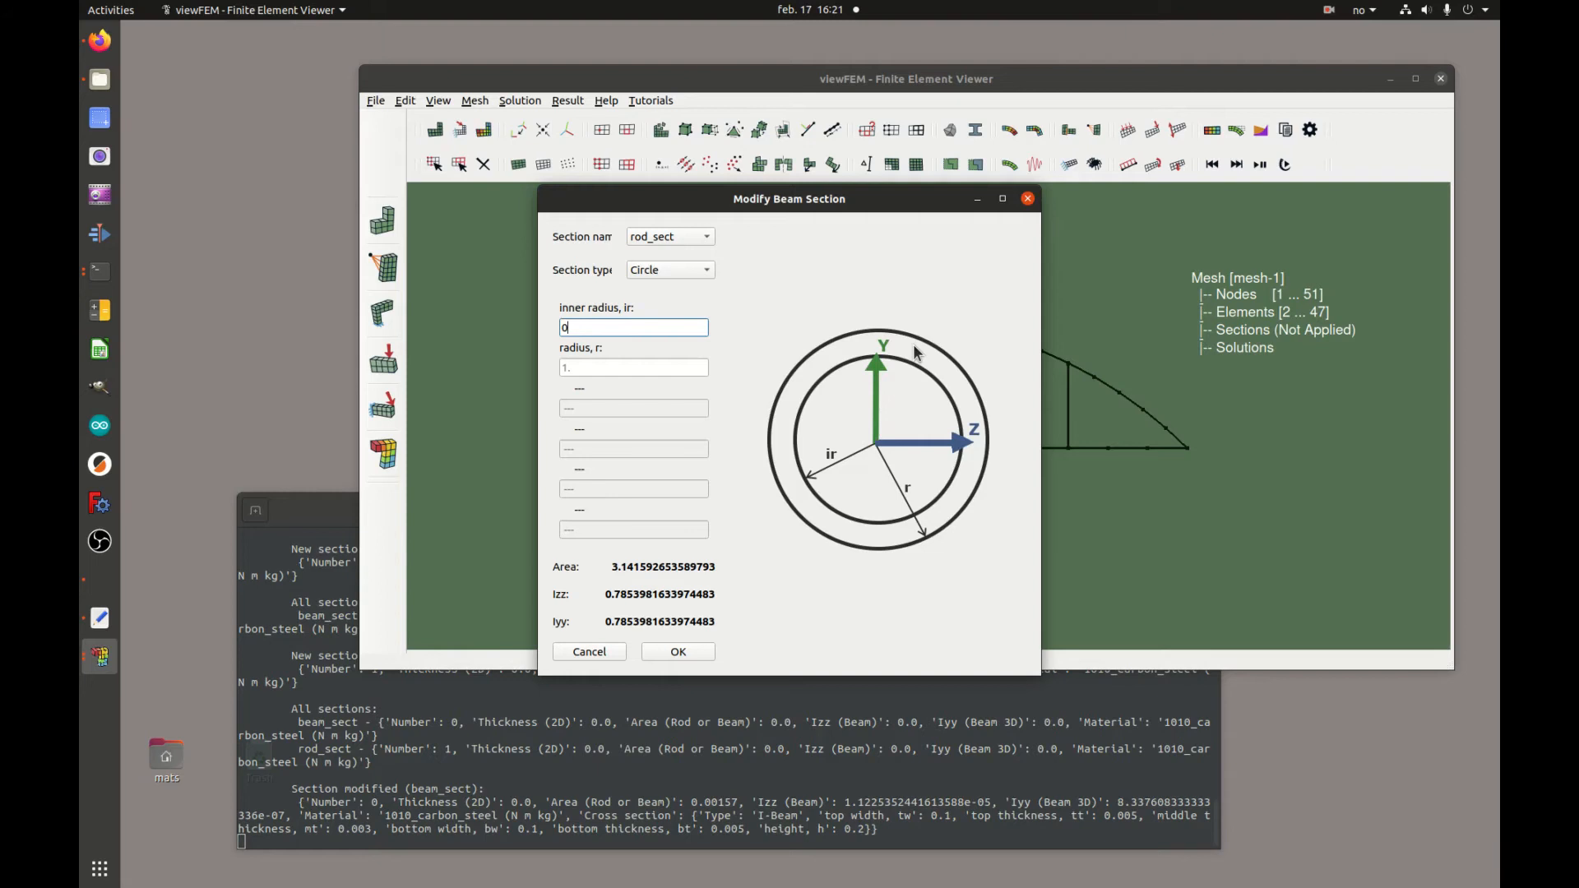
pyautogui.click(635, 367)
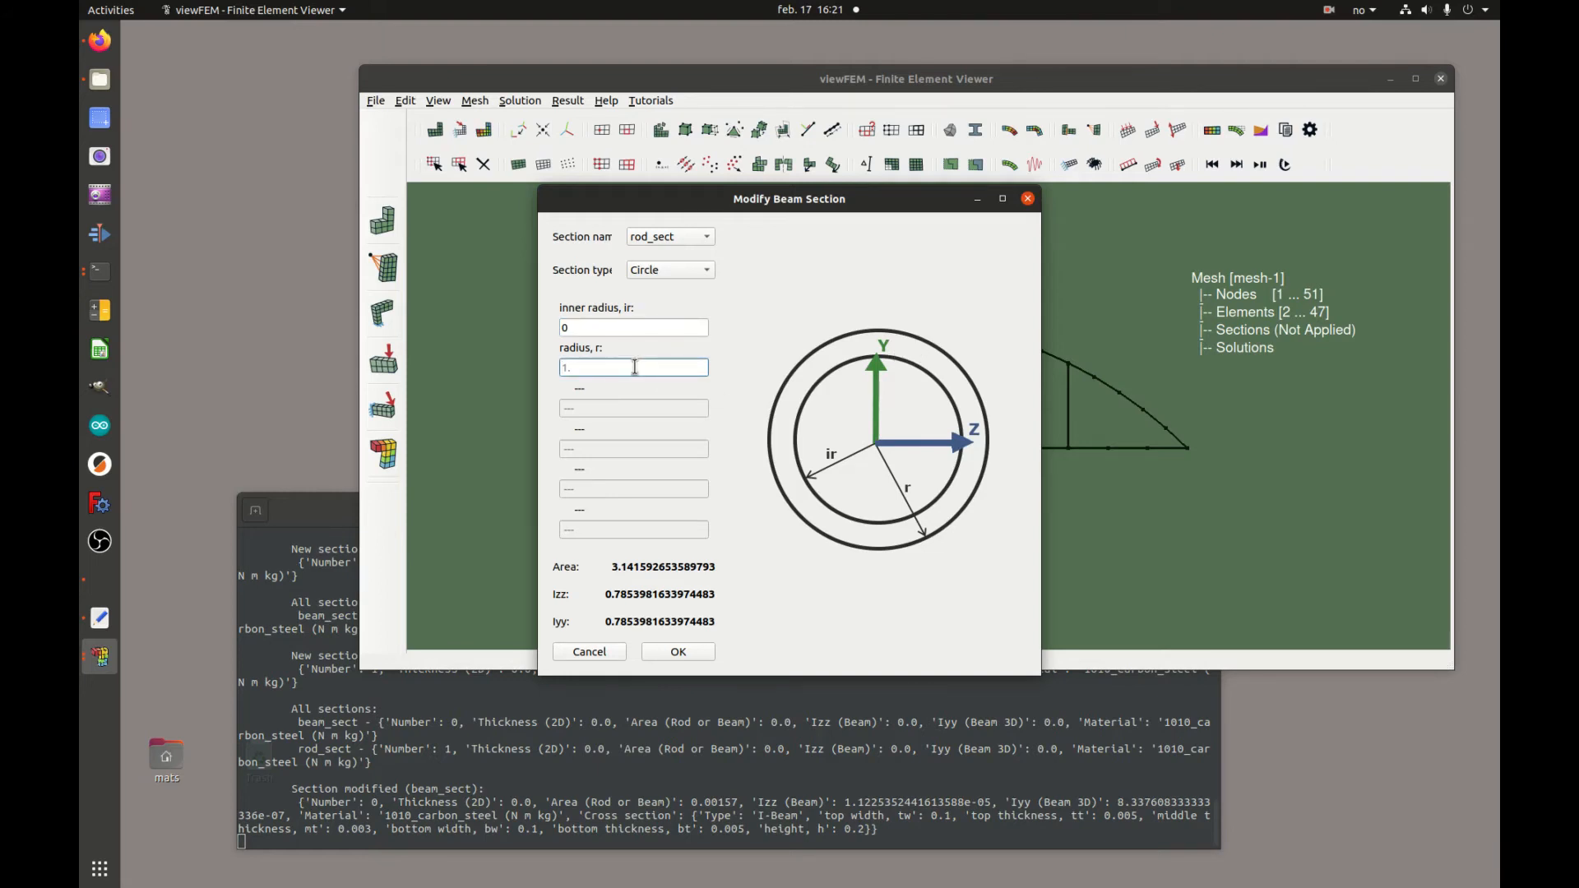
pyautogui.write('0.05')
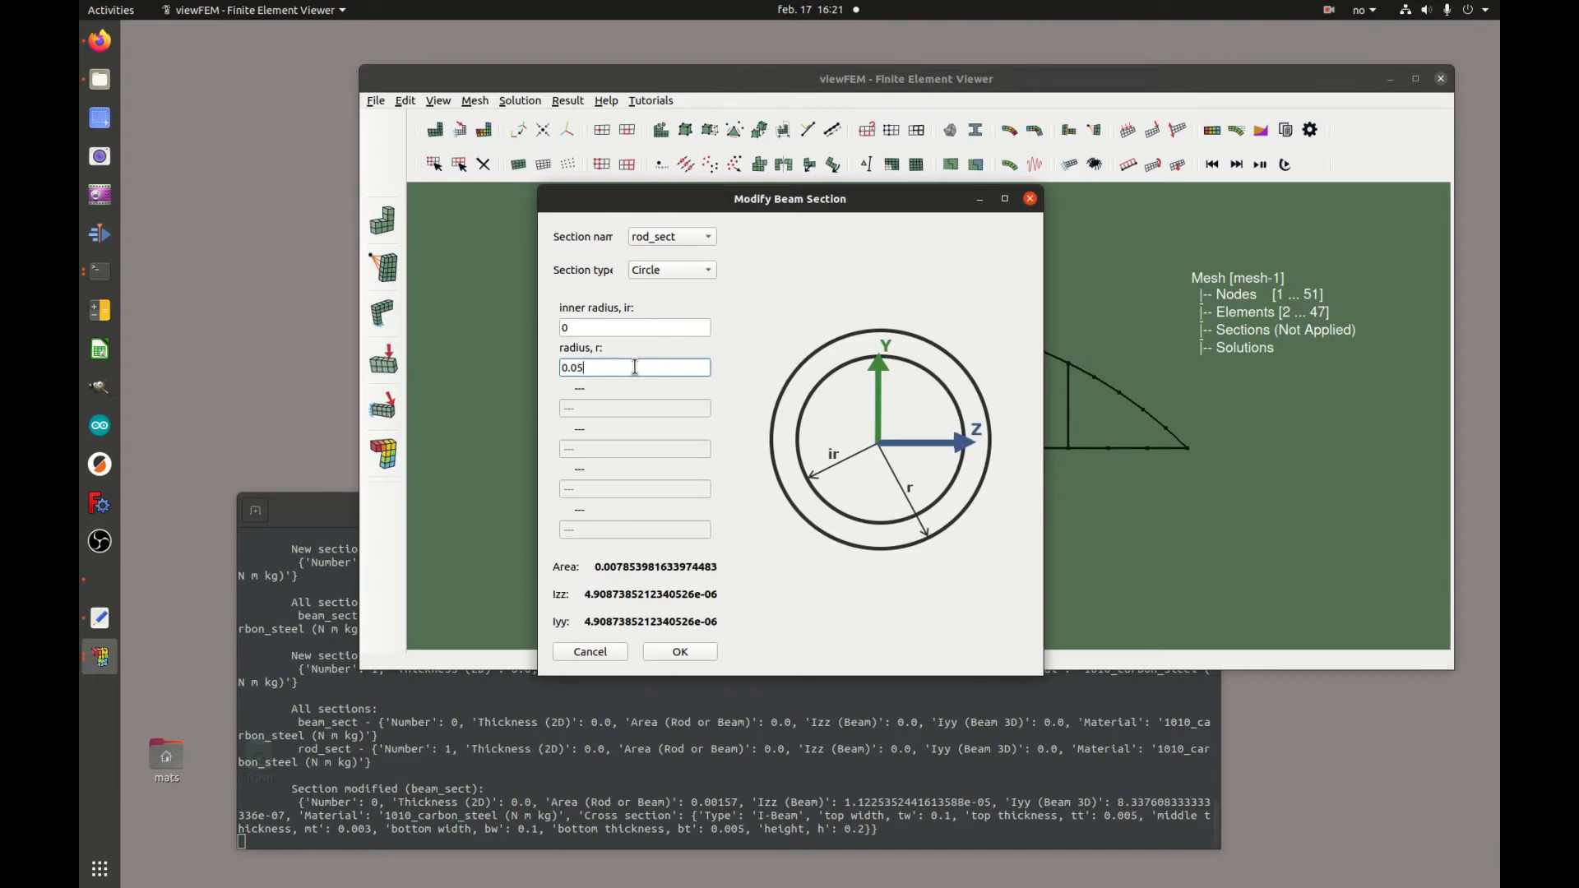
pyautogui.click(689, 650)
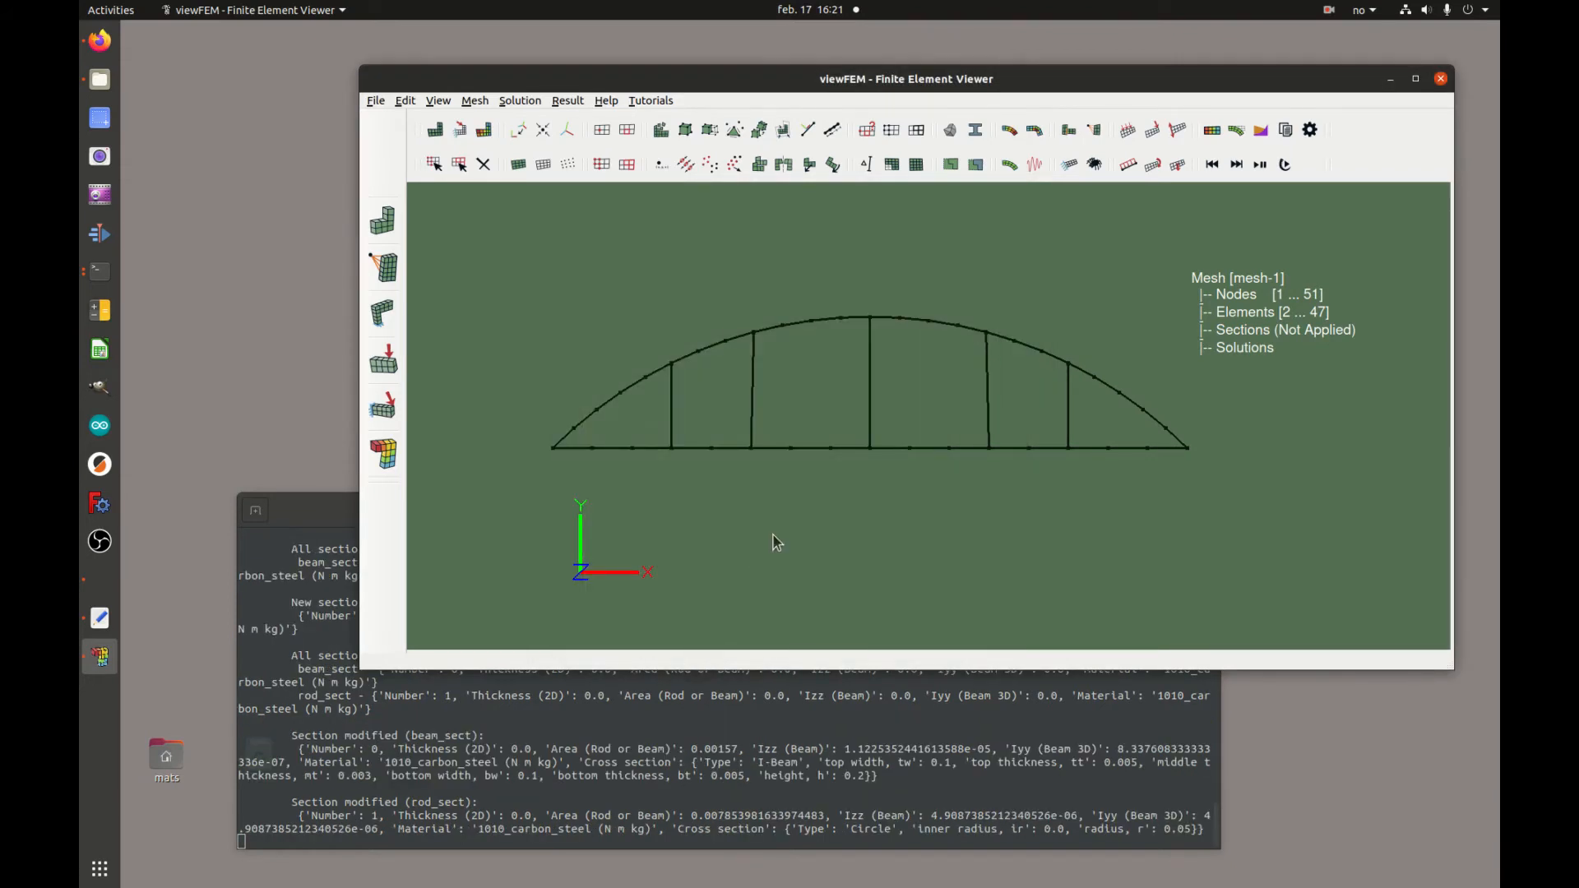
pyautogui.click(977, 166)
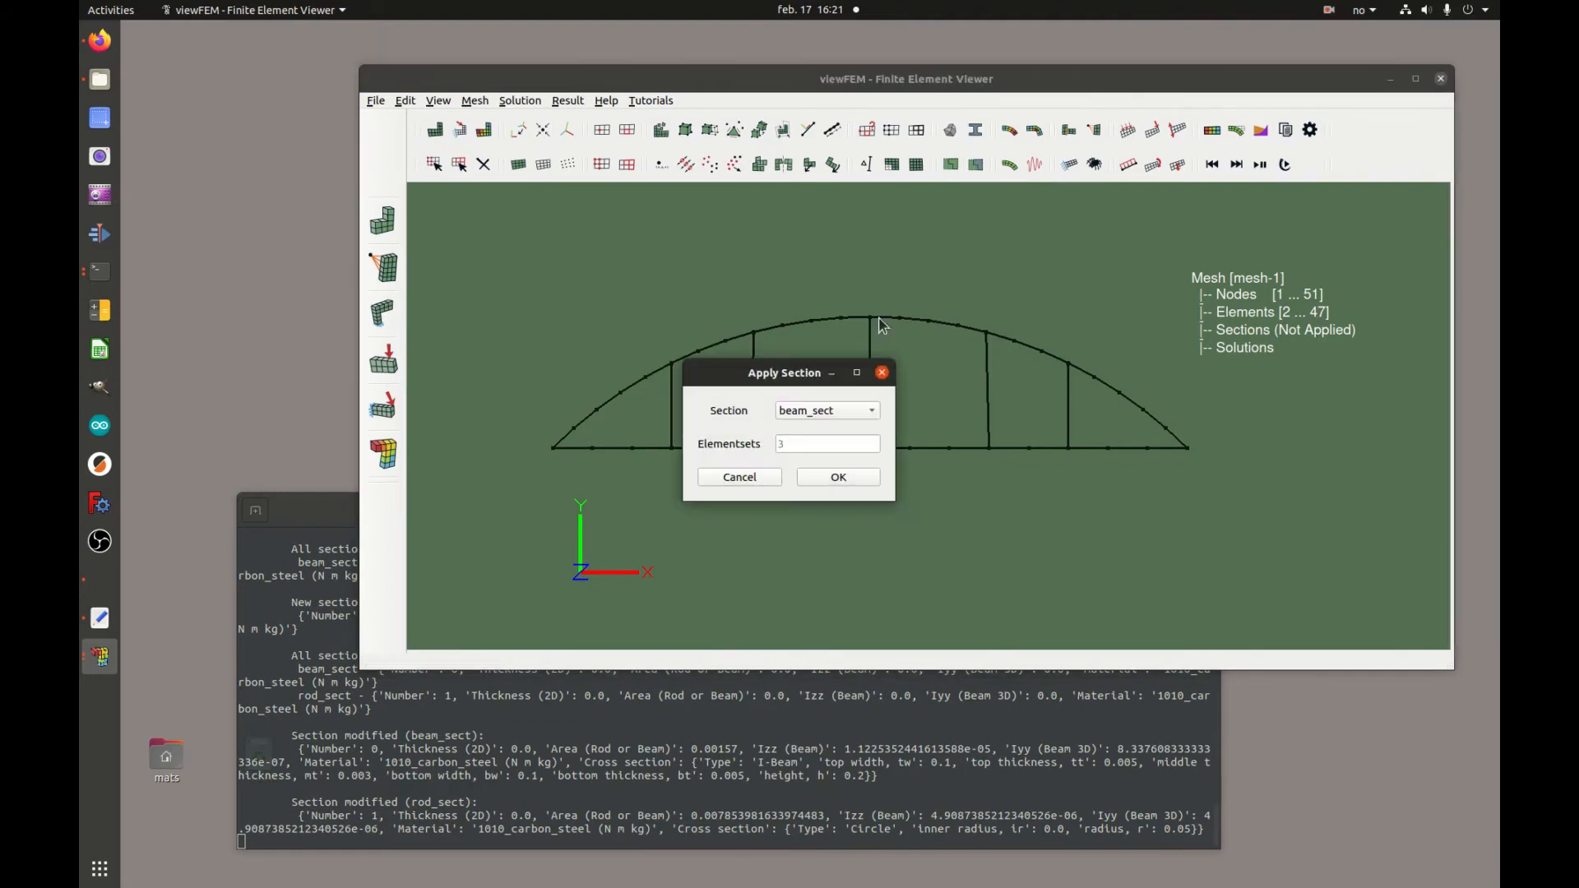
pyautogui.click(845, 424)
pyautogui.click(842, 408)
pyautogui.click(831, 444)
pyautogui.click(761, 478)
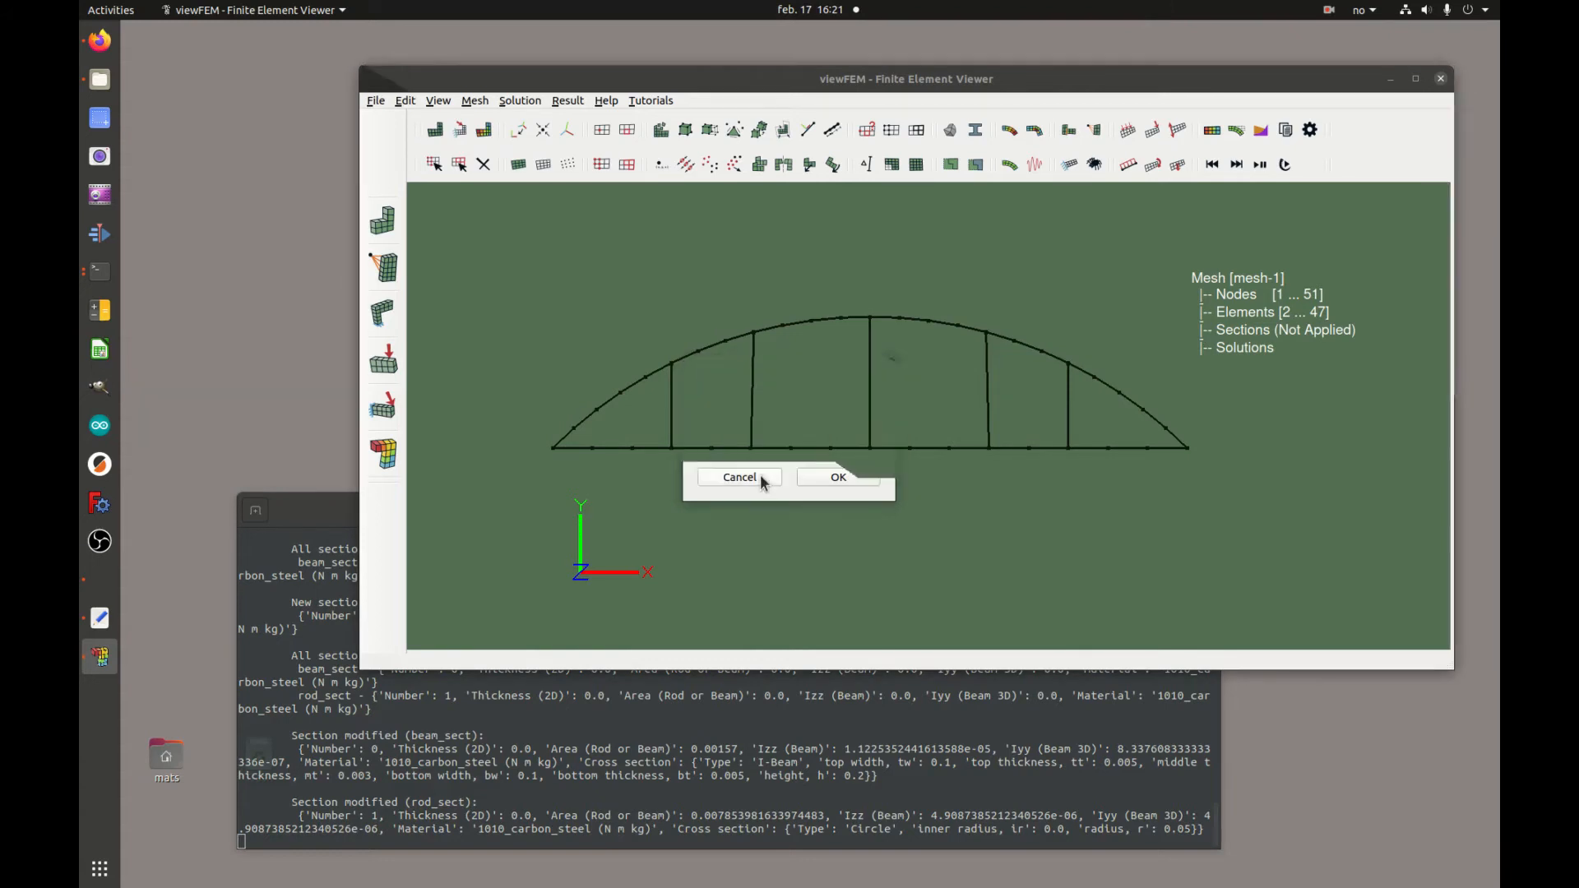
# Highlight element set 1 and apply the rod_sect section to element set 1
pyautogui.click(627, 165)
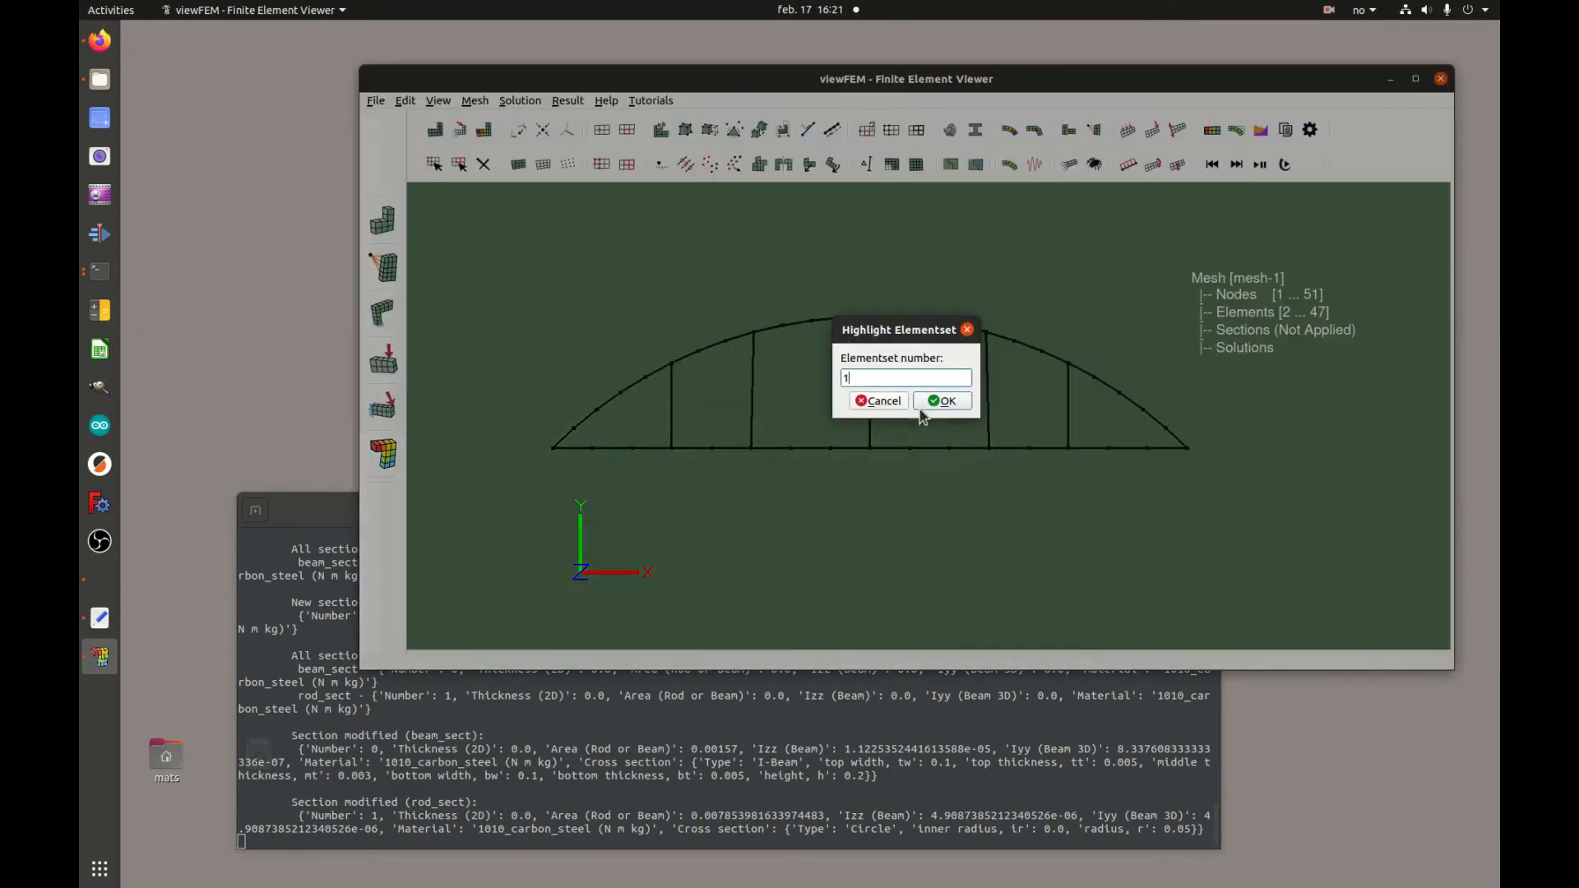
pyautogui.click(946, 401)
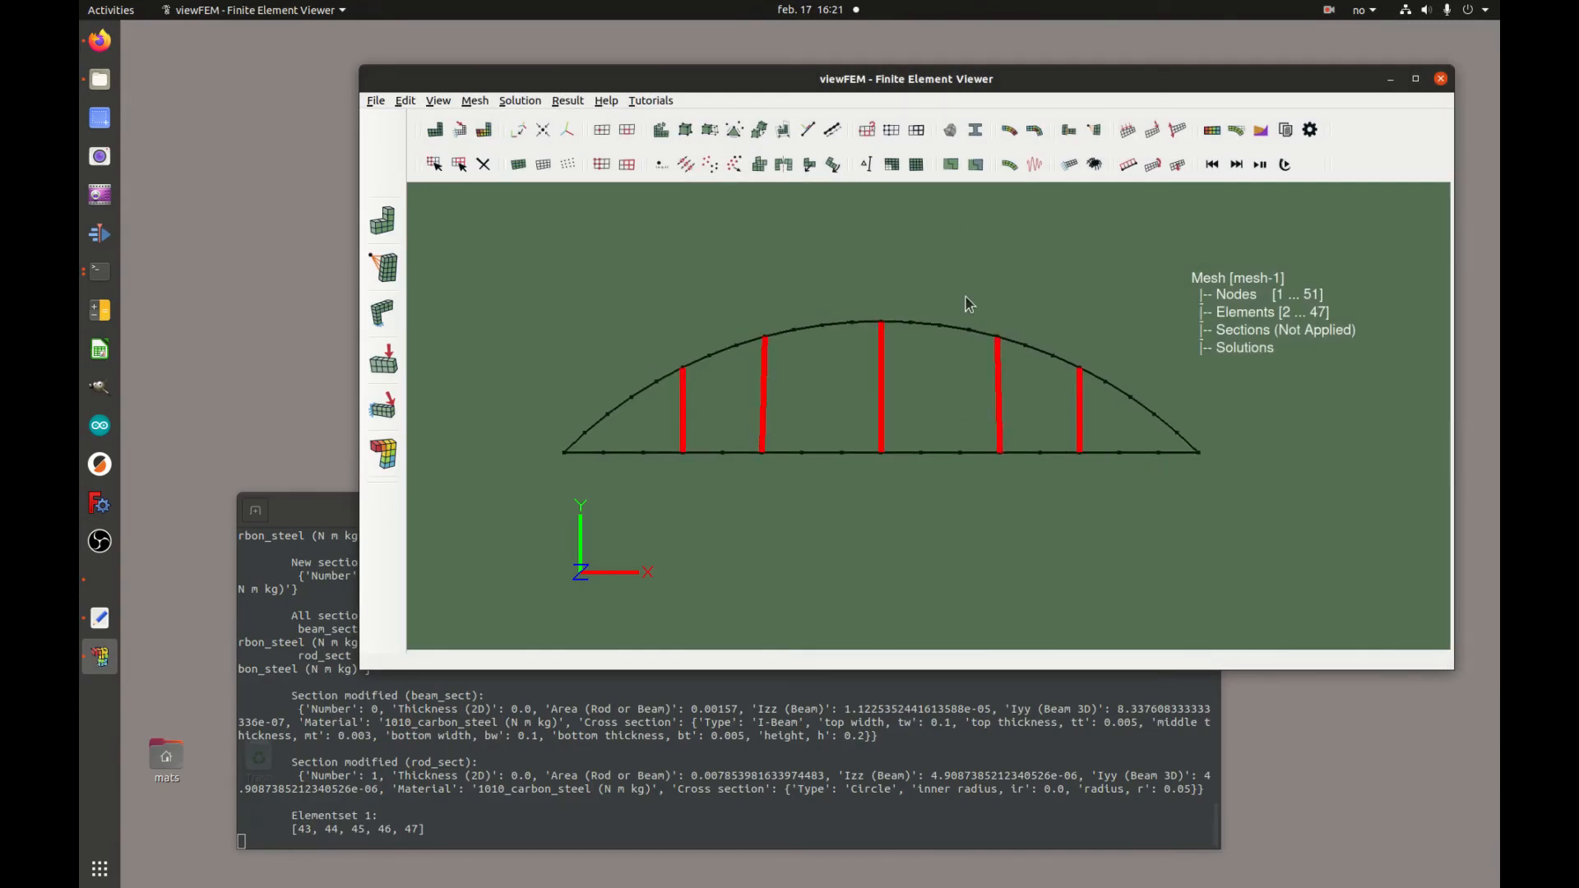
pyautogui.click(976, 165)
pyautogui.click(849, 409)
pyautogui.click(853, 431)
pyautogui.click(840, 443)
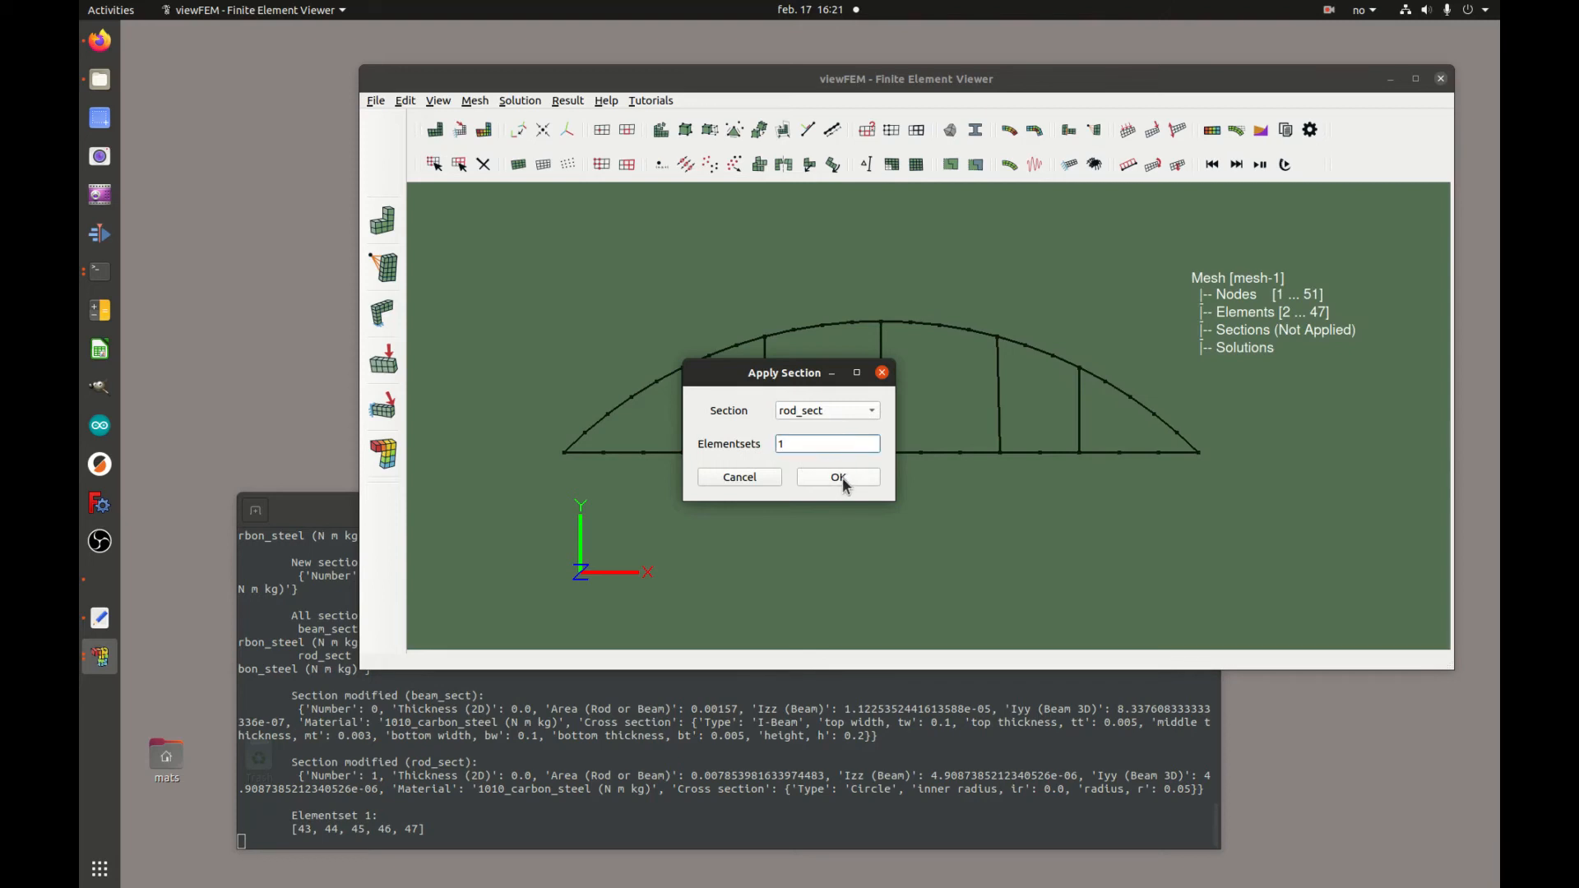
pyautogui.click(839, 477)
# Apply the beam_sect section to element set 2
pyautogui.click(975, 166)
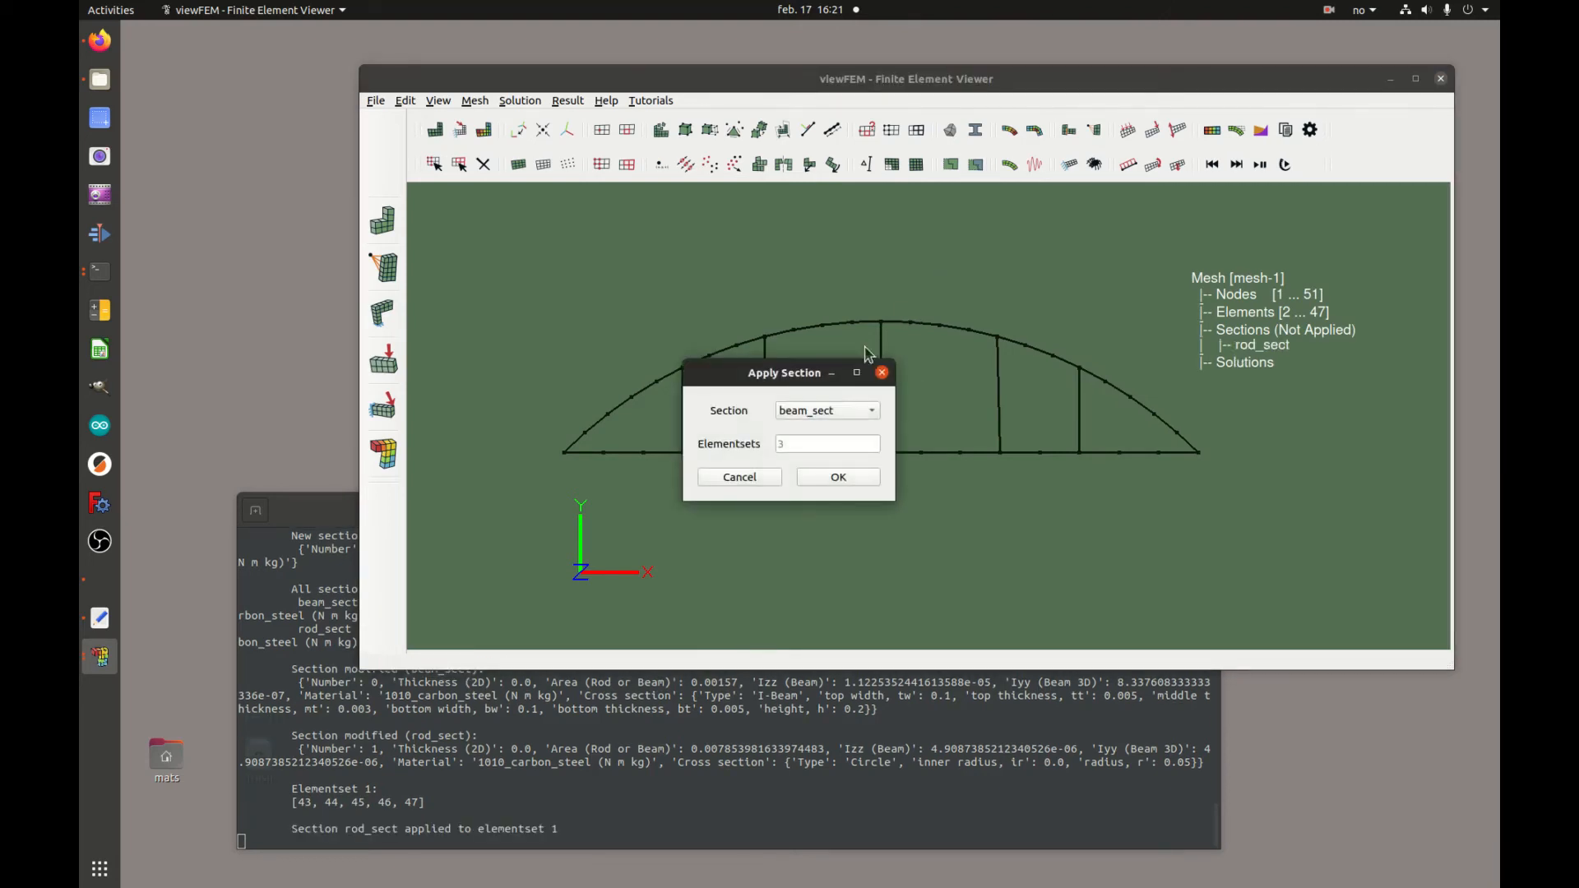
pyautogui.click(832, 449)
pyautogui.write('2')
pyautogui.click(841, 475)
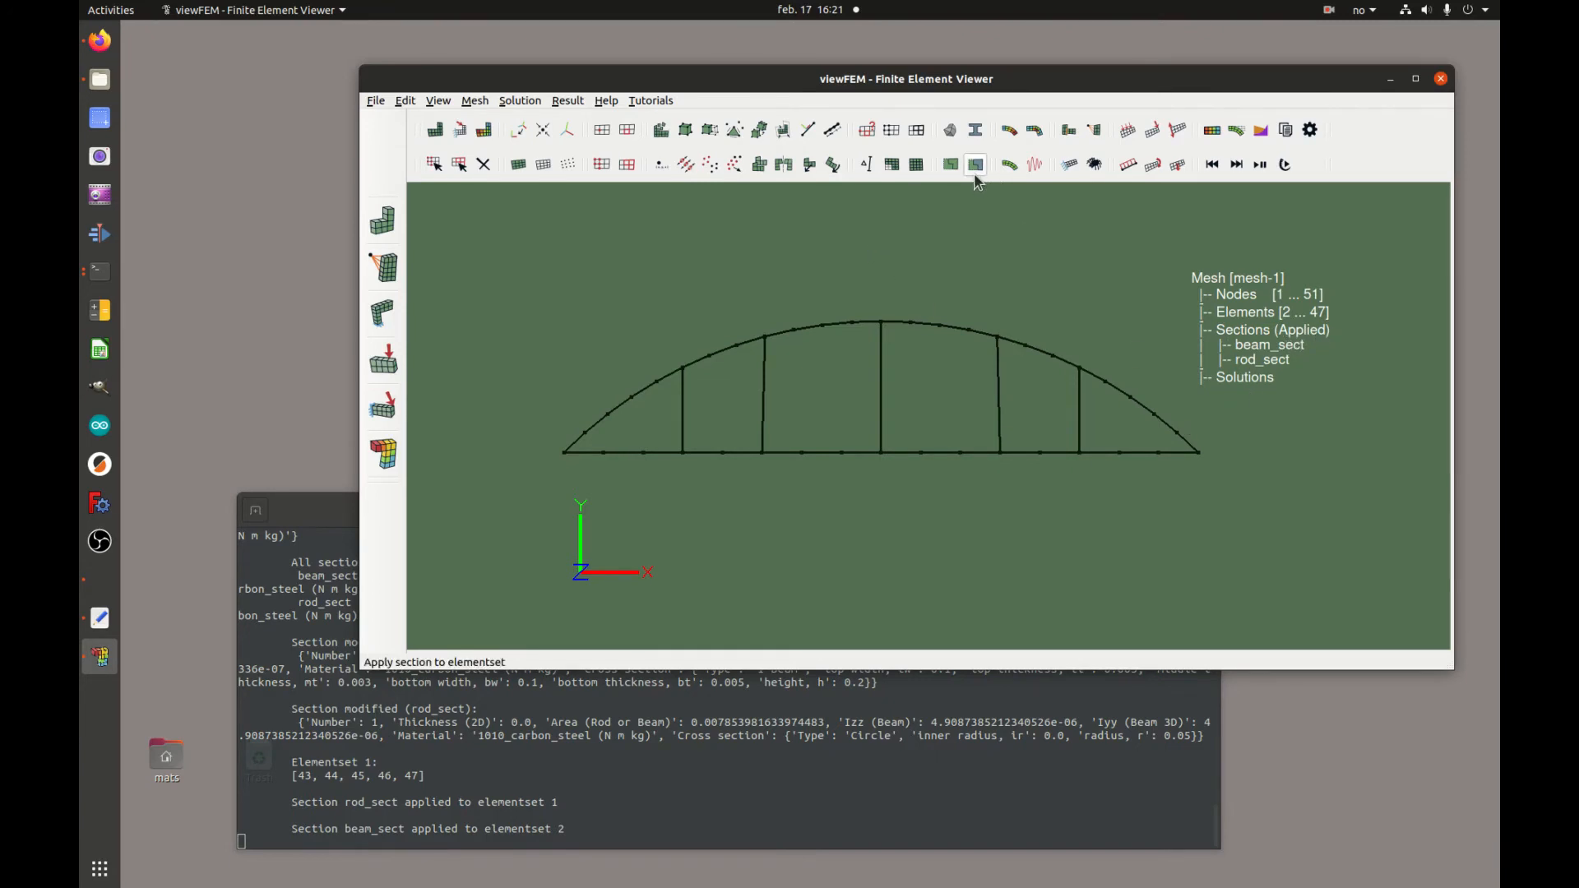
# Create a new Static solution on mesh-1 with the default name and results
pyautogui.click(1012, 131)
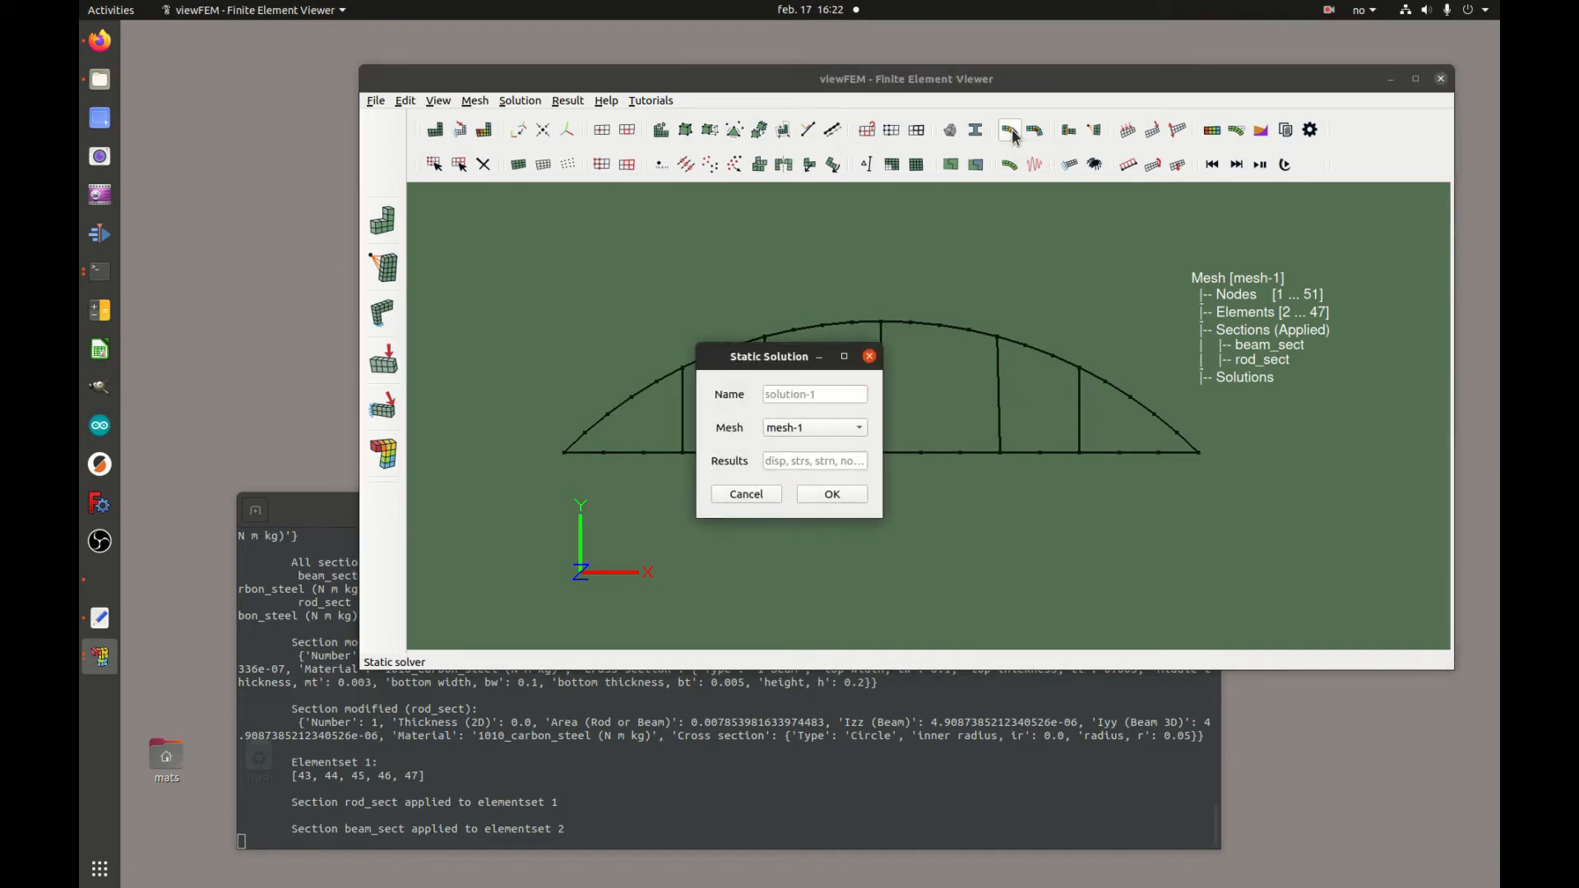
pyautogui.click(841, 493)
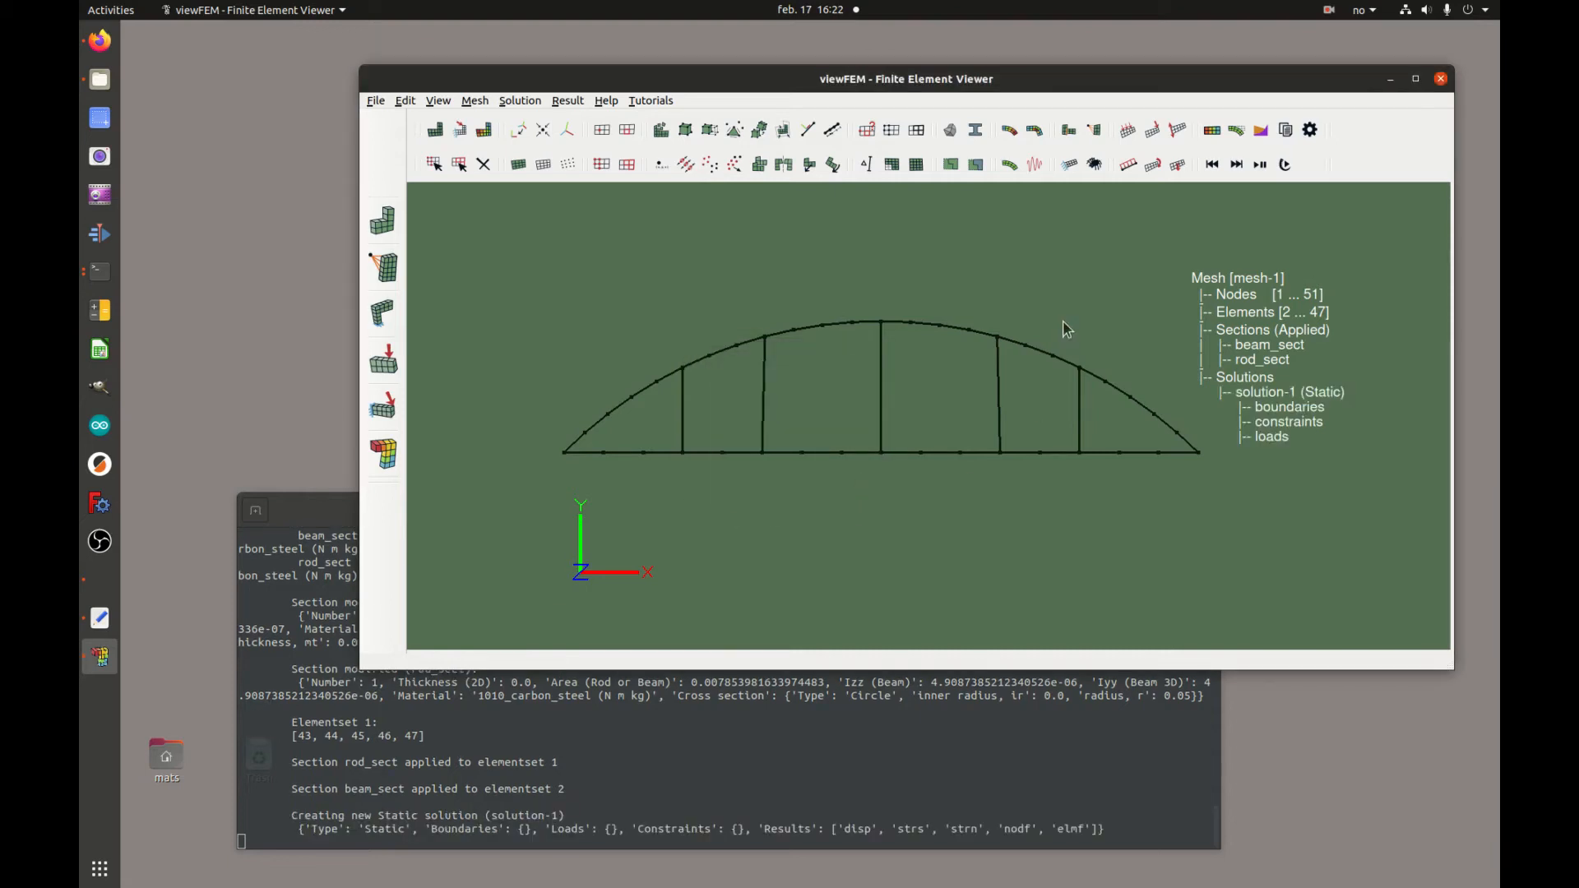
# Add a displacement boundary fixing nodeset 3 in DOFs 1 and 2 with zero displacement
pyautogui.click(1070, 167)
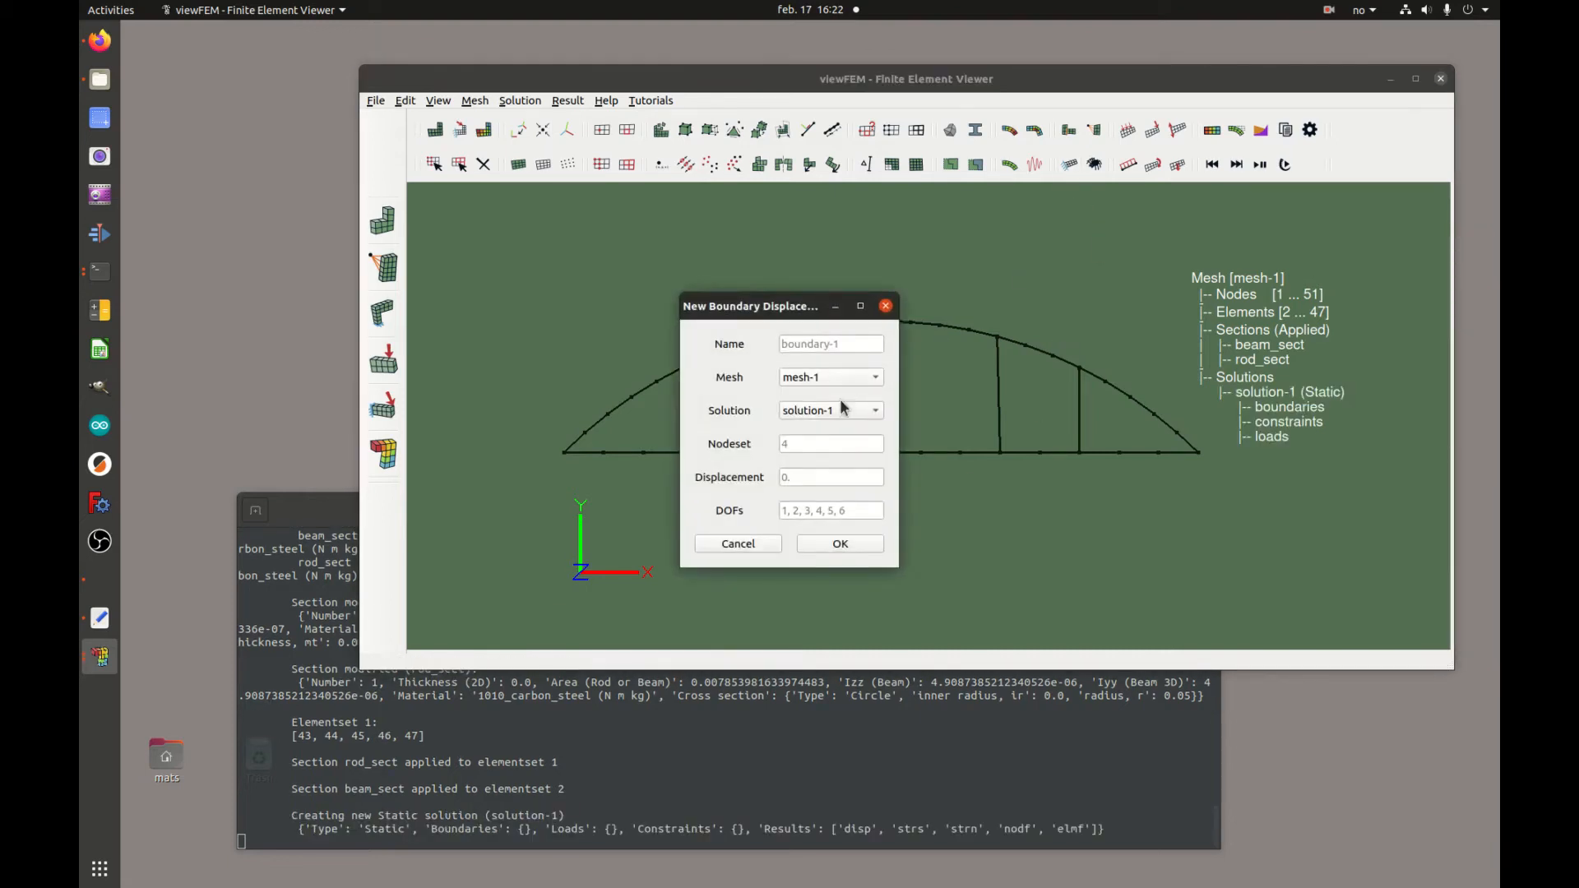
pyautogui.click(838, 445)
pyautogui.click(843, 511)
pyautogui.write('1,2')
pyautogui.click(841, 542)
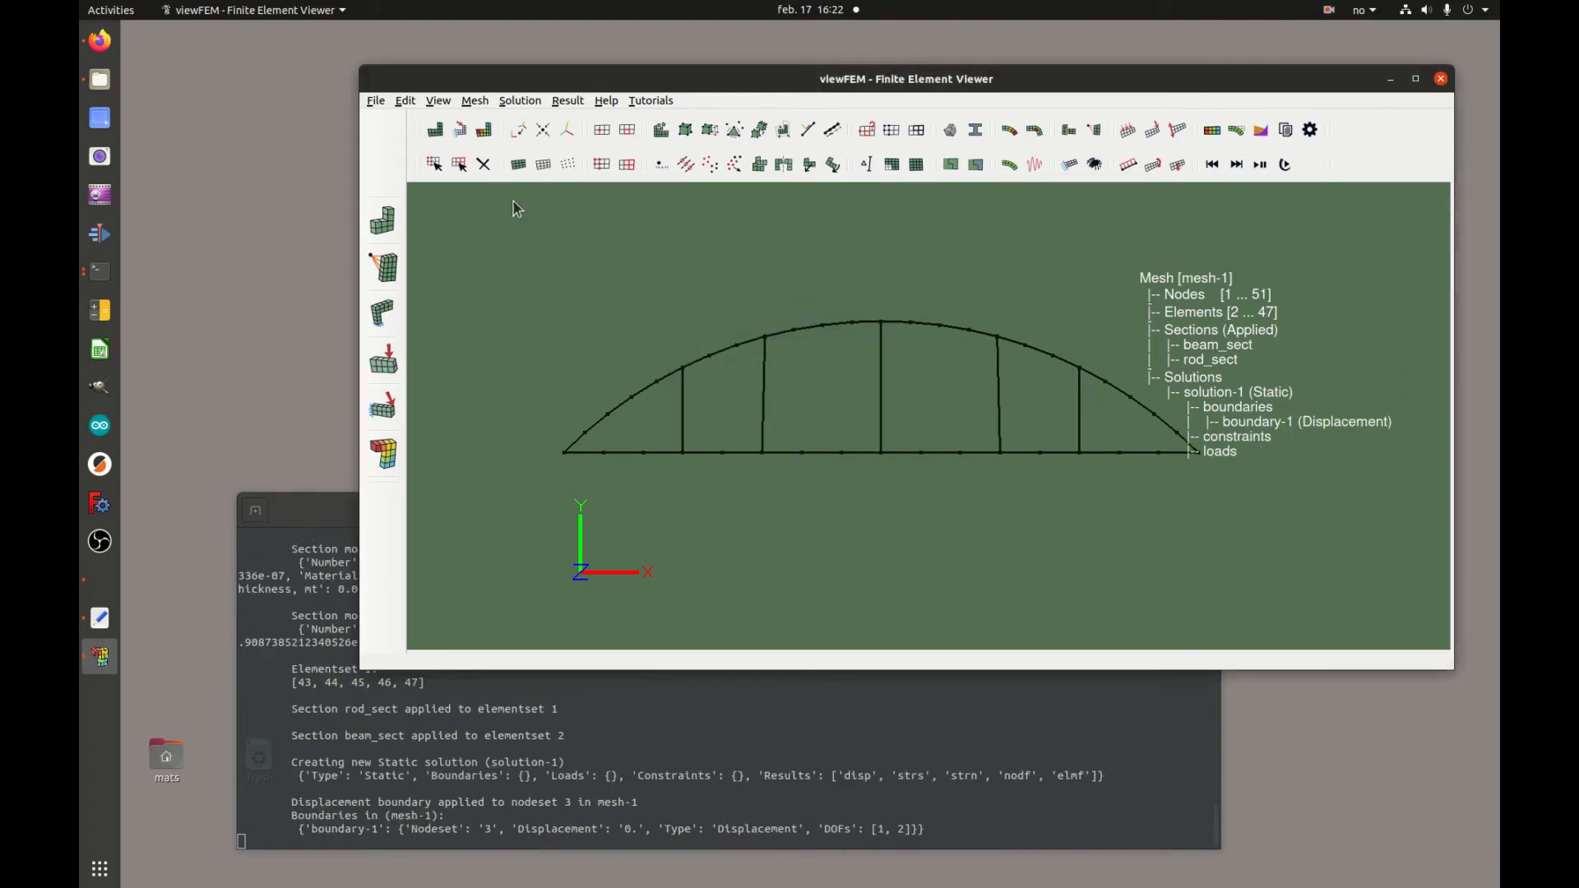
# Select solution-1 of mesh-1 as the current solution to view
pyautogui.click(460, 130)
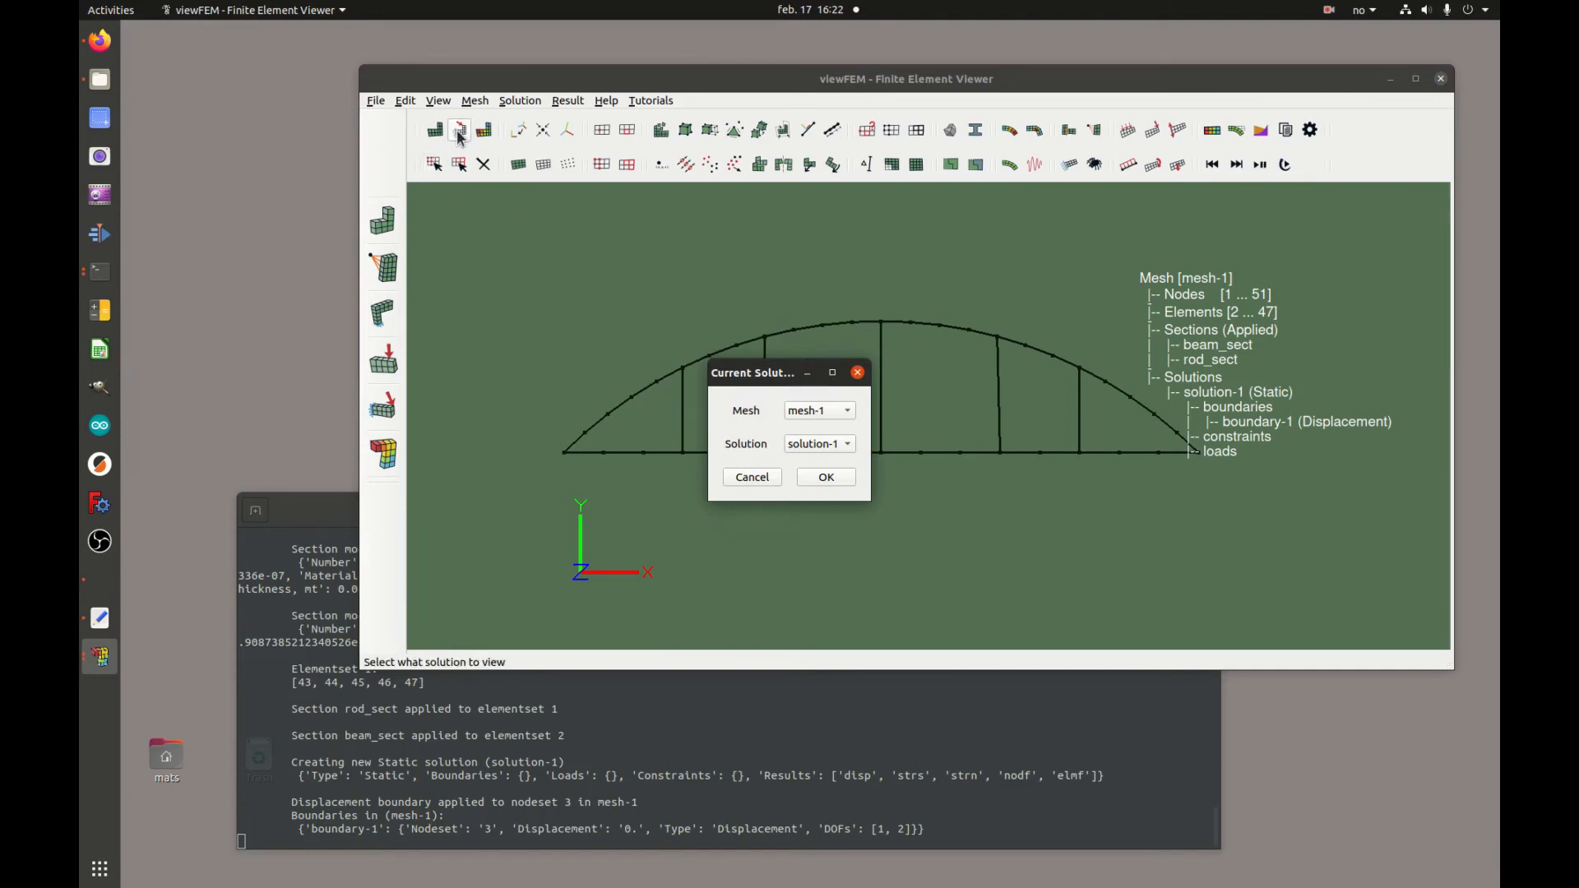
pyautogui.click(750, 477)
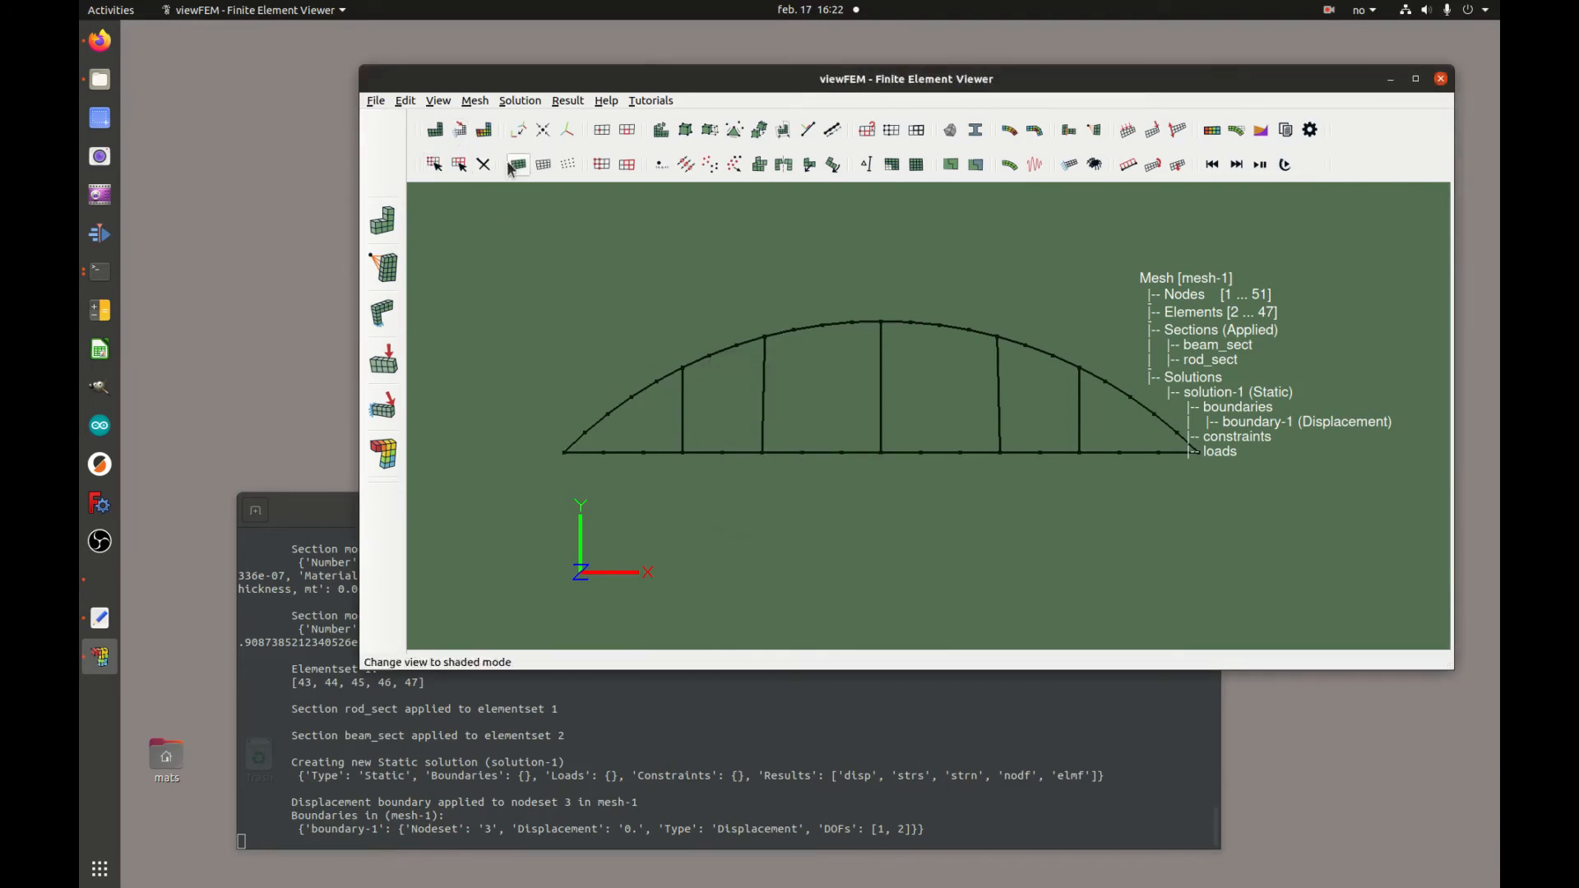
pyautogui.click(462, 132)
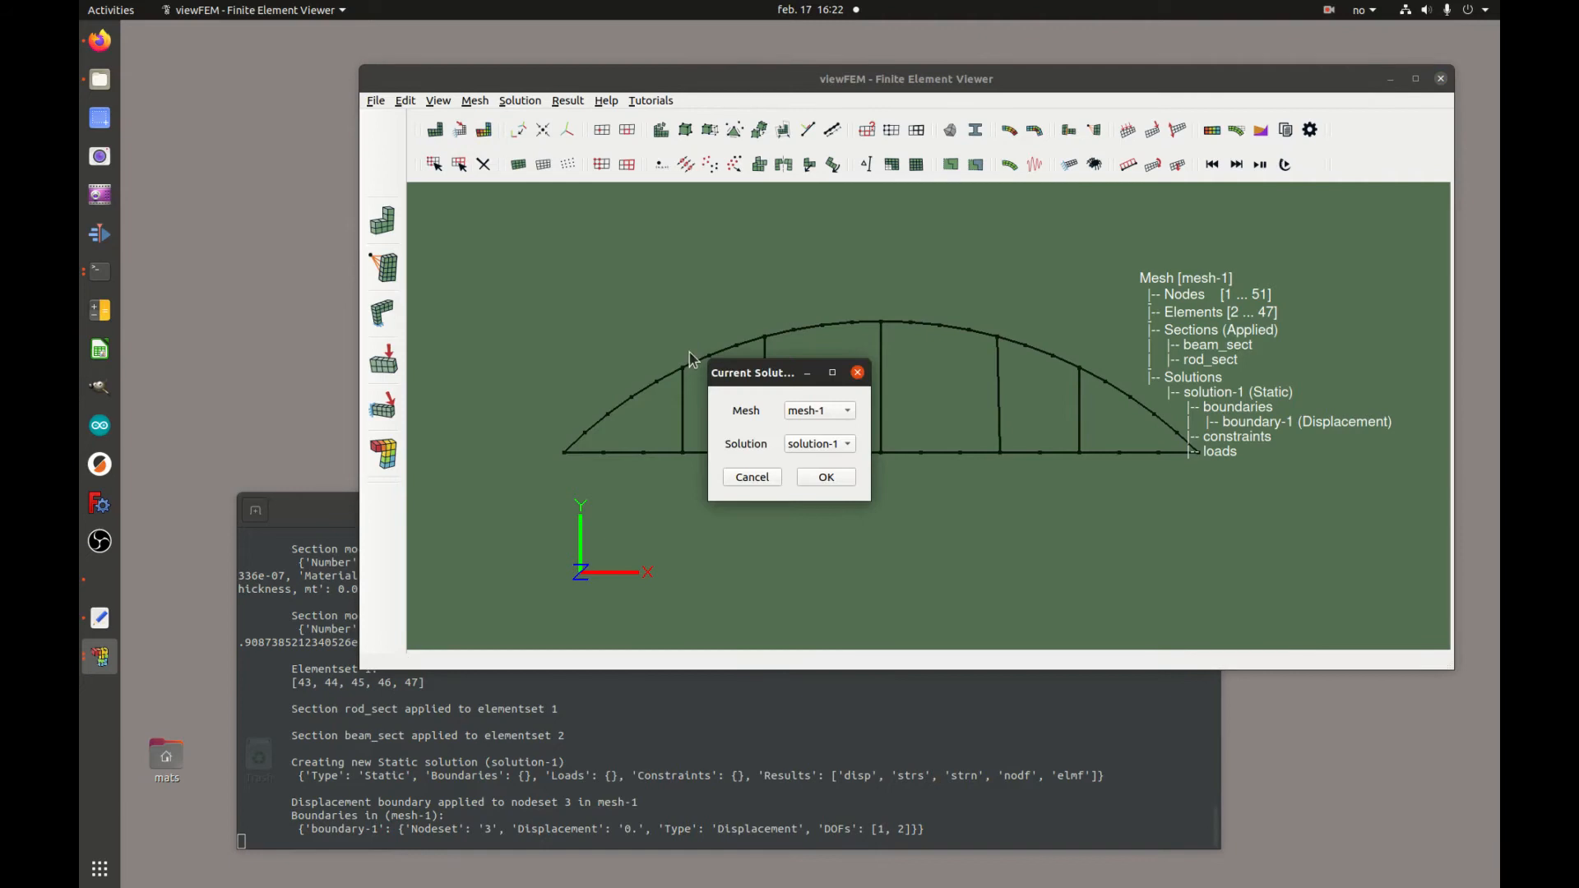
pyautogui.click(827, 477)
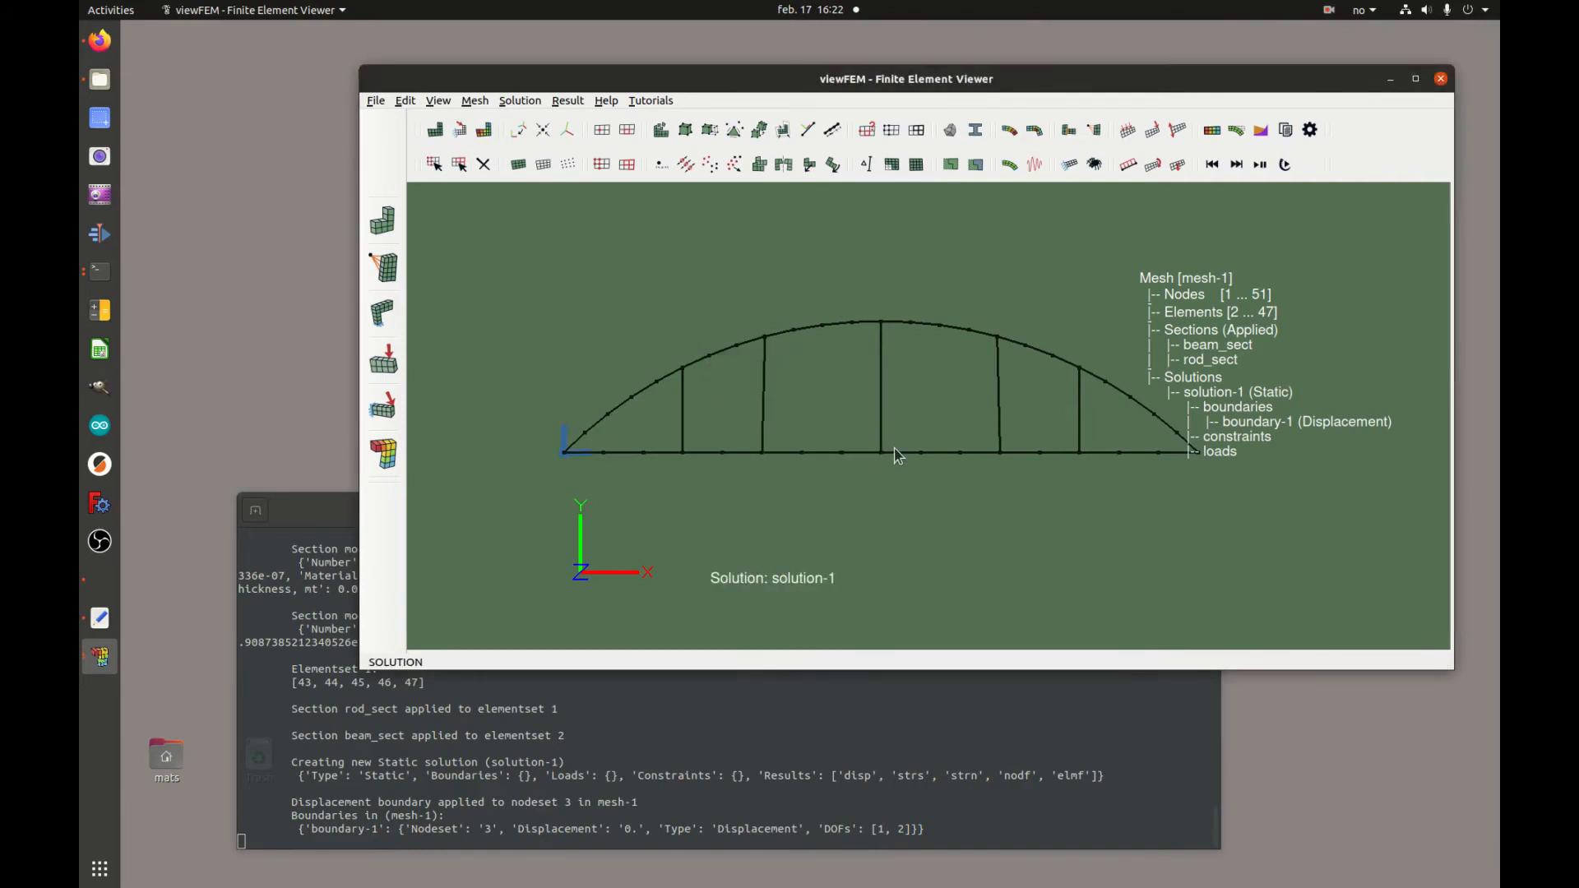
# Add a second displacement boundary fixing nodeset 4 in DOF 2
pyautogui.moveTo(839, 440); pyautogui.dragTo(826, 443)
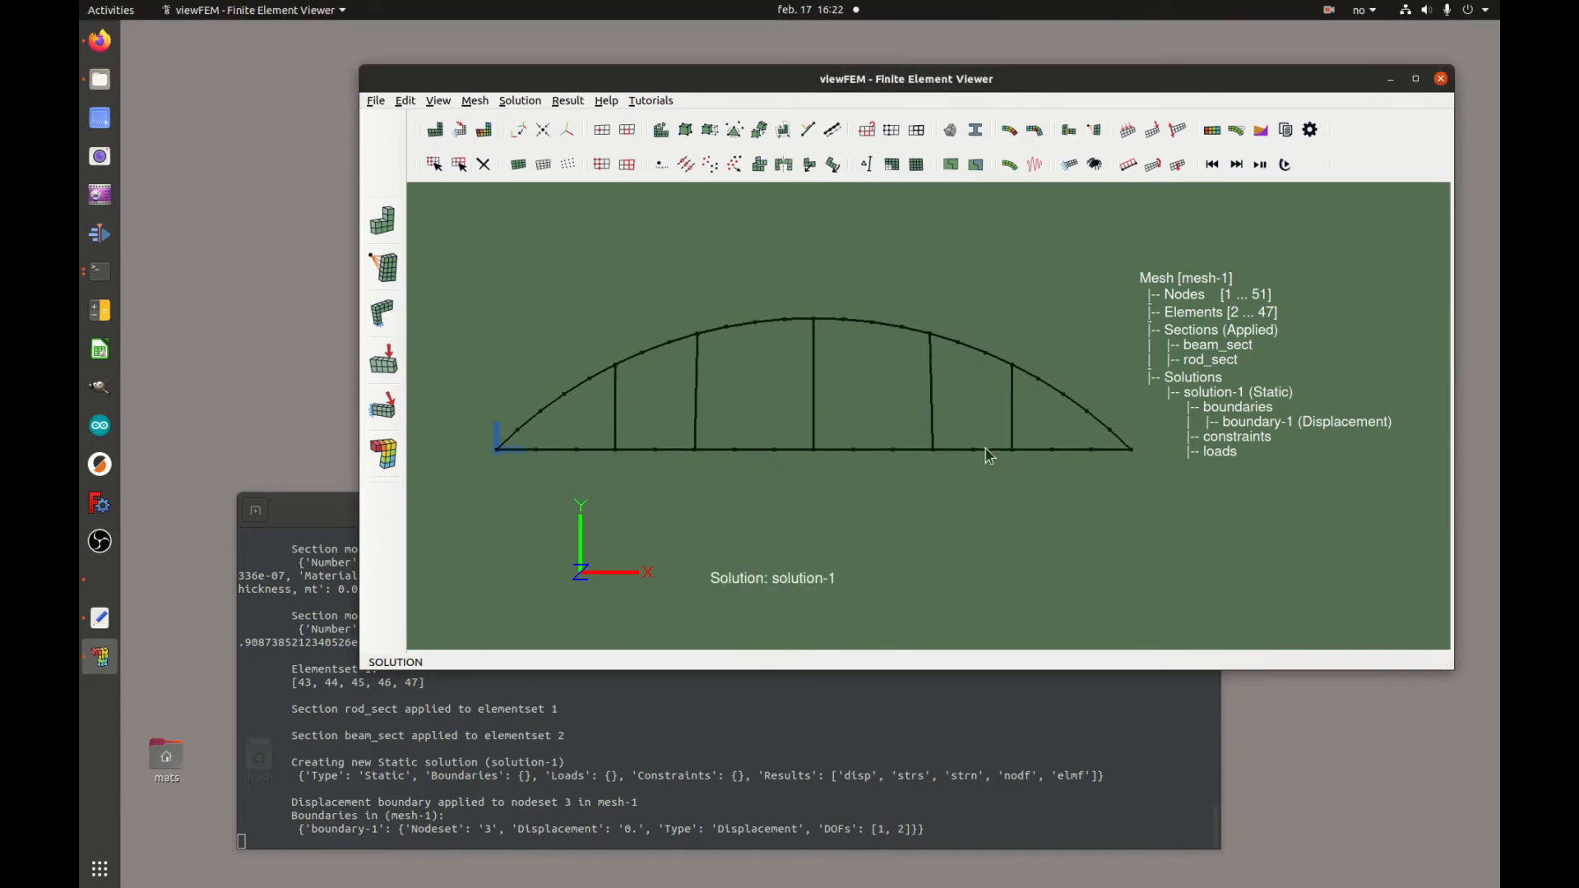
pyautogui.click(1069, 164)
pyautogui.click(804, 445)
pyautogui.click(846, 508)
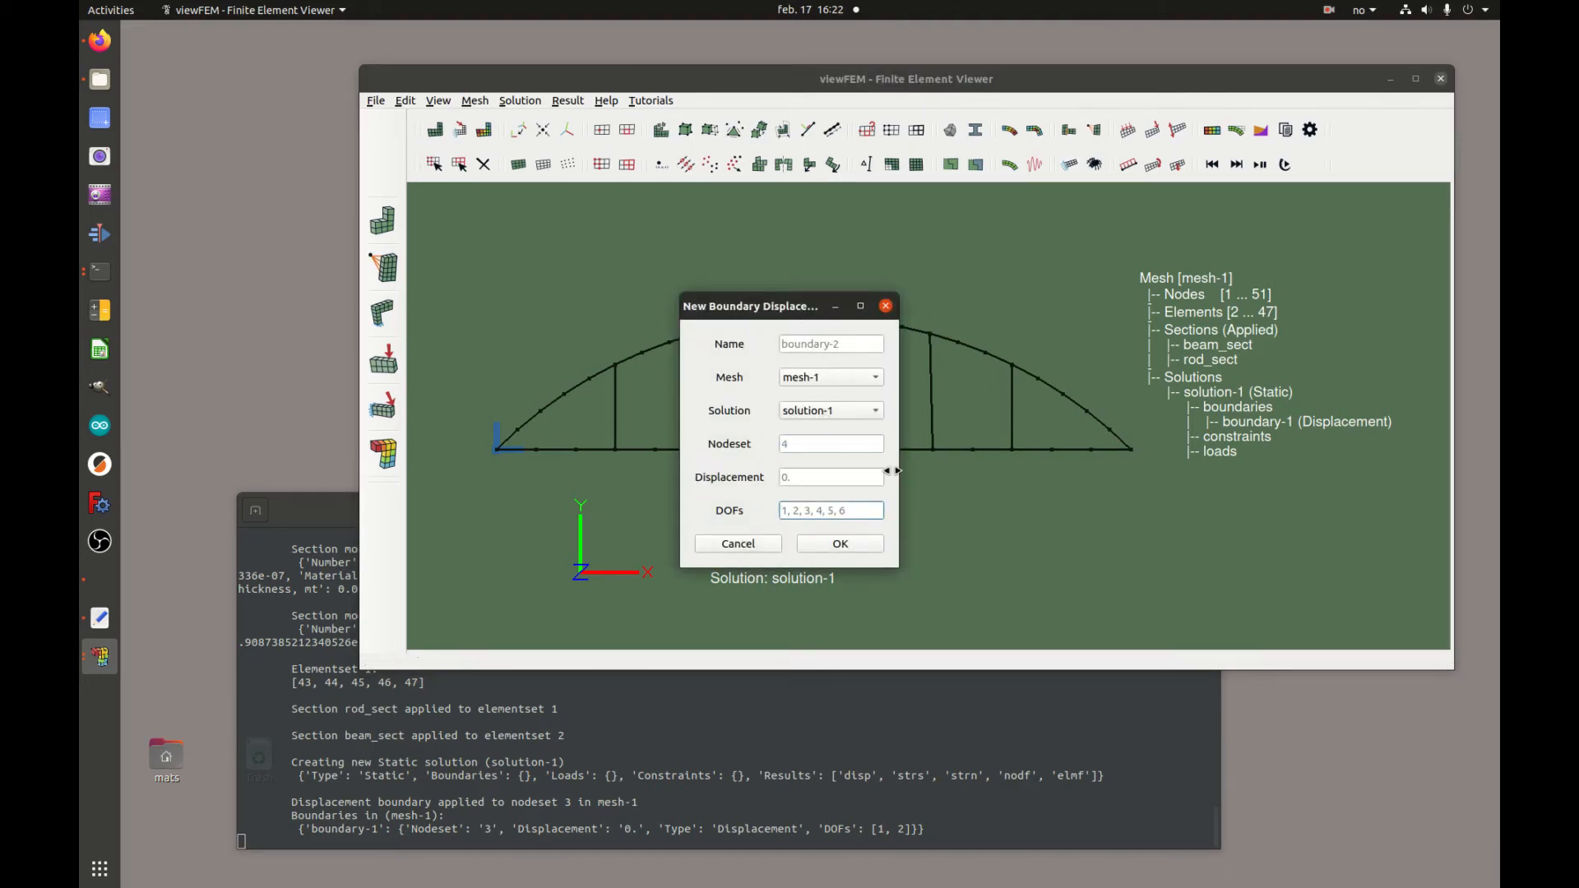
pyautogui.write('2')
pyautogui.click(854, 546)
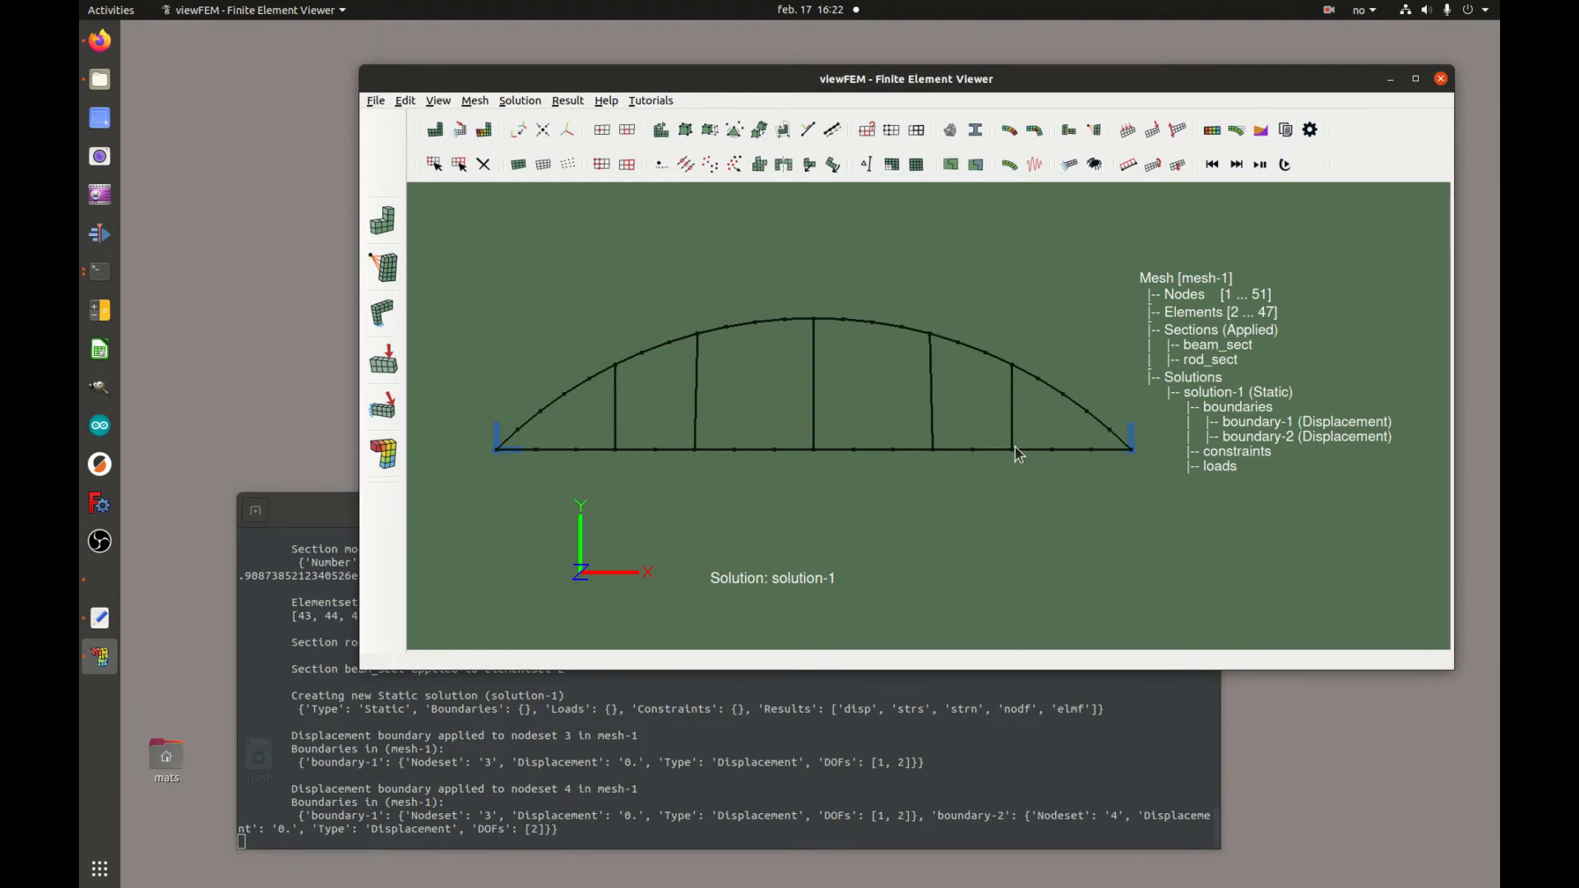
pyautogui.moveTo(1022, 359); pyautogui.dragTo(1001, 476)
pyautogui.moveTo(929, 321)
pyautogui.mouseDown()
pyautogui.moveTo(965, 369)
pyautogui.moveTo(1027, 388)
pyautogui.moveTo(954, 379)
pyautogui.moveTo(987, 338)
pyautogui.moveTo(922, 315)
pyautogui.mouseUp()
pyautogui.moveTo(1023, 354); pyautogui.dragTo(1003, 475)
pyautogui.moveTo(1036, 312); pyautogui.dragTo(1065, 336)
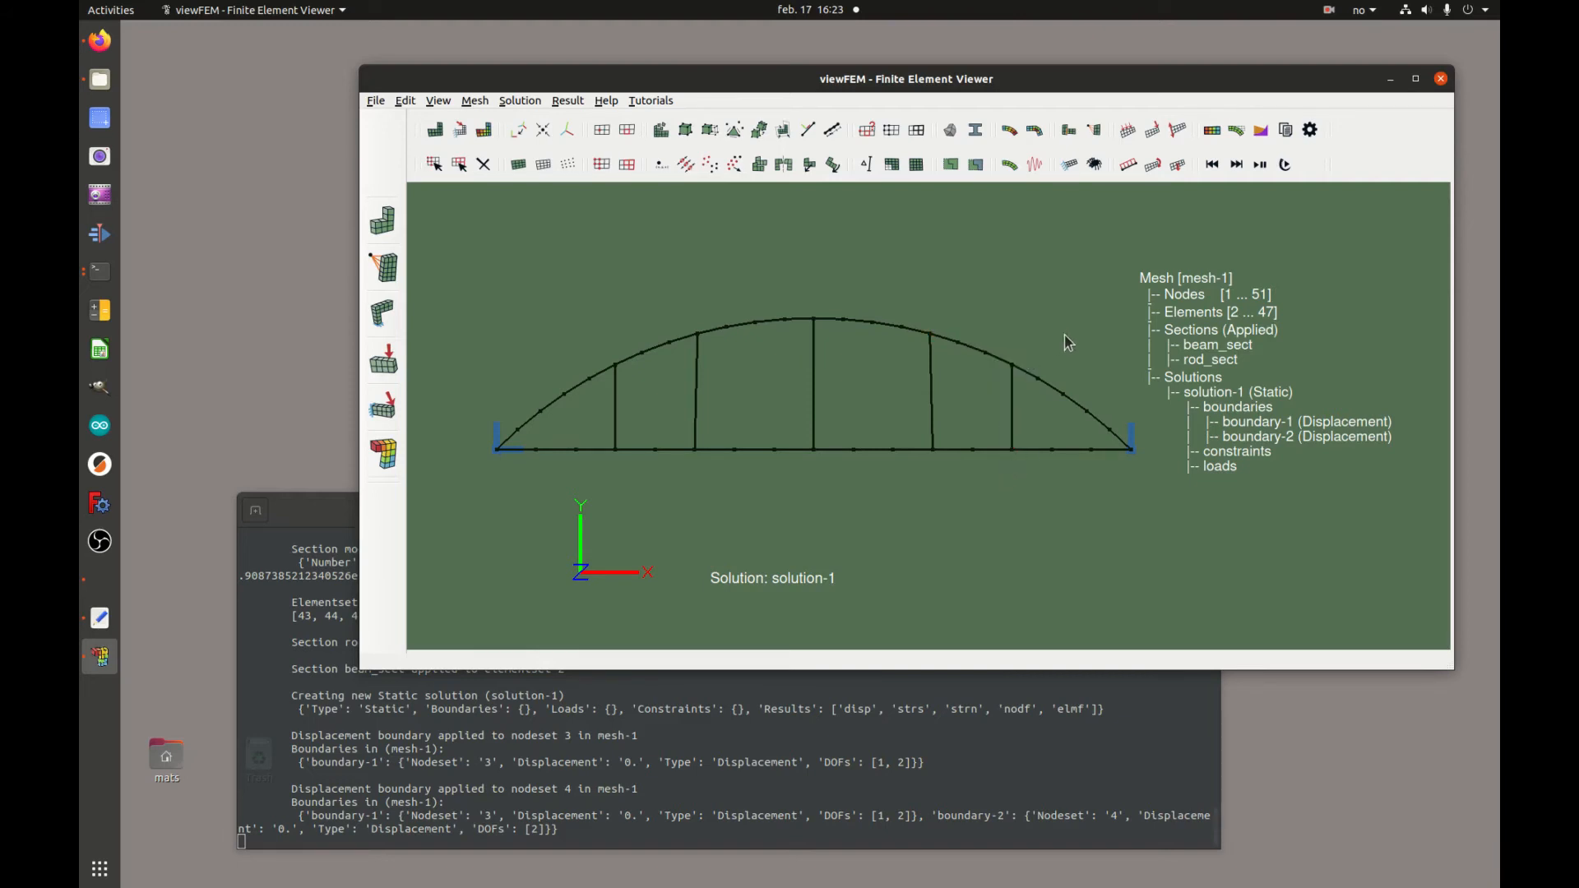
# Add a TouchLock constraint between nodesets 1 and 2 with tolerance 0.1 on DOFs 1,2
pyautogui.click(1072, 134)
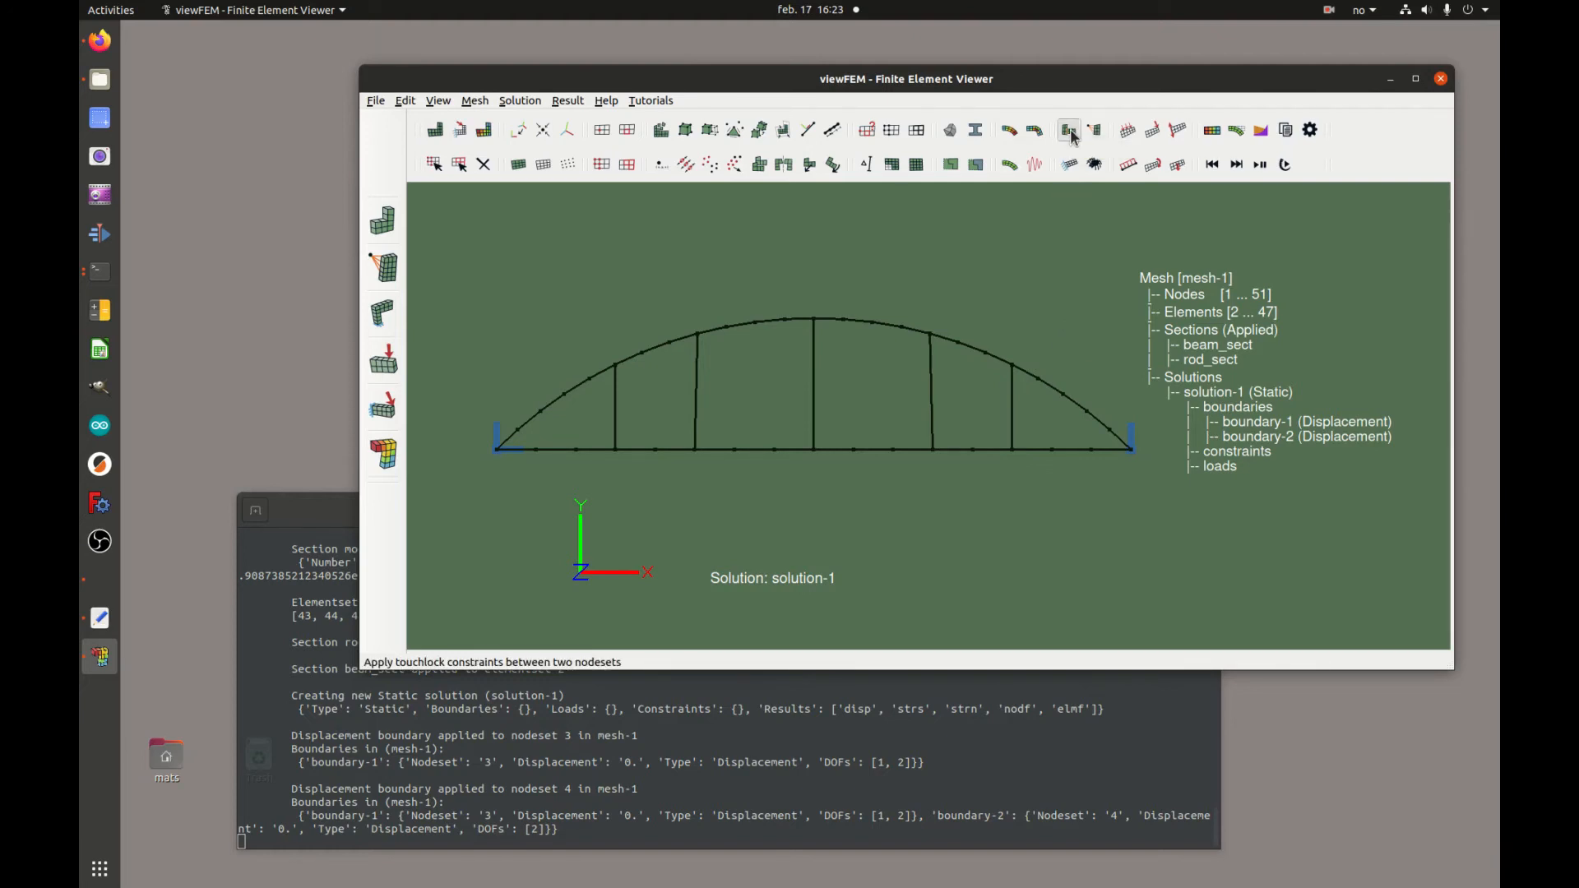
pyautogui.moveTo(785, 305)
pyautogui.mouseDown()
pyautogui.moveTo(737, 266)
pyautogui.moveTo(798, 297)
pyautogui.mouseUp()
pyautogui.click(819, 426)
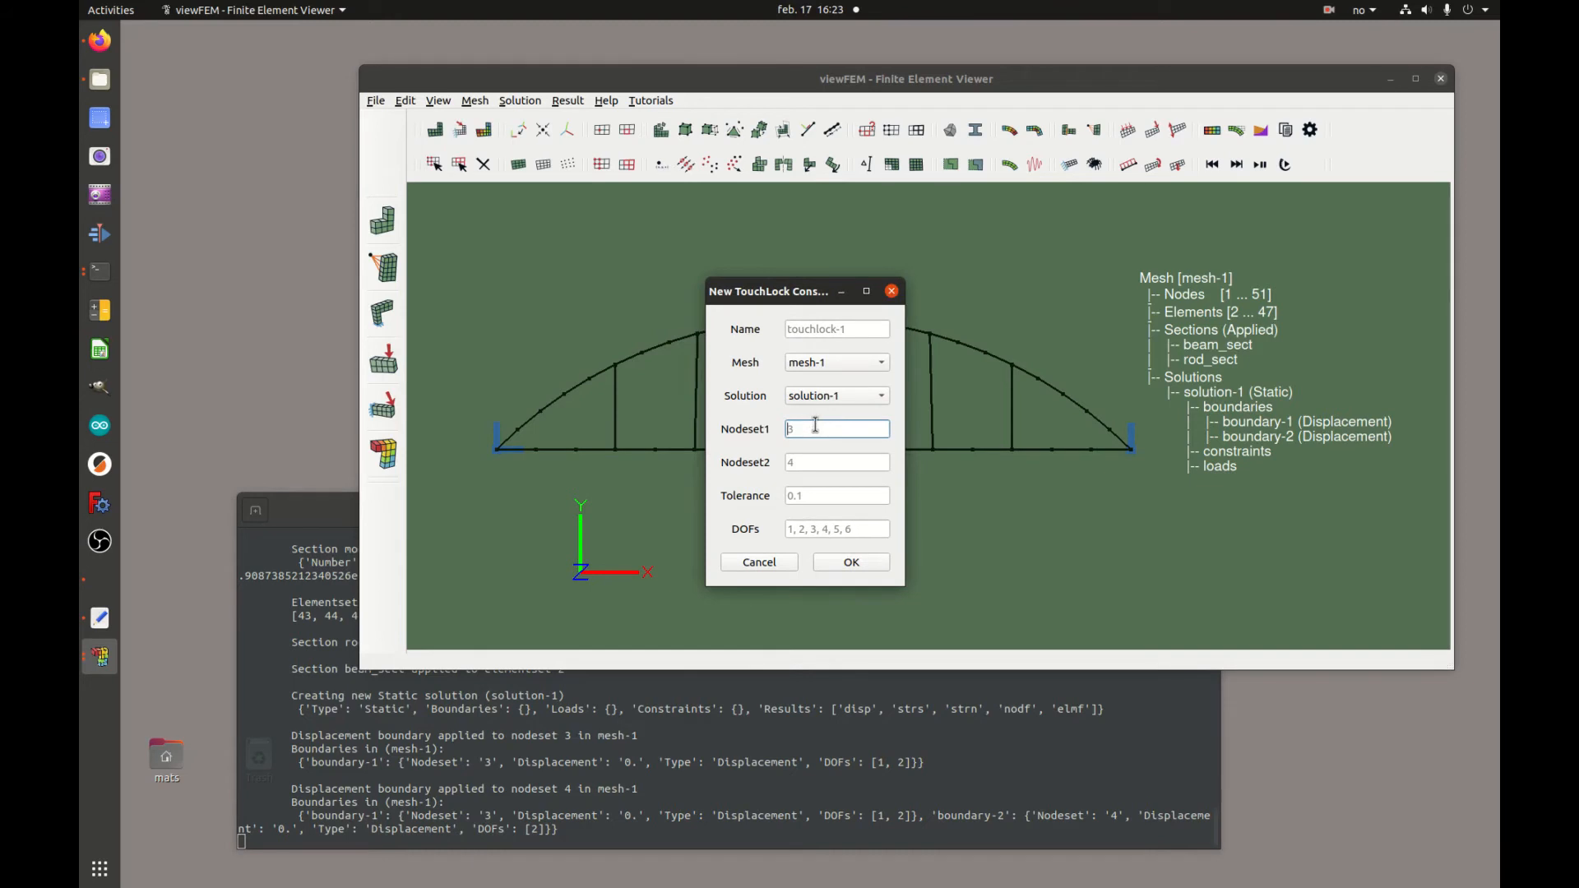
pyautogui.write('1')
pyautogui.click(817, 460)
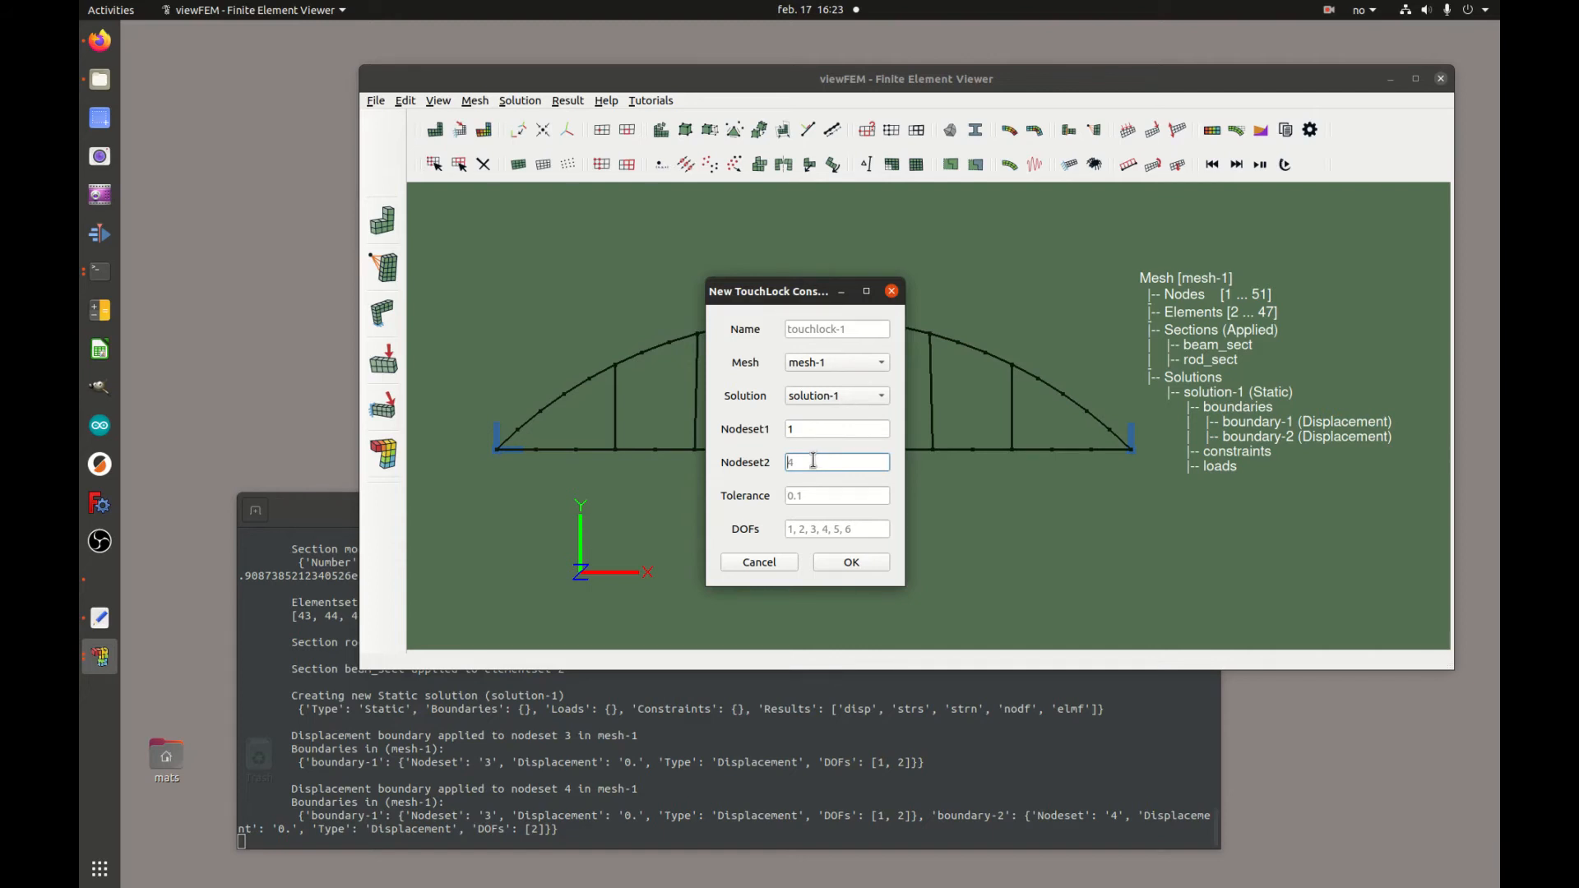
pyautogui.write('2')
pyautogui.click(823, 494)
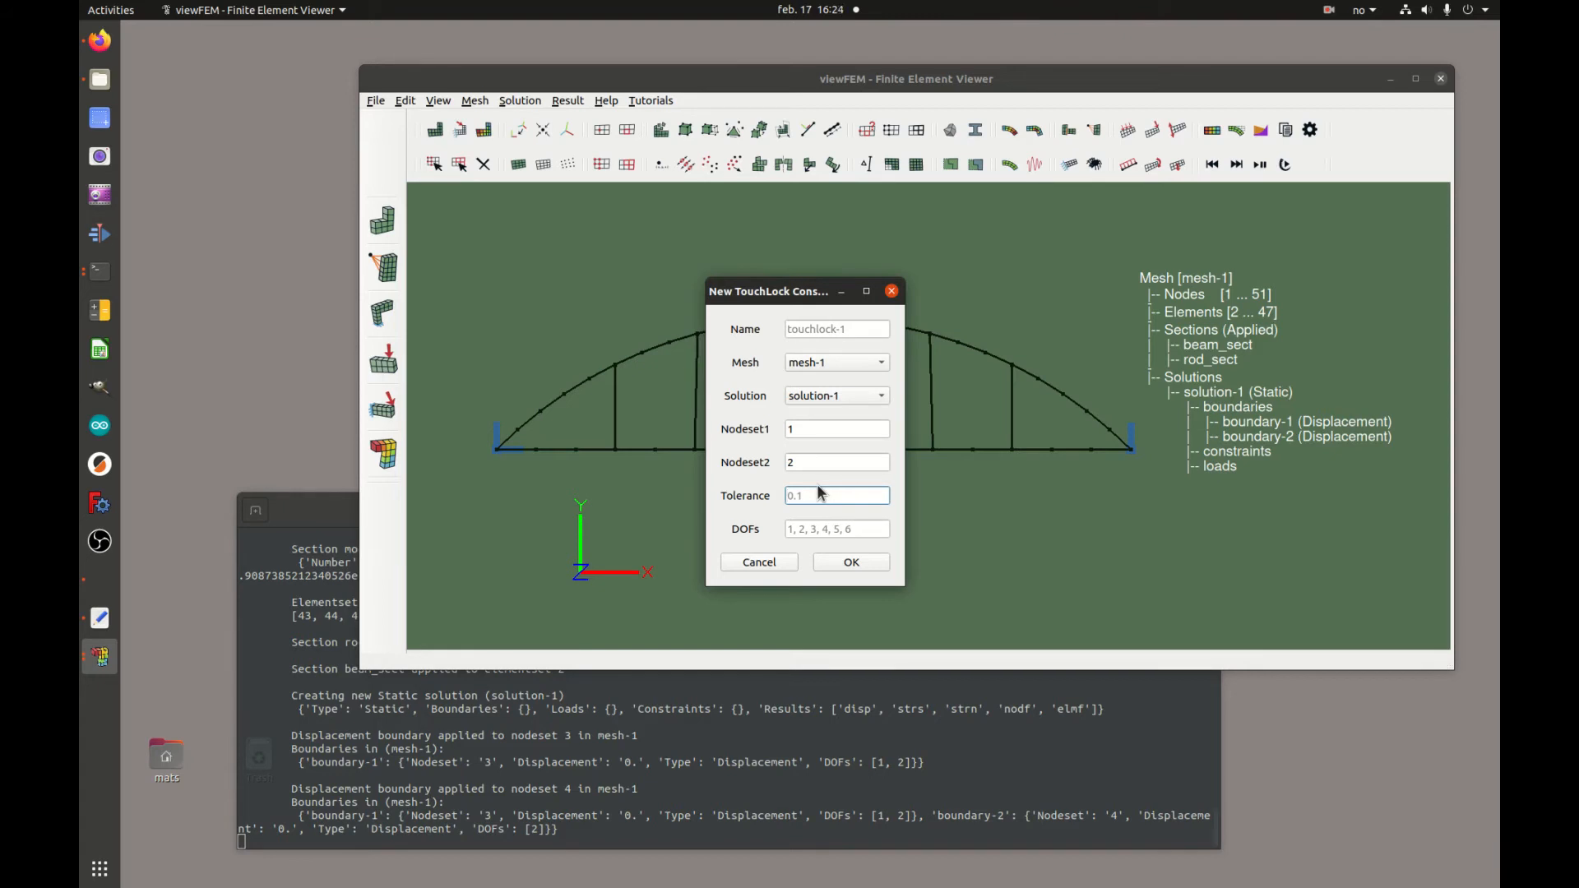
pyautogui.click(833, 528)
pyautogui.click(830, 498)
pyautogui.click(828, 526)
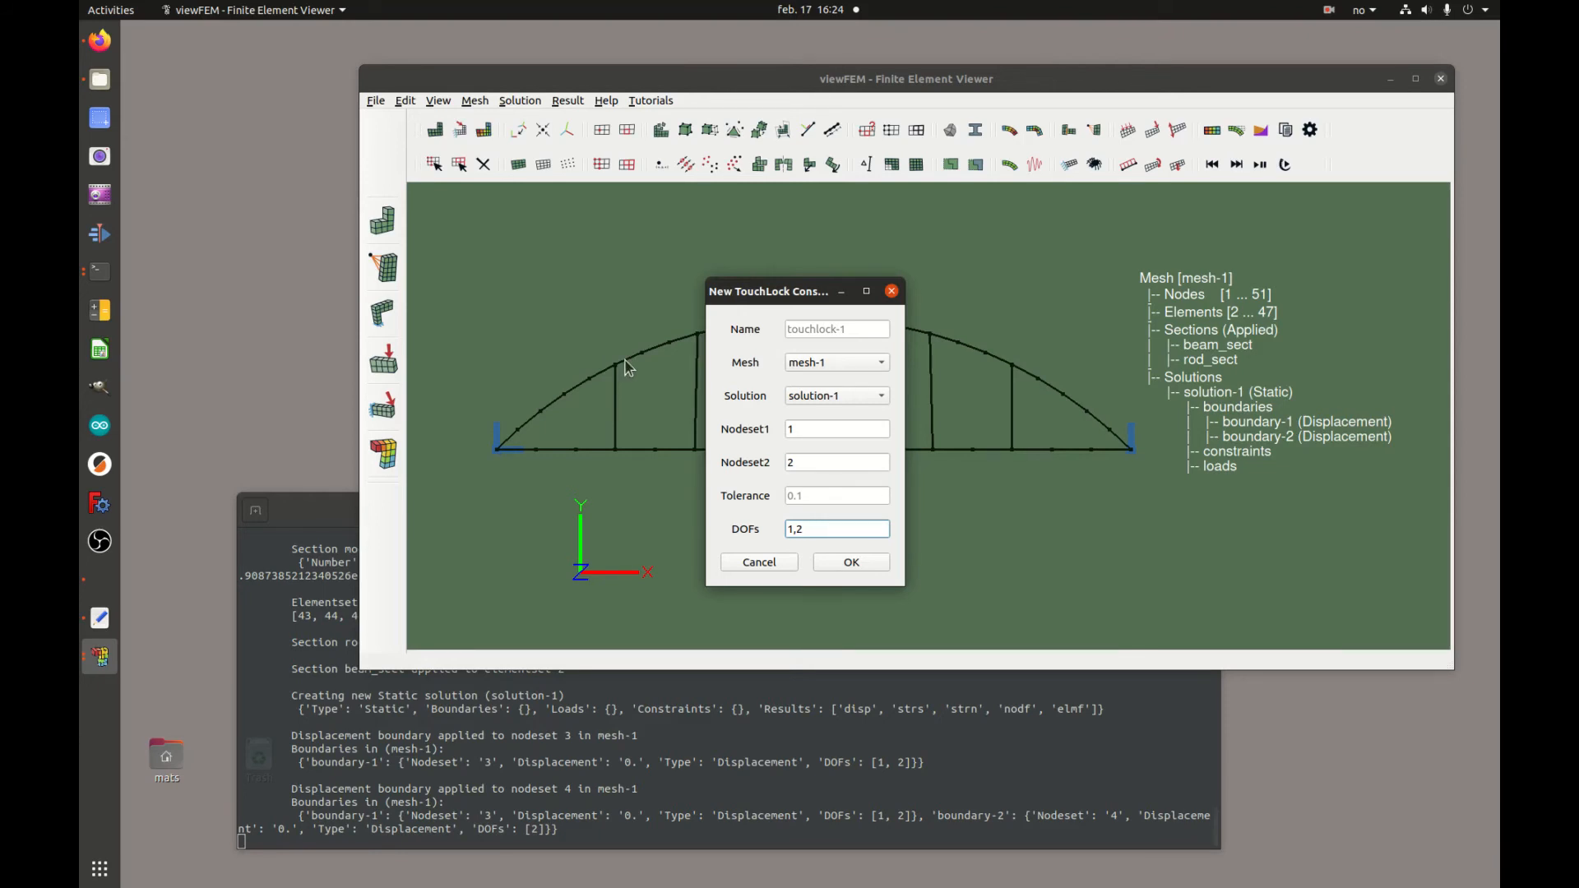
pyautogui.click(878, 564)
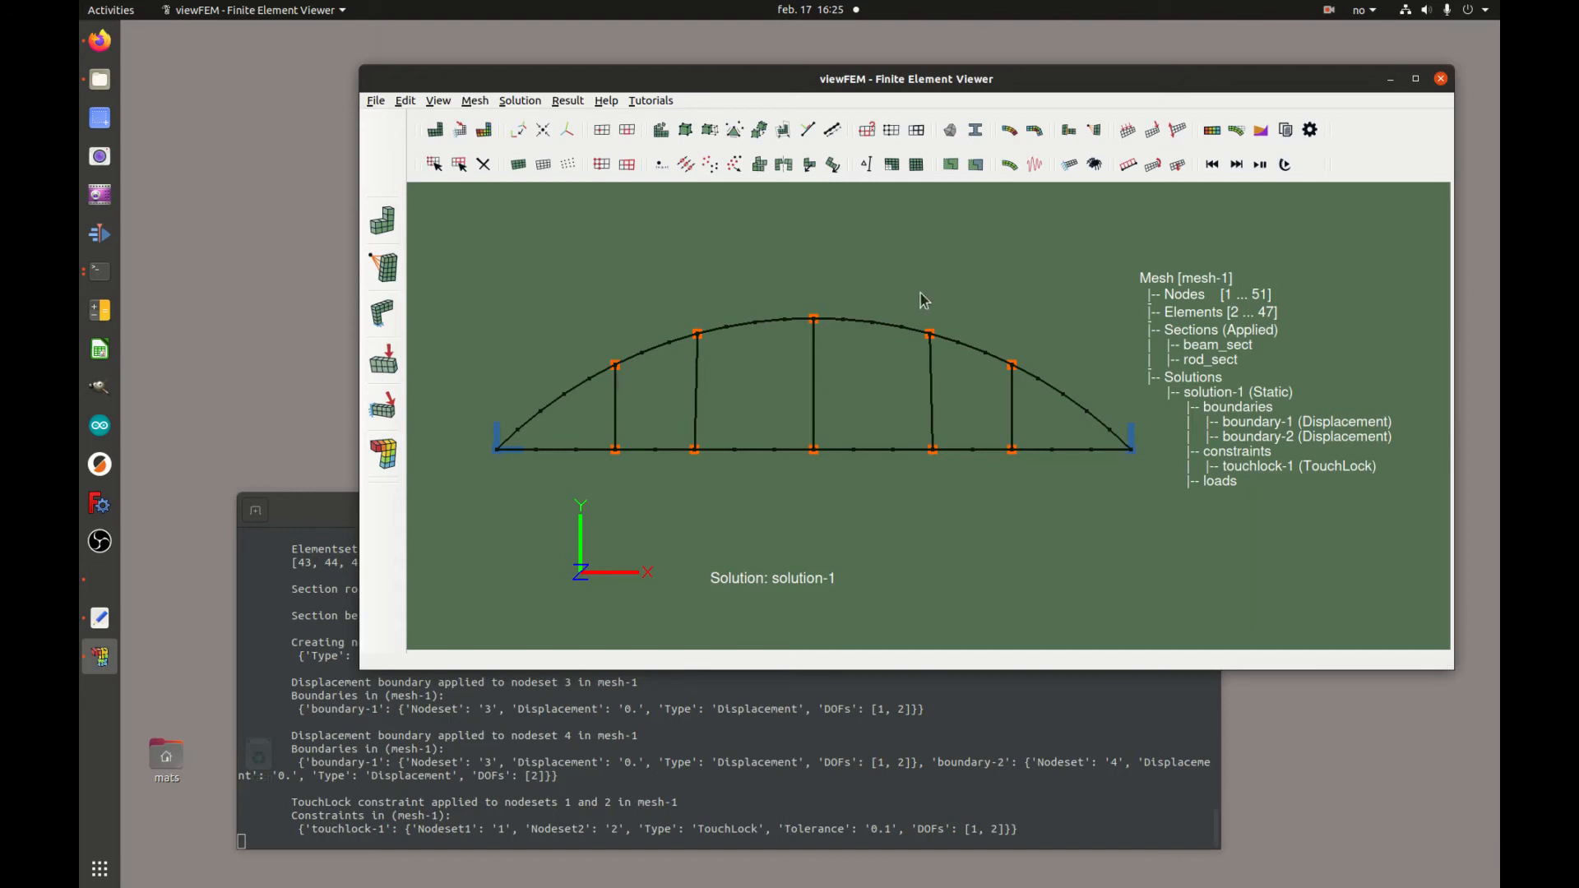
pyautogui.click(1130, 166)
pyautogui.click(832, 408)
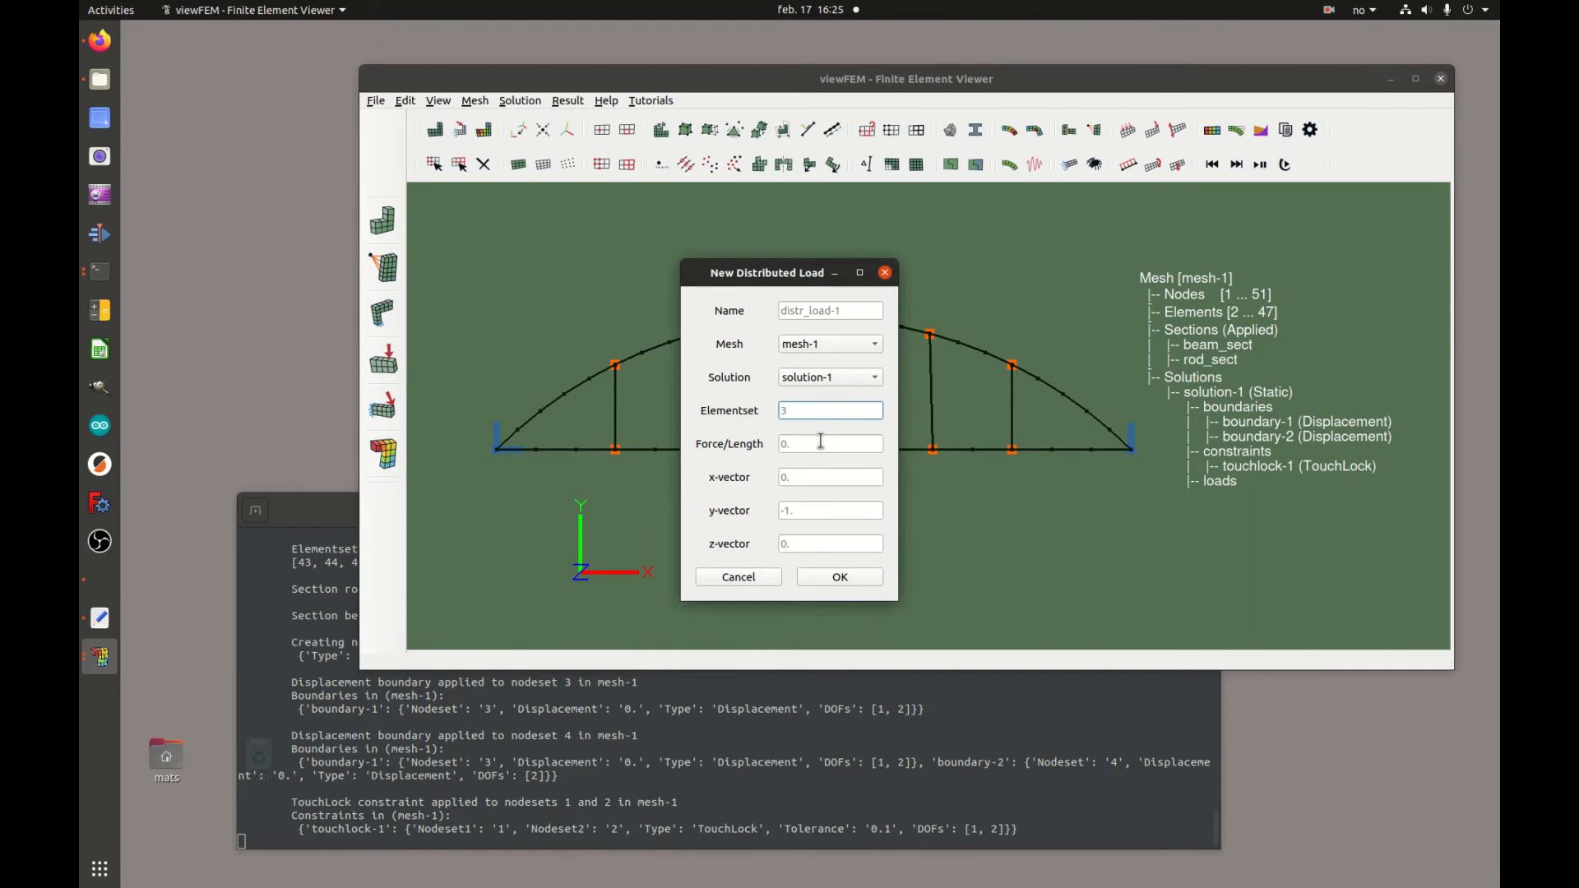
pyautogui.click(823, 510)
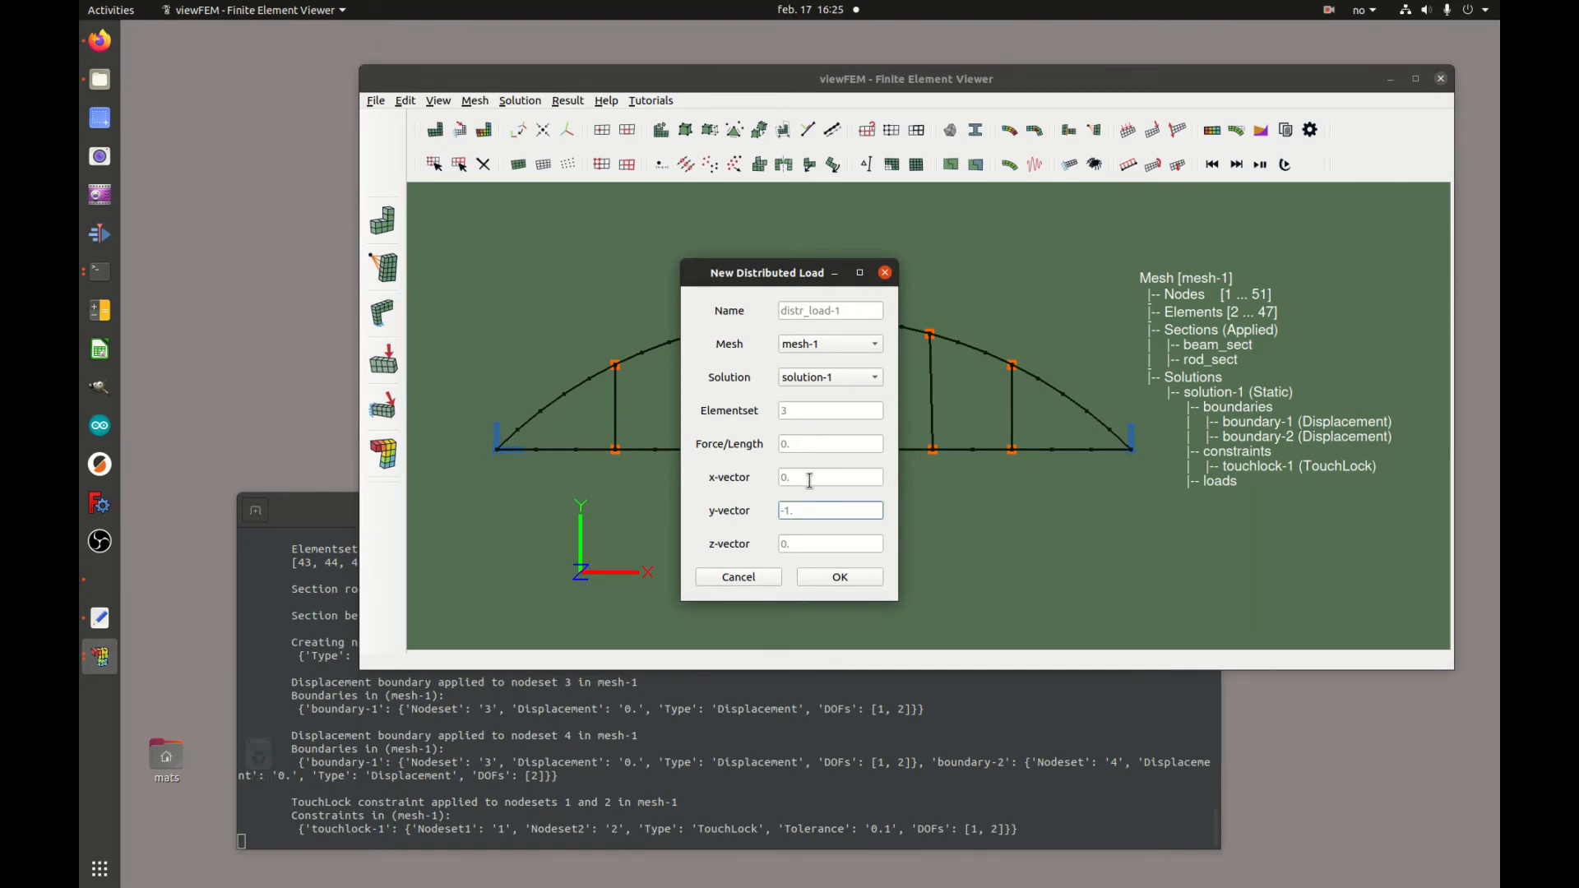
pyautogui.click(806, 445)
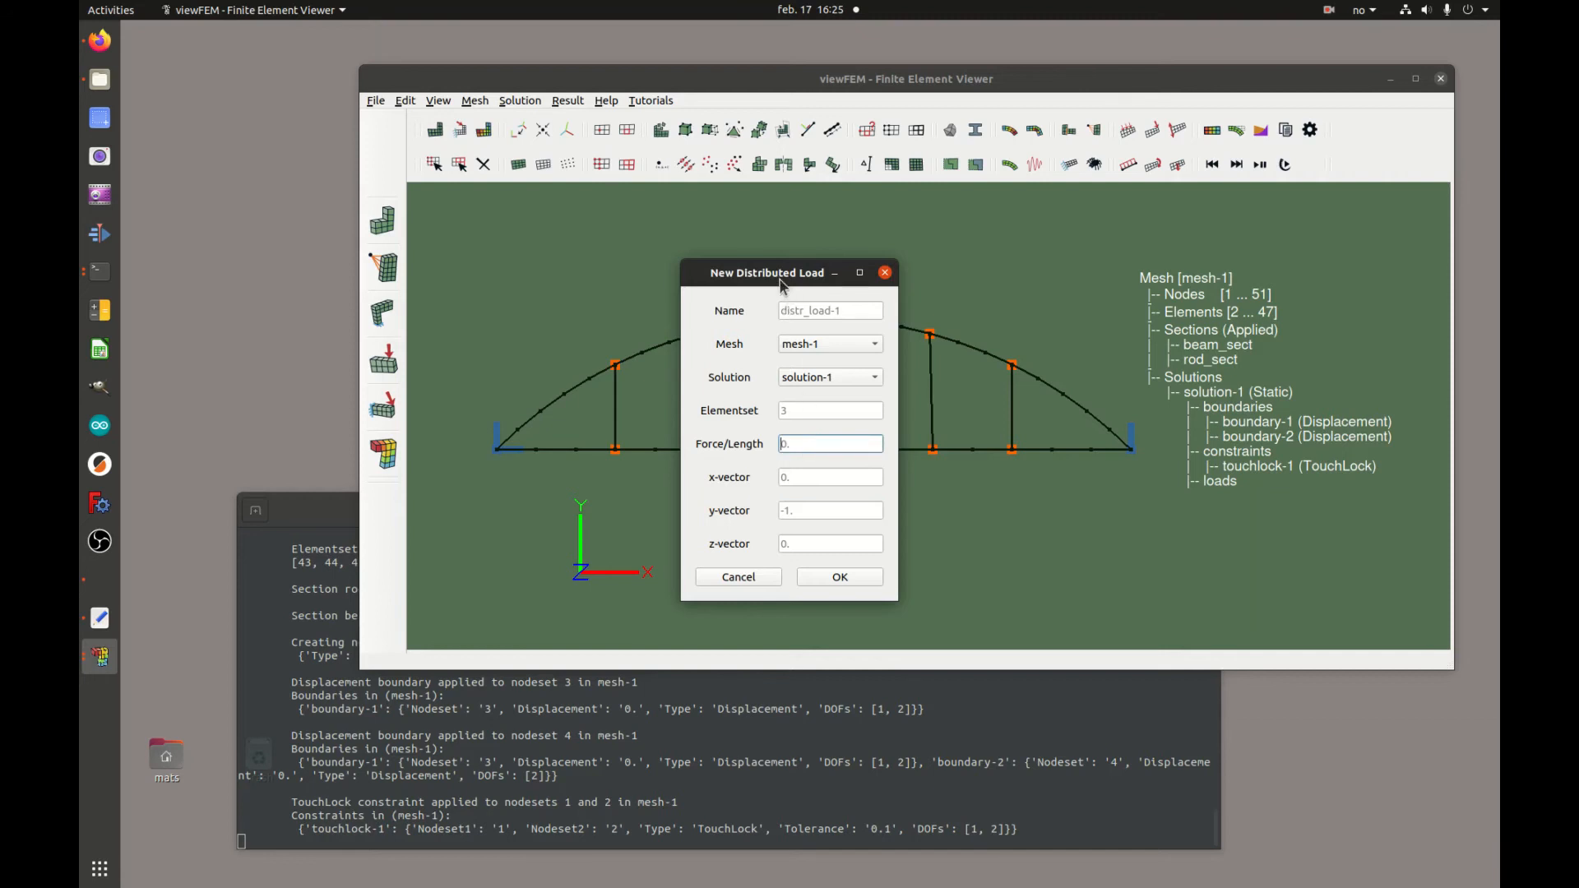
pyautogui.click(763, 577)
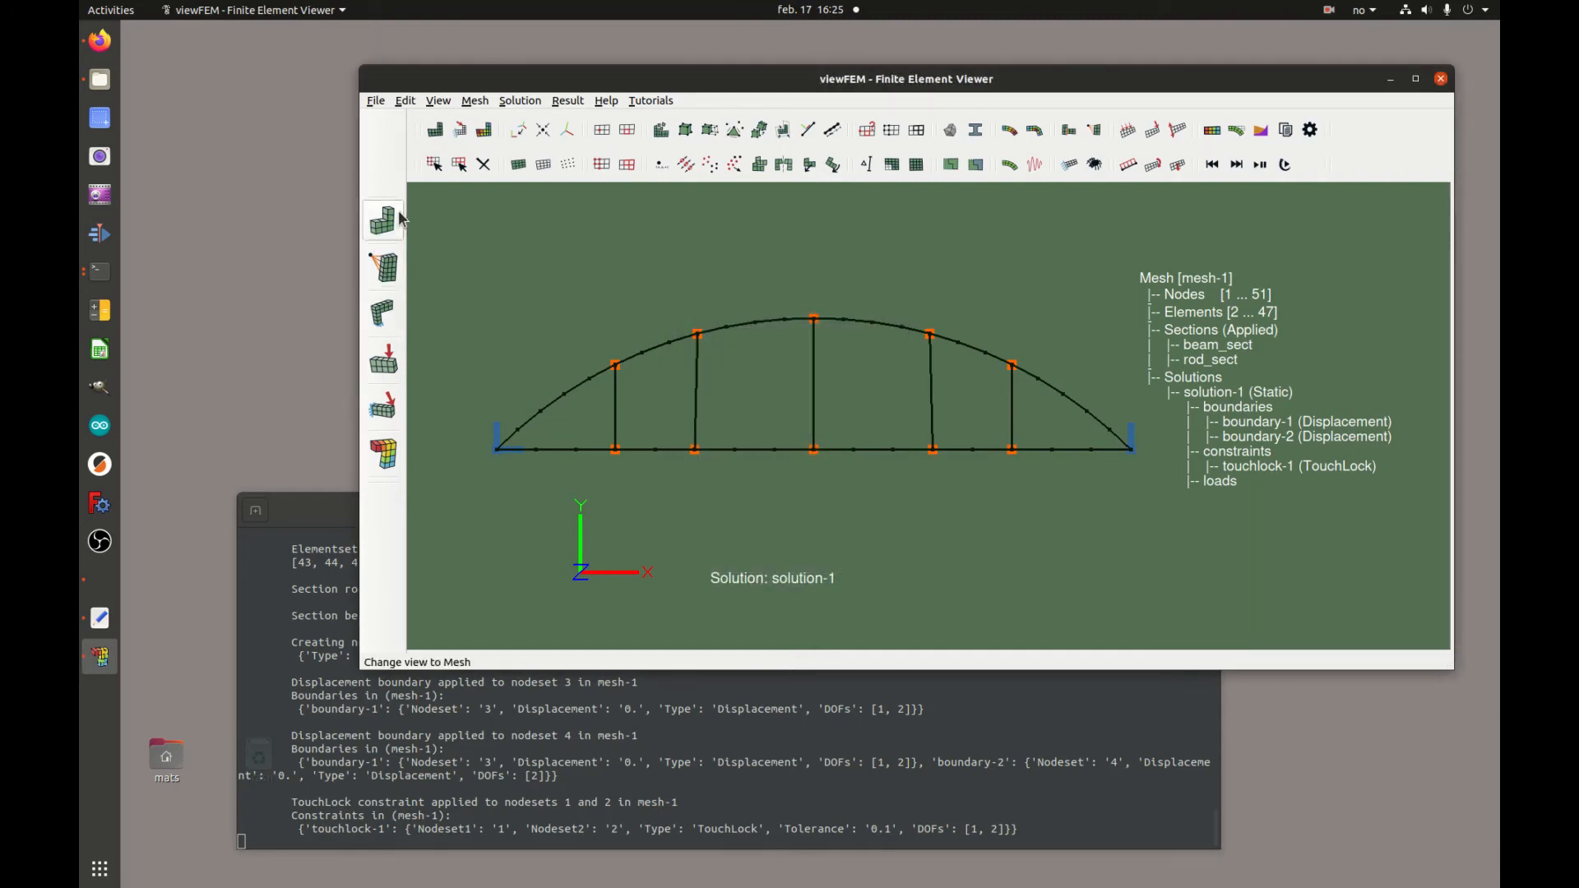
# Measure the distance between two selected nodes on the bottom chord
pyautogui.click(655, 450)
pyautogui.click(973, 450)
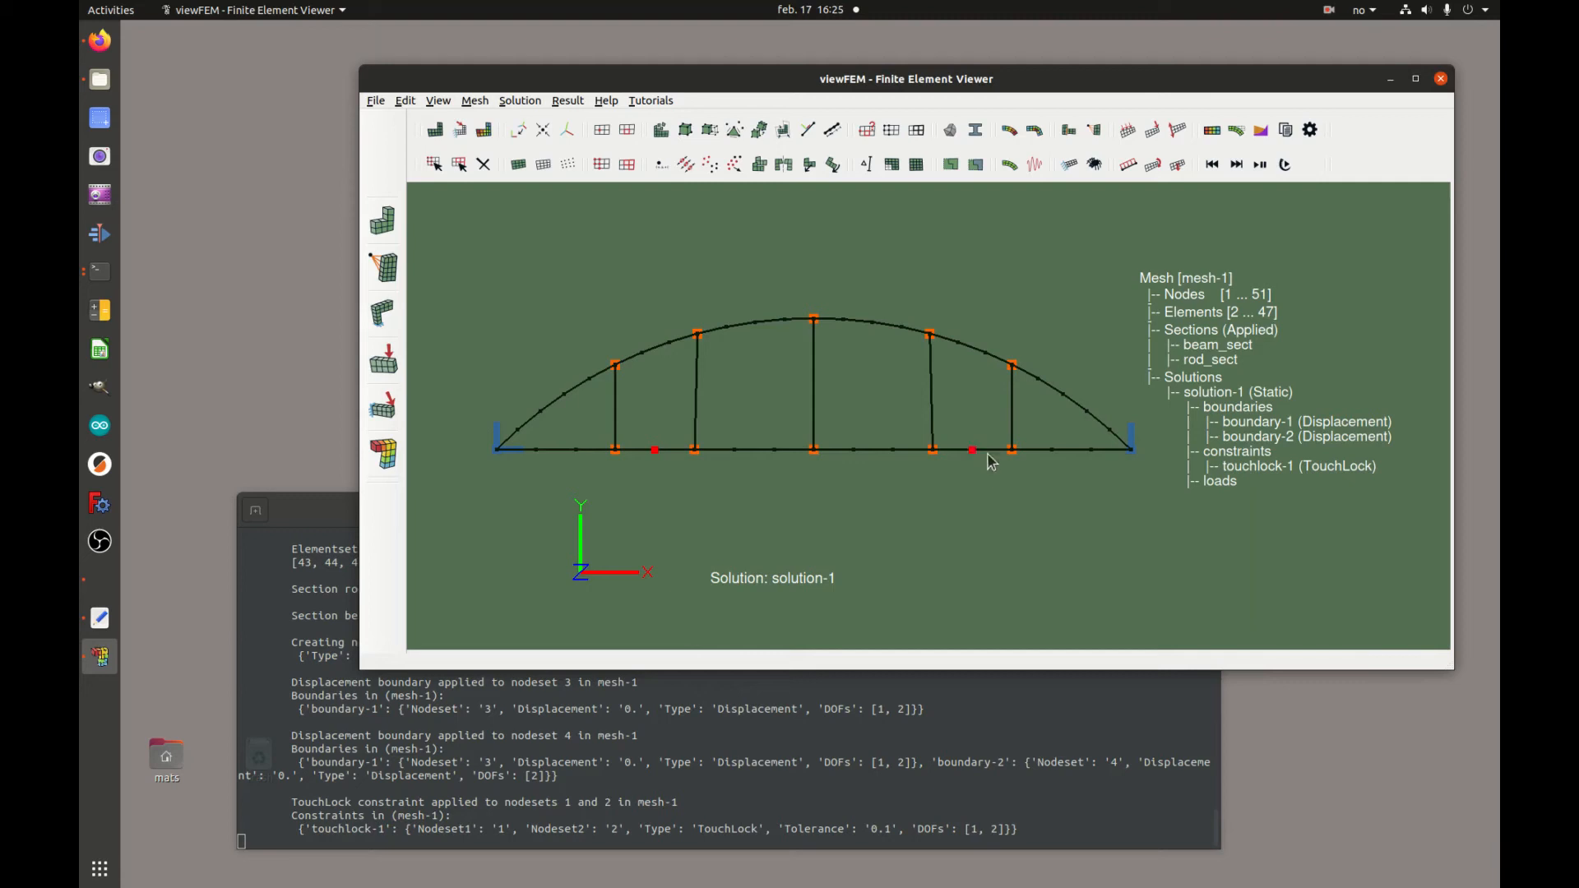
pyautogui.click(867, 166)
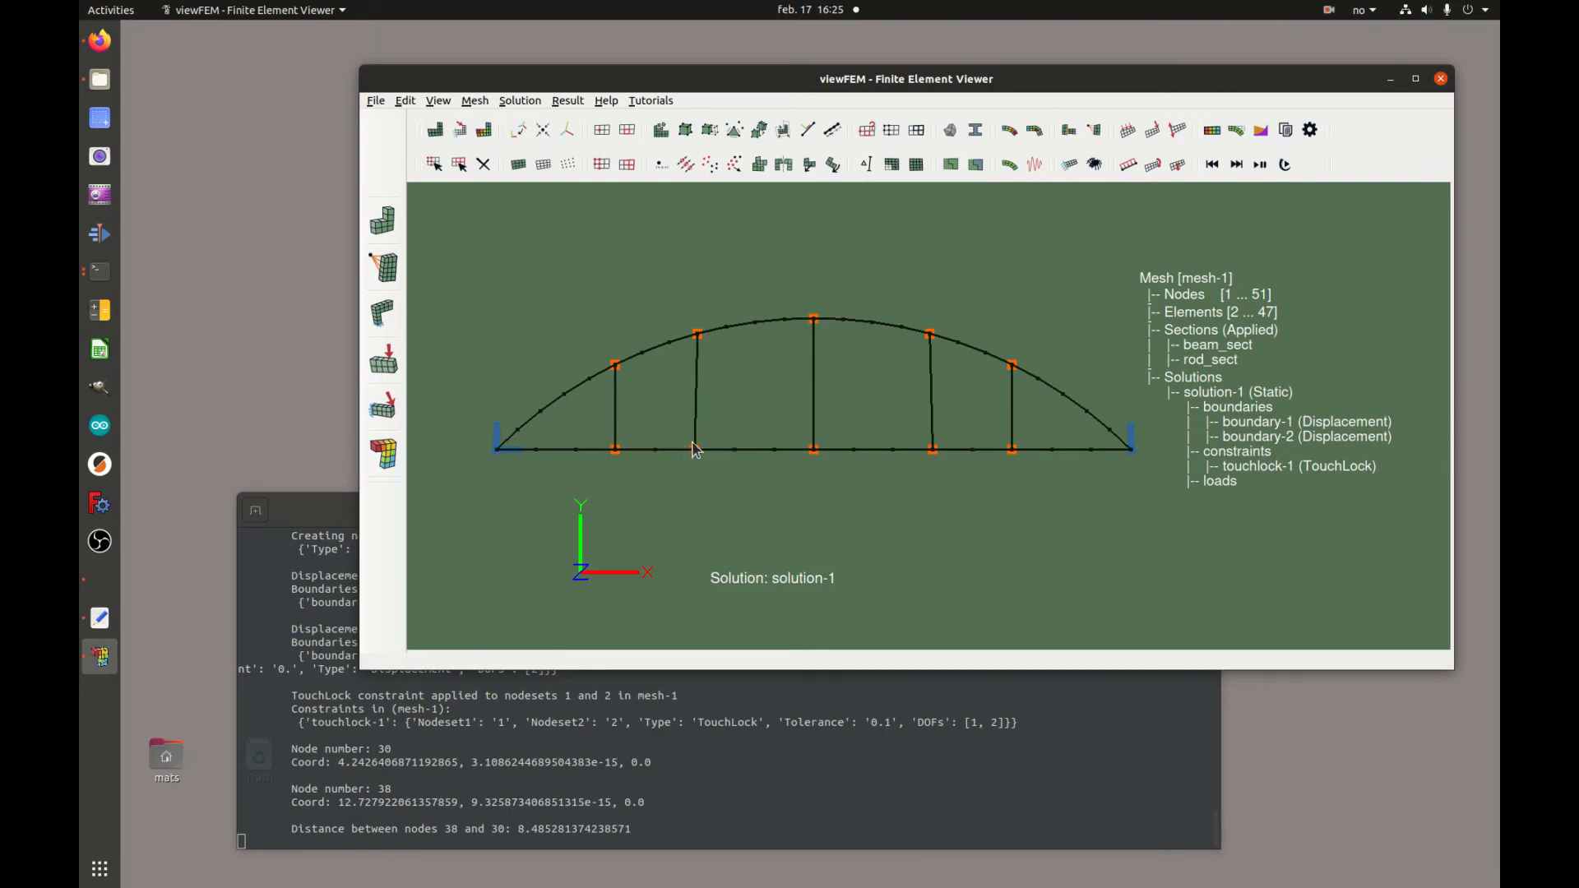
pyautogui.moveTo(687, 436); pyautogui.dragTo(669, 465)
# Apply a distributed load of 800 per length on elementset 3 in the negative y-direction
pyautogui.click(1129, 167)
pyautogui.click(832, 444)
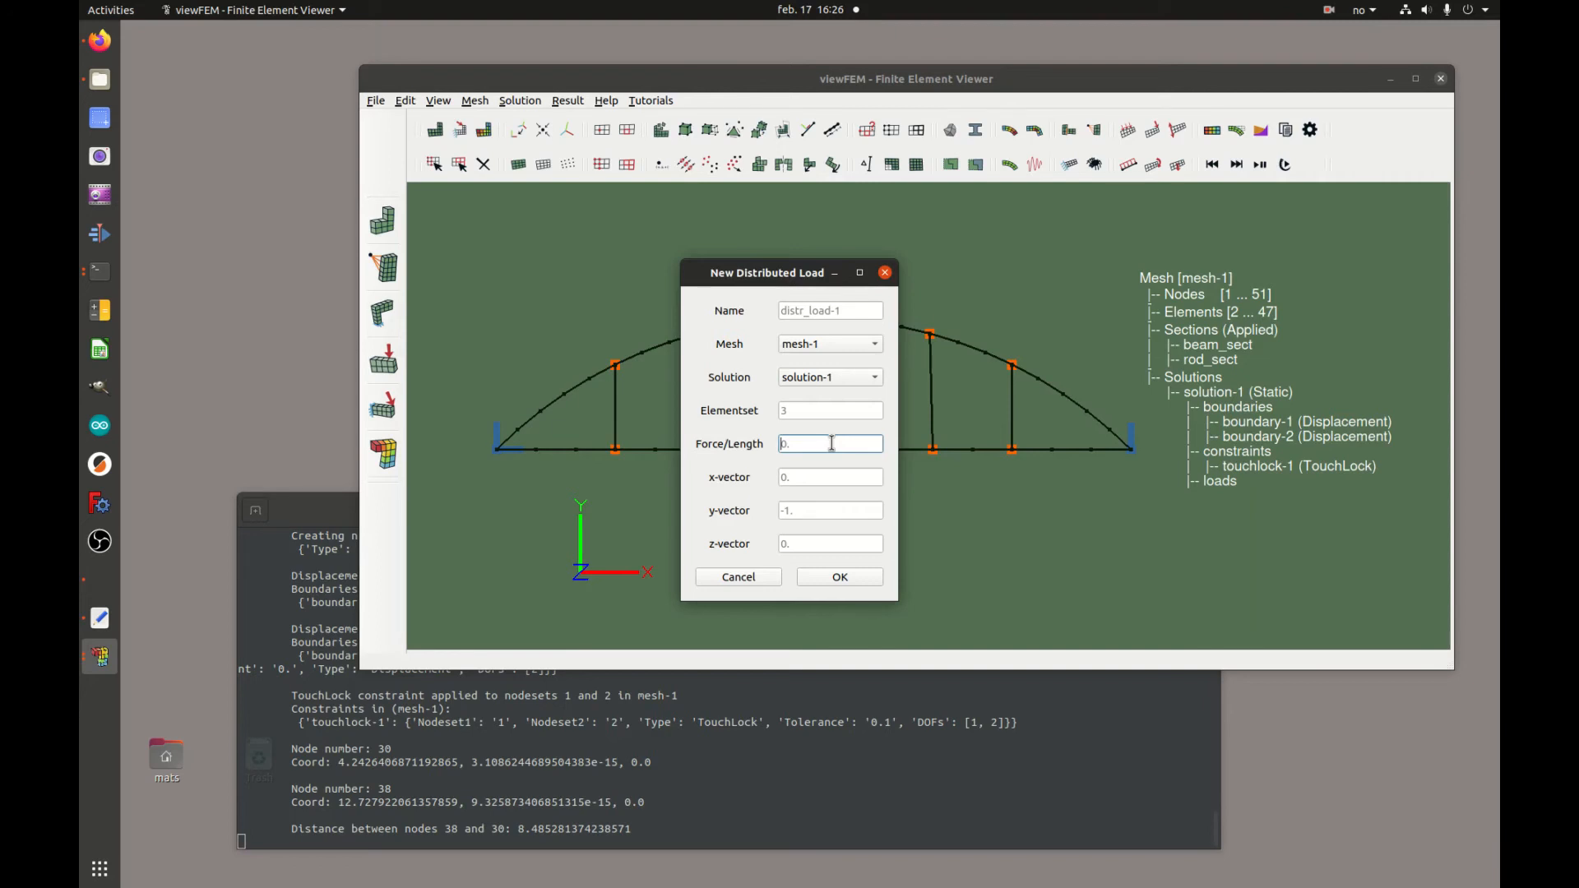
pyautogui.write('800')
pyautogui.click(846, 578)
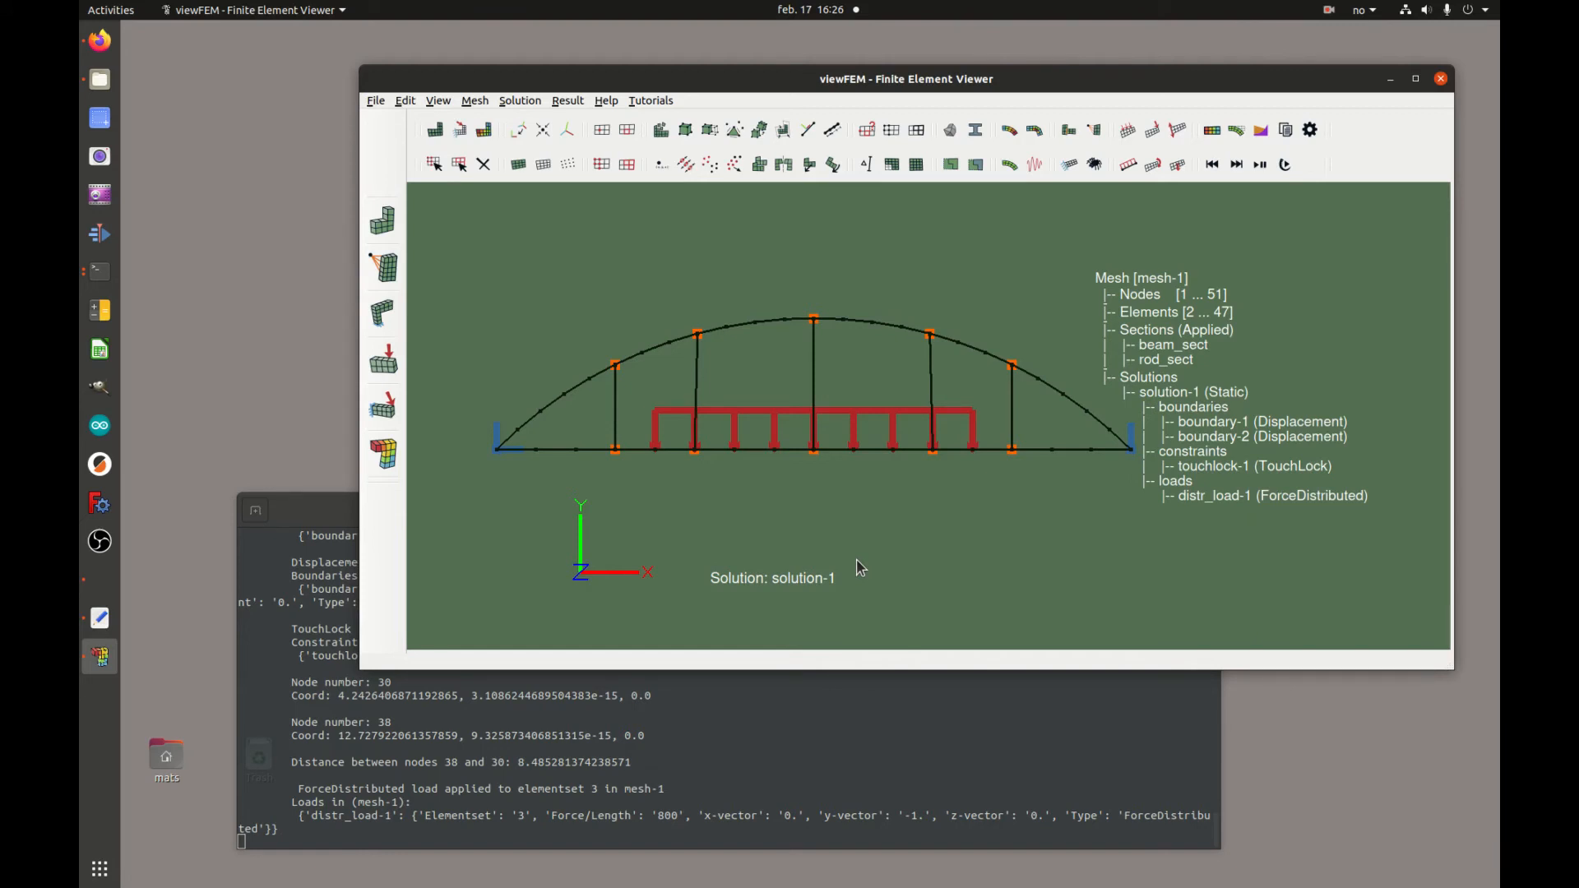
# Write a sol-file for solution-1 with stress and strain plot output turned off
pyautogui.click(1285, 130)
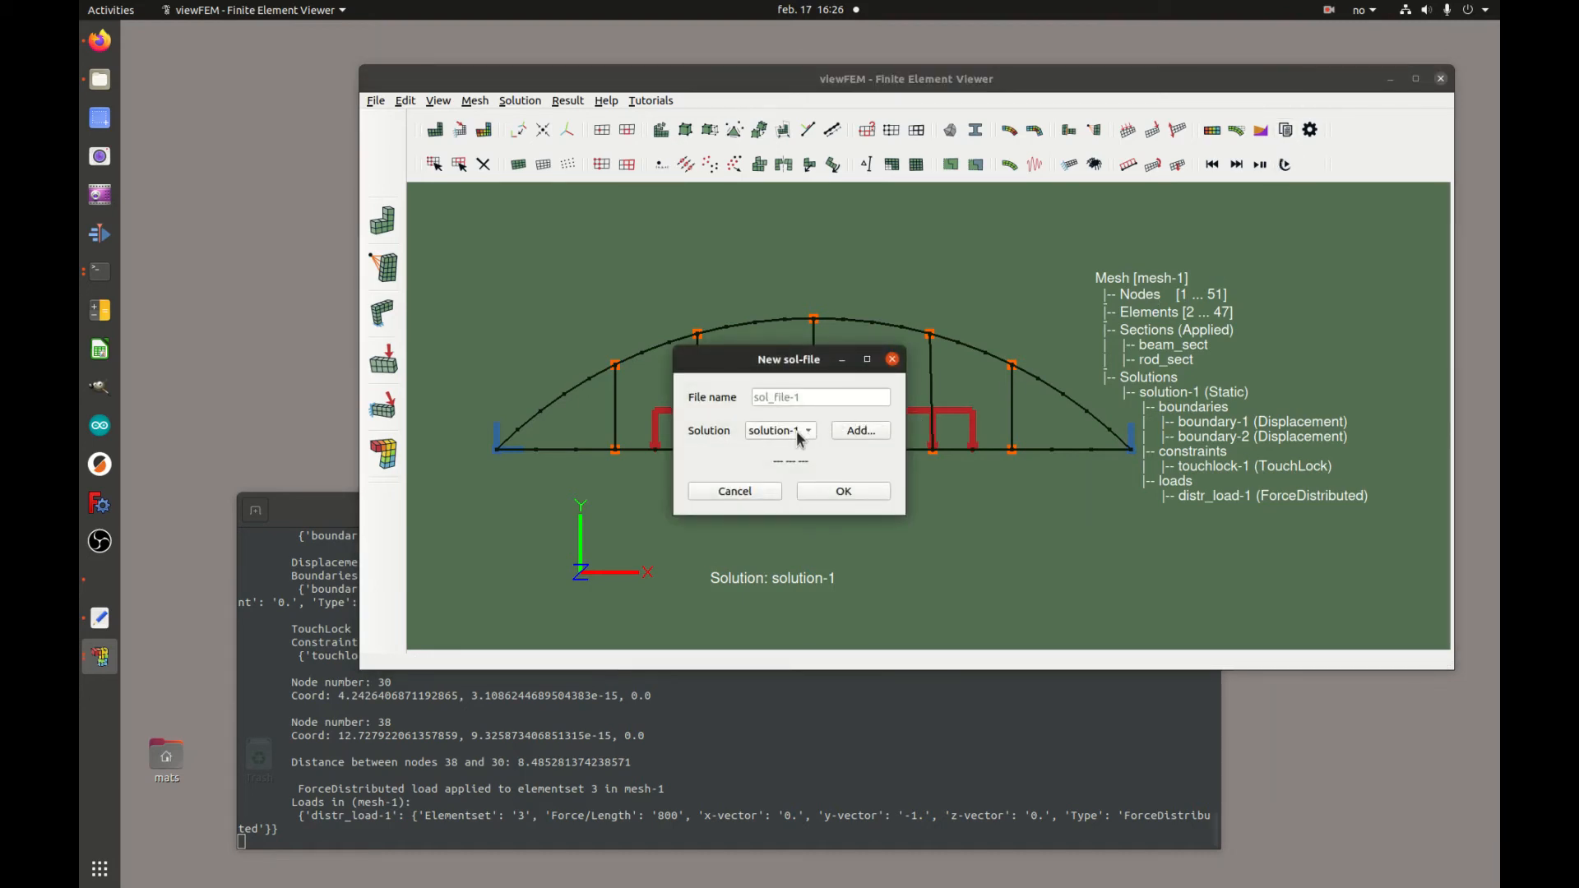
pyautogui.click(861, 431)
pyautogui.moveTo(847, 363); pyautogui.dragTo(835, 247)
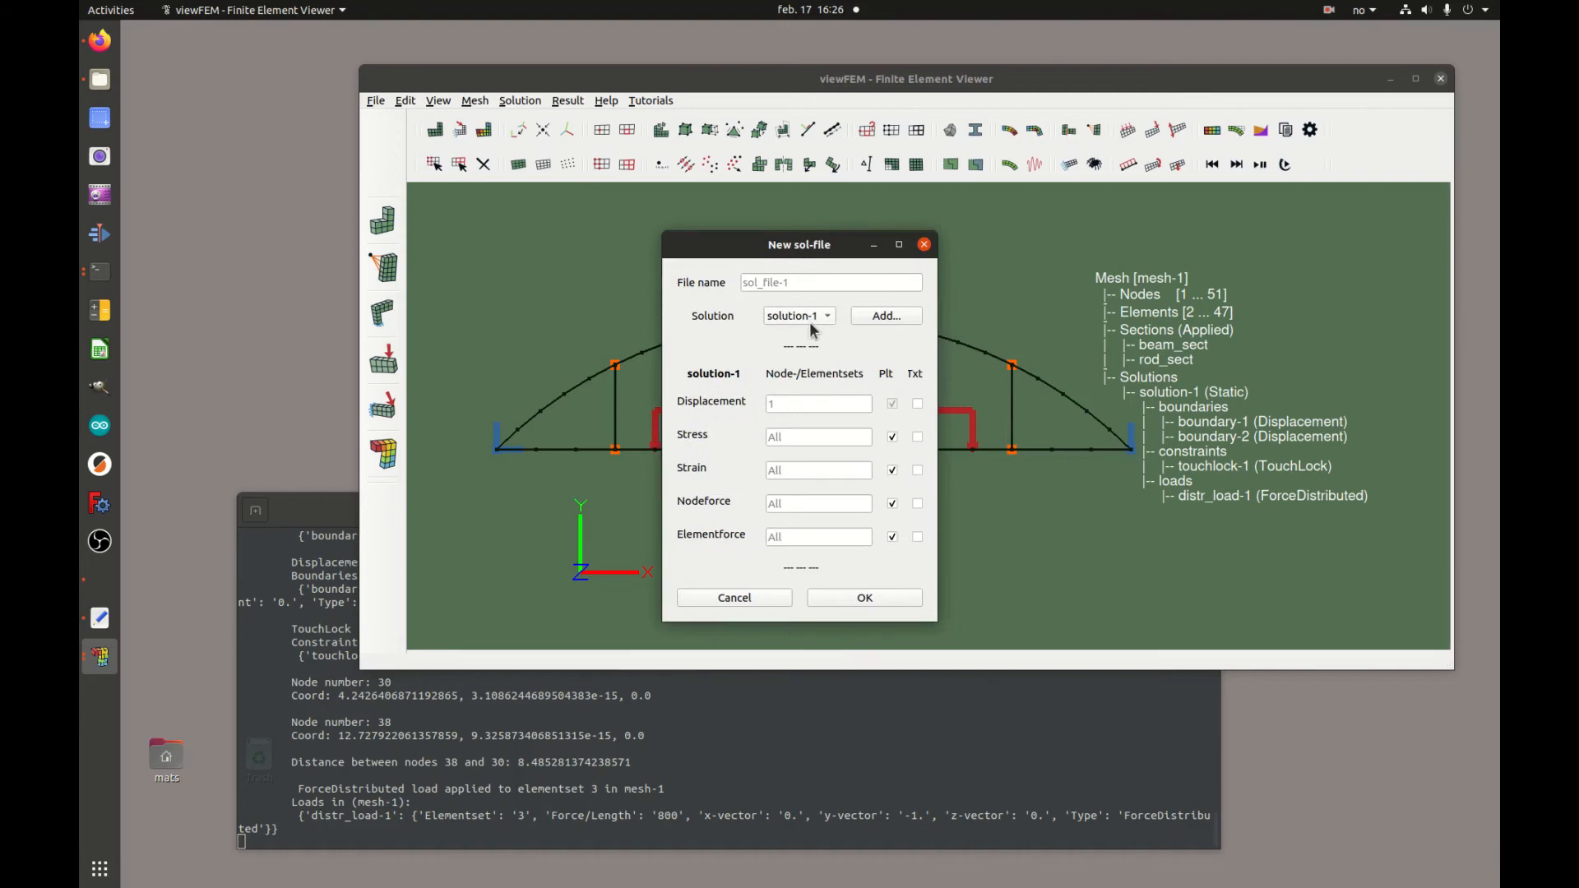
pyautogui.click(893, 471)
pyautogui.click(893, 437)
pyautogui.click(876, 601)
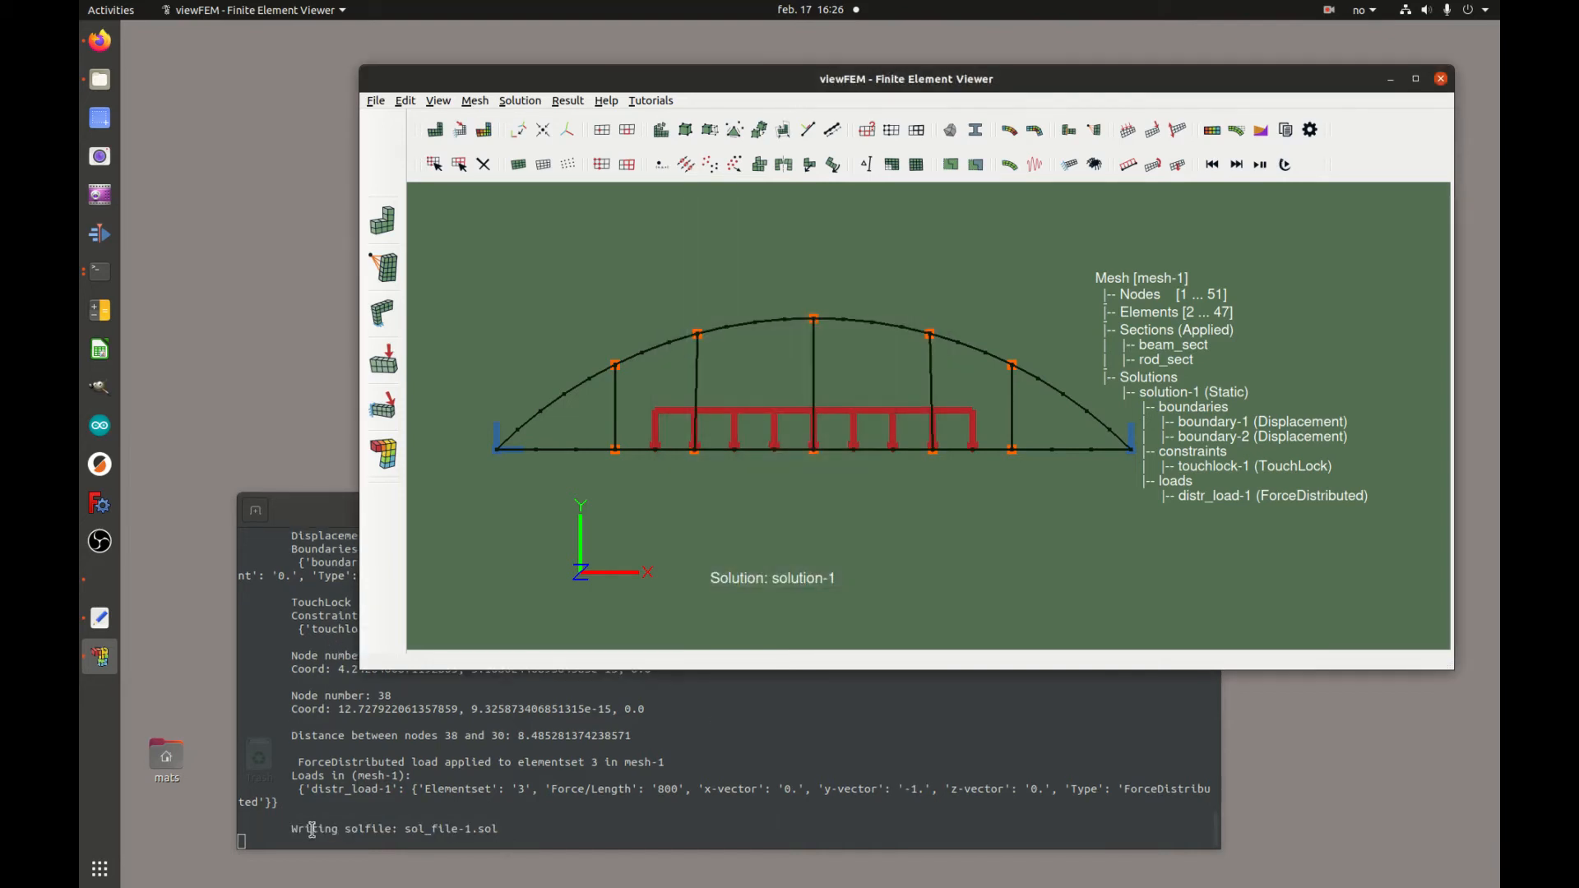
pyautogui.moveTo(506, 829); pyautogui.dragTo(296, 828)
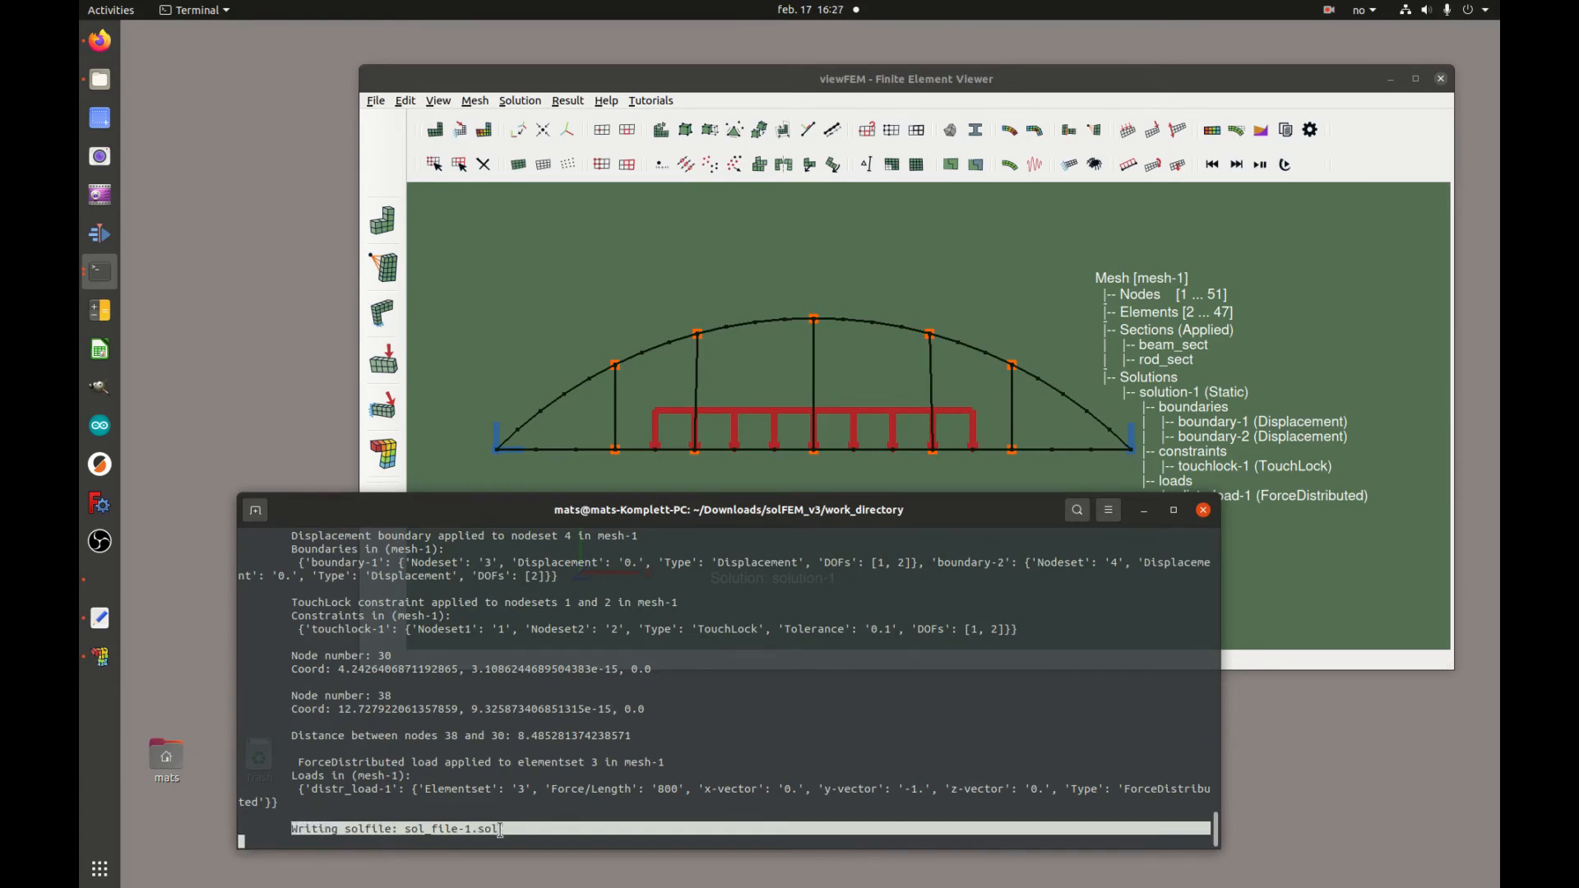
pyautogui.click(1326, 115)
pyautogui.click(1311, 129)
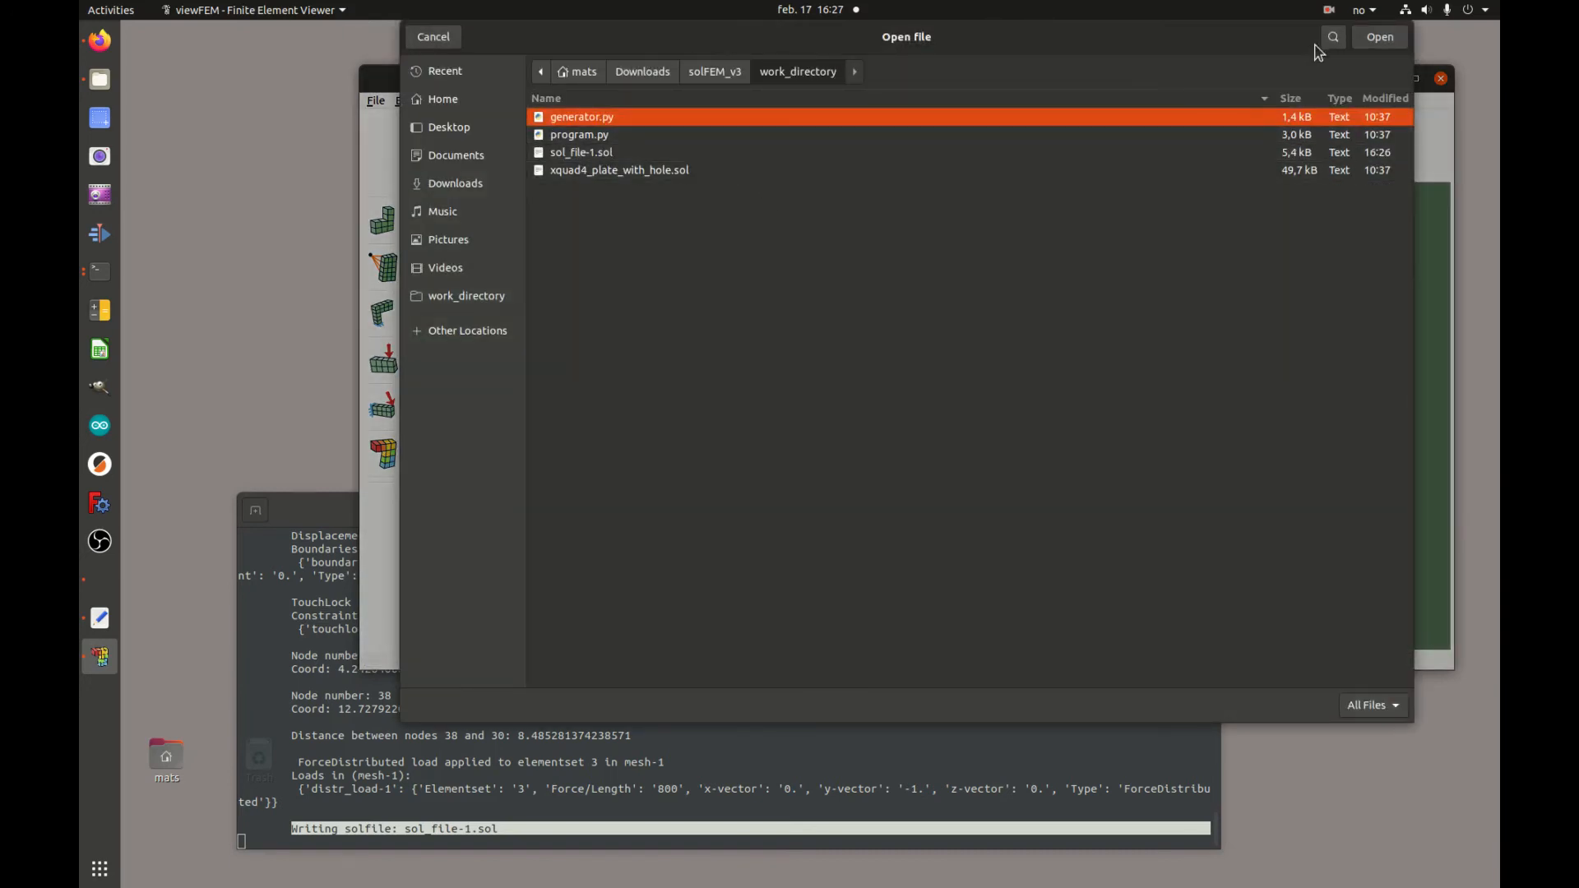
pyautogui.click(433, 36)
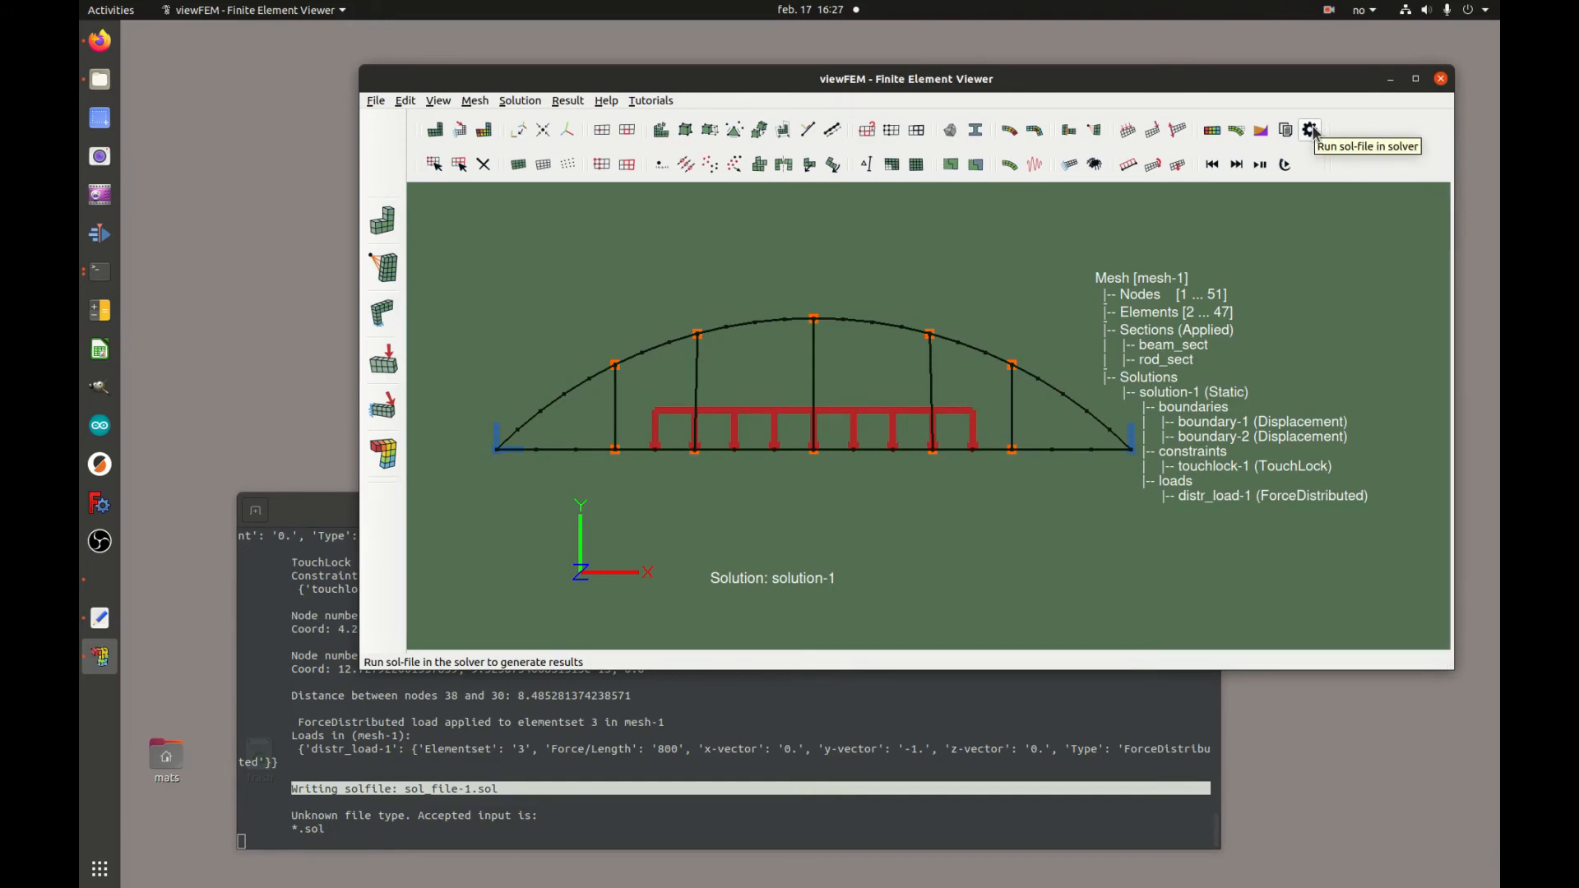
# Run sol_file-1.sol in the solver and review the solver output
pyautogui.click(1313, 130)
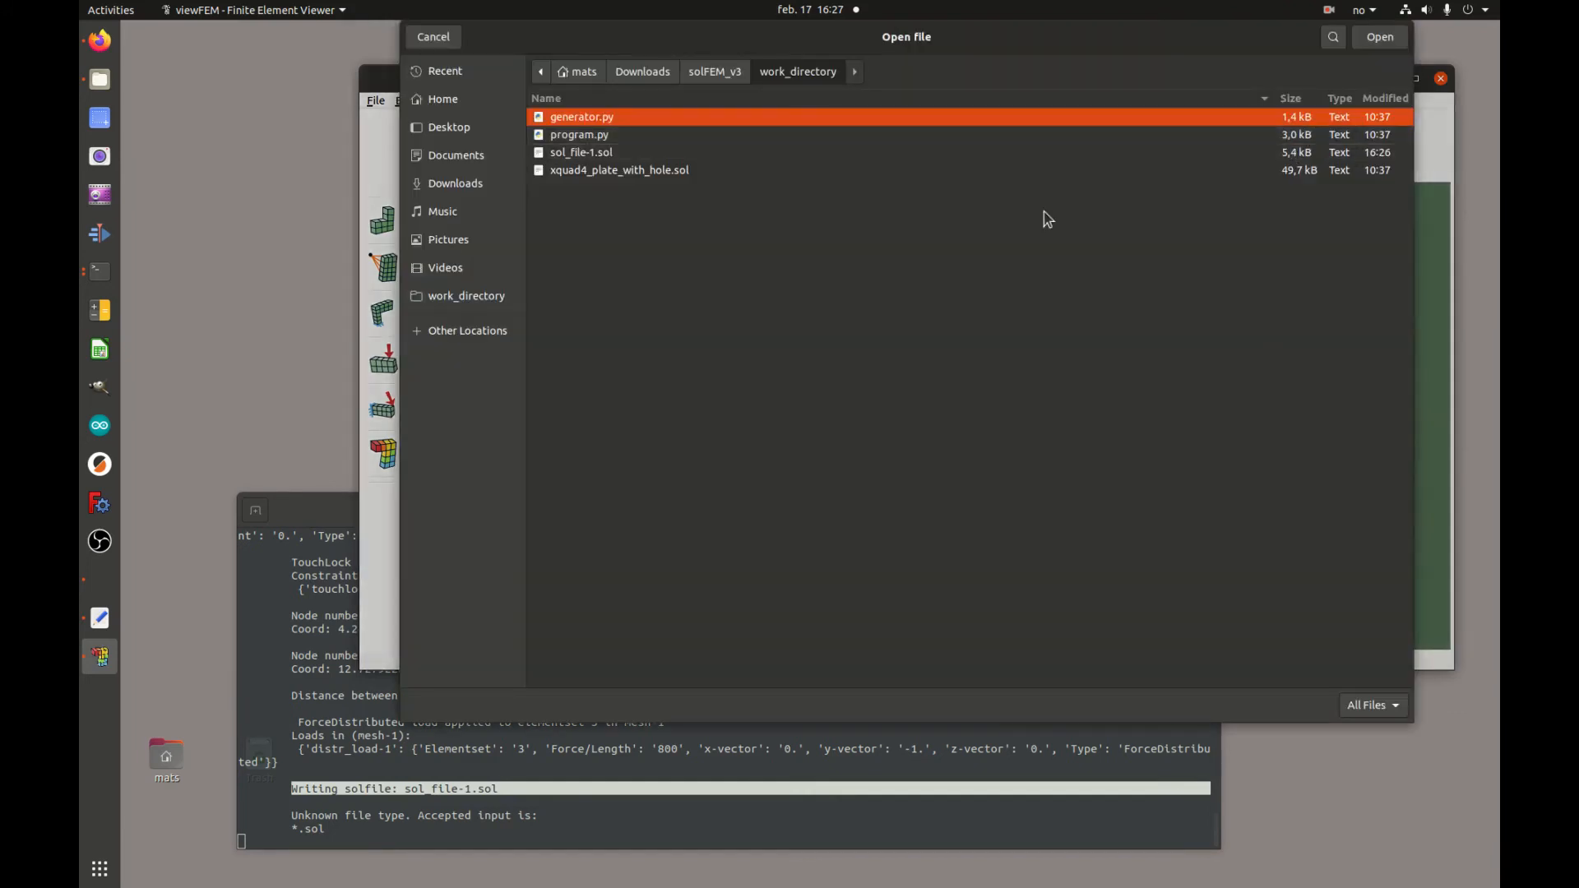
pyautogui.click(599, 160)
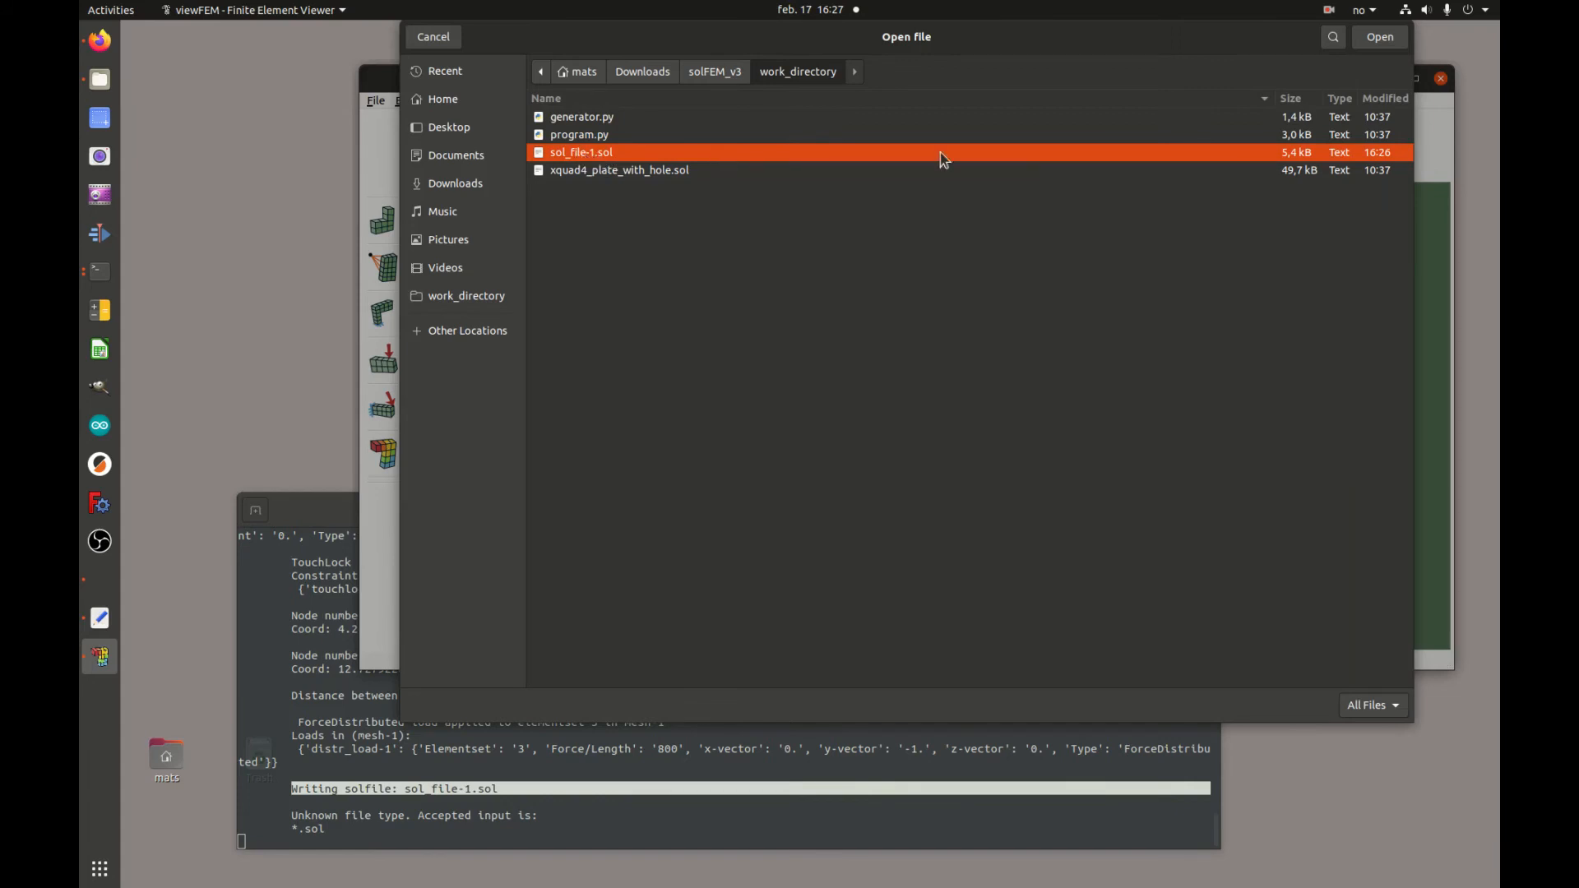
pyautogui.click(1385, 36)
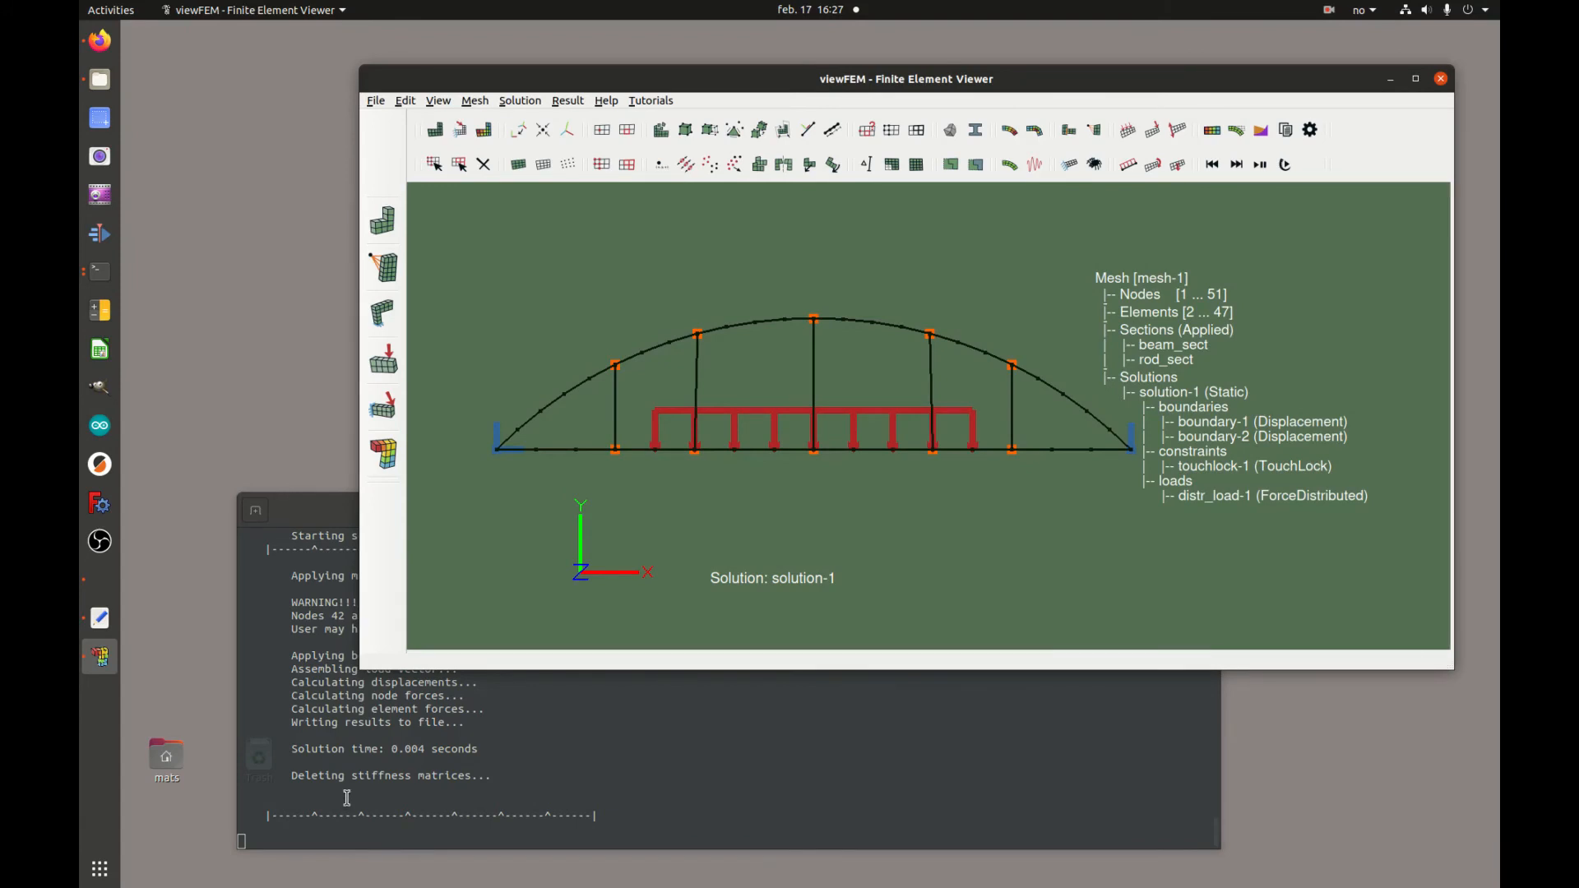
pyautogui.scroll(4, 346, 798)
pyautogui.scroll(3, 346, 796)
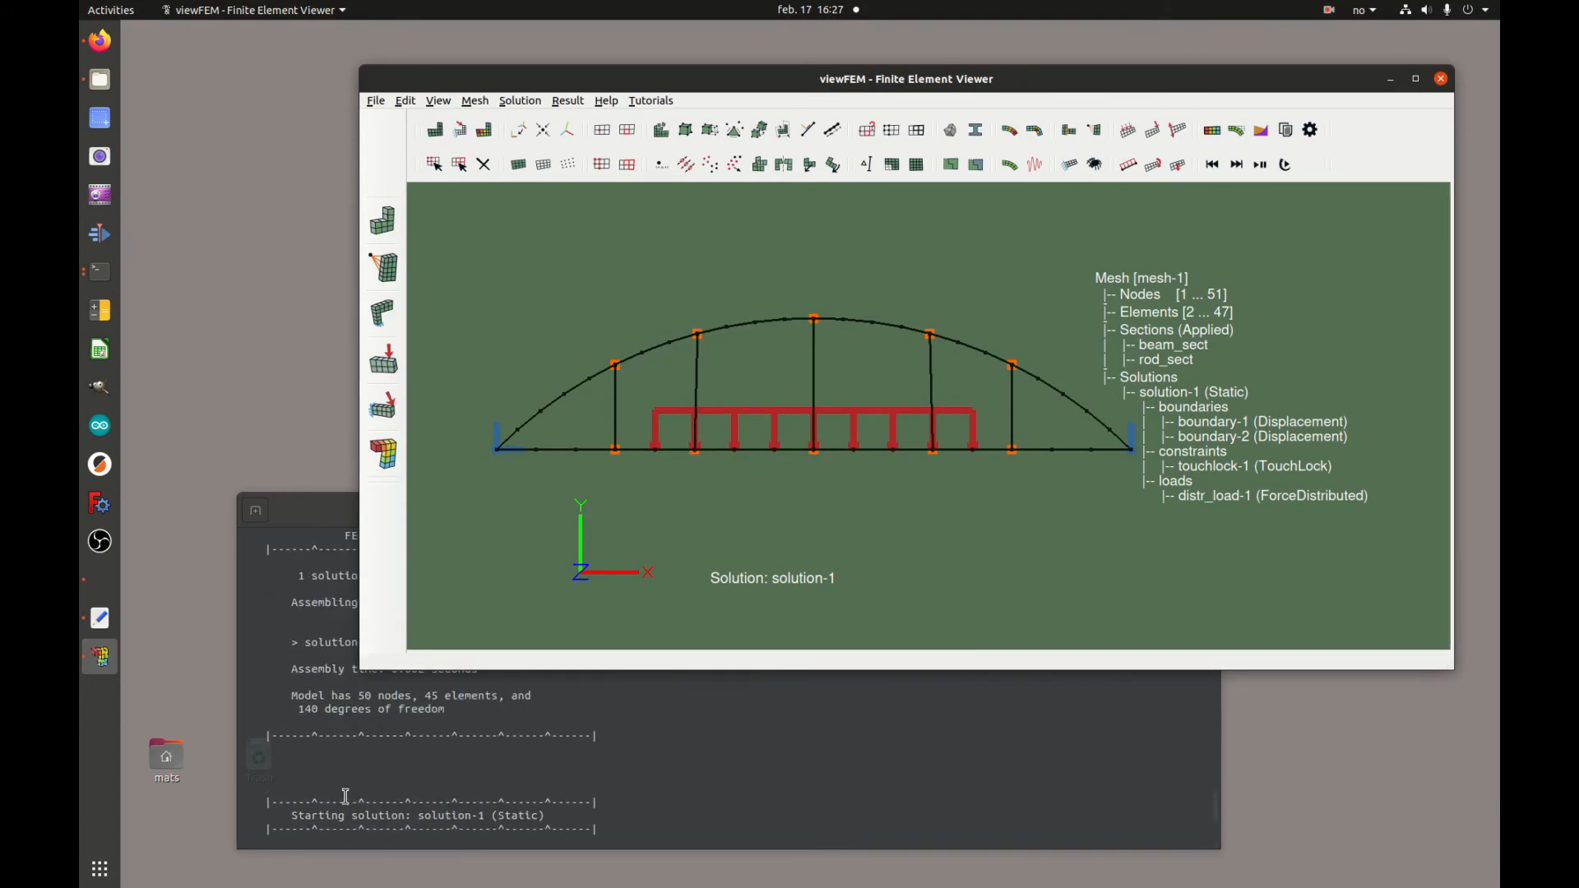
pyautogui.scroll(-4, 346, 796)
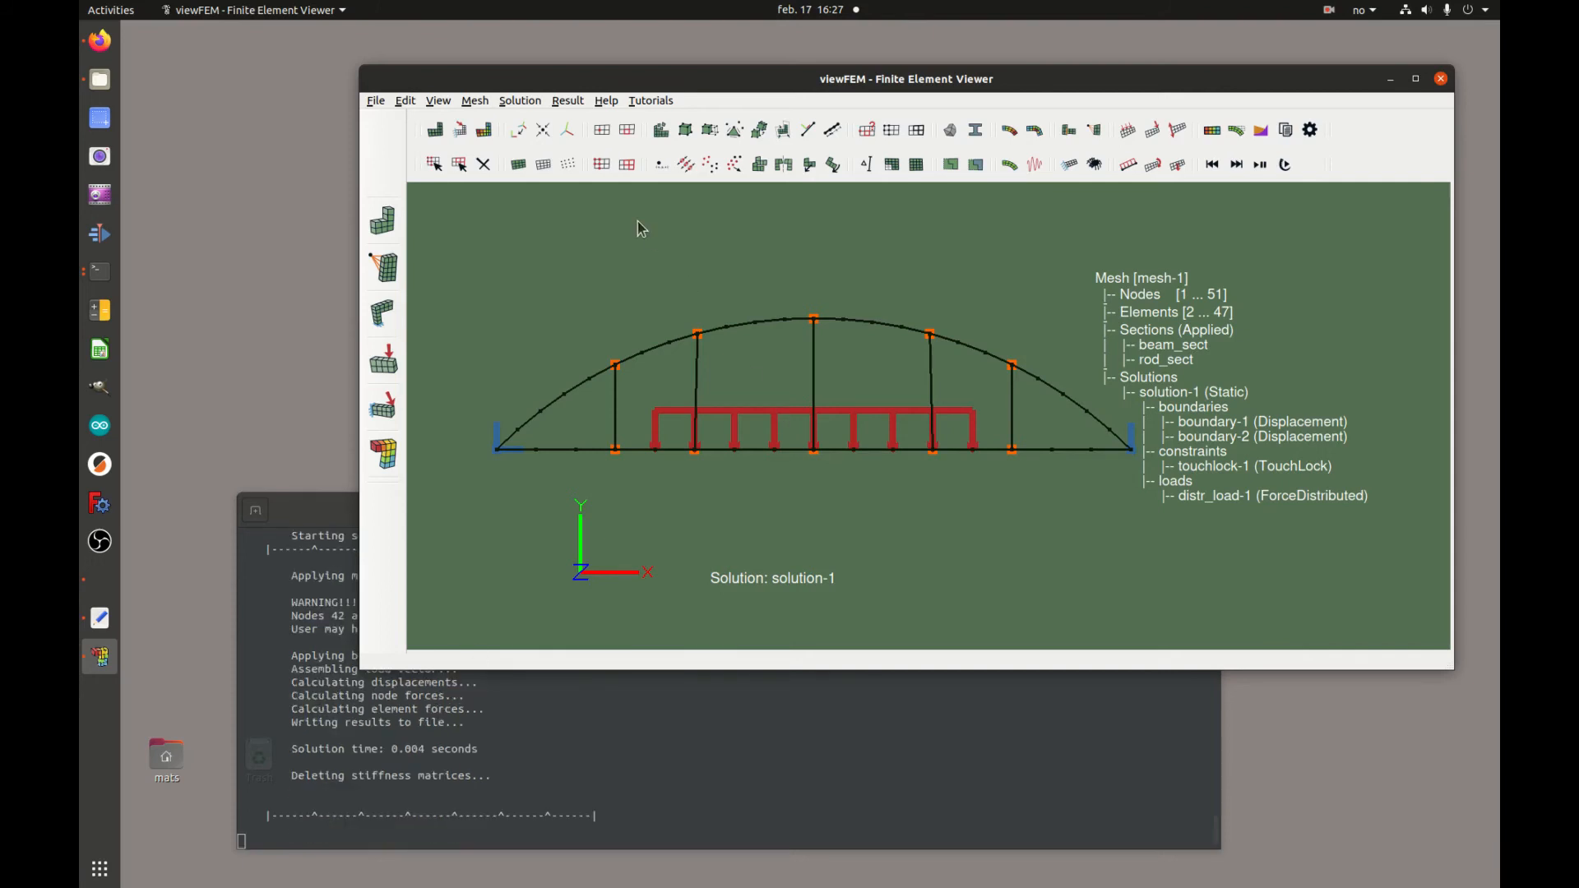
# Open the result file sol_file-1.out
pyautogui.click(377, 102)
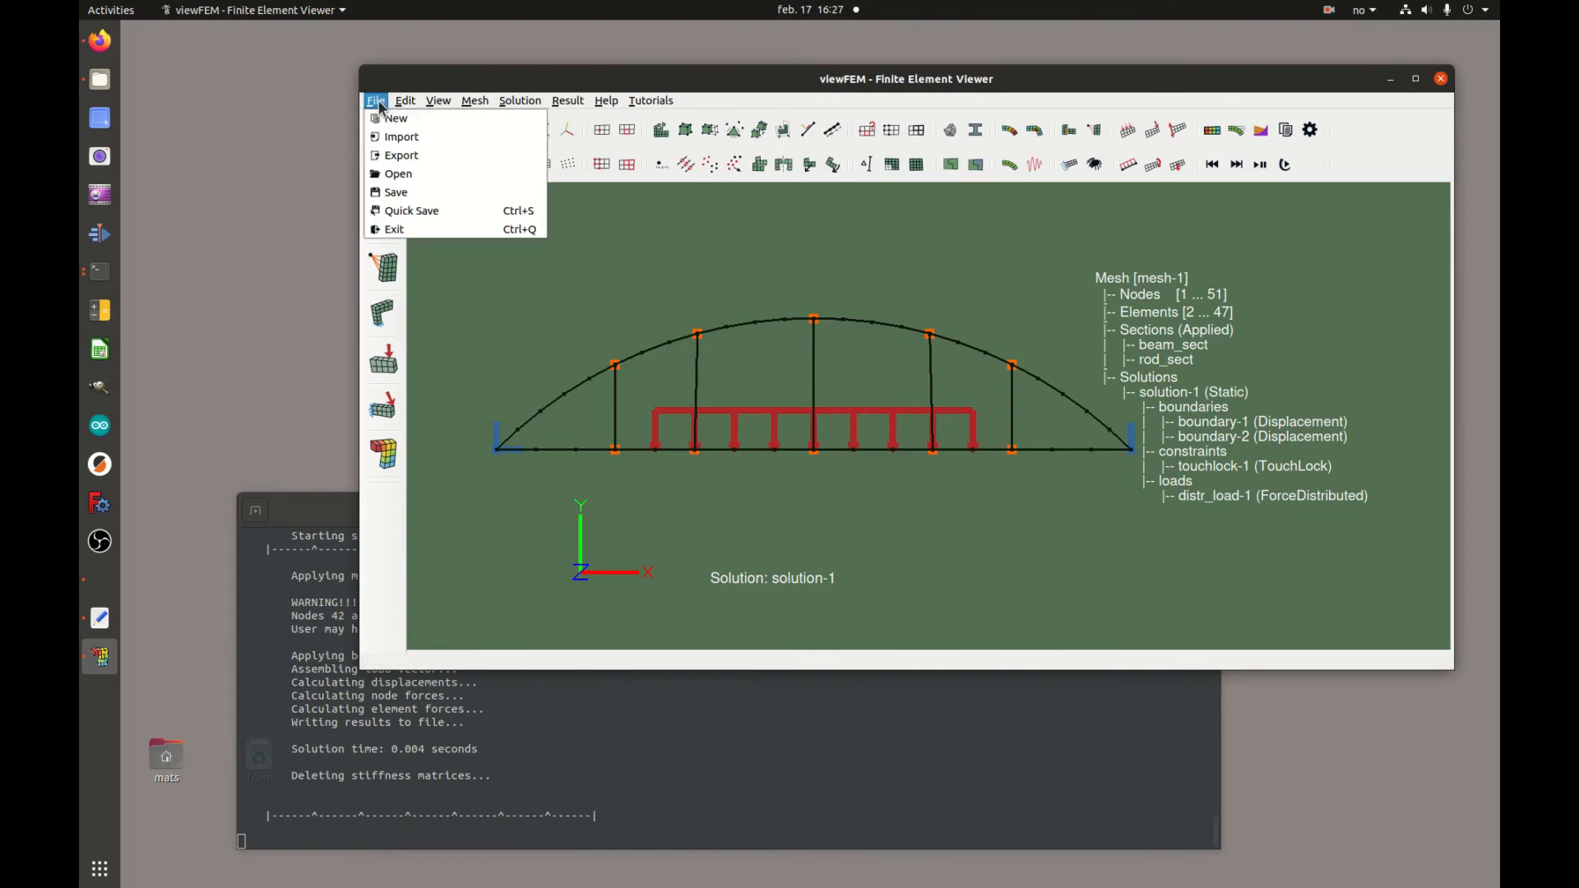
pyautogui.click(425, 176)
pyautogui.click(613, 153)
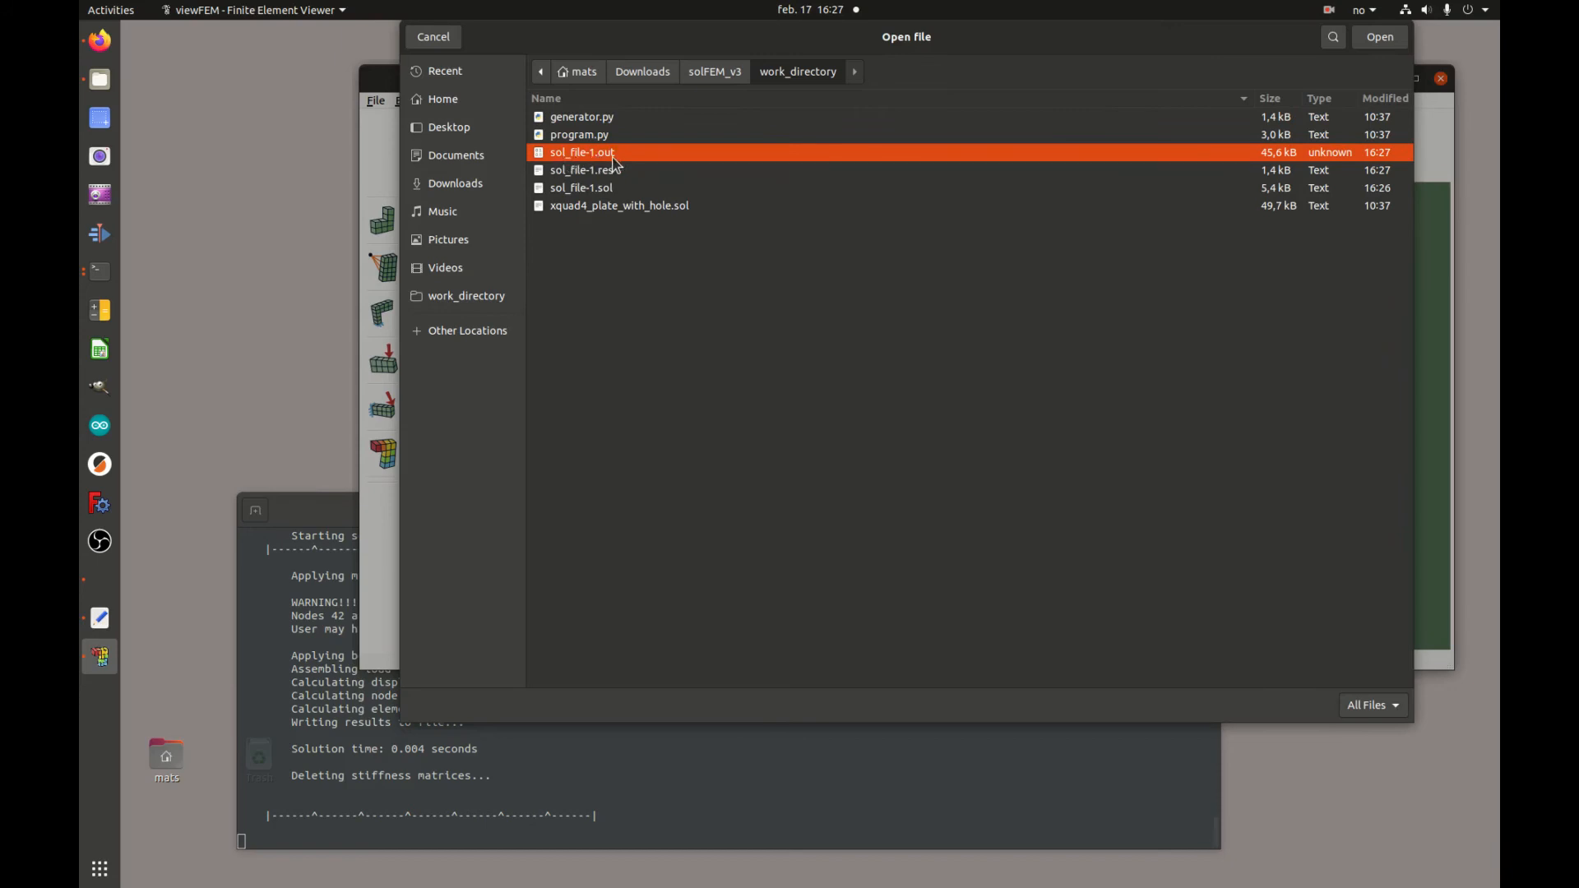
pyautogui.click(1382, 43)
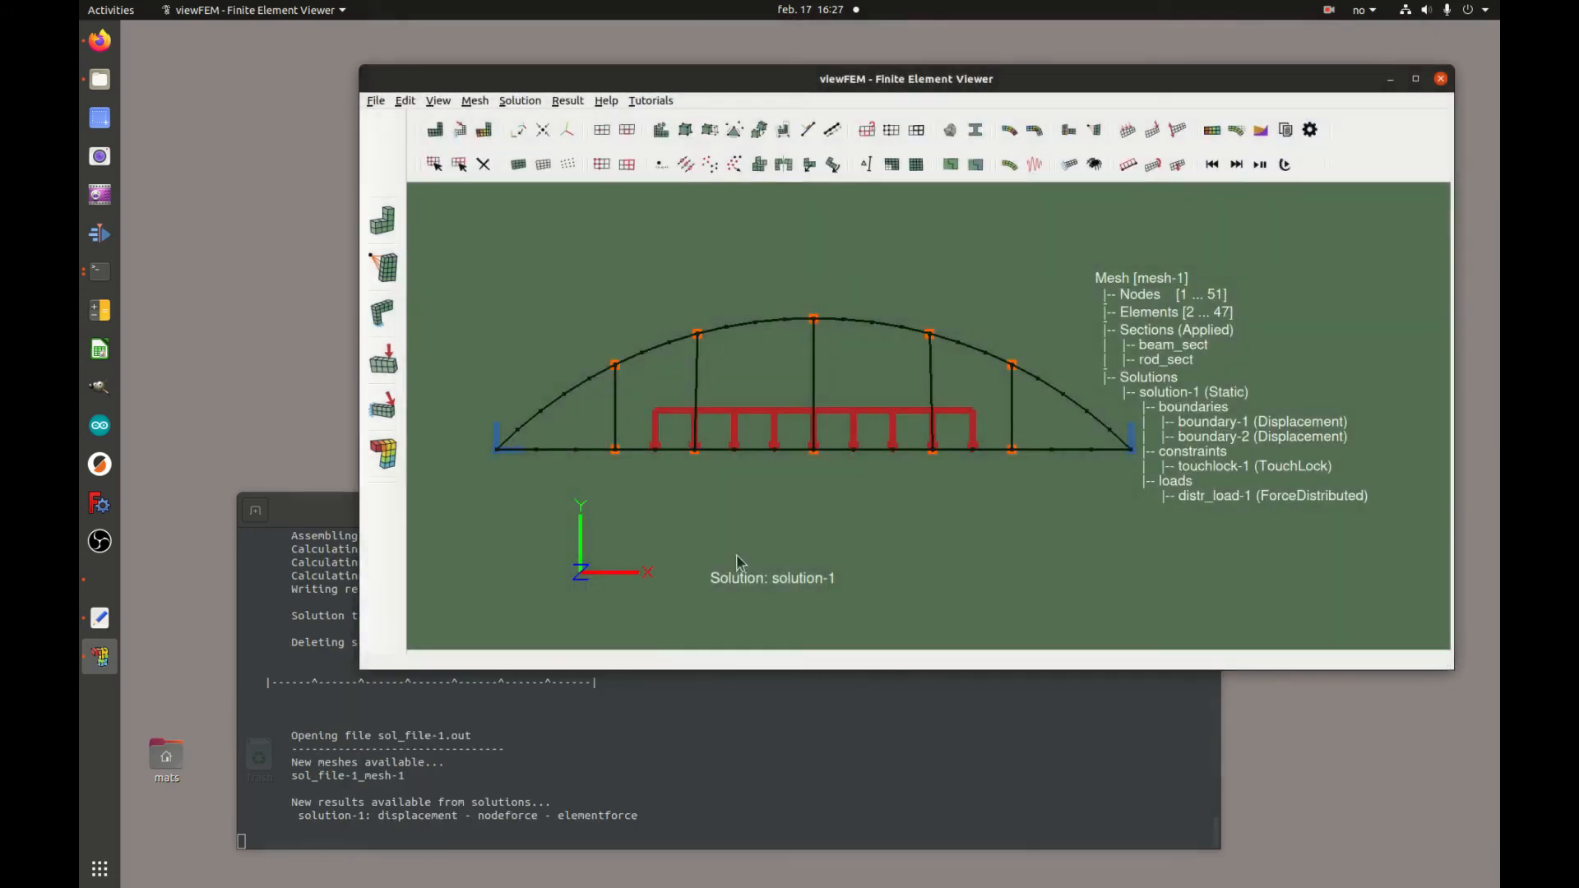
pyautogui.moveTo(293, 802); pyautogui.dragTo(561, 806)
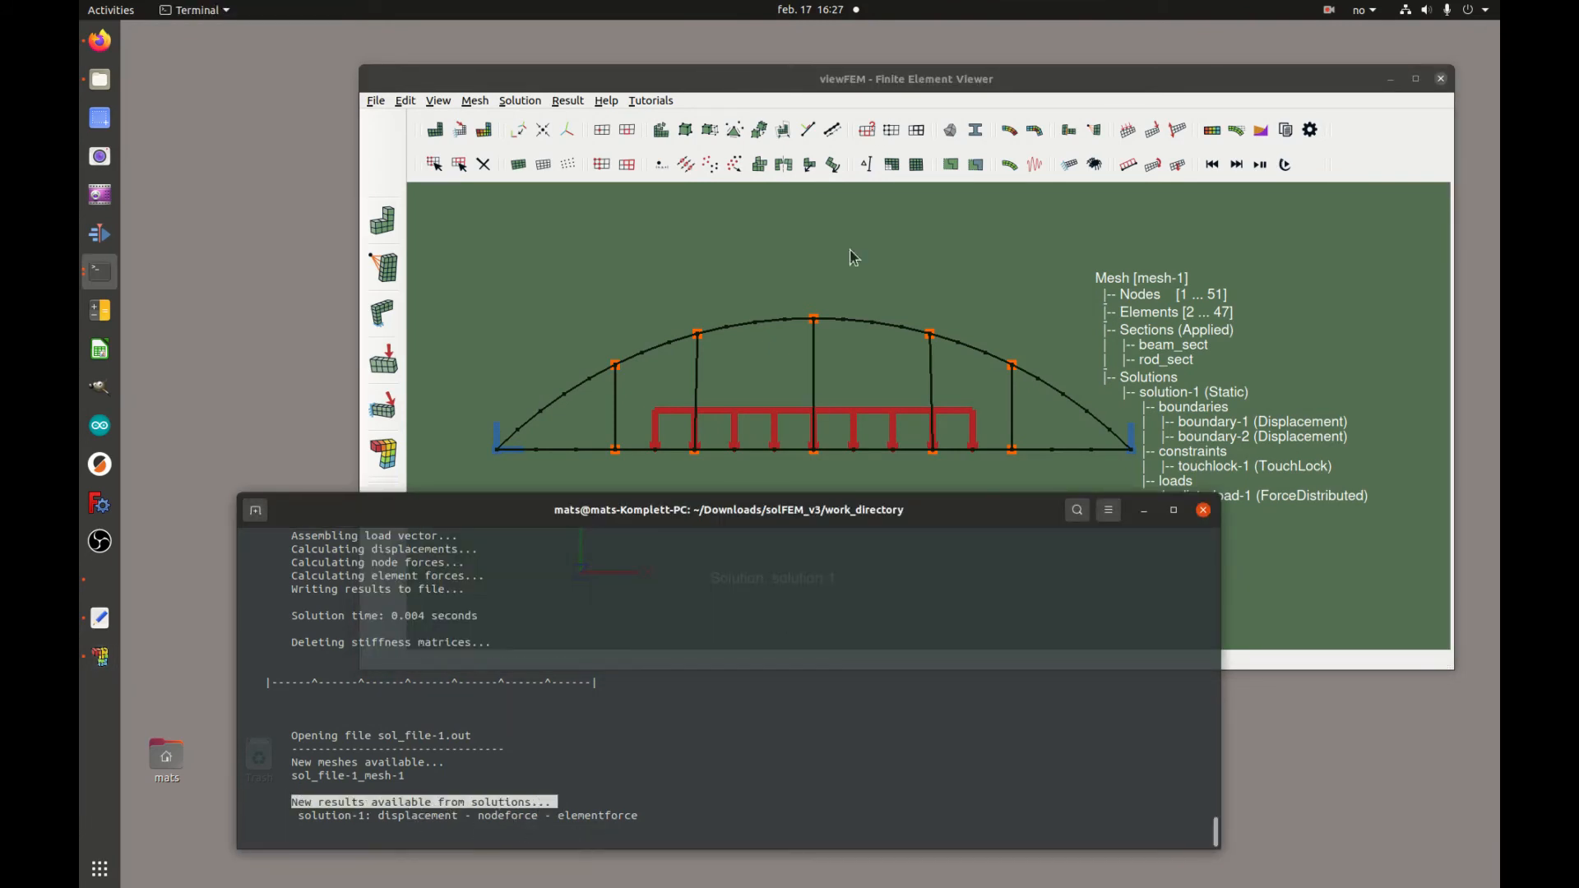
pyautogui.click(886, 85)
pyautogui.click(485, 132)
pyautogui.click(857, 428)
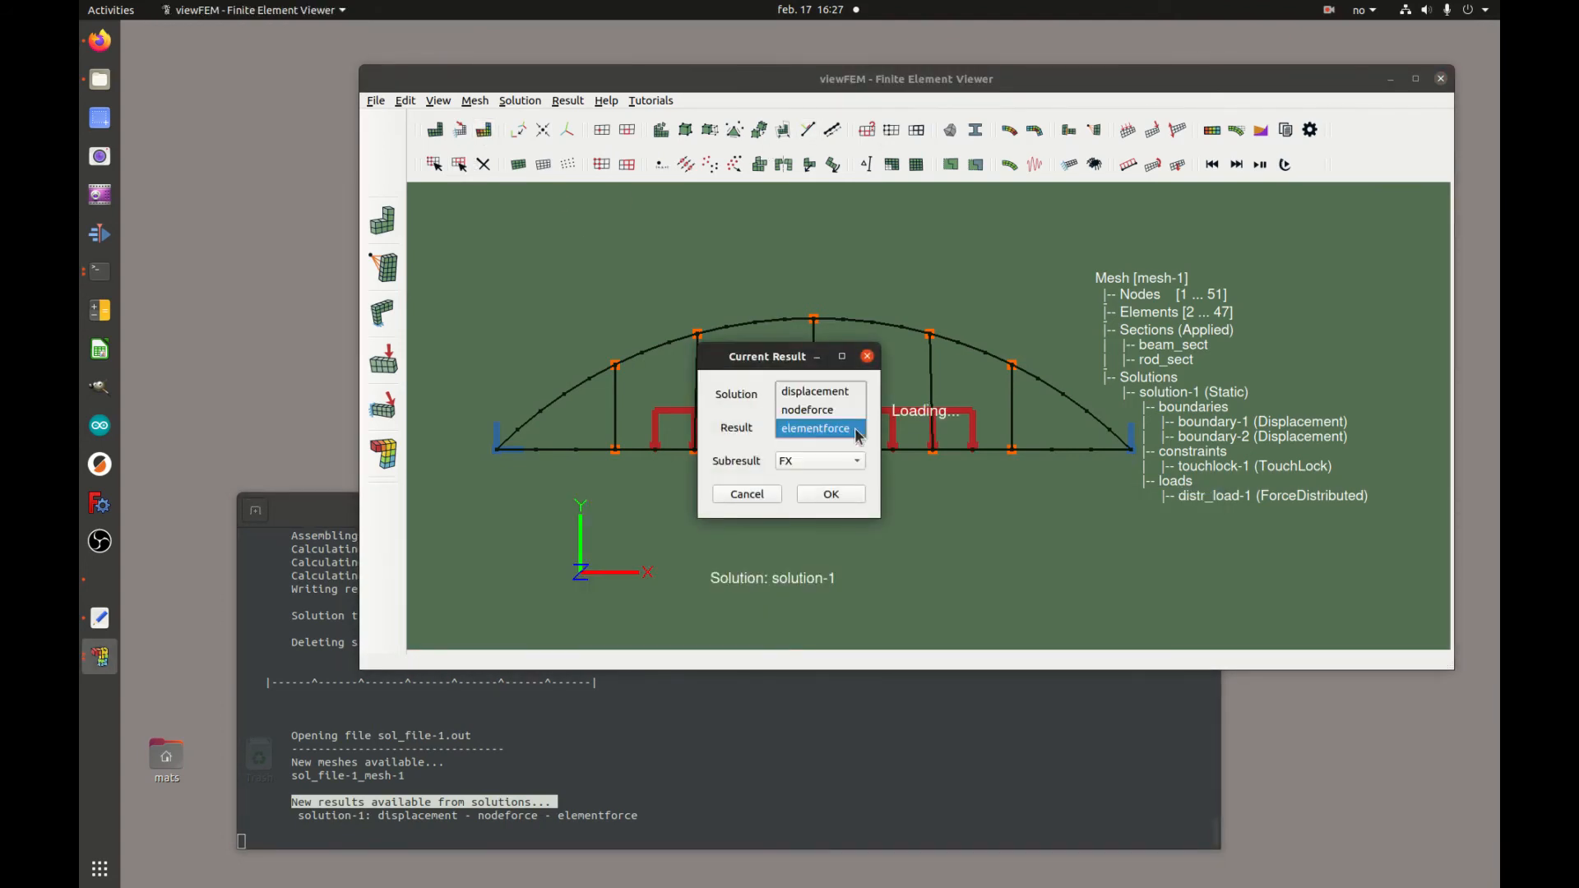
pyautogui.click(853, 398)
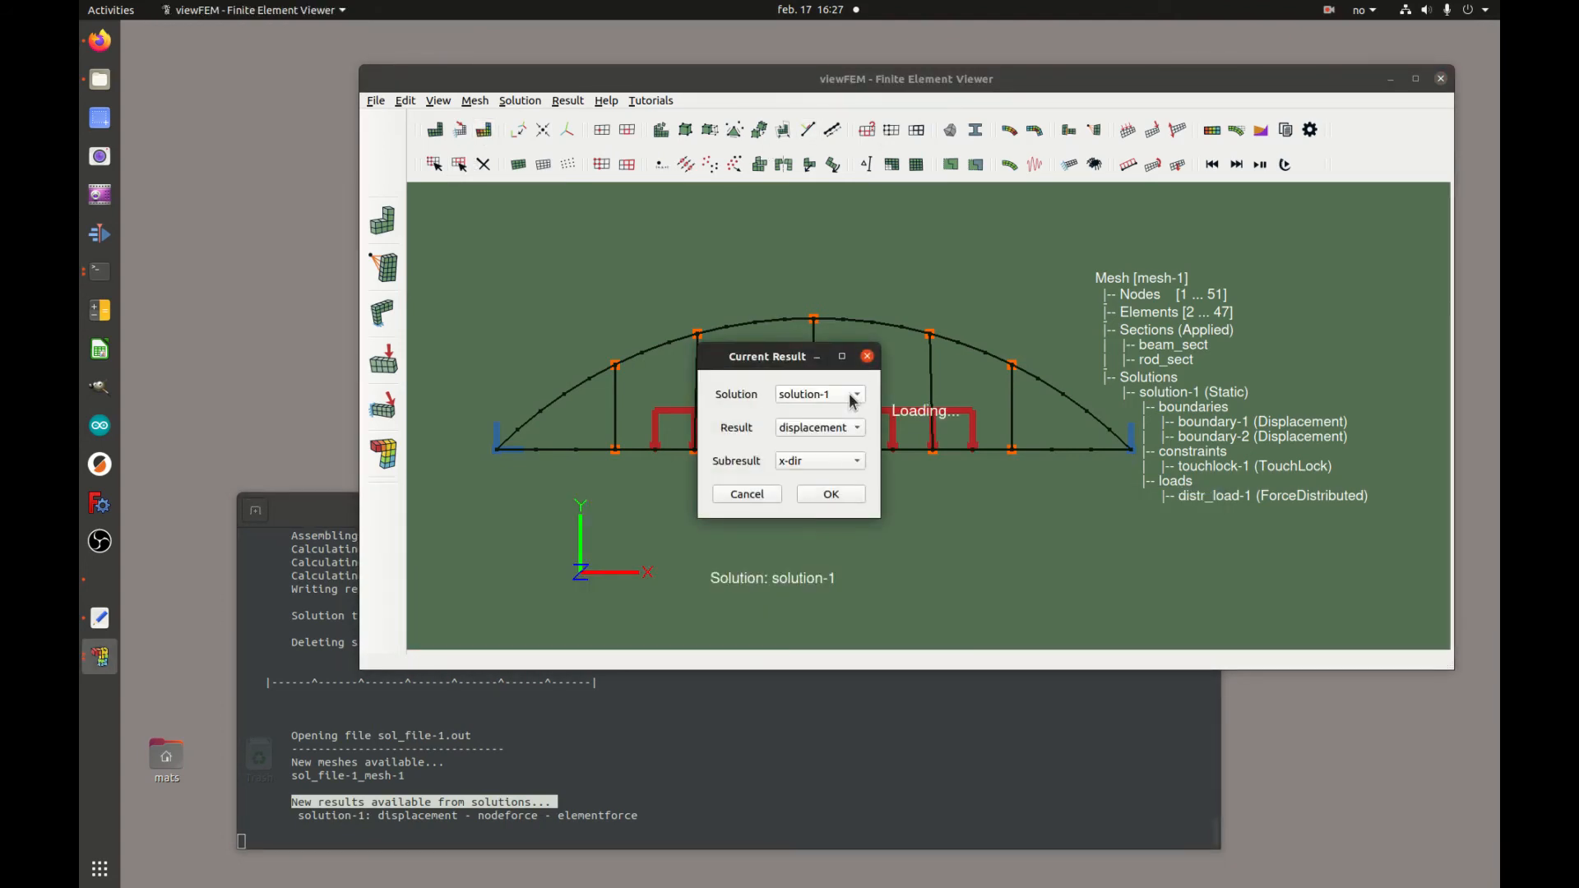
pyautogui.click(769, 496)
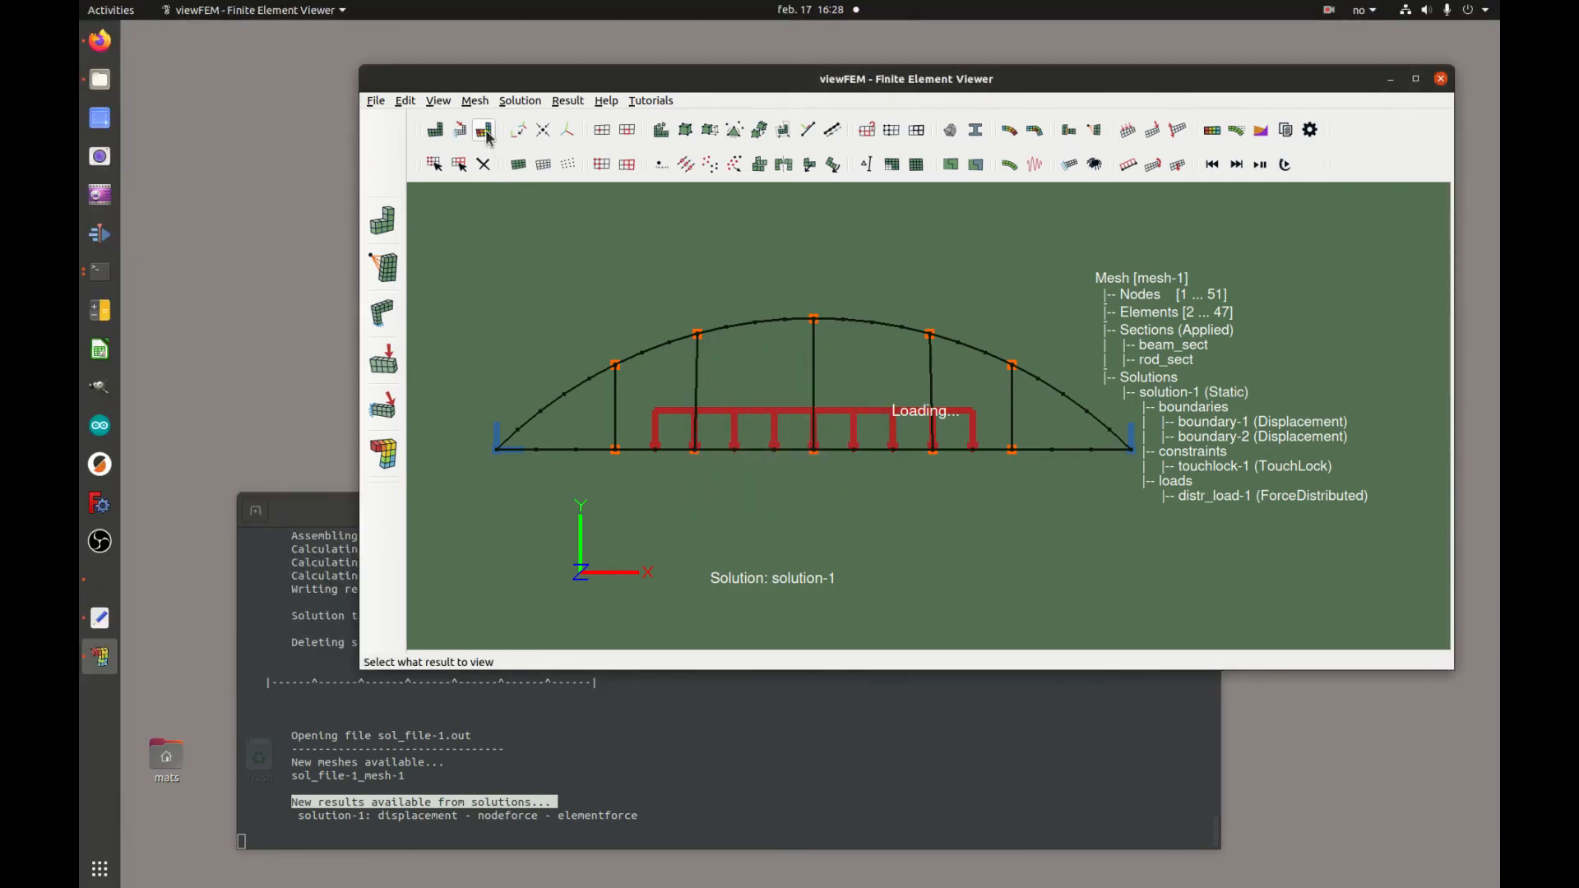
# Display the displacement magnitude result for solution-1
pyautogui.click(486, 134)
pyautogui.click(837, 427)
pyautogui.click(838, 401)
pyautogui.click(839, 462)
pyautogui.click(839, 513)
pyautogui.click(838, 496)
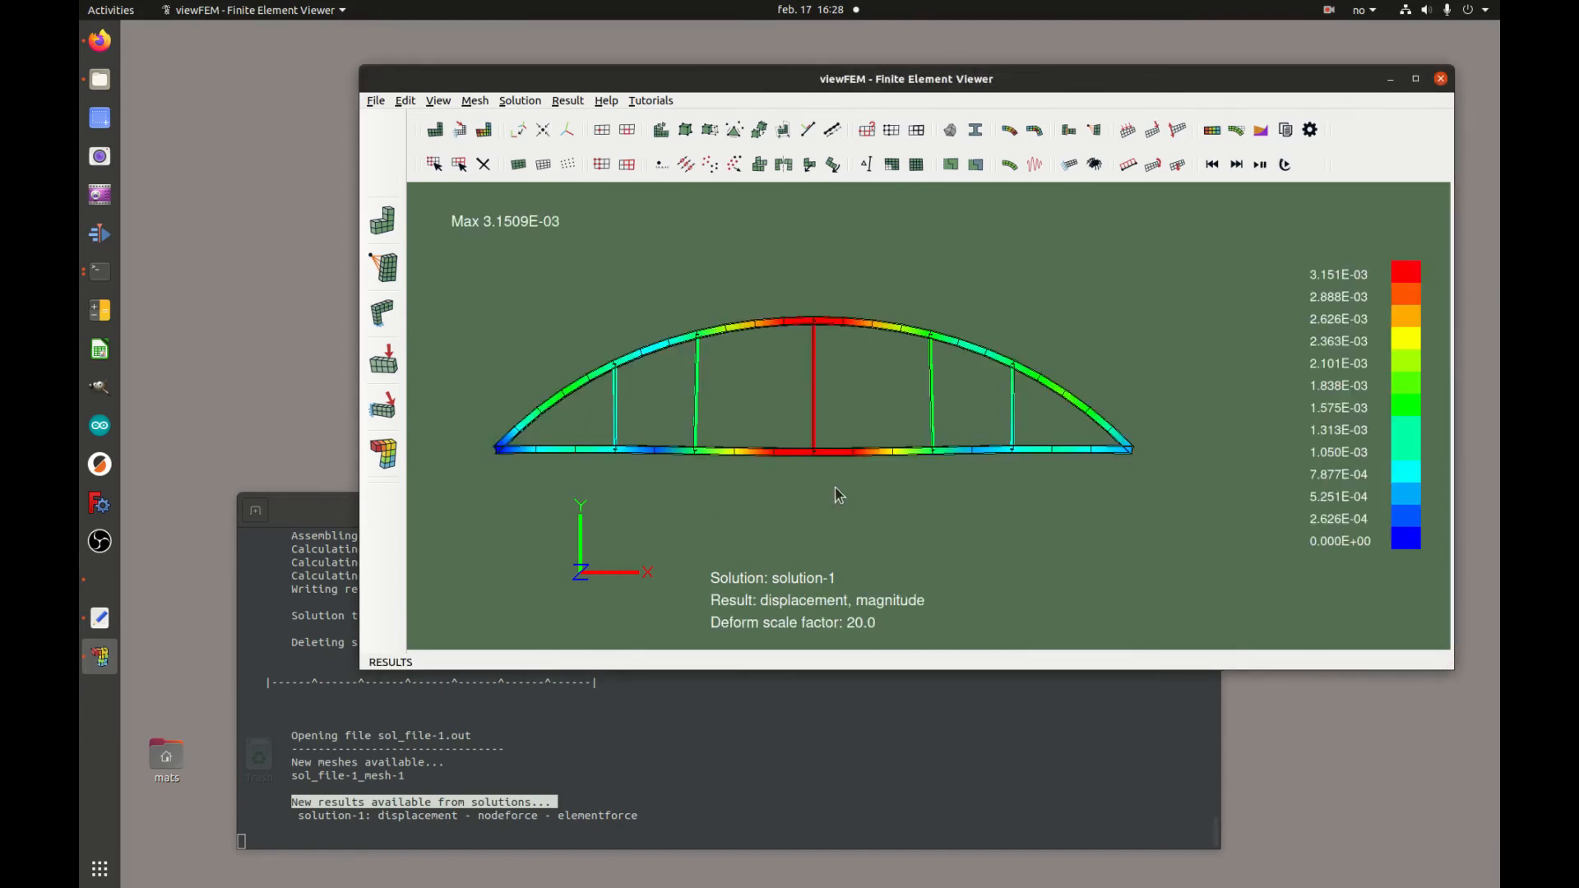
pyautogui.moveTo(796, 514); pyautogui.dragTo(891, 520)
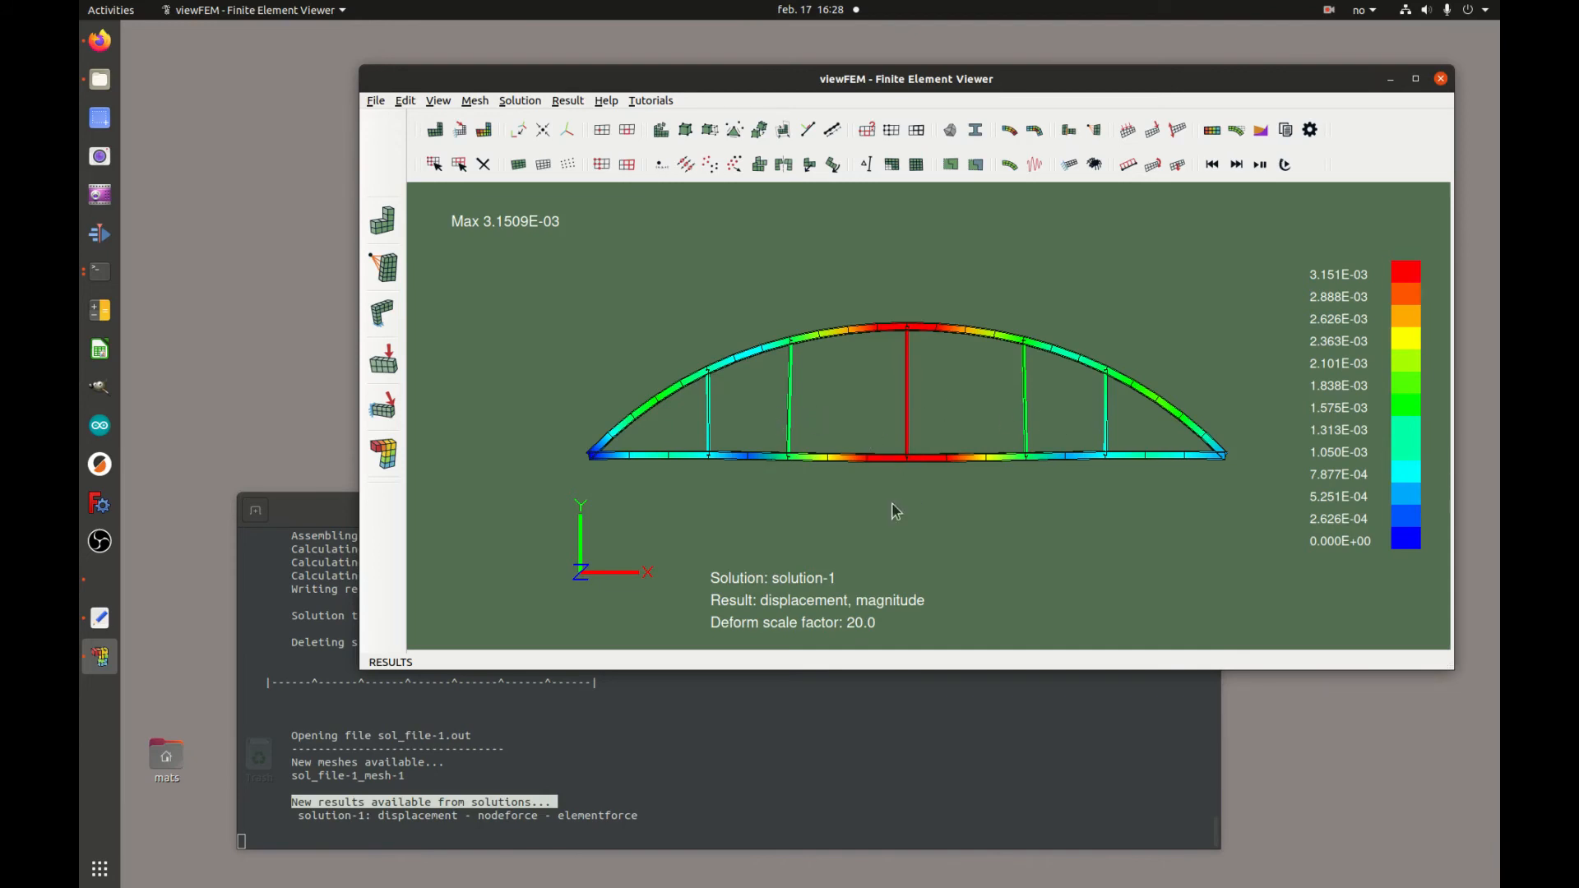
# Switch the displayed result to displacement in the y-direction
pyautogui.click(484, 131)
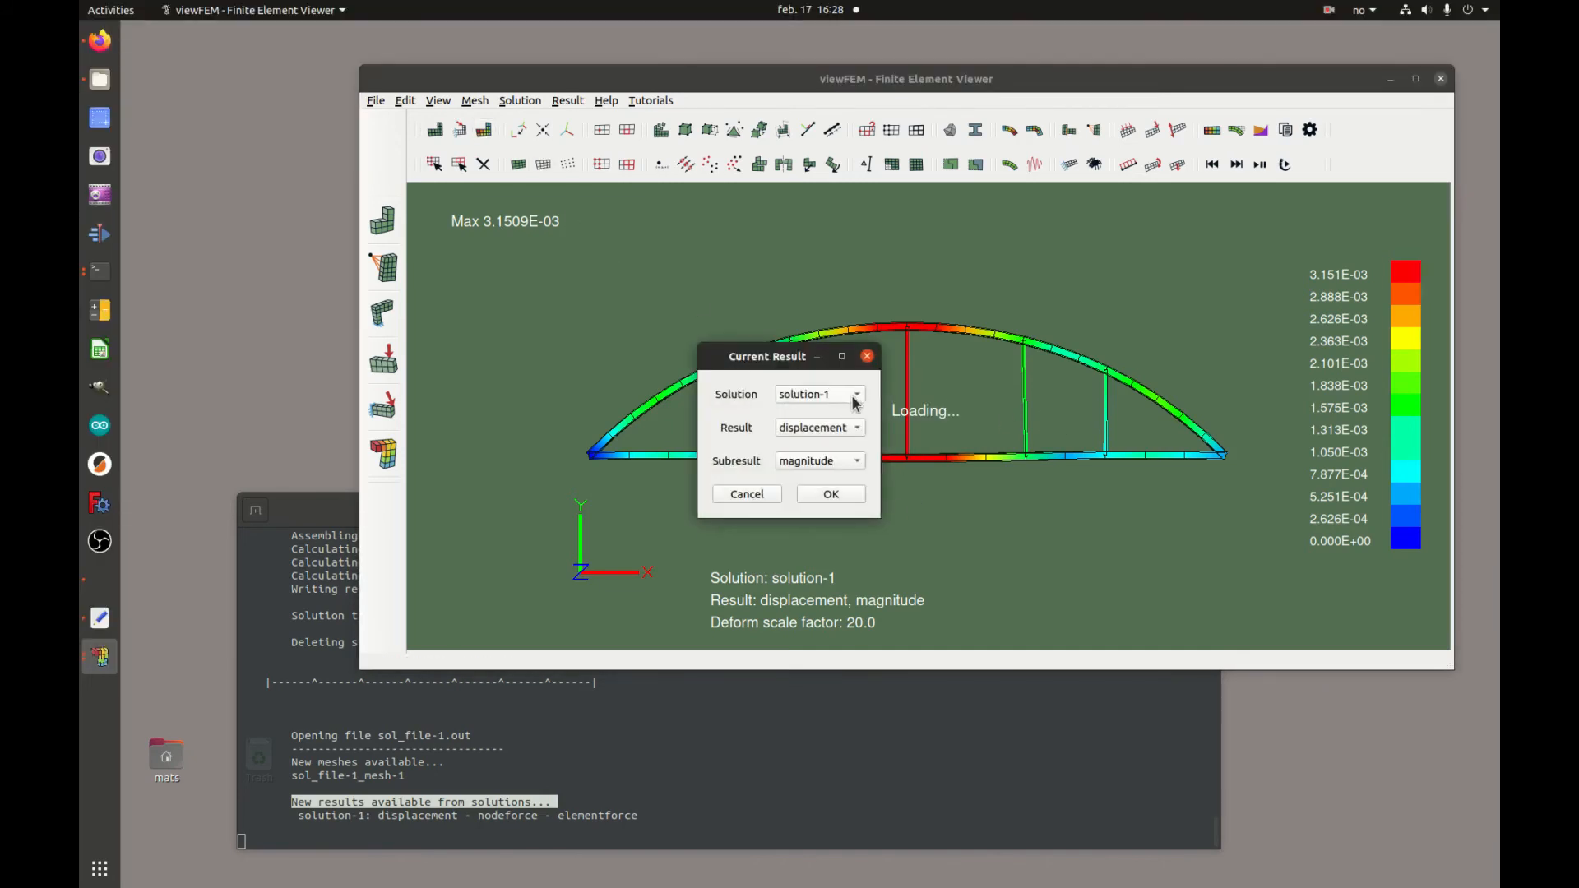
pyautogui.click(847, 461)
pyautogui.click(842, 426)
pyautogui.click(851, 501)
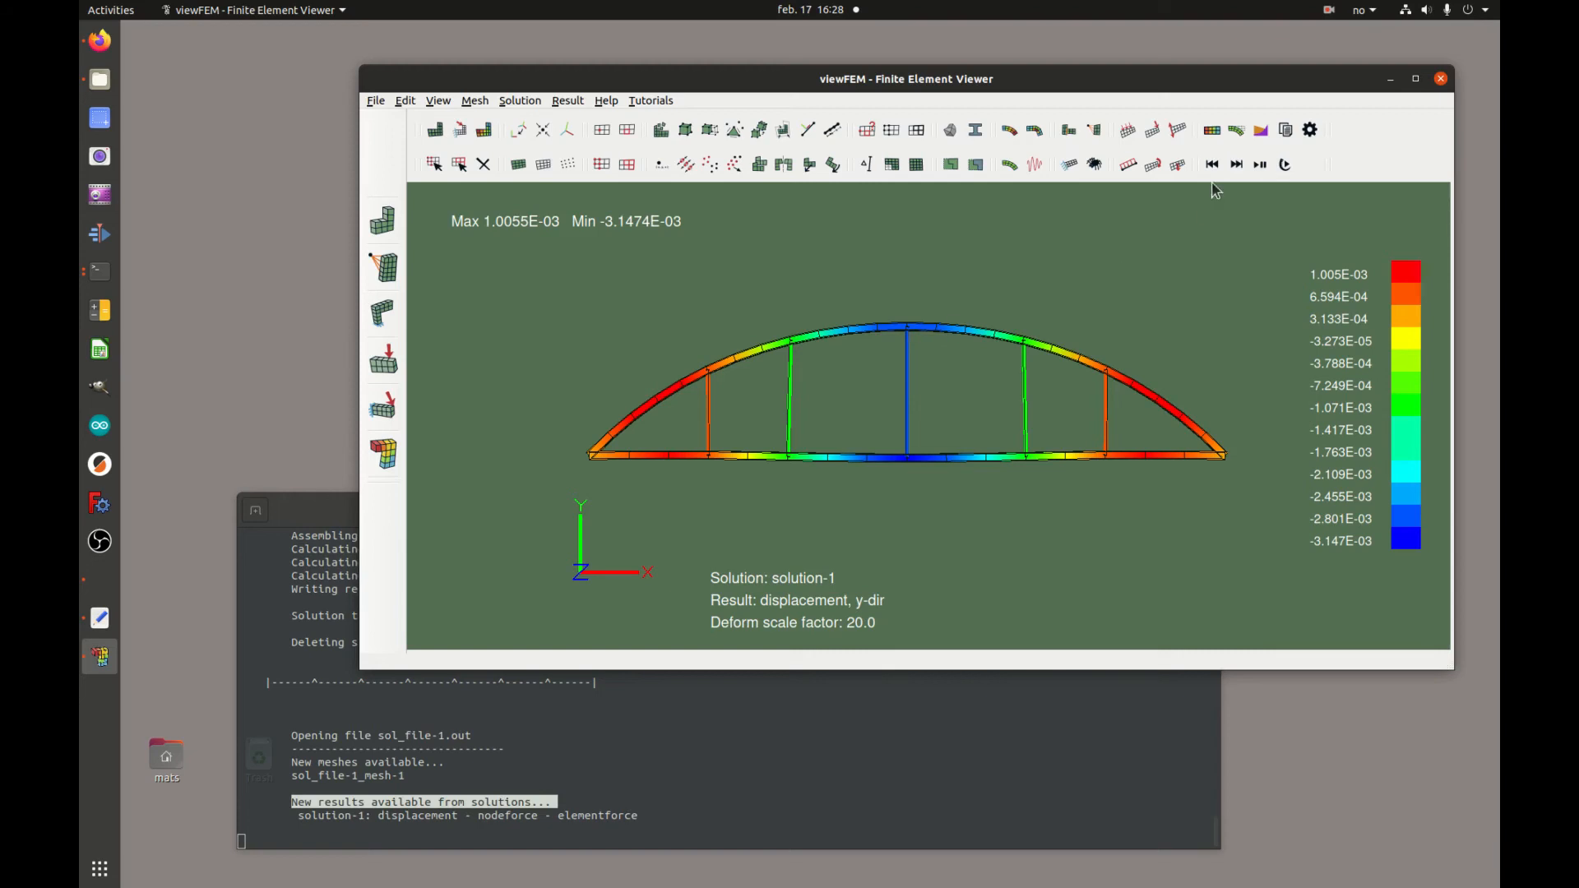
# Set the deformation scale factor to 500
pyautogui.click(1238, 130)
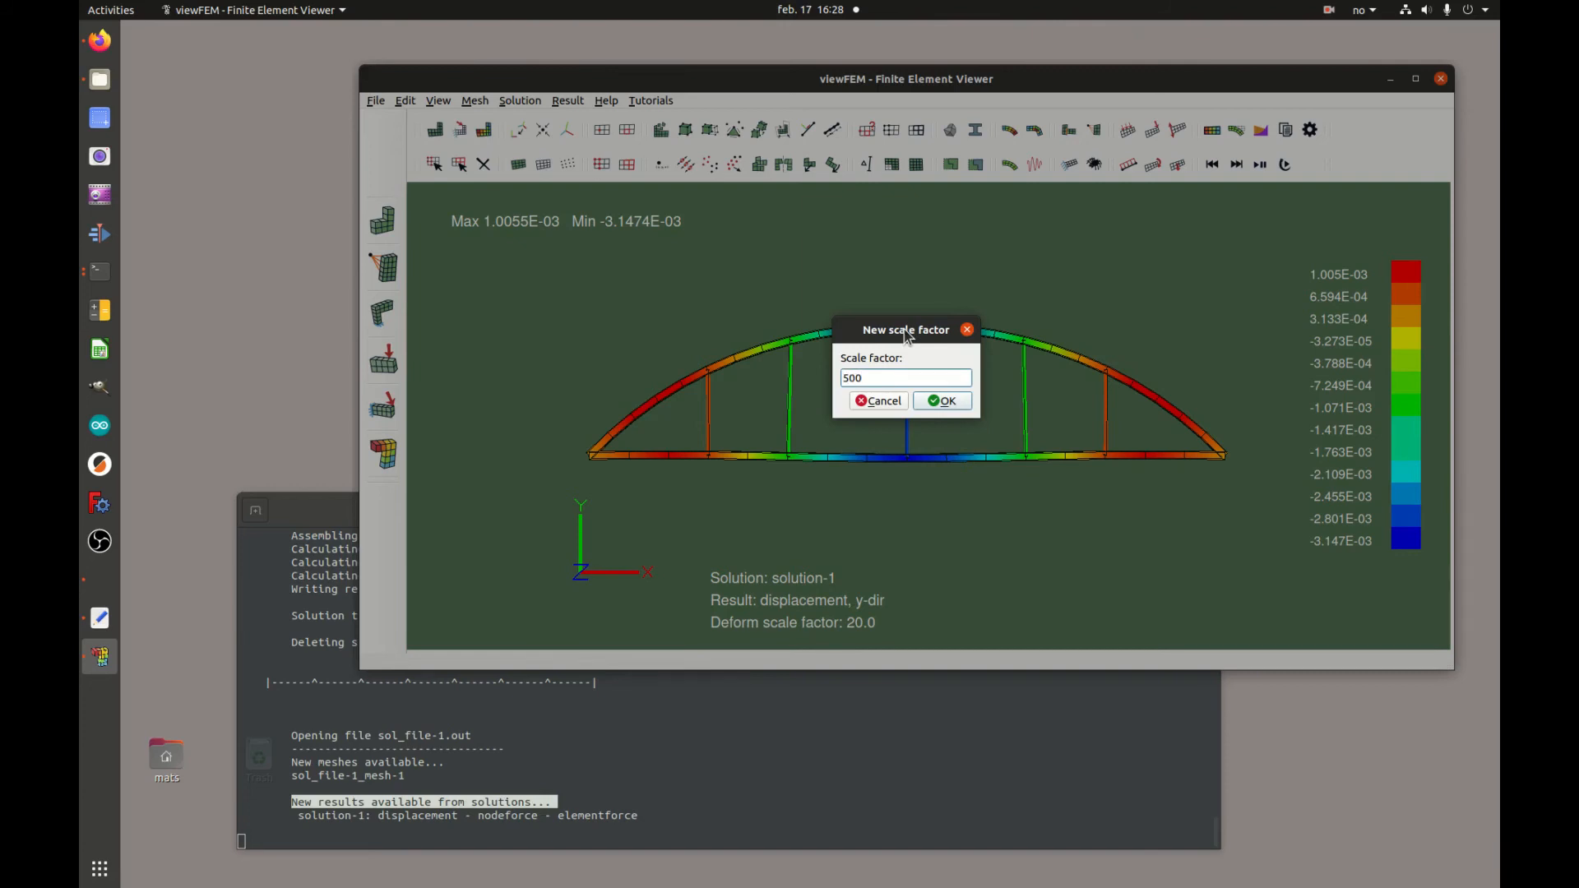
pyautogui.click(946, 402)
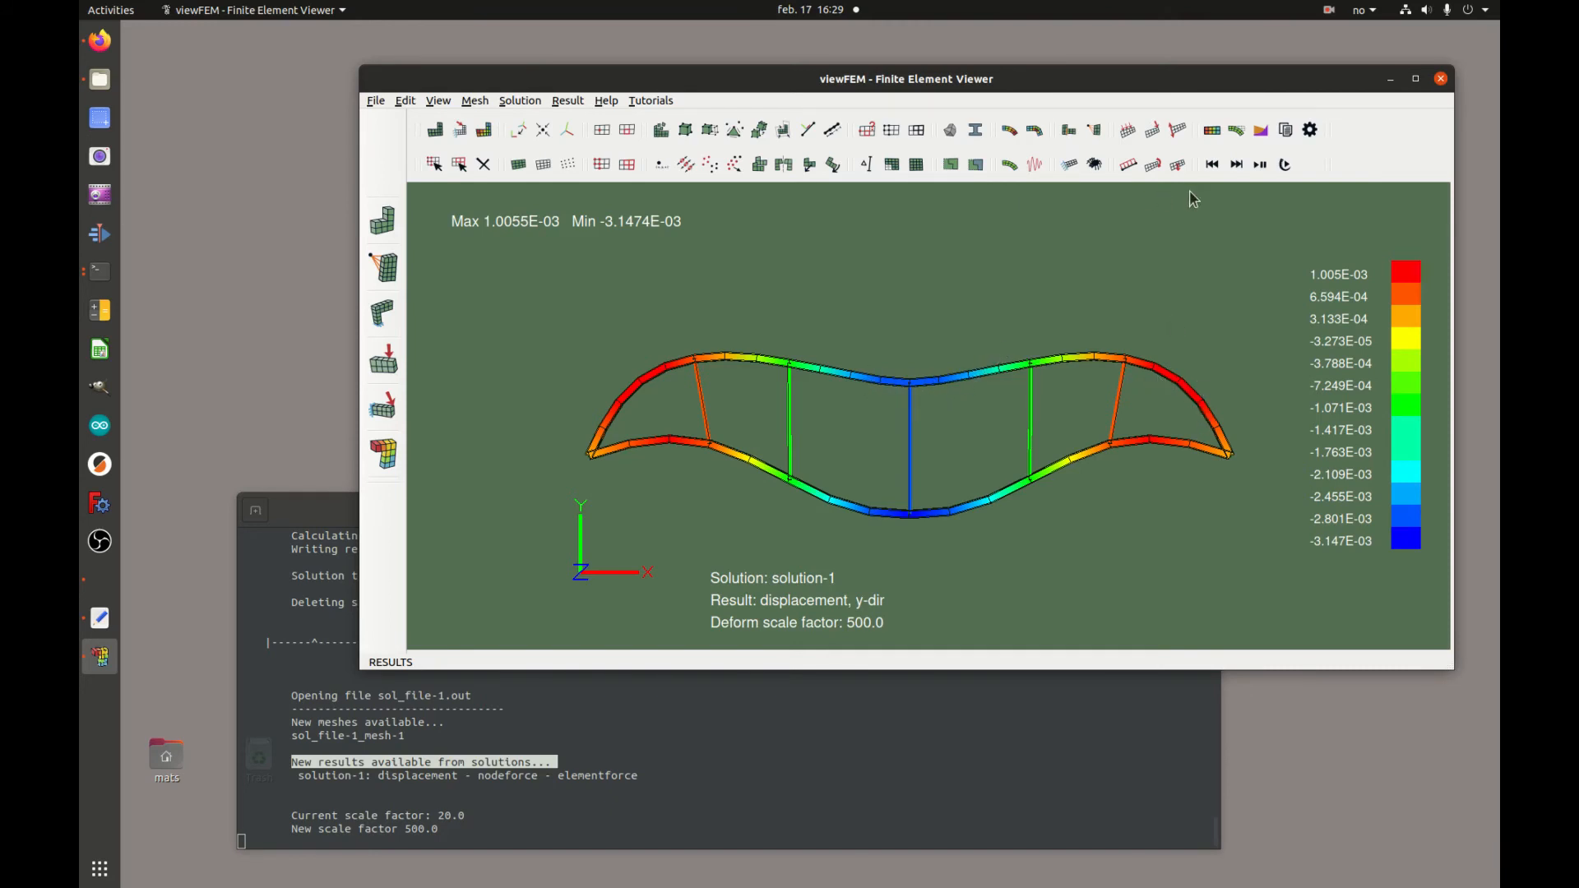
# Set the deformation scale factor back to 20
pyautogui.click(1236, 130)
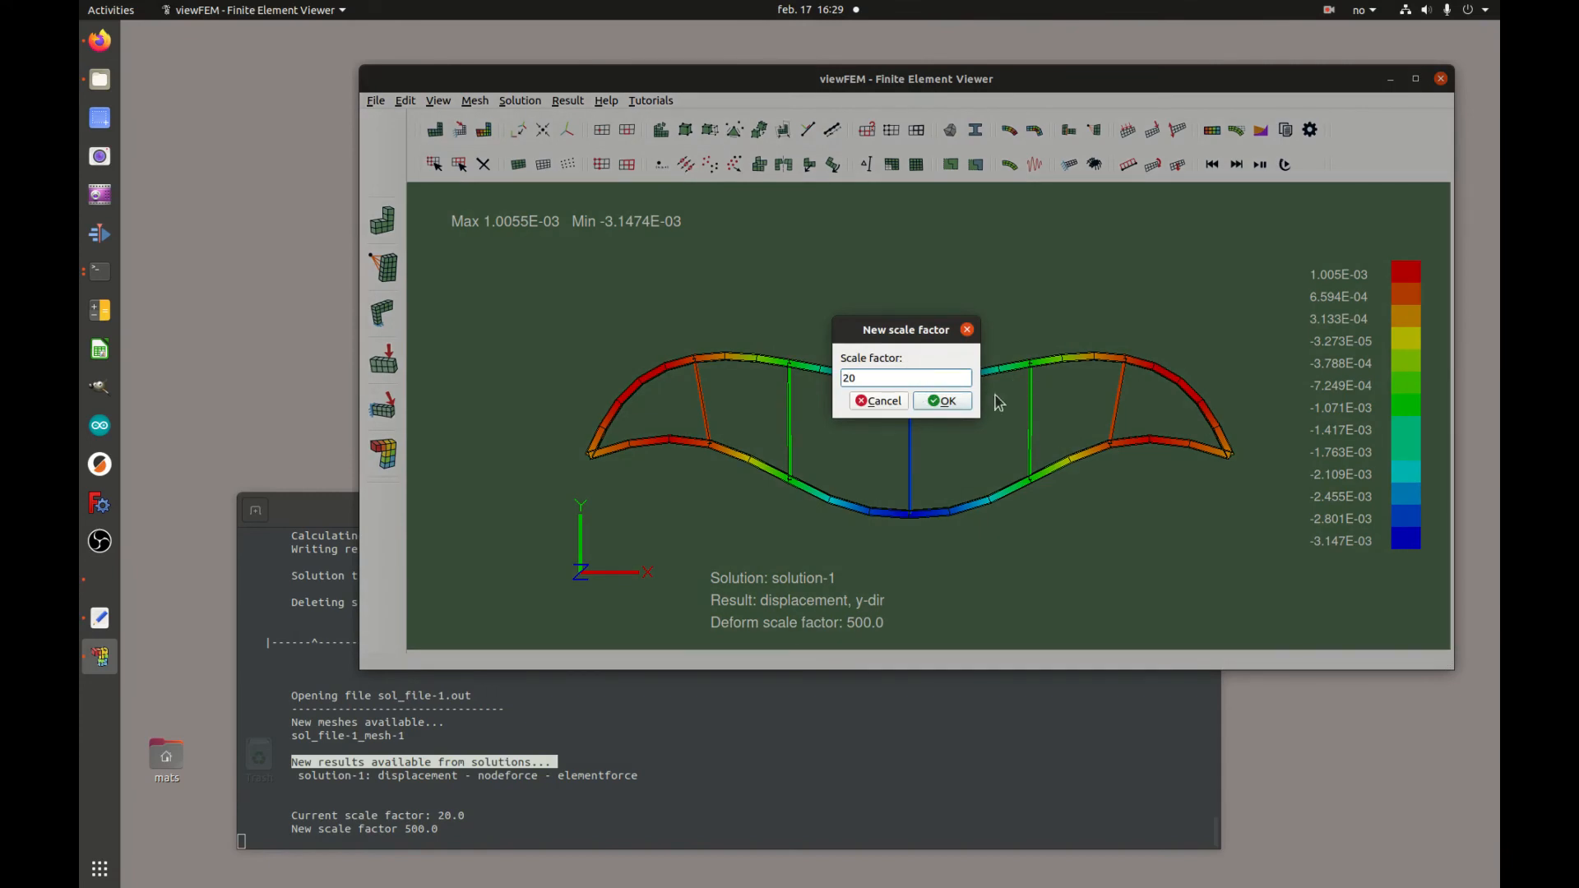
pyautogui.click(959, 401)
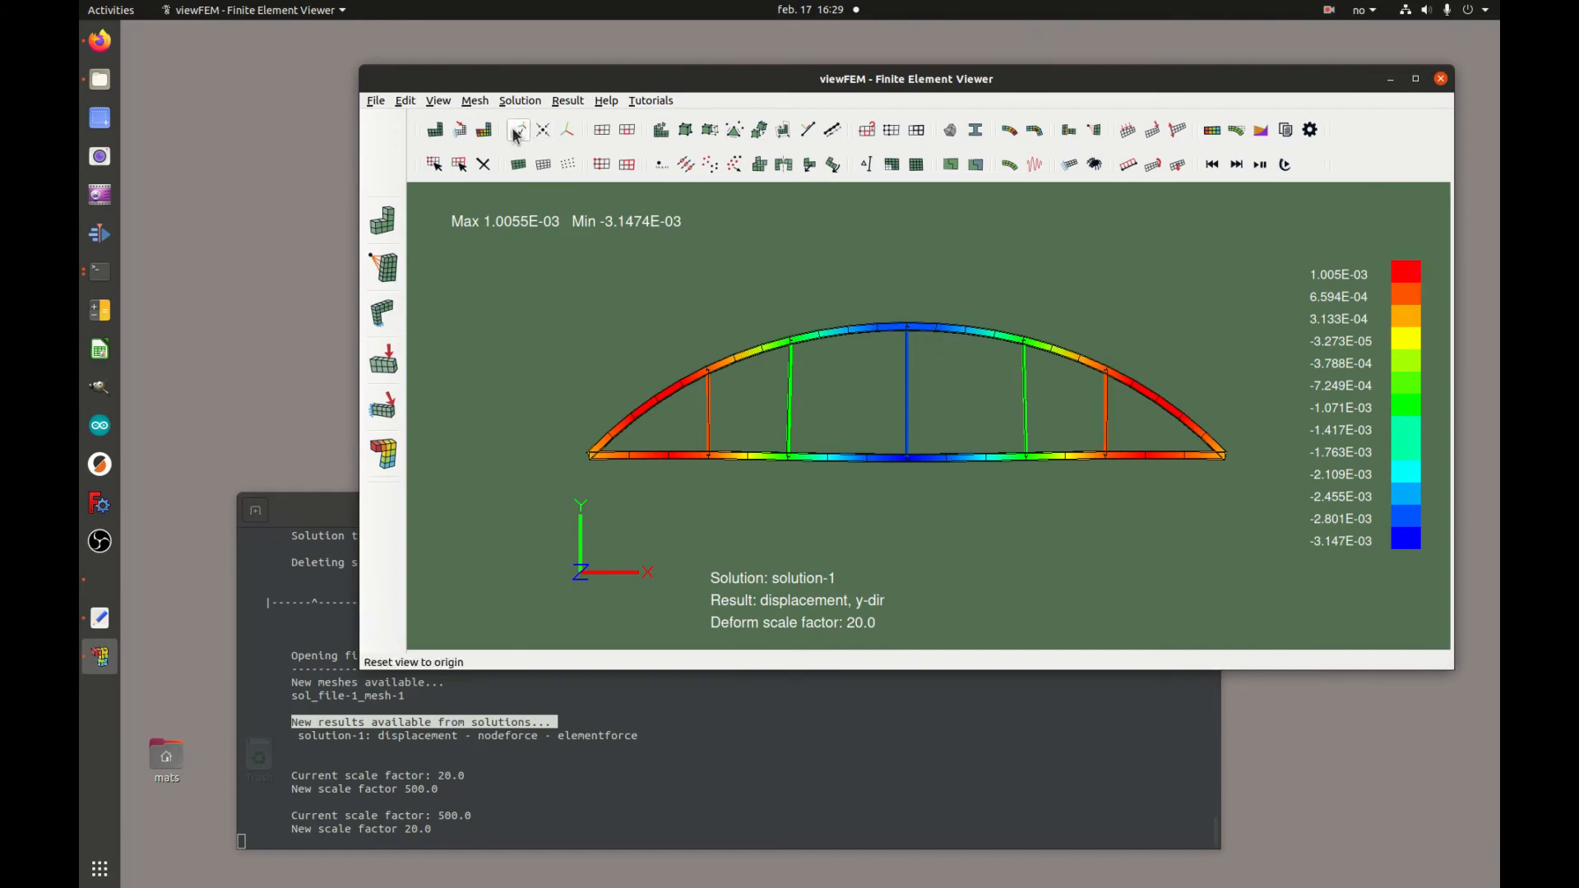
# Switch the displayed result to displacement in the x-direction
pyautogui.click(484, 130)
pyautogui.click(854, 461)
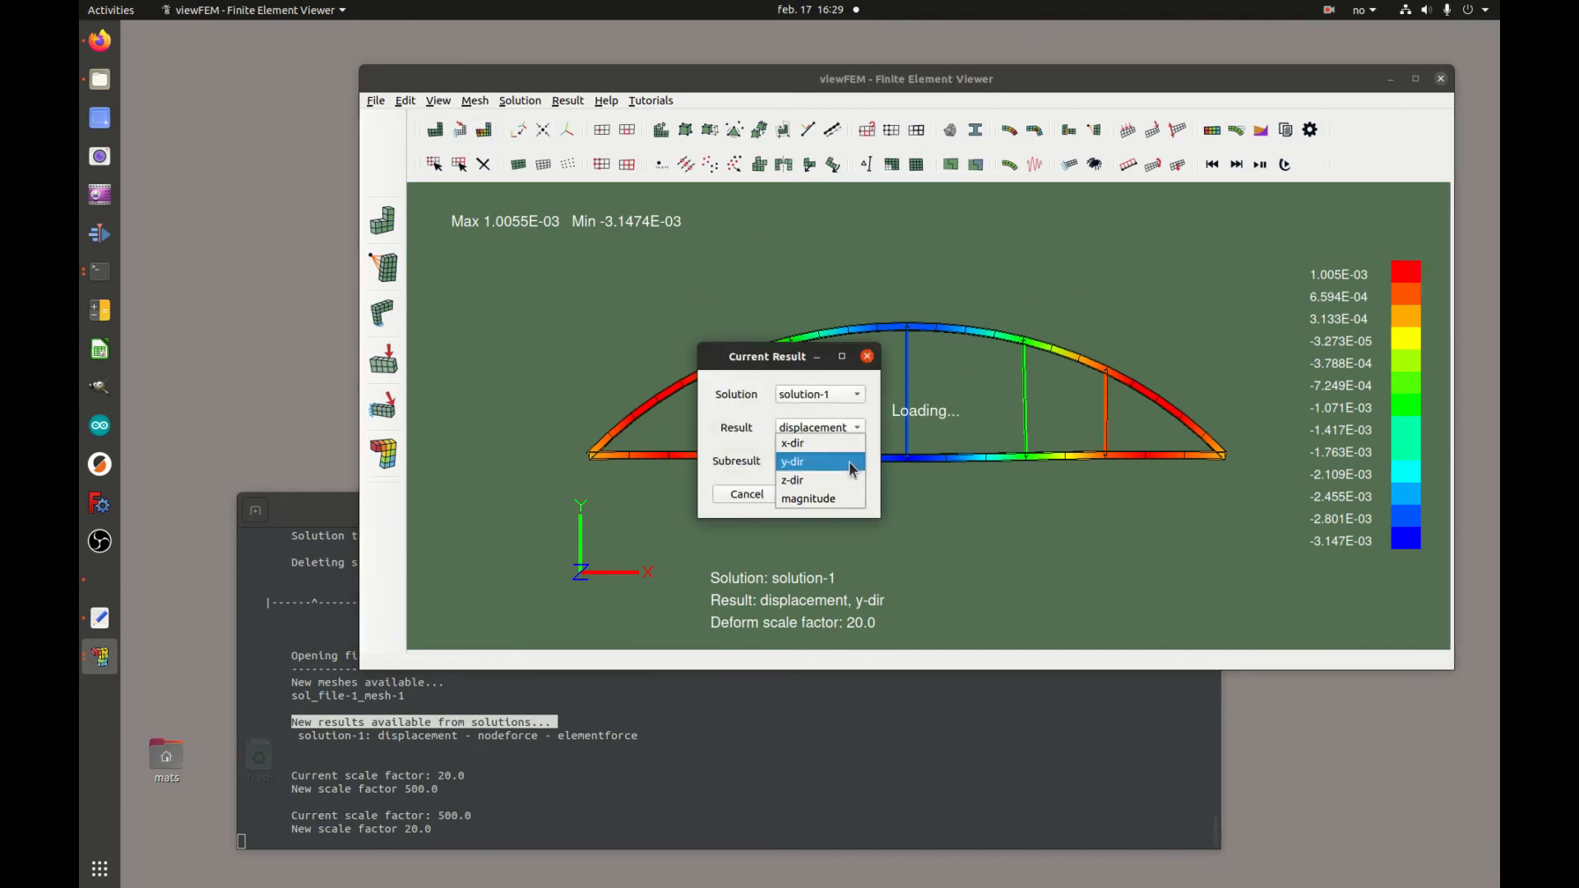
pyautogui.click(823, 443)
pyautogui.click(833, 495)
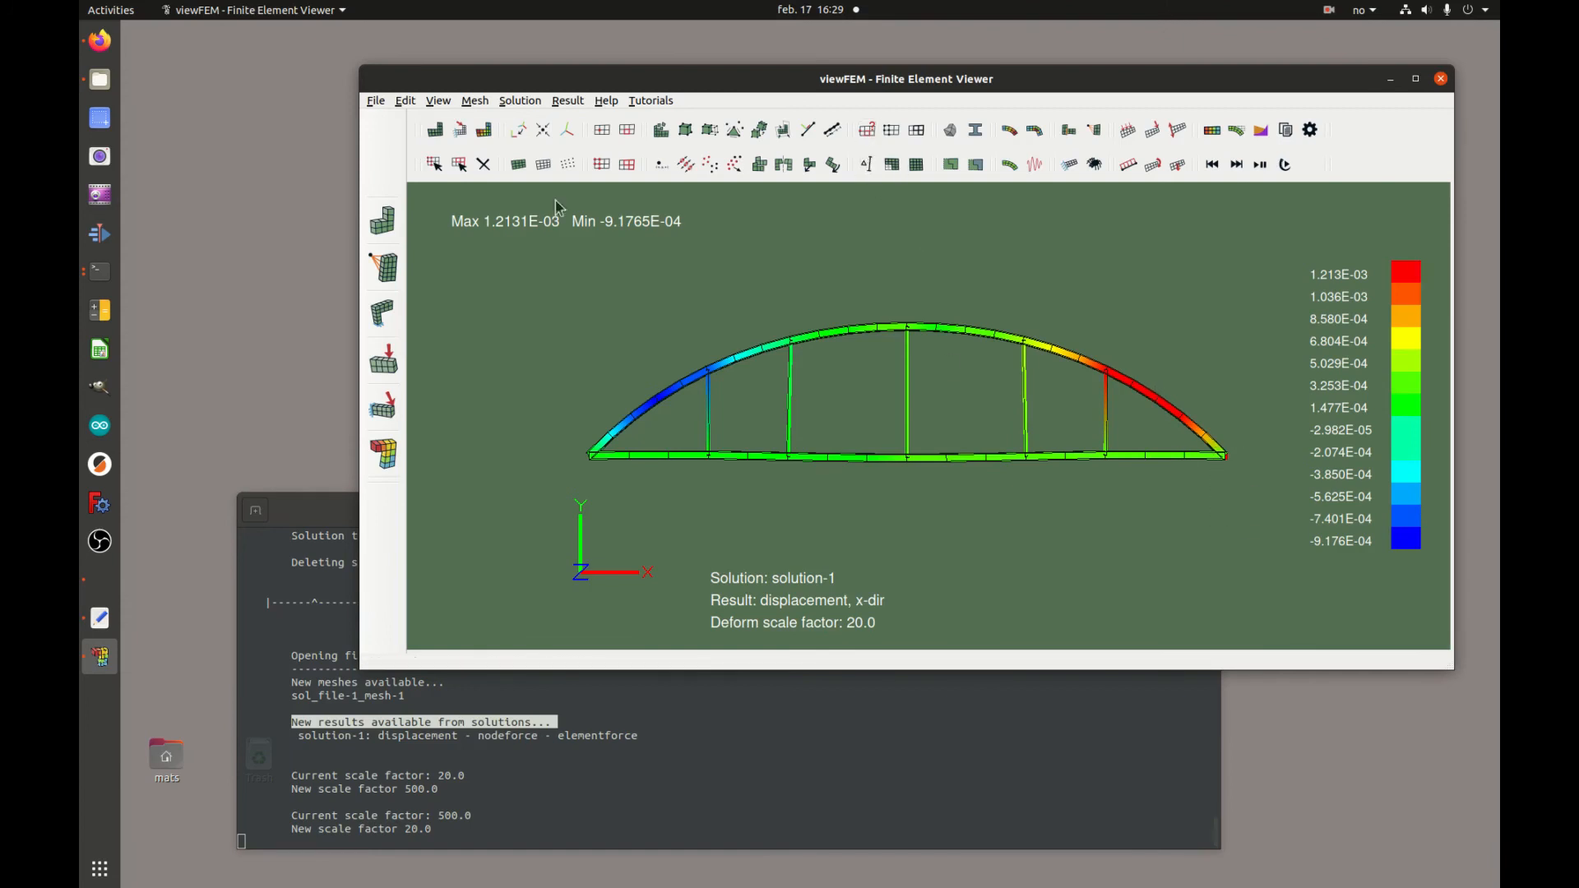
# Select the right-end support node and print its node information, examining the displacement values in the terminal
pyautogui.click(543, 164)
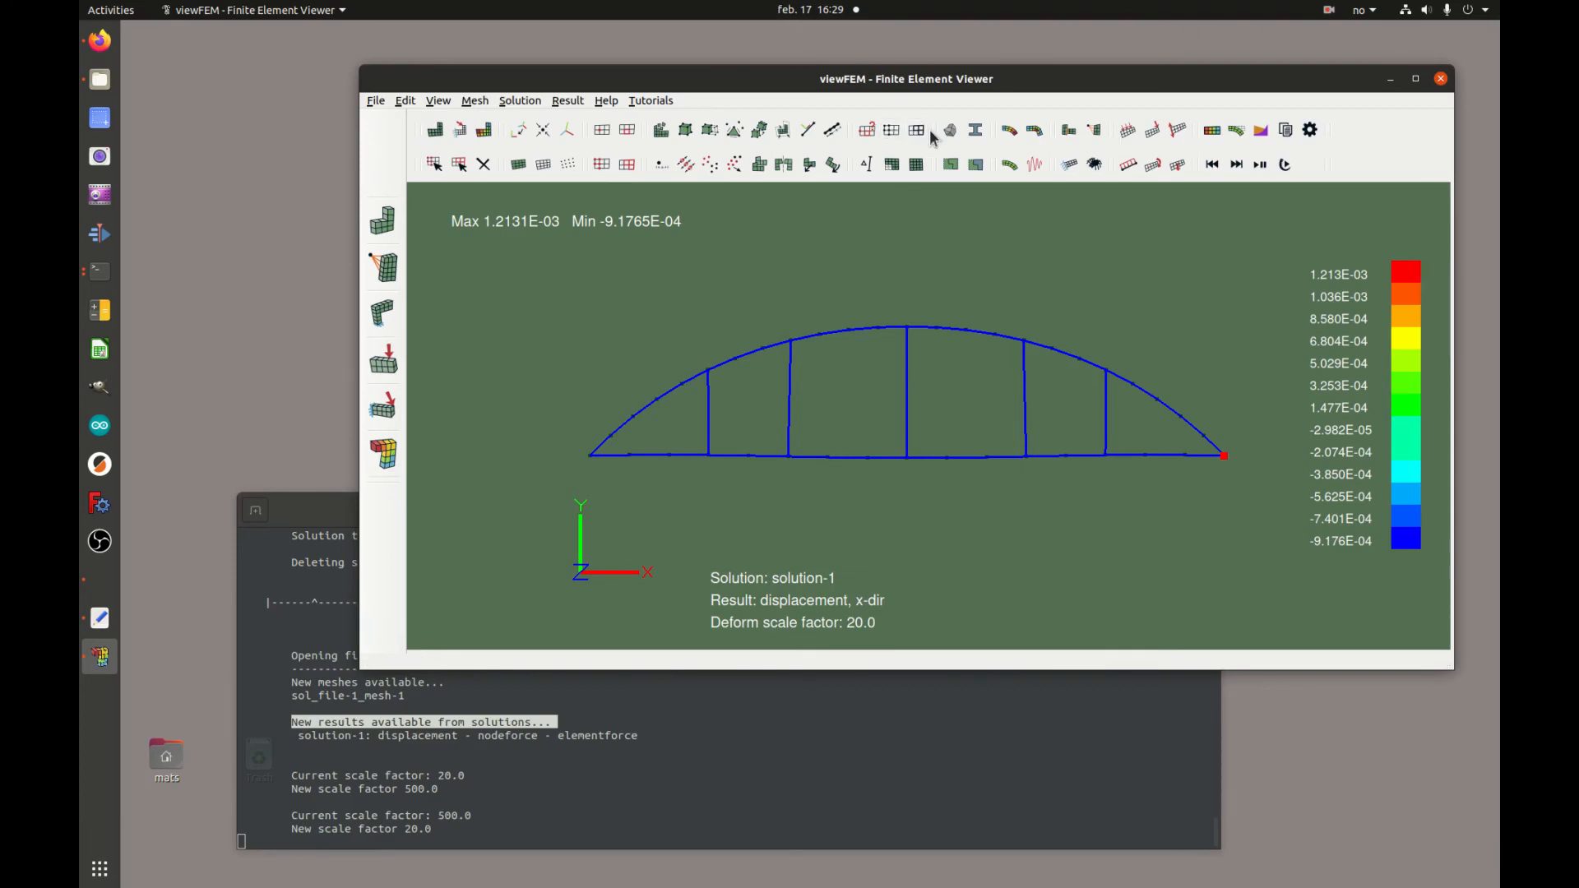
pyautogui.click(870, 132)
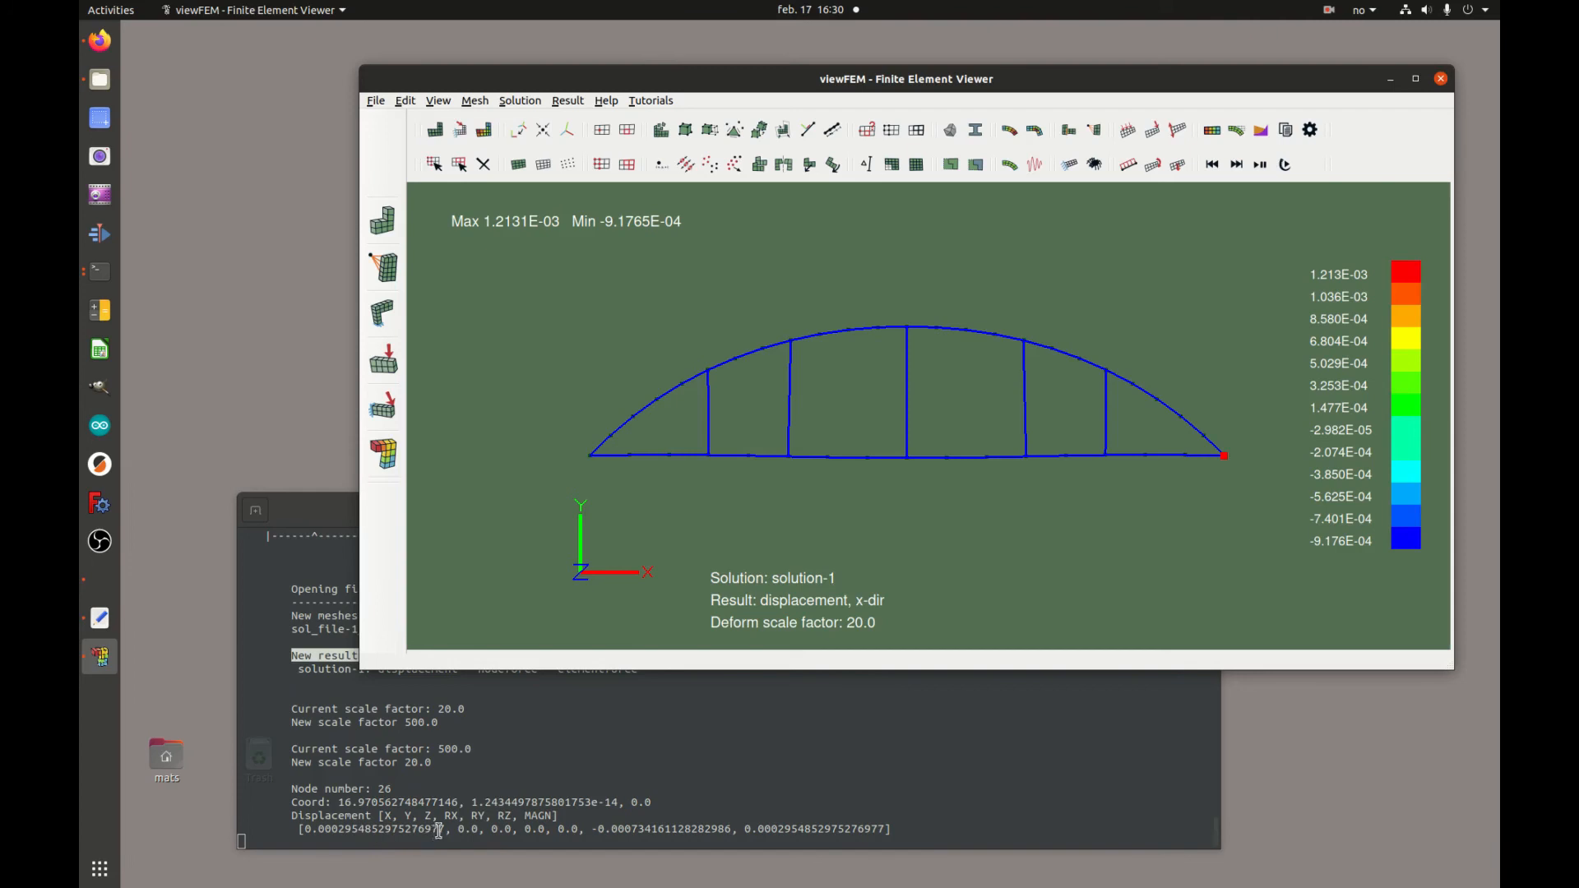
pyautogui.moveTo(445, 830); pyautogui.dragTo(349, 831)
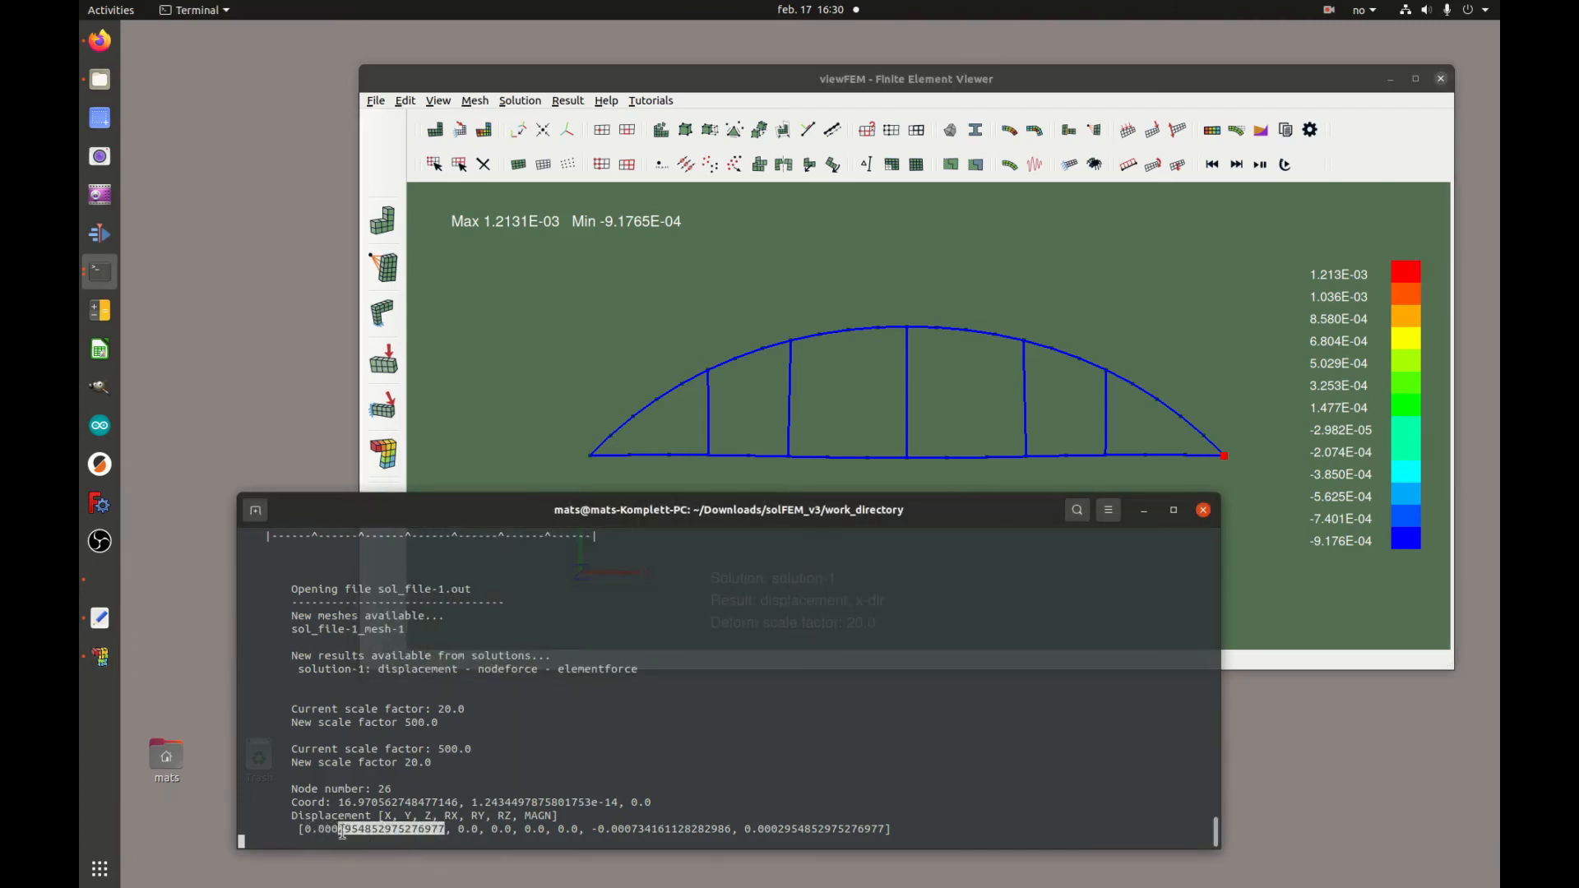
pyautogui.click(342, 829)
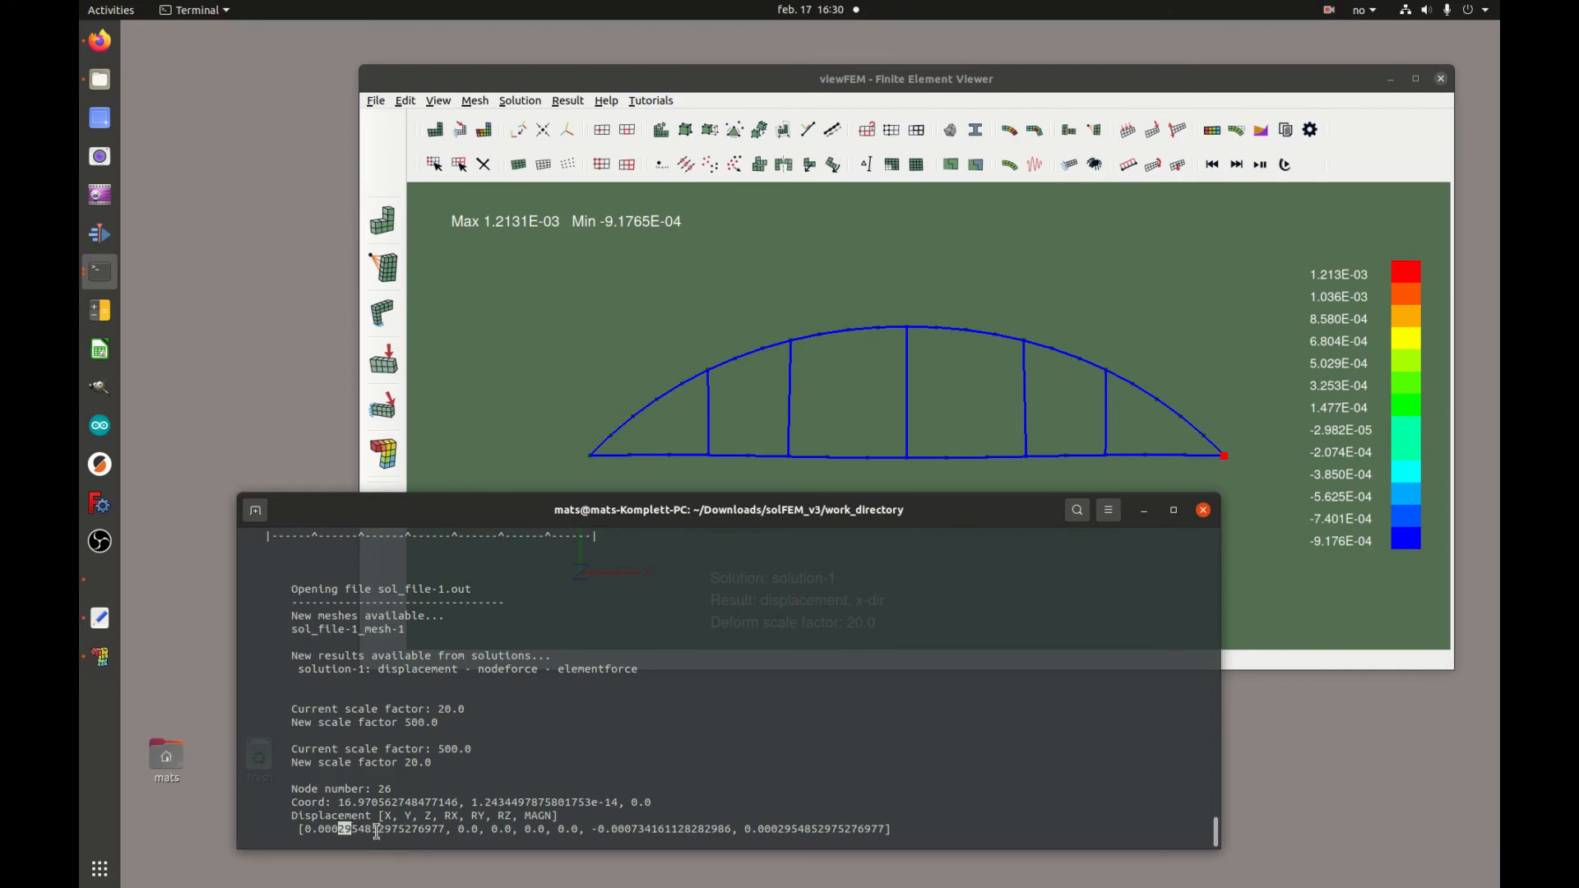
pyautogui.click(1042, 178)
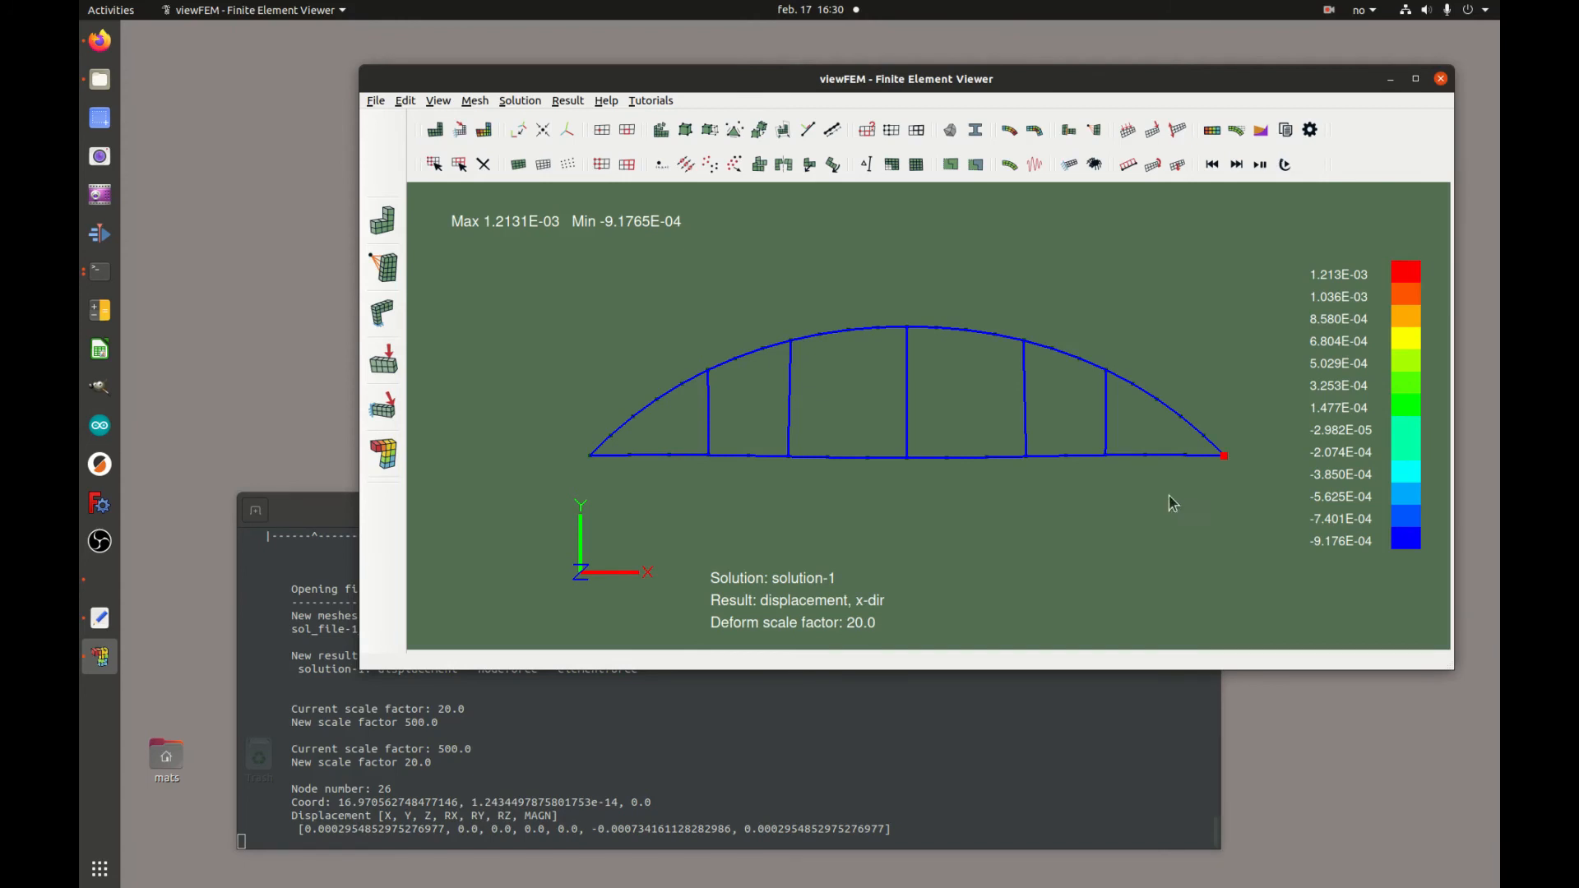
# Deselect the node and return the view to shaded mode
pyautogui.click(1105, 515)
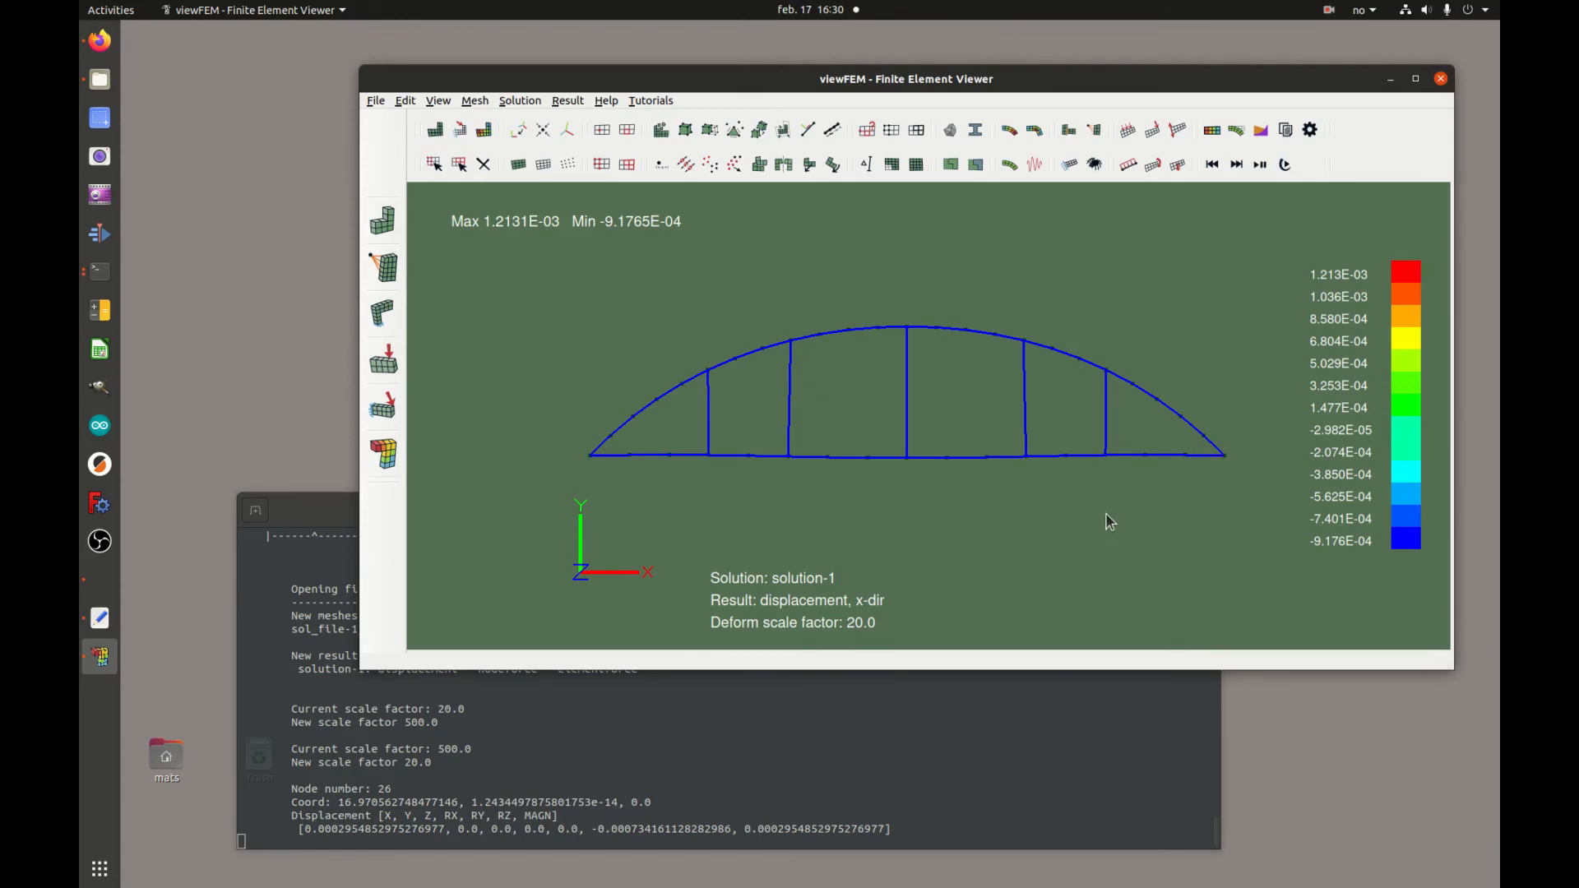
pyautogui.click(518, 165)
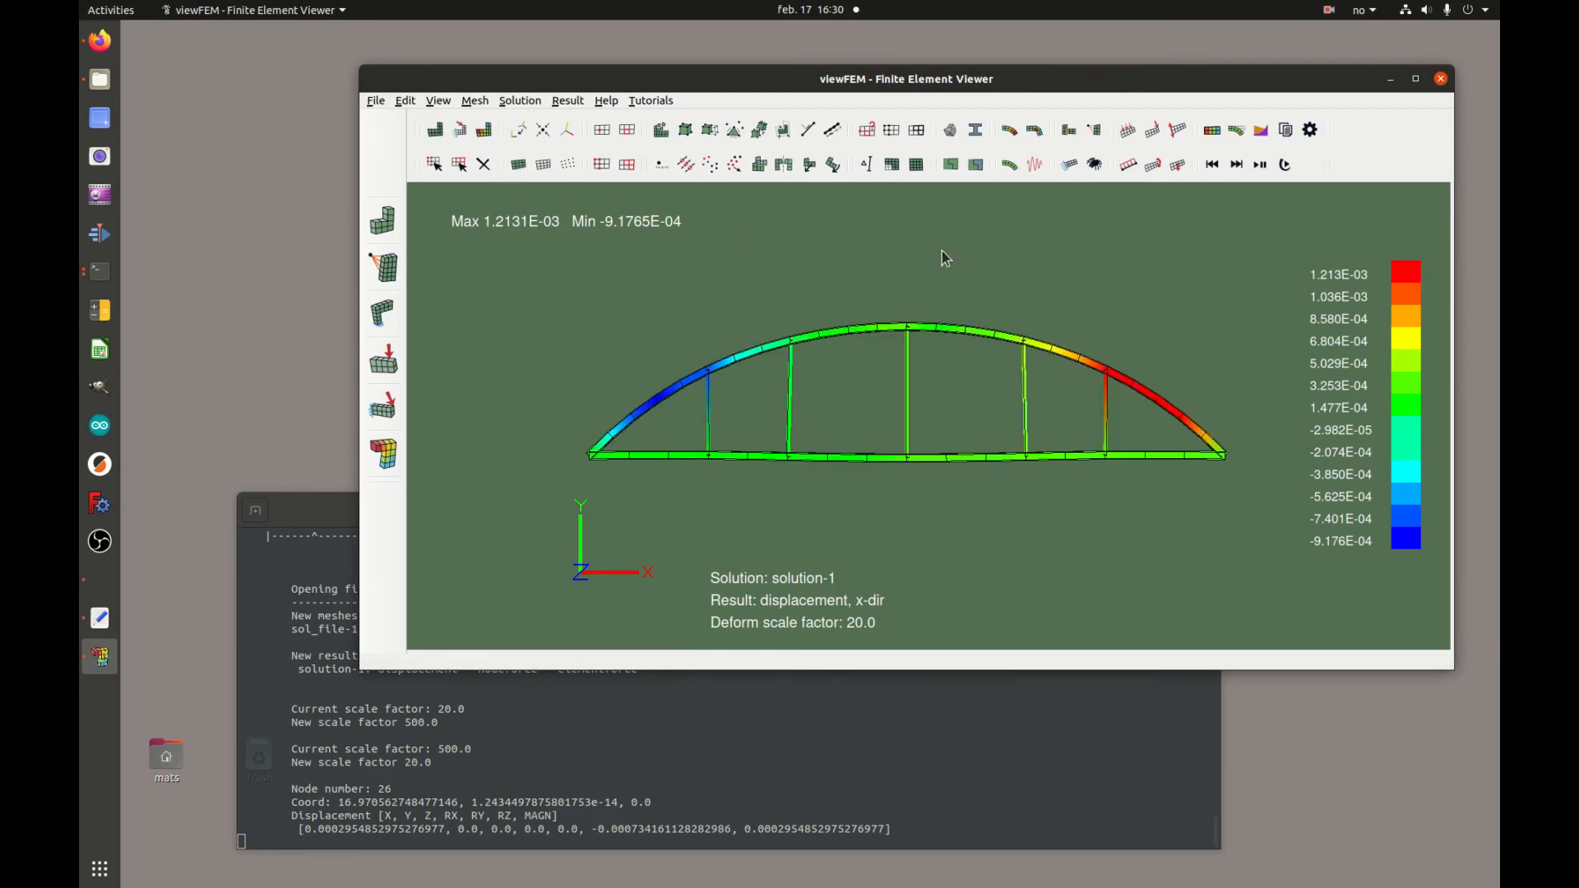
# Switch the displayed result to the node force result of solution-1
pyautogui.click(485, 131)
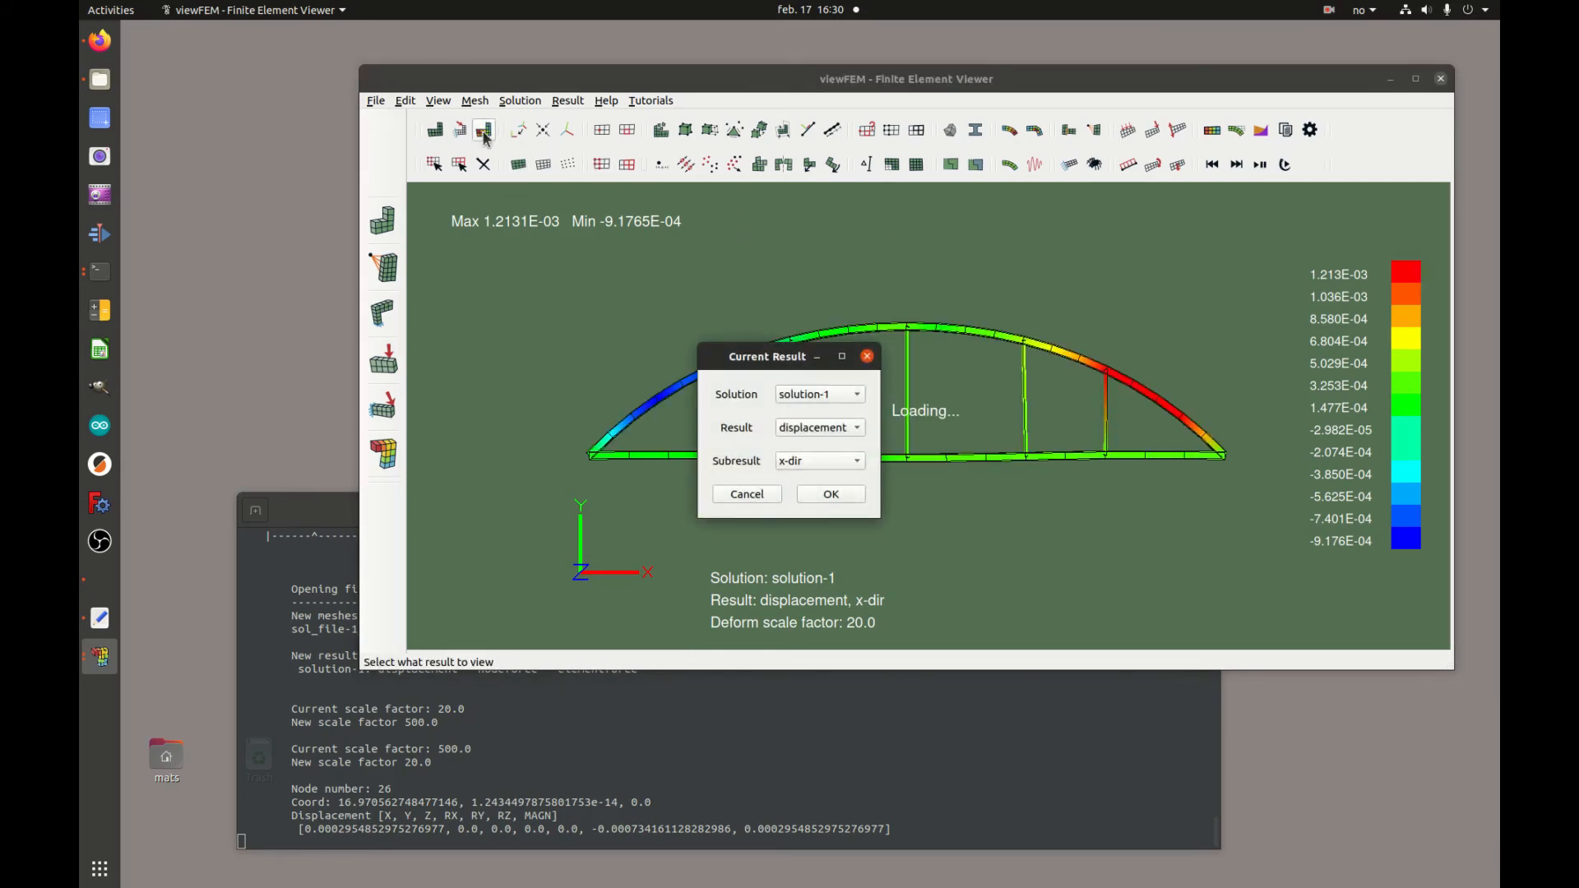
pyautogui.click(851, 431)
pyautogui.click(850, 449)
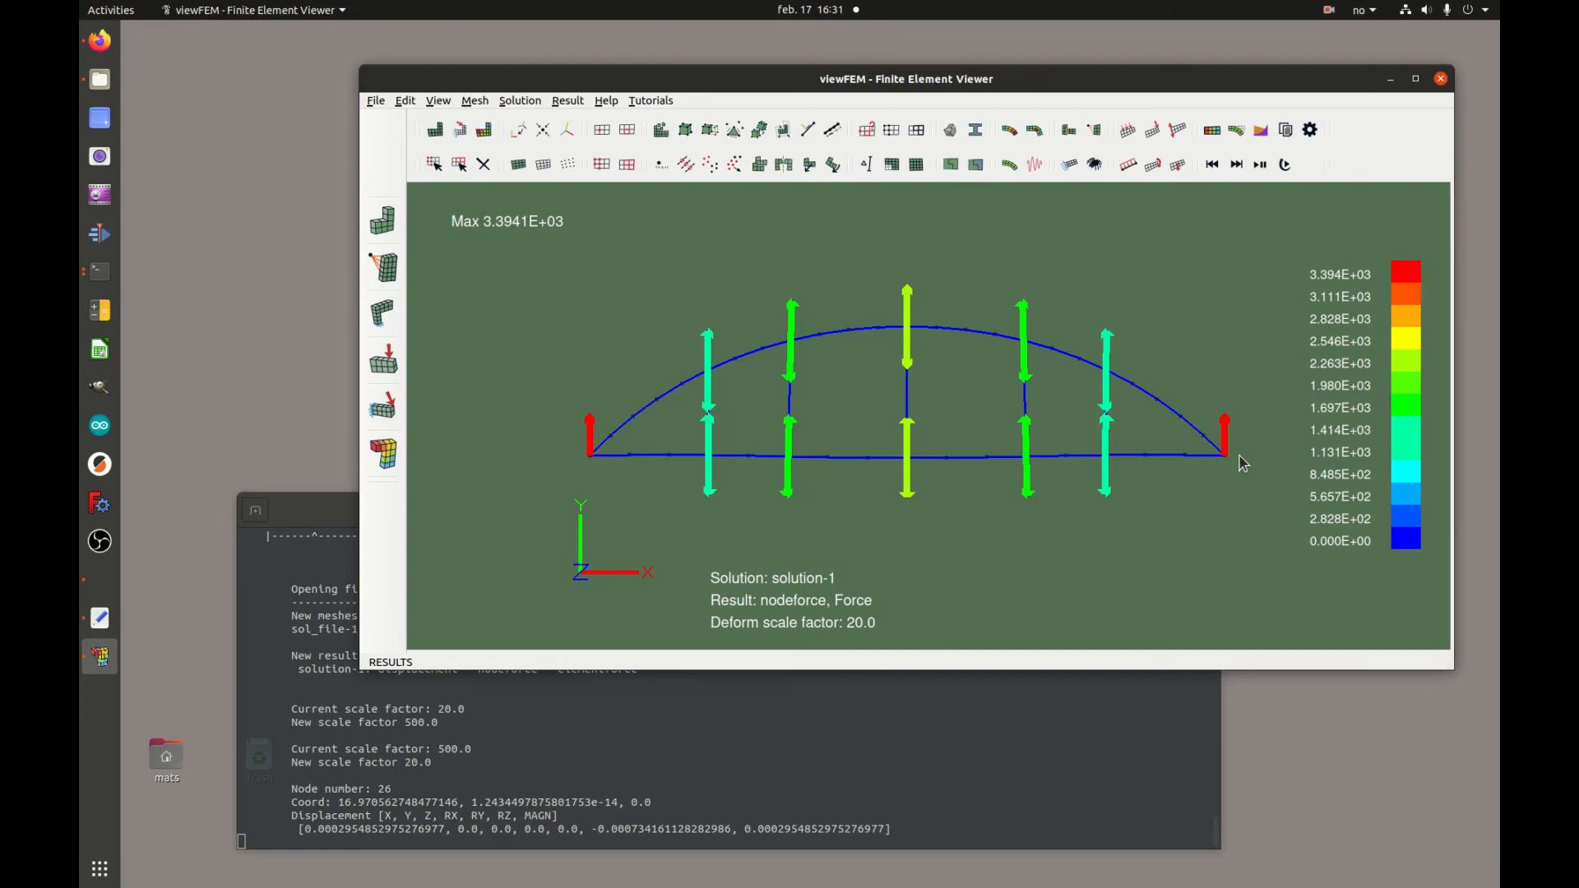
# Open the Calculator app and compute 8,5 × 800, then close it
pyautogui.click(749, 456)
pyautogui.click(99, 310)
pyautogui.click(377, 589)
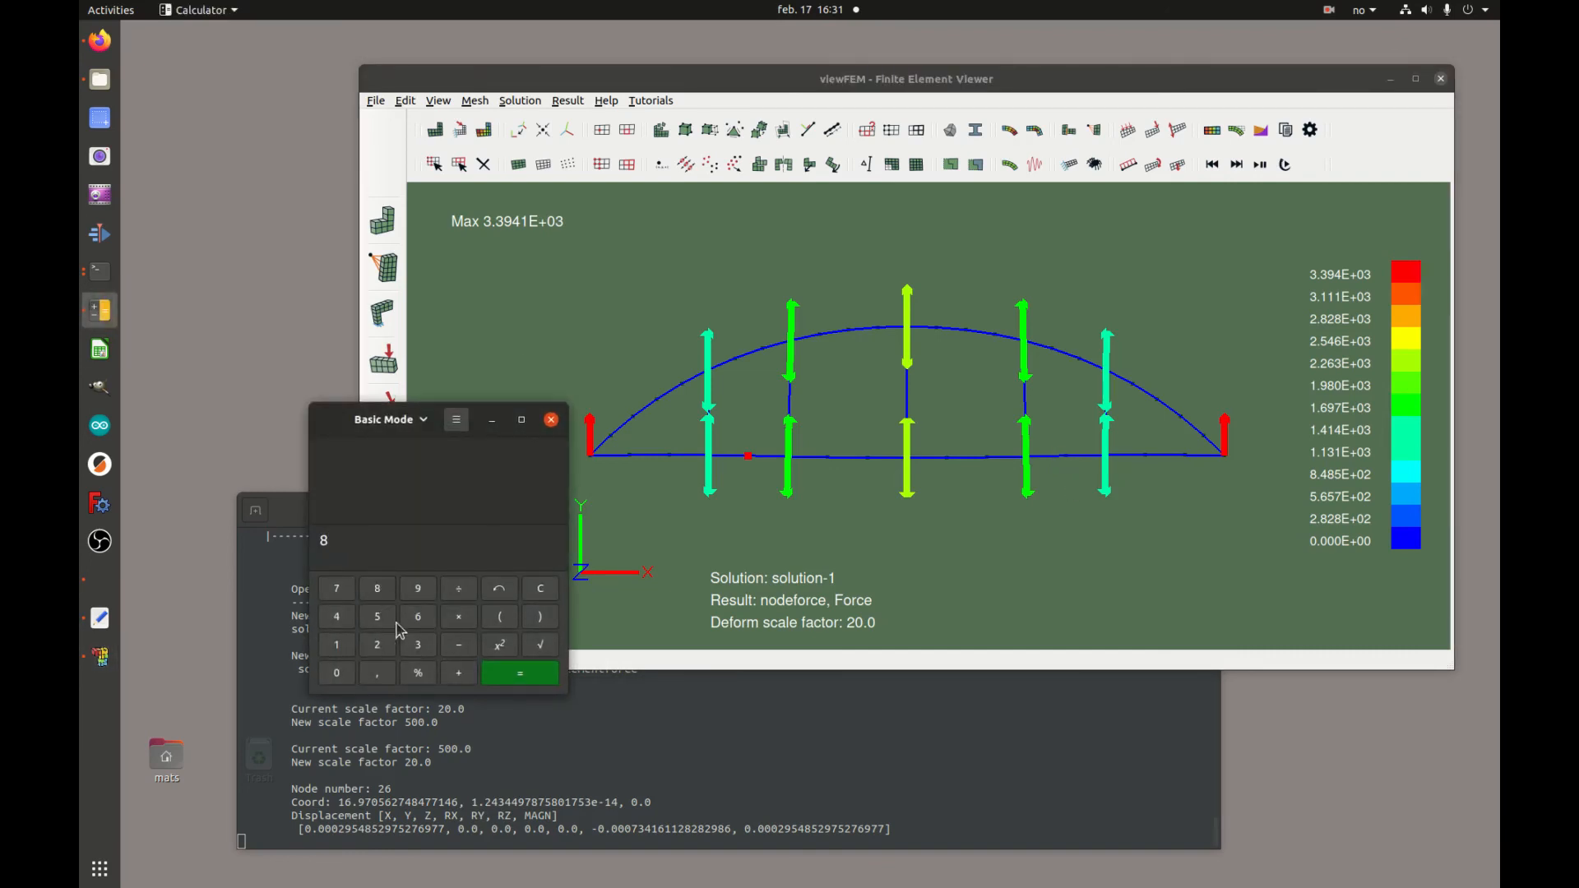
pyautogui.click(384, 679)
pyautogui.click(378, 617)
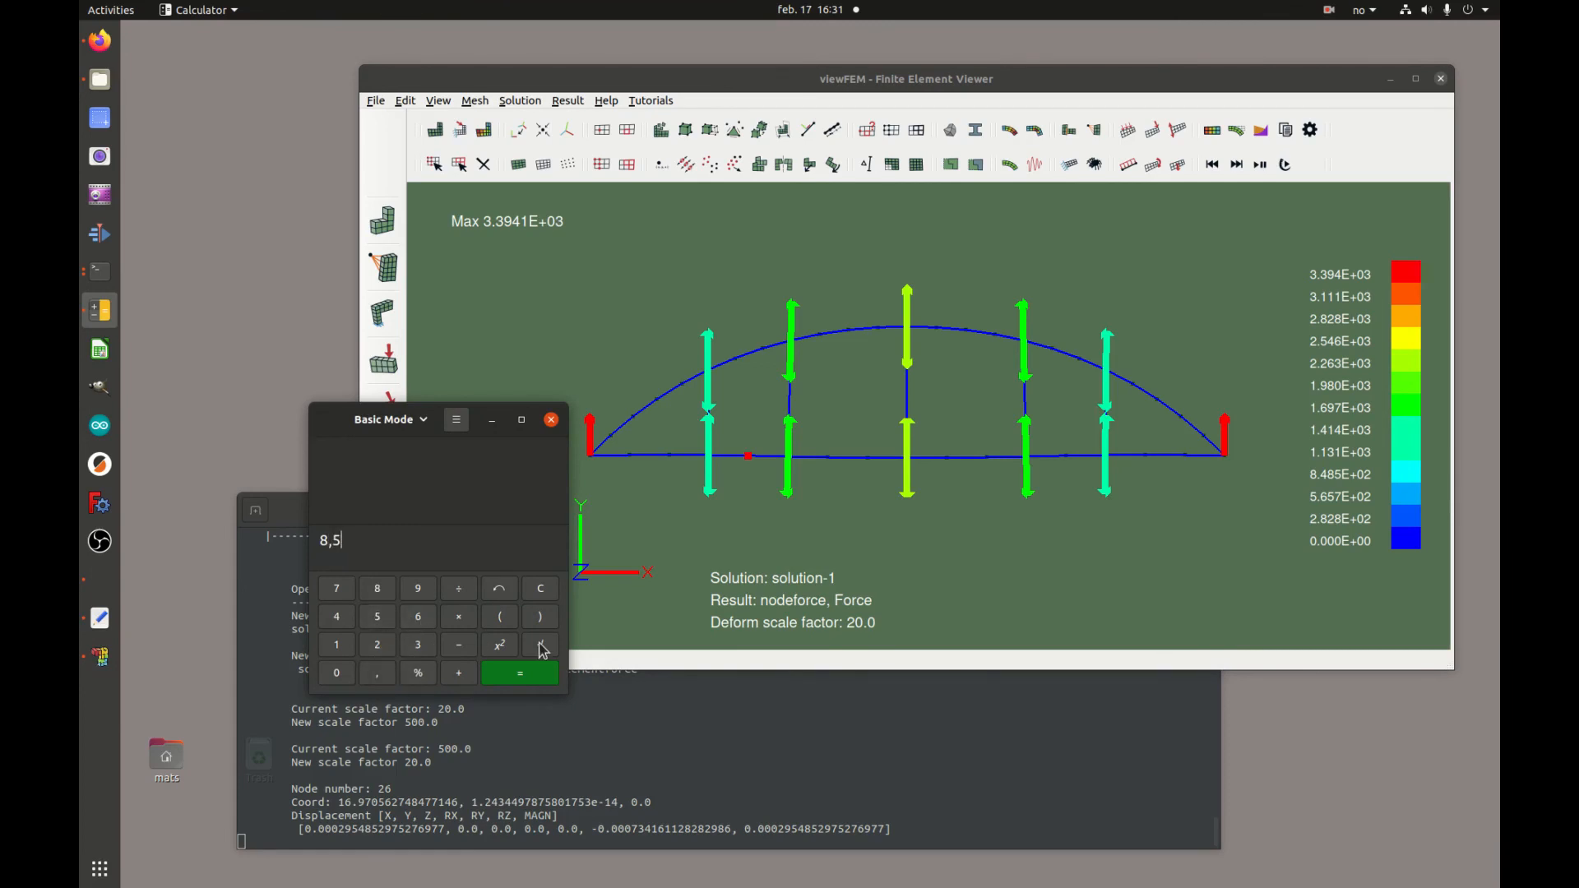
pyautogui.click(459, 617)
pyautogui.click(377, 589)
pyautogui.click(354, 679)
pyautogui.click(355, 679)
pyautogui.click(529, 680)
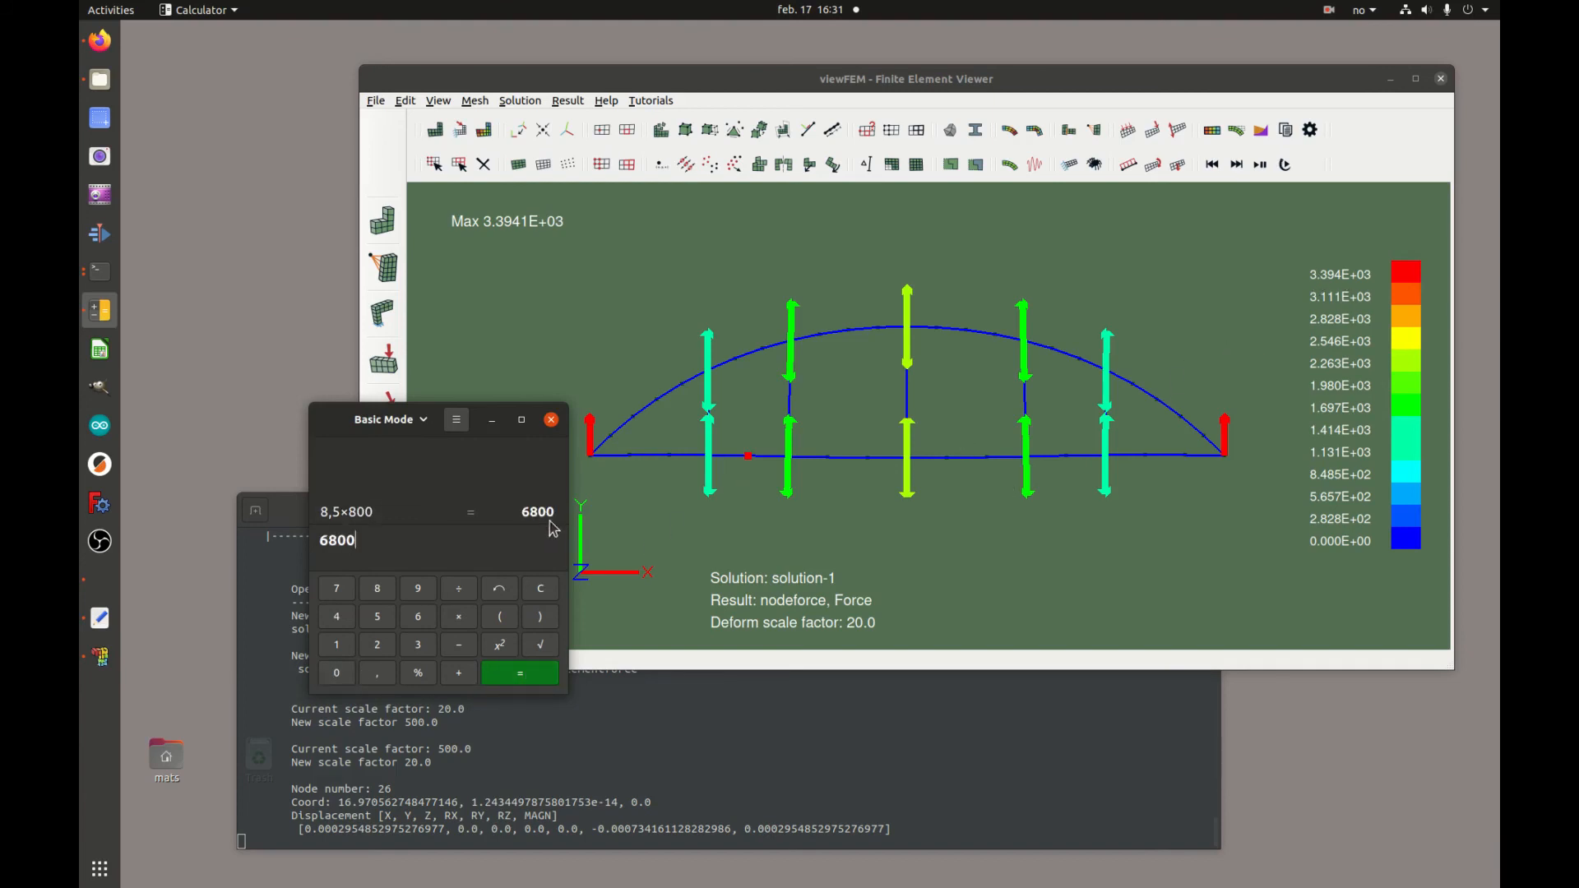
pyautogui.click(552, 421)
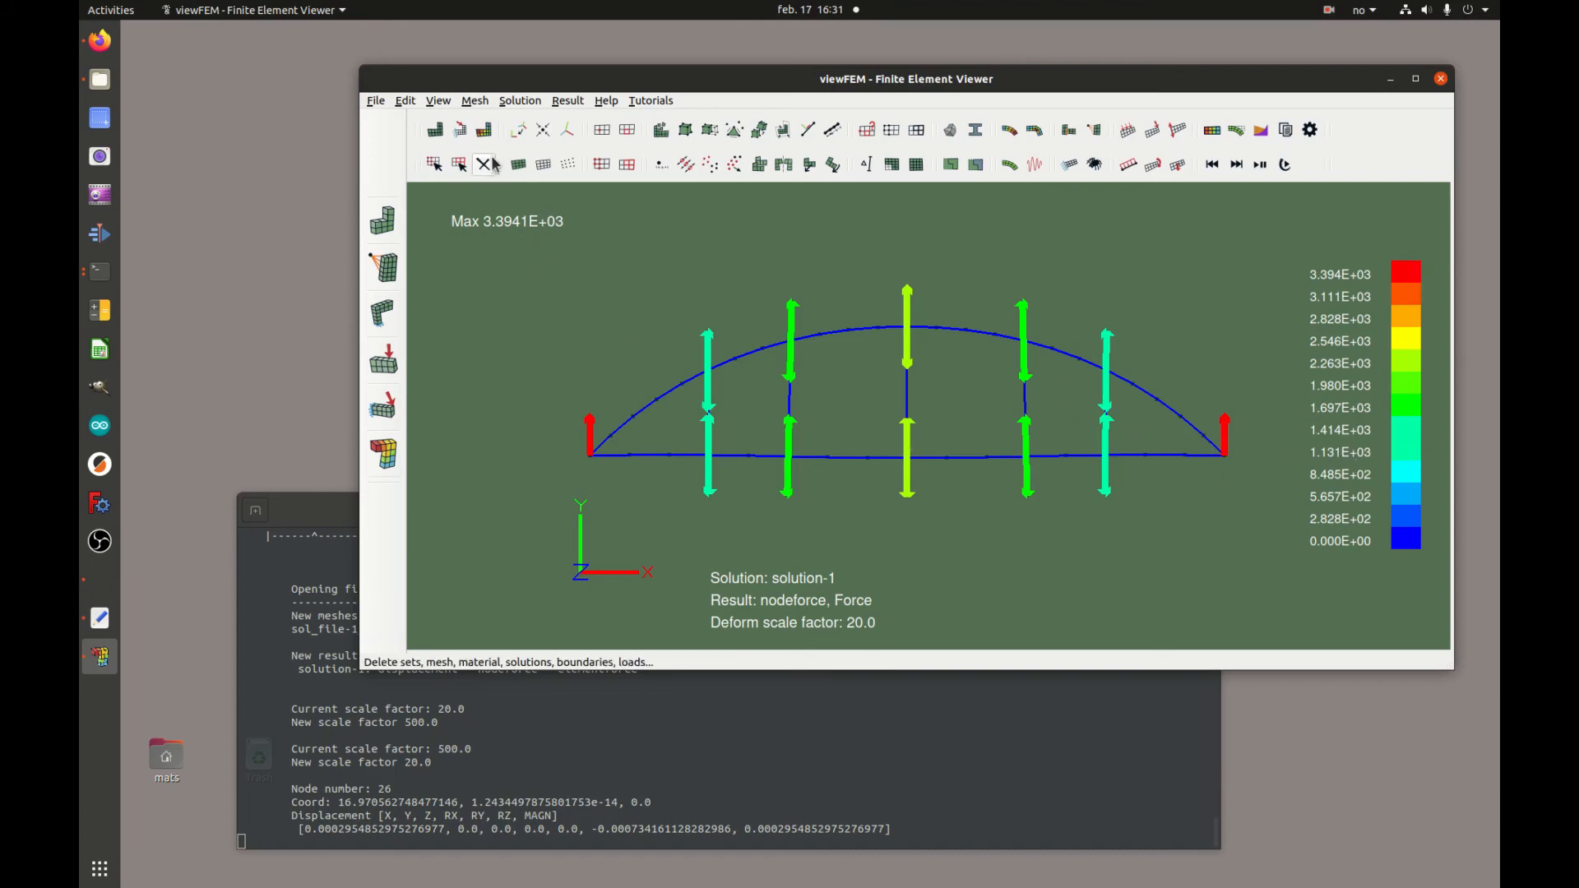
# Switch the node force subresult to Moment
pyautogui.click(485, 131)
pyautogui.click(828, 461)
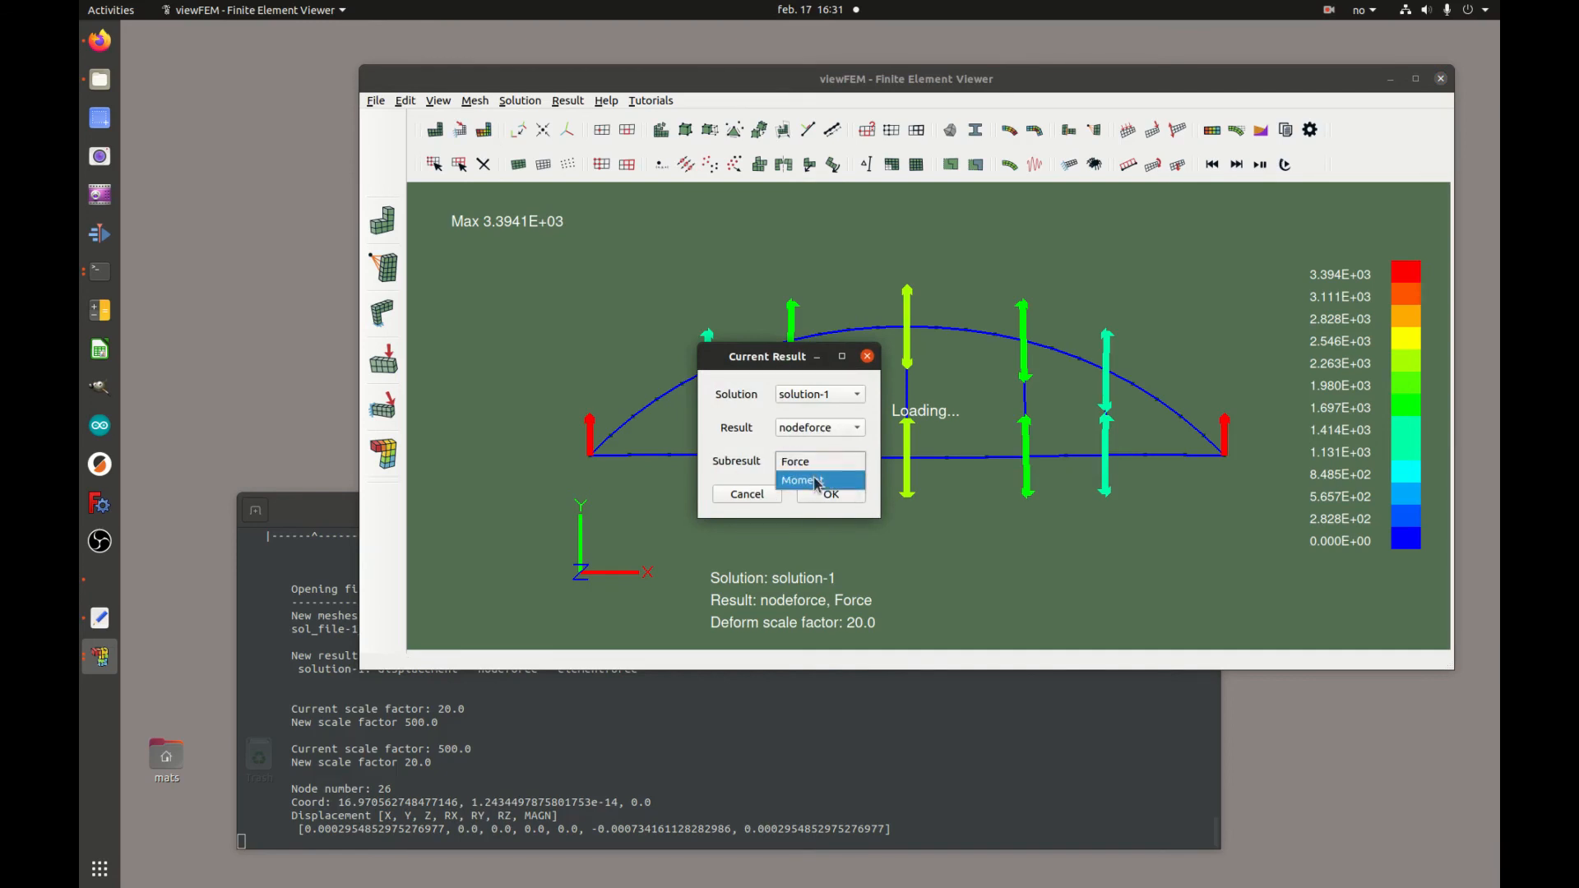
pyautogui.click(820, 484)
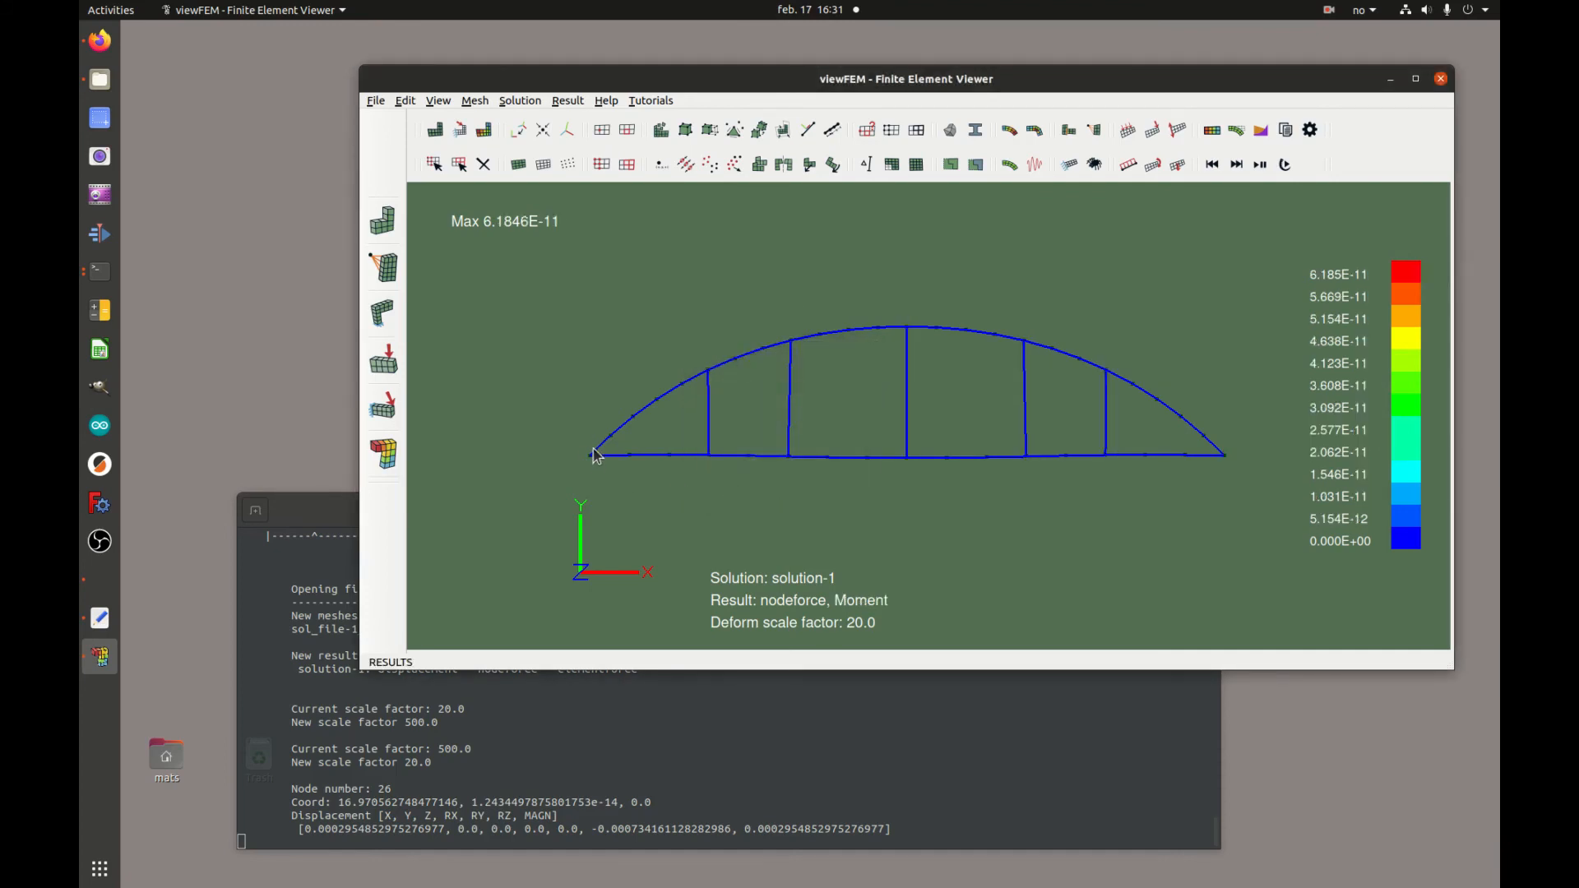
# Display the element force result with subresult FX
pyautogui.click(485, 130)
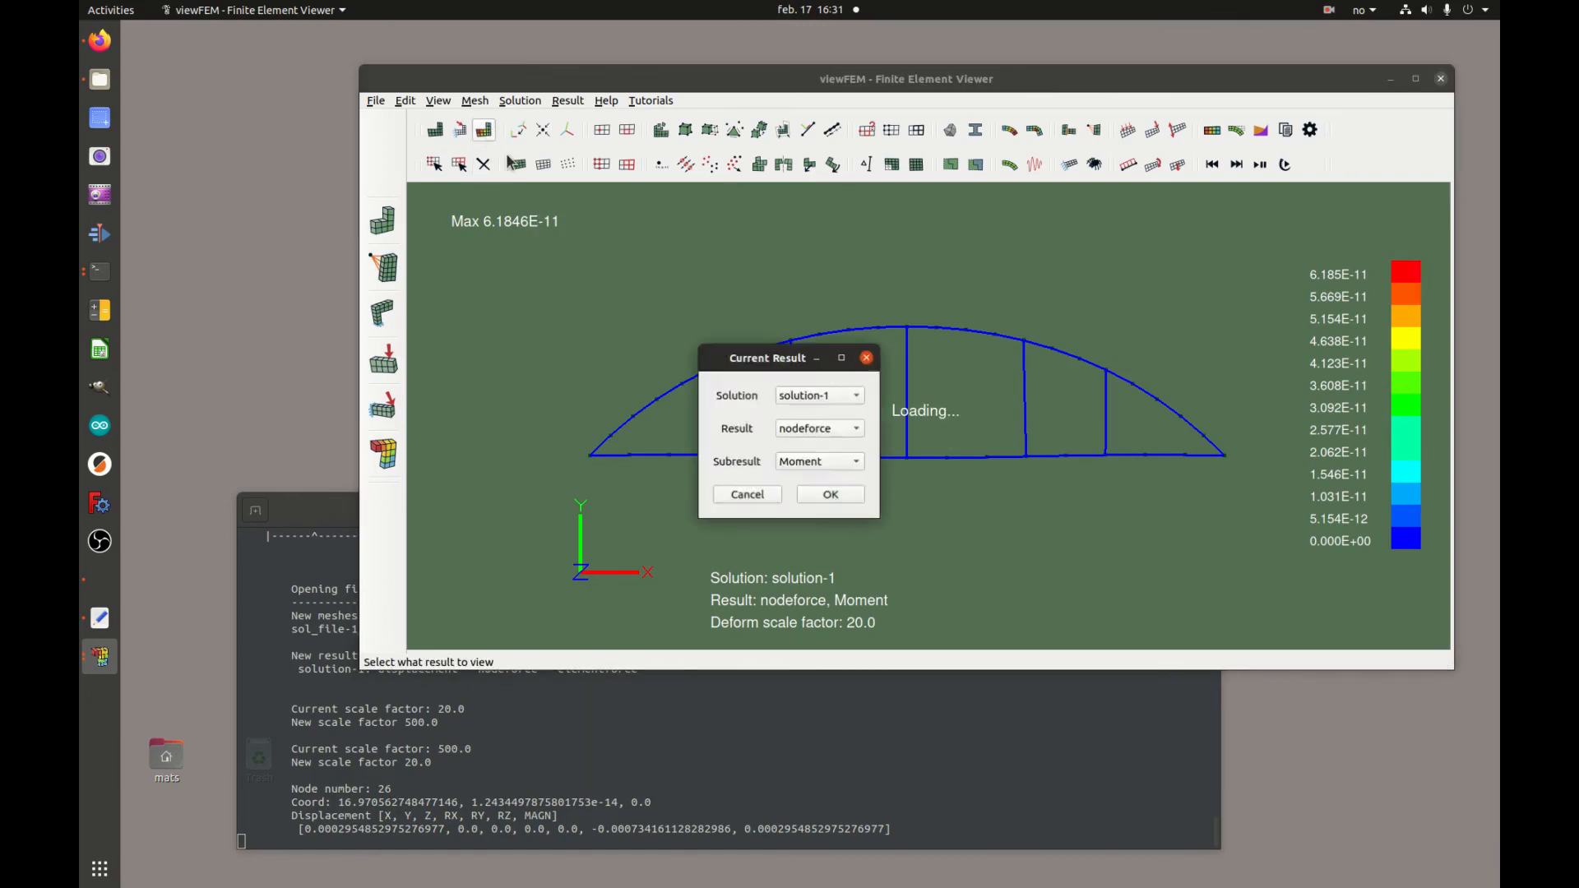
pyautogui.click(851, 431)
pyautogui.click(816, 447)
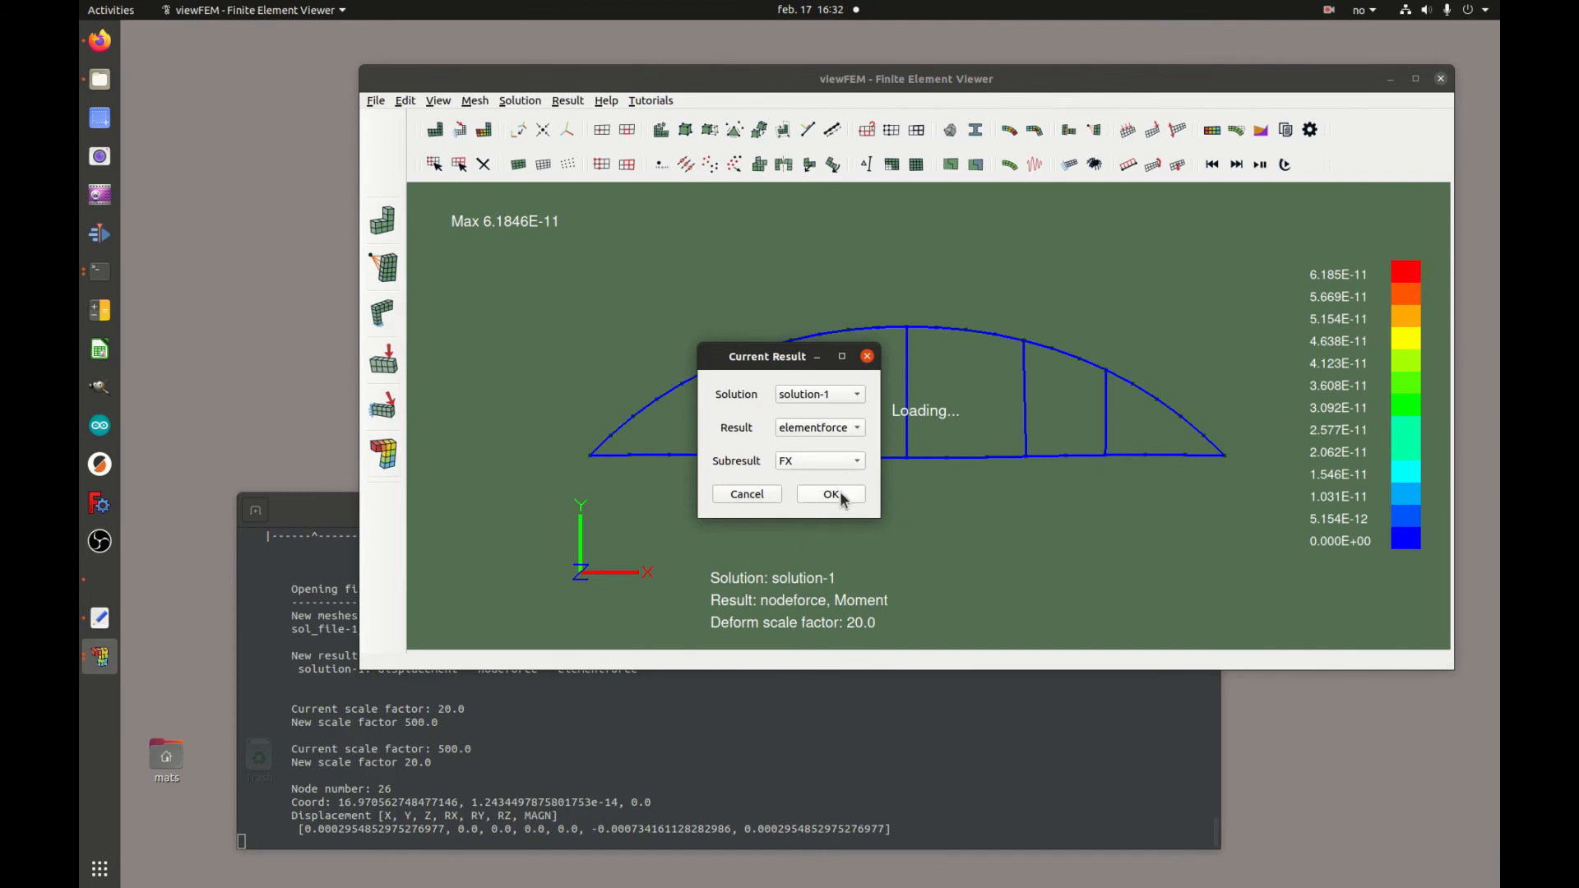
pyautogui.click(821, 463)
pyautogui.click(825, 464)
pyautogui.click(832, 496)
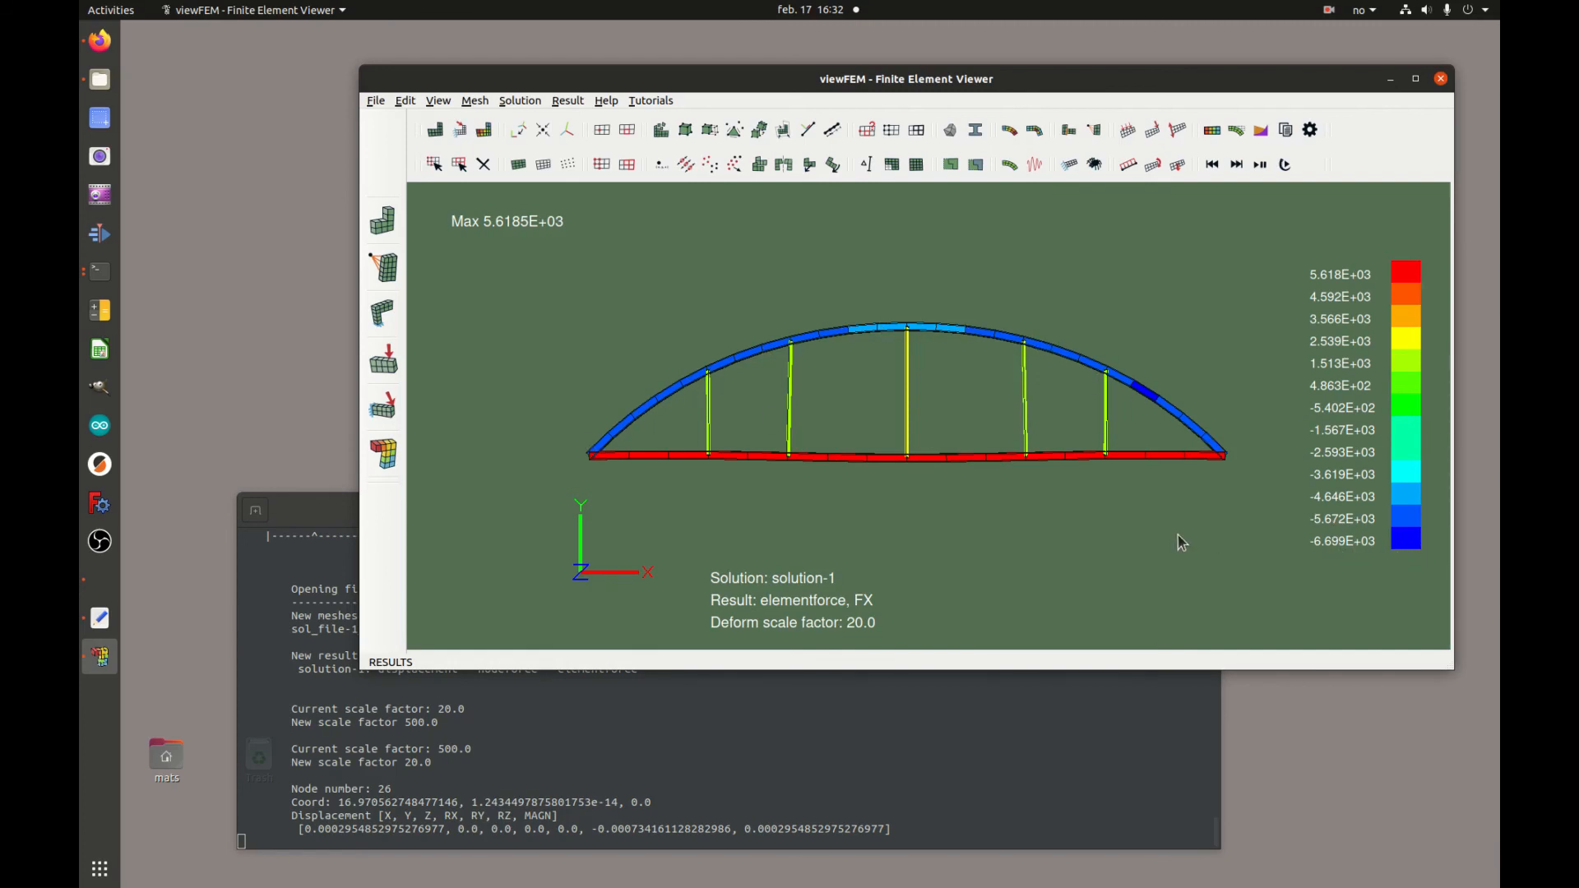
# Display the element force result with subresult FY
pyautogui.click(485, 137)
pyautogui.click(829, 429)
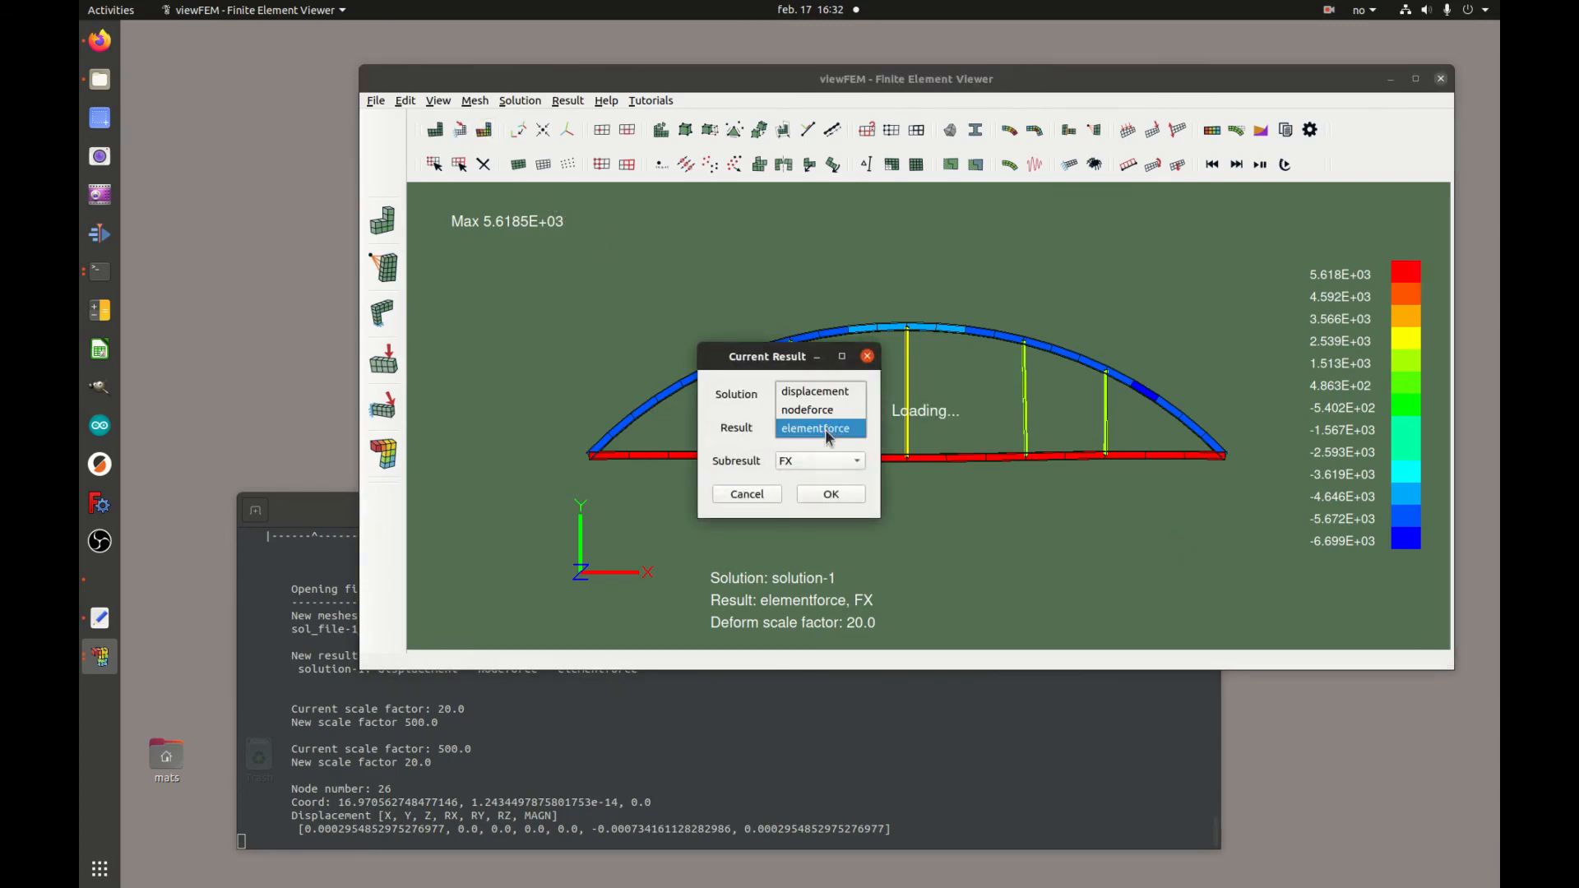
pyautogui.click(828, 434)
pyautogui.click(831, 463)
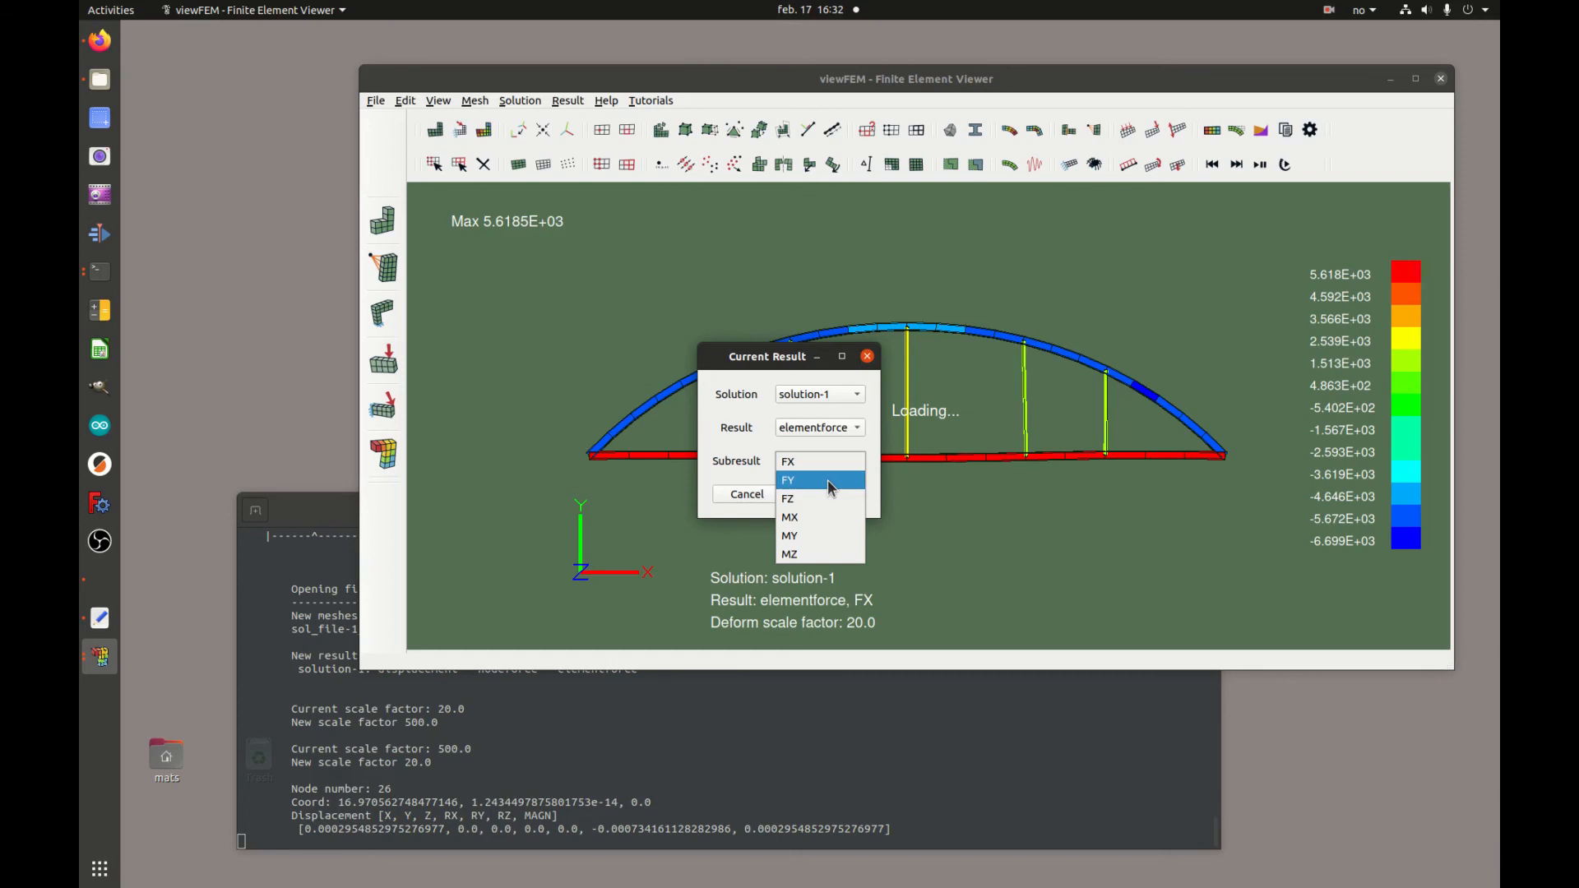
pyautogui.click(827, 482)
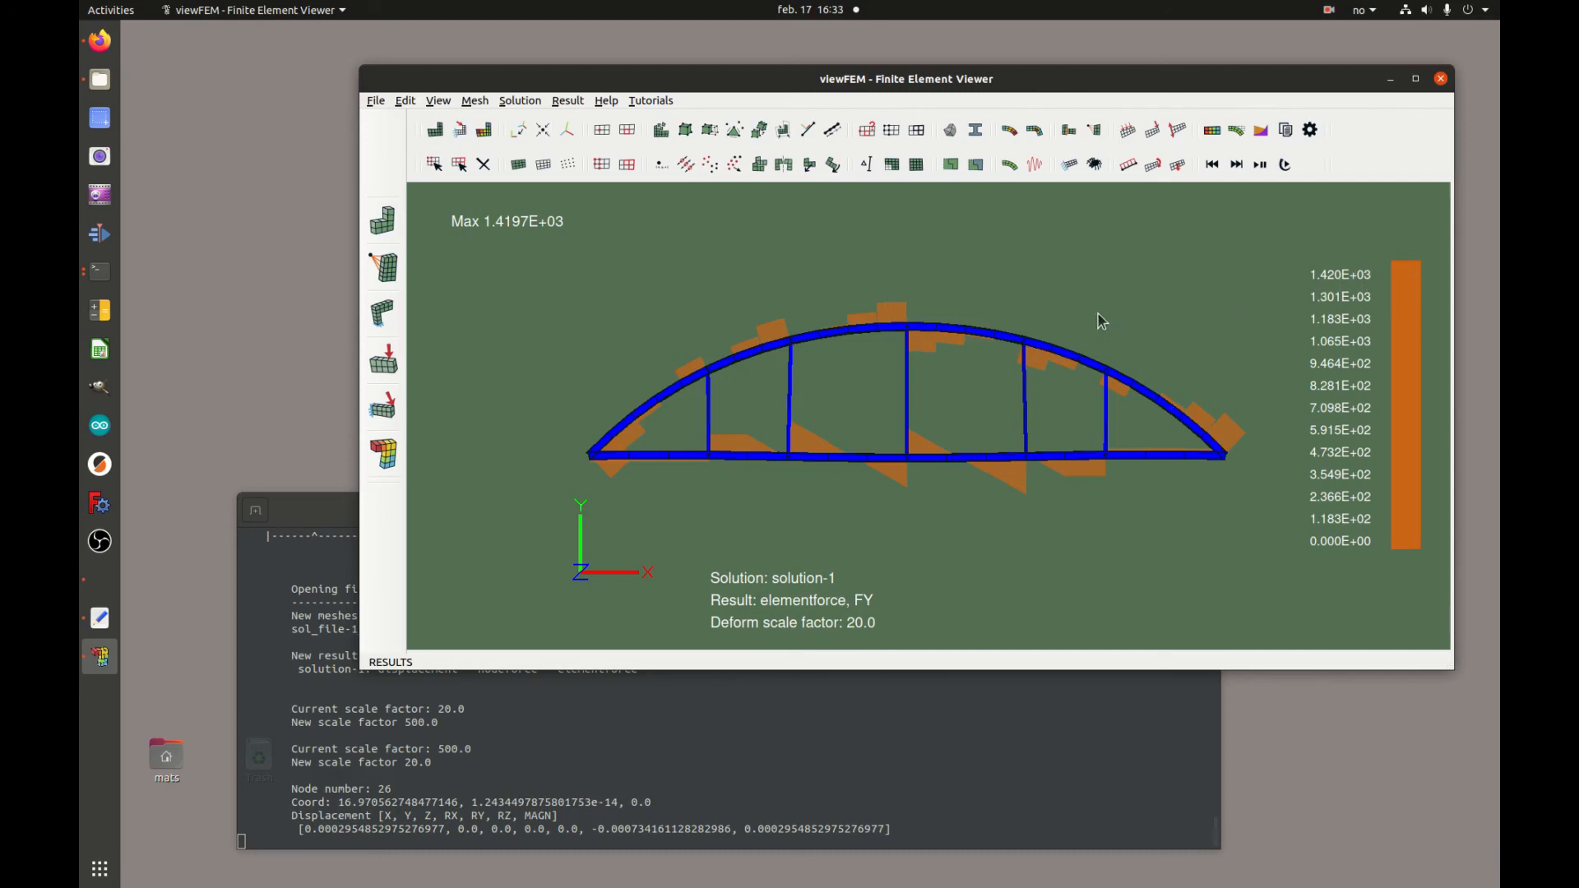
# Switch the element force subresult to FZ
pyautogui.click(484, 130)
pyautogui.click(843, 462)
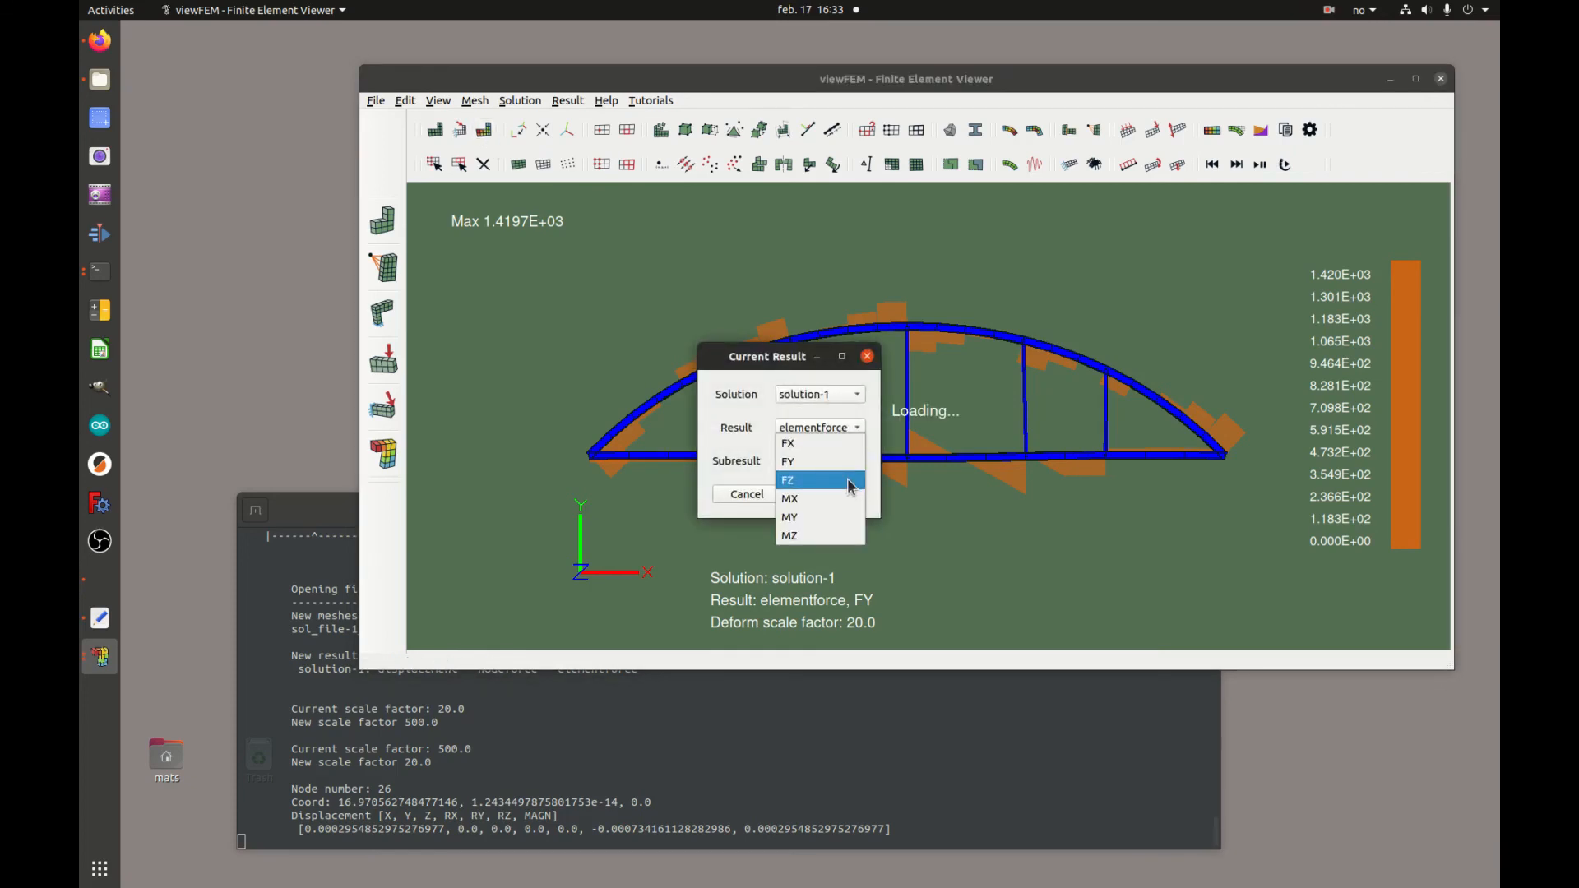
pyautogui.click(849, 479)
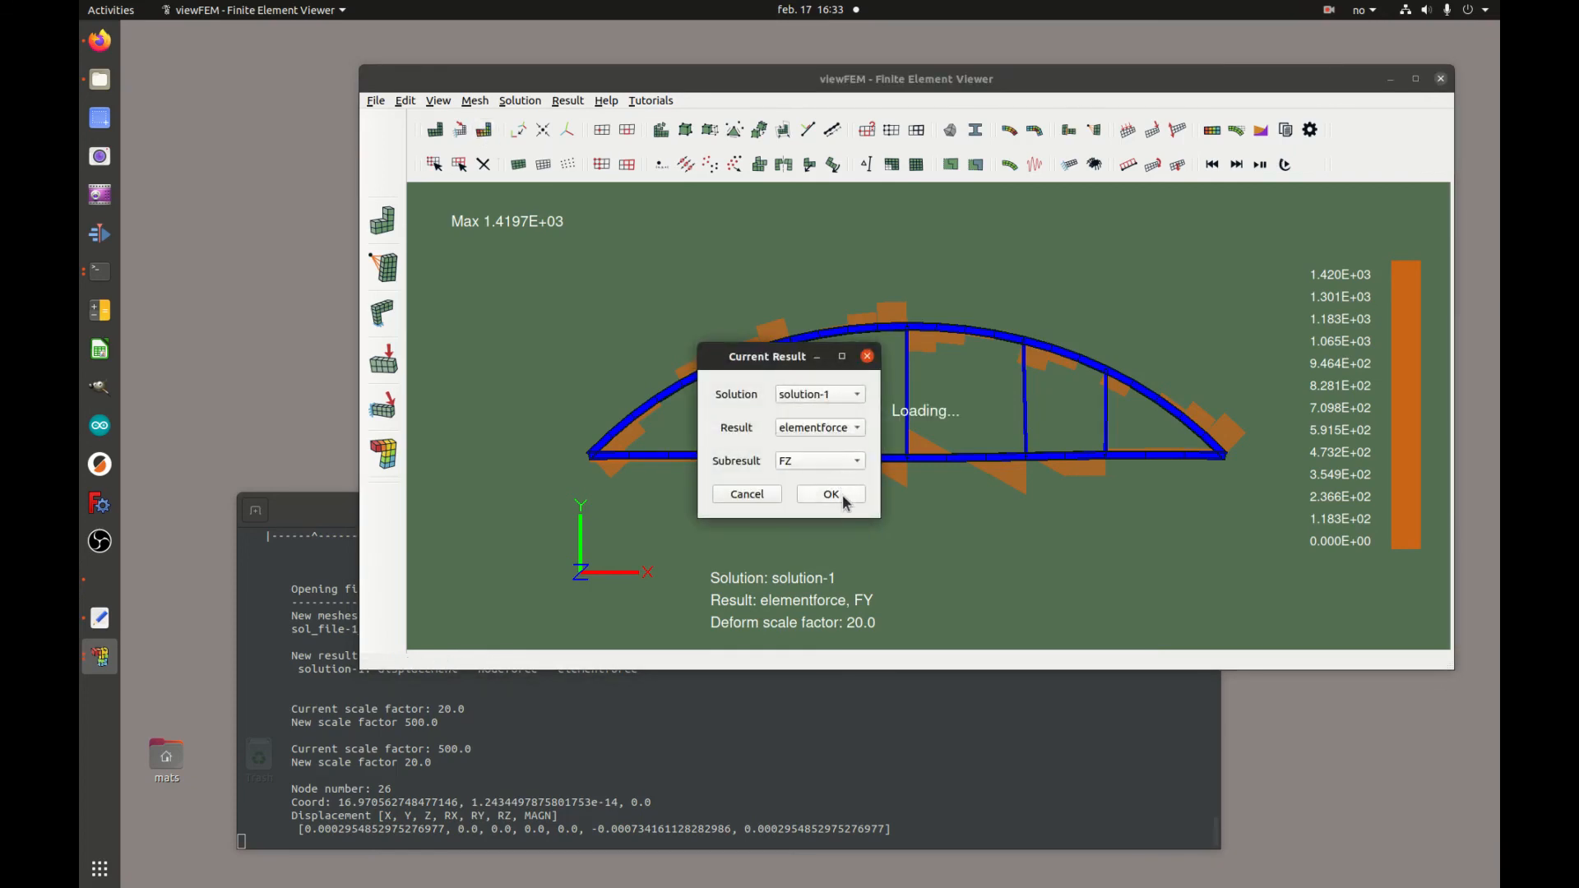
pyautogui.click(839, 494)
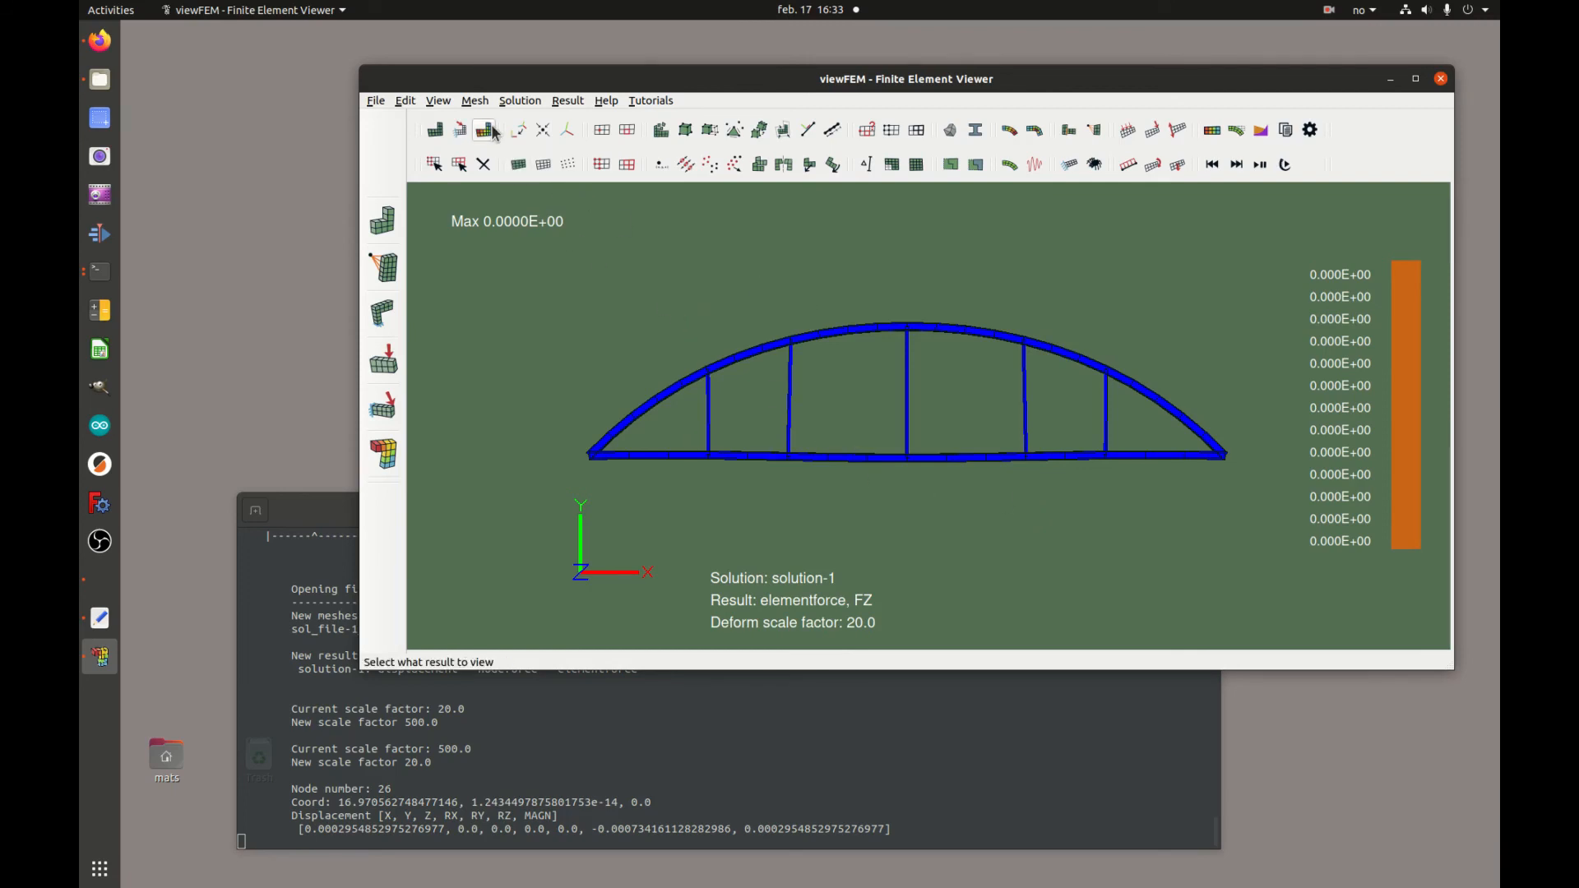
# Switch the element force subresult to MX
pyautogui.click(518, 164)
pyautogui.click(851, 460)
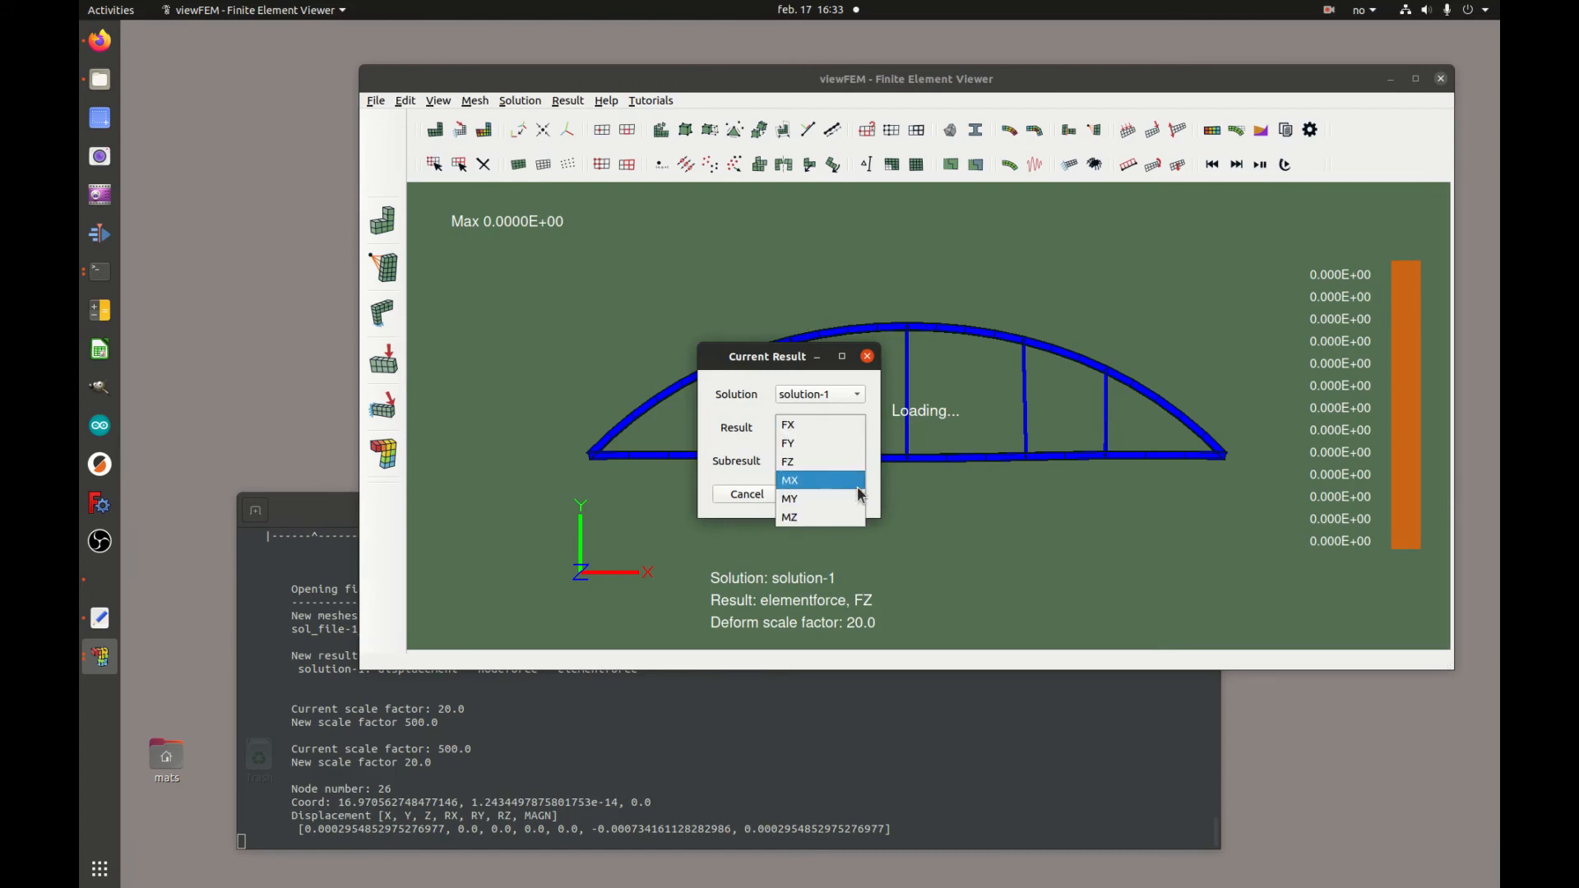
pyautogui.click(852, 478)
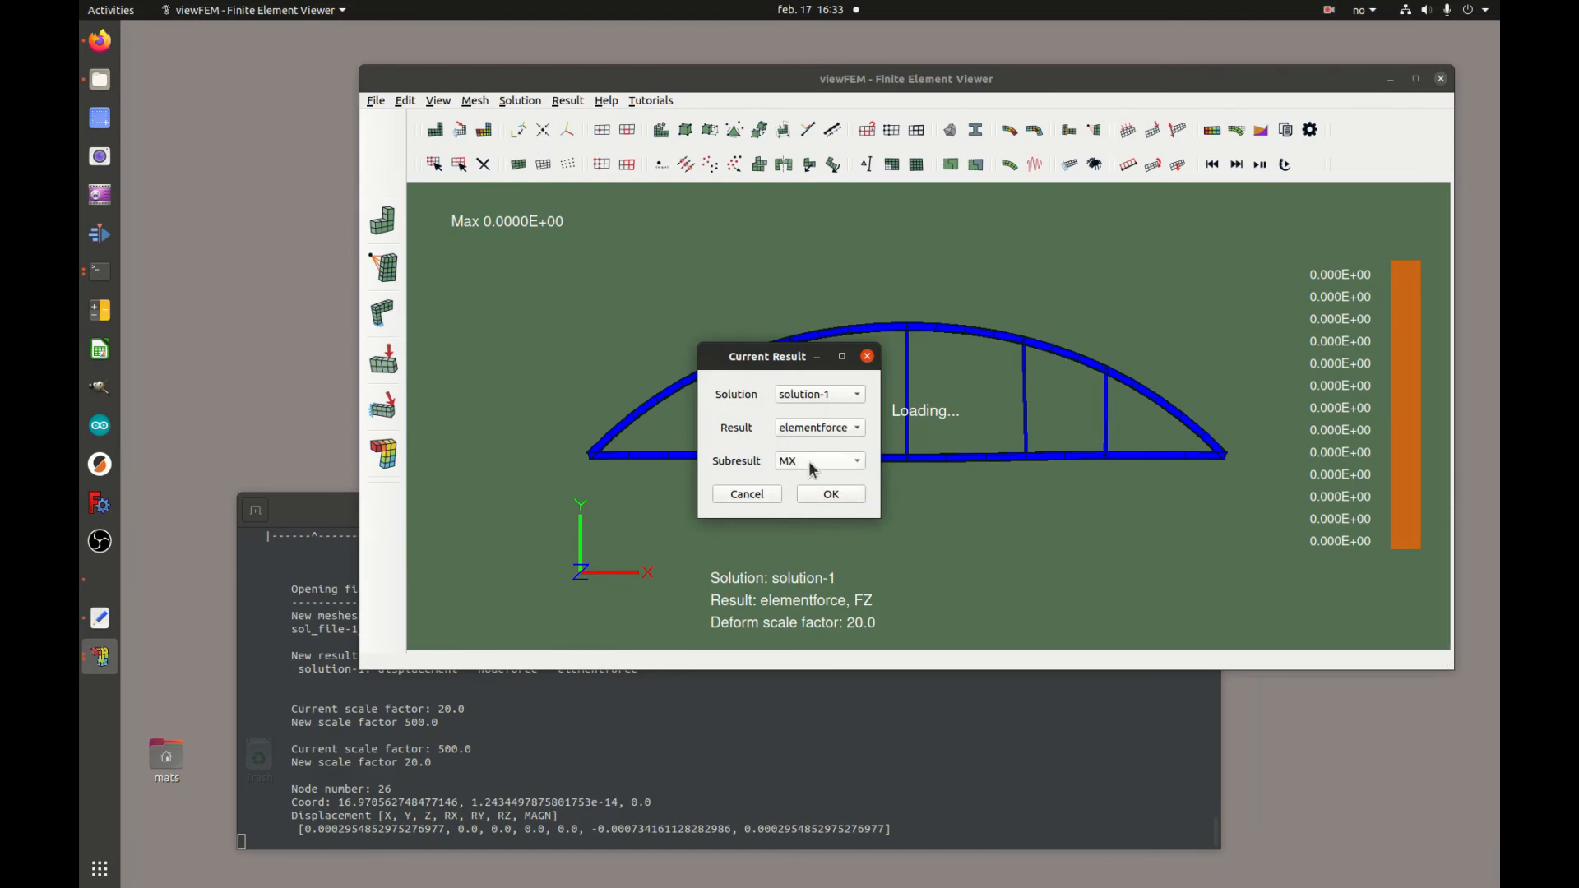
pyautogui.click(845, 492)
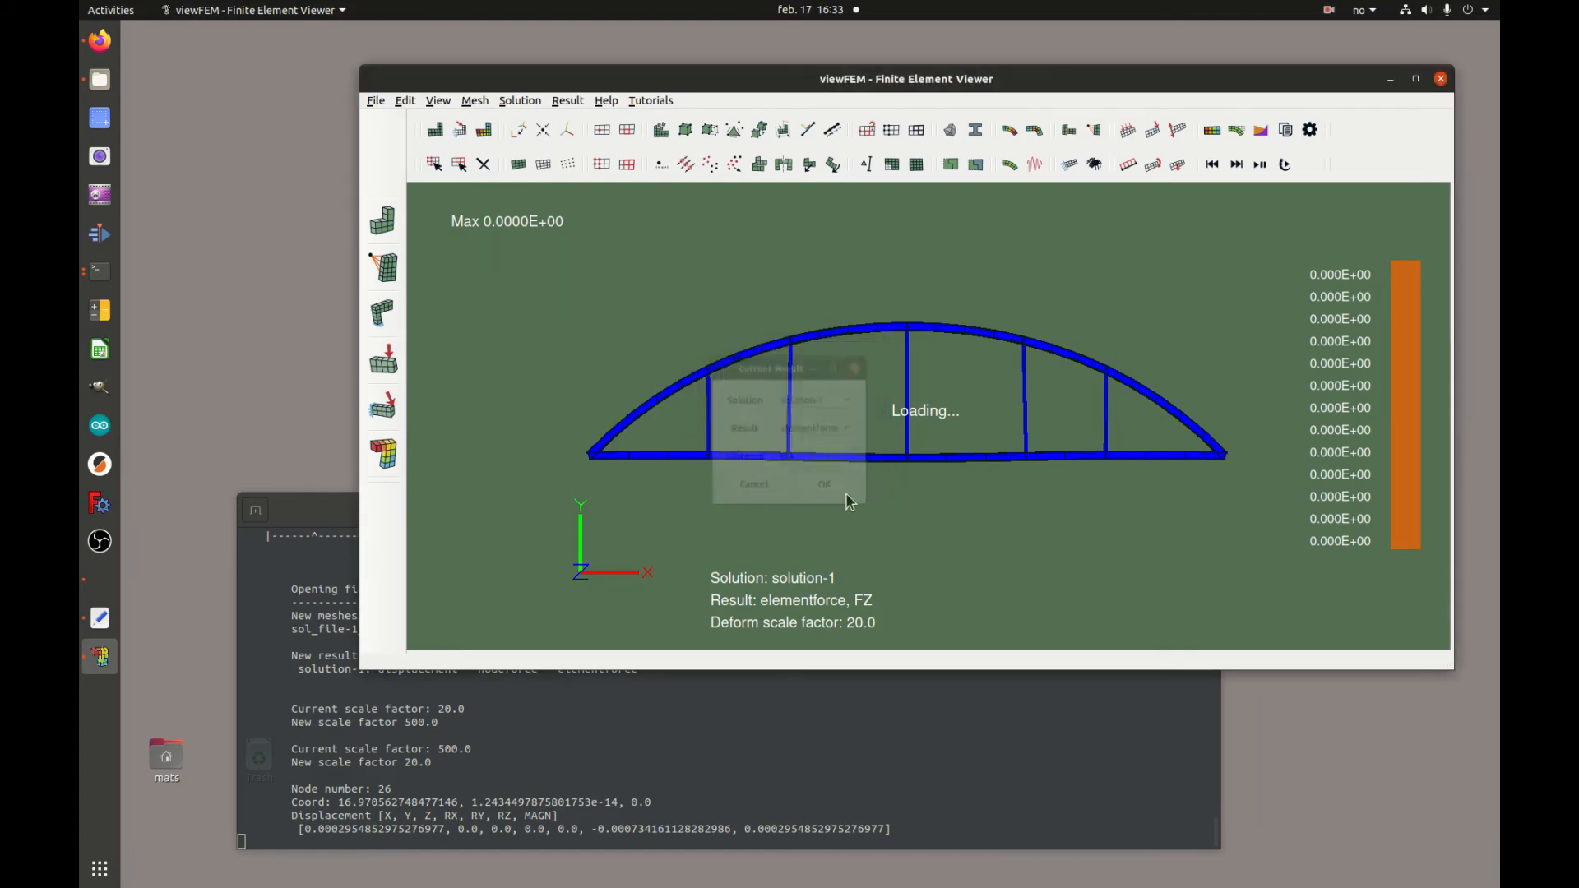
# Switch the element force subresult to MY
pyautogui.click(485, 165)
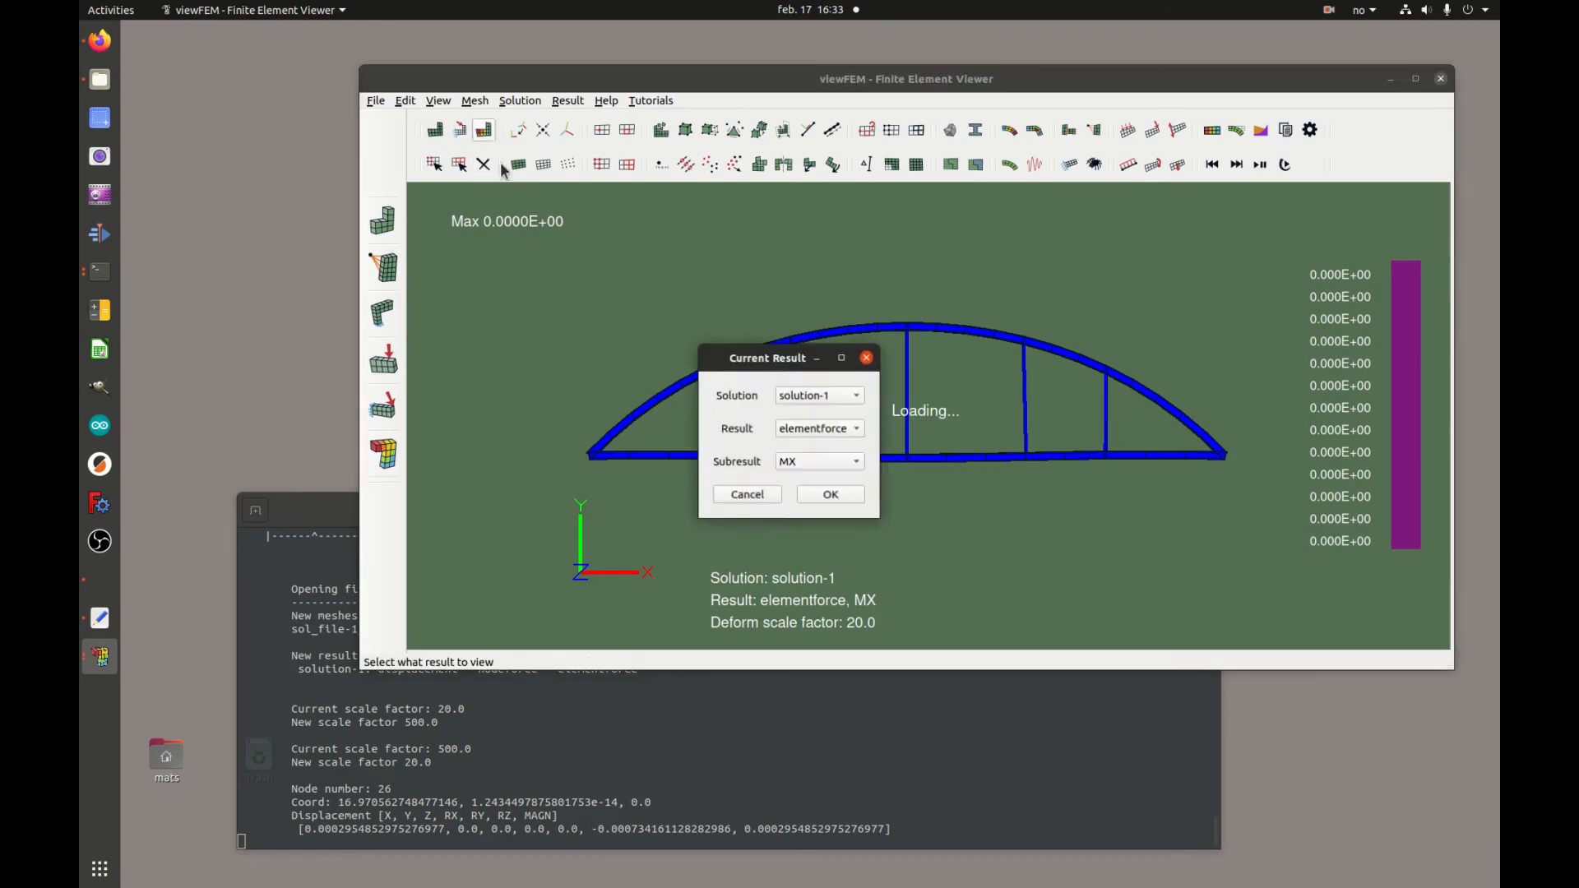
pyautogui.click(842, 458)
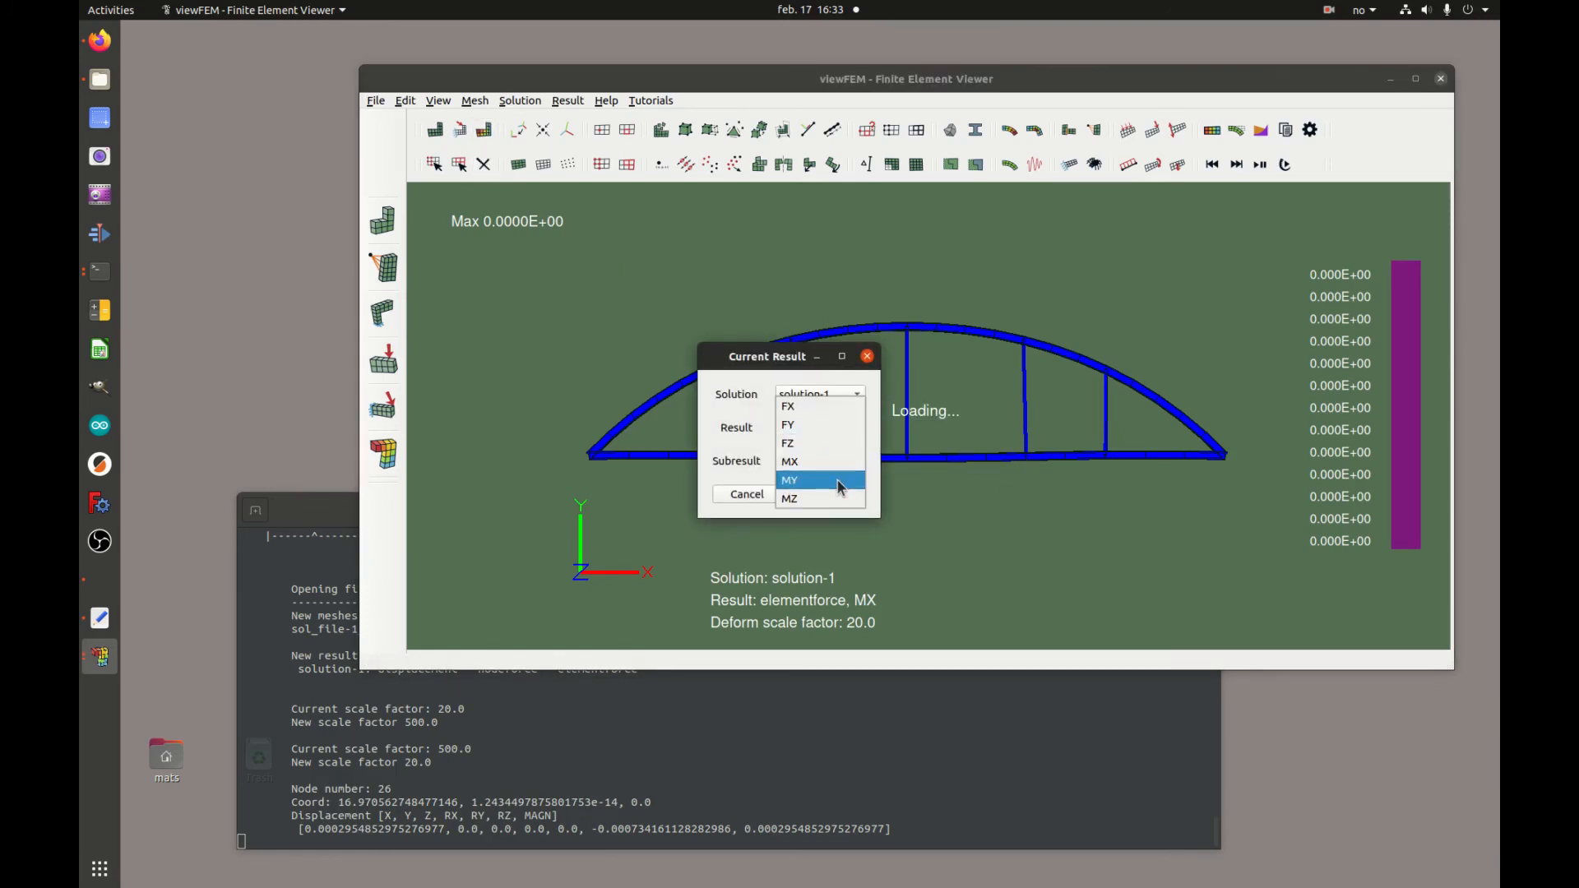
pyautogui.click(840, 487)
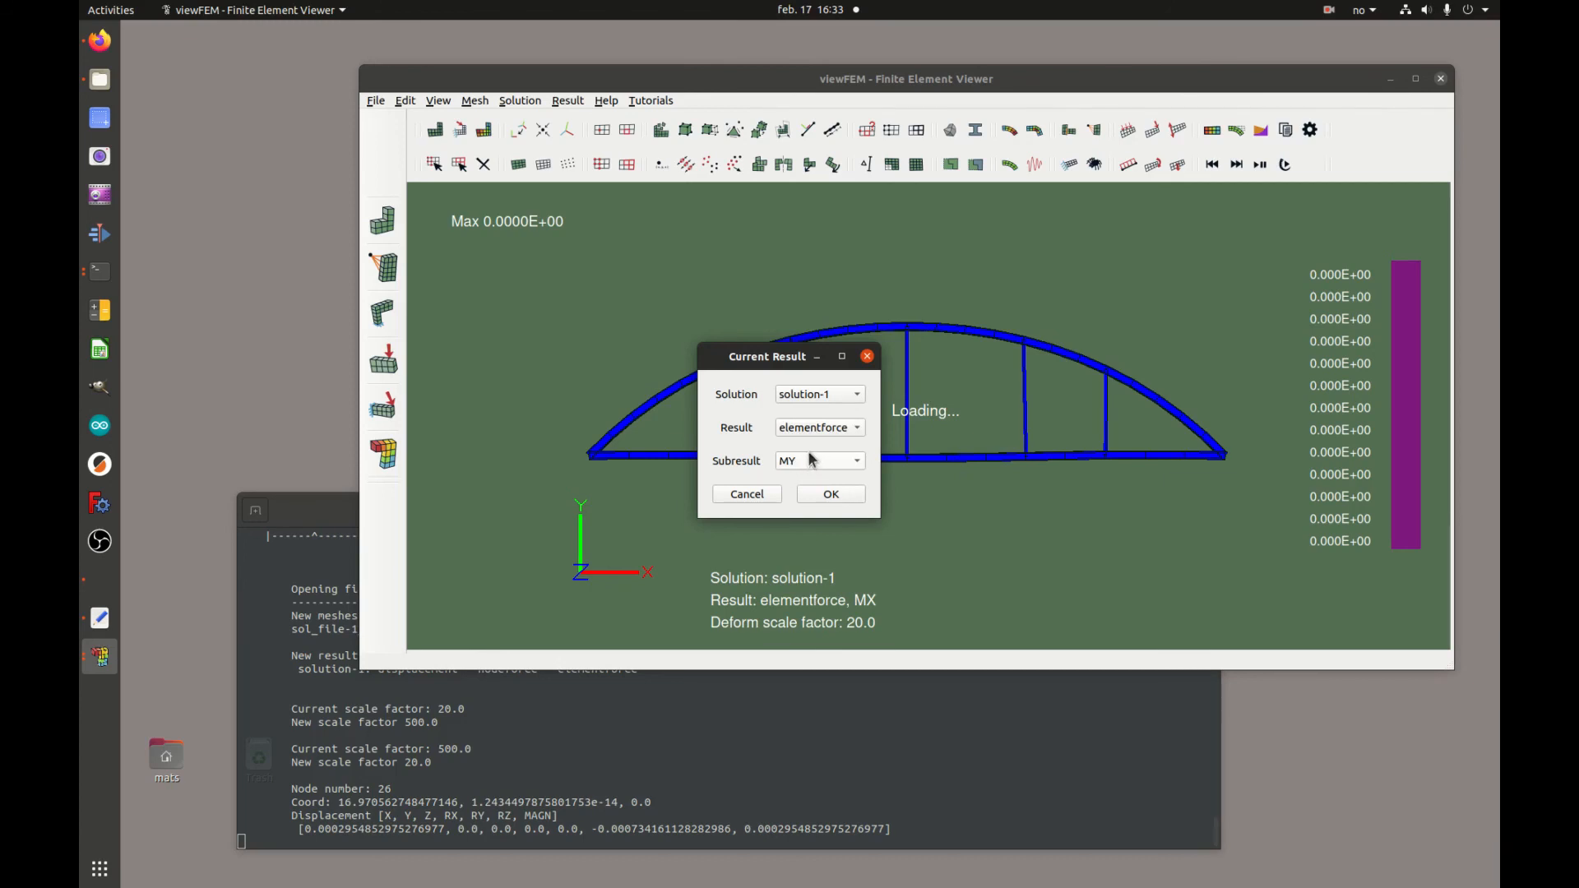
pyautogui.click(832, 494)
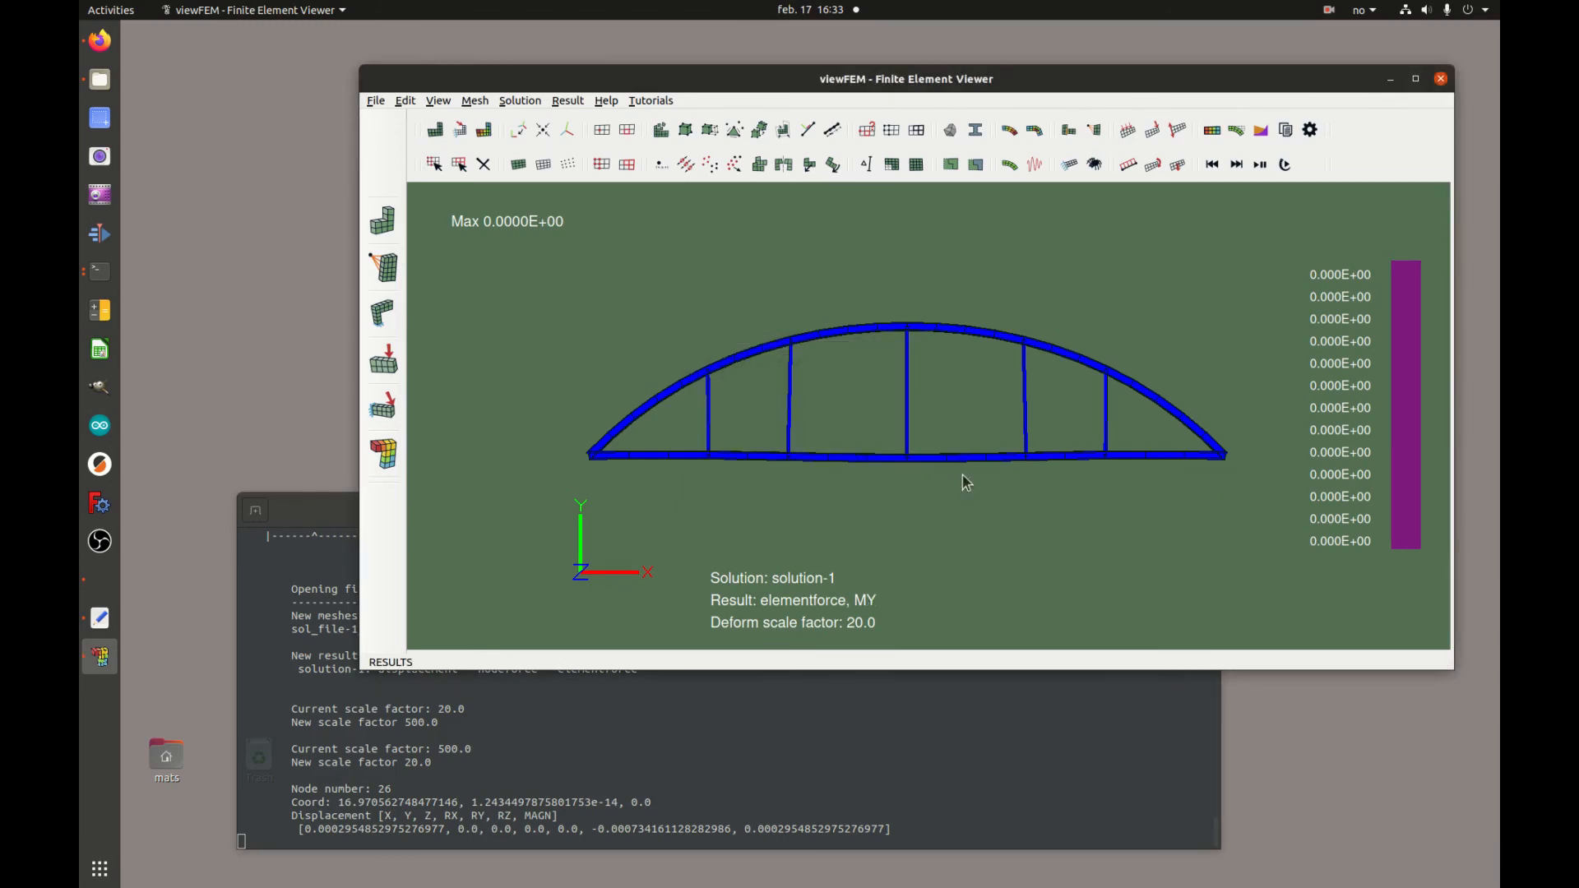
# Switch the element force subresult to MZ
pyautogui.click(474, 154)
pyautogui.click(832, 461)
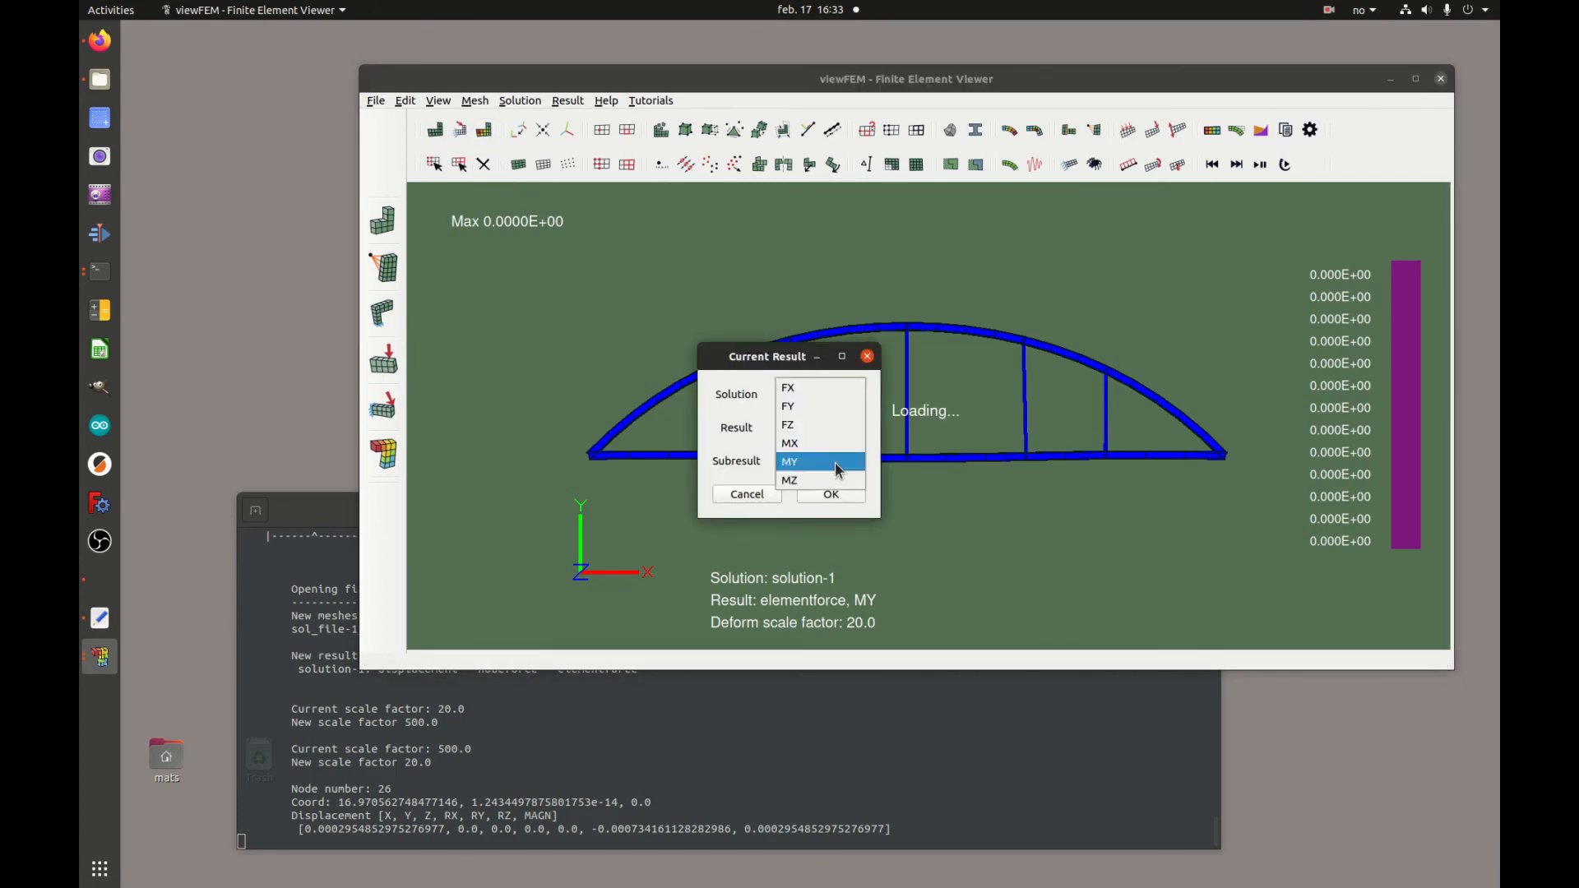
pyautogui.click(841, 481)
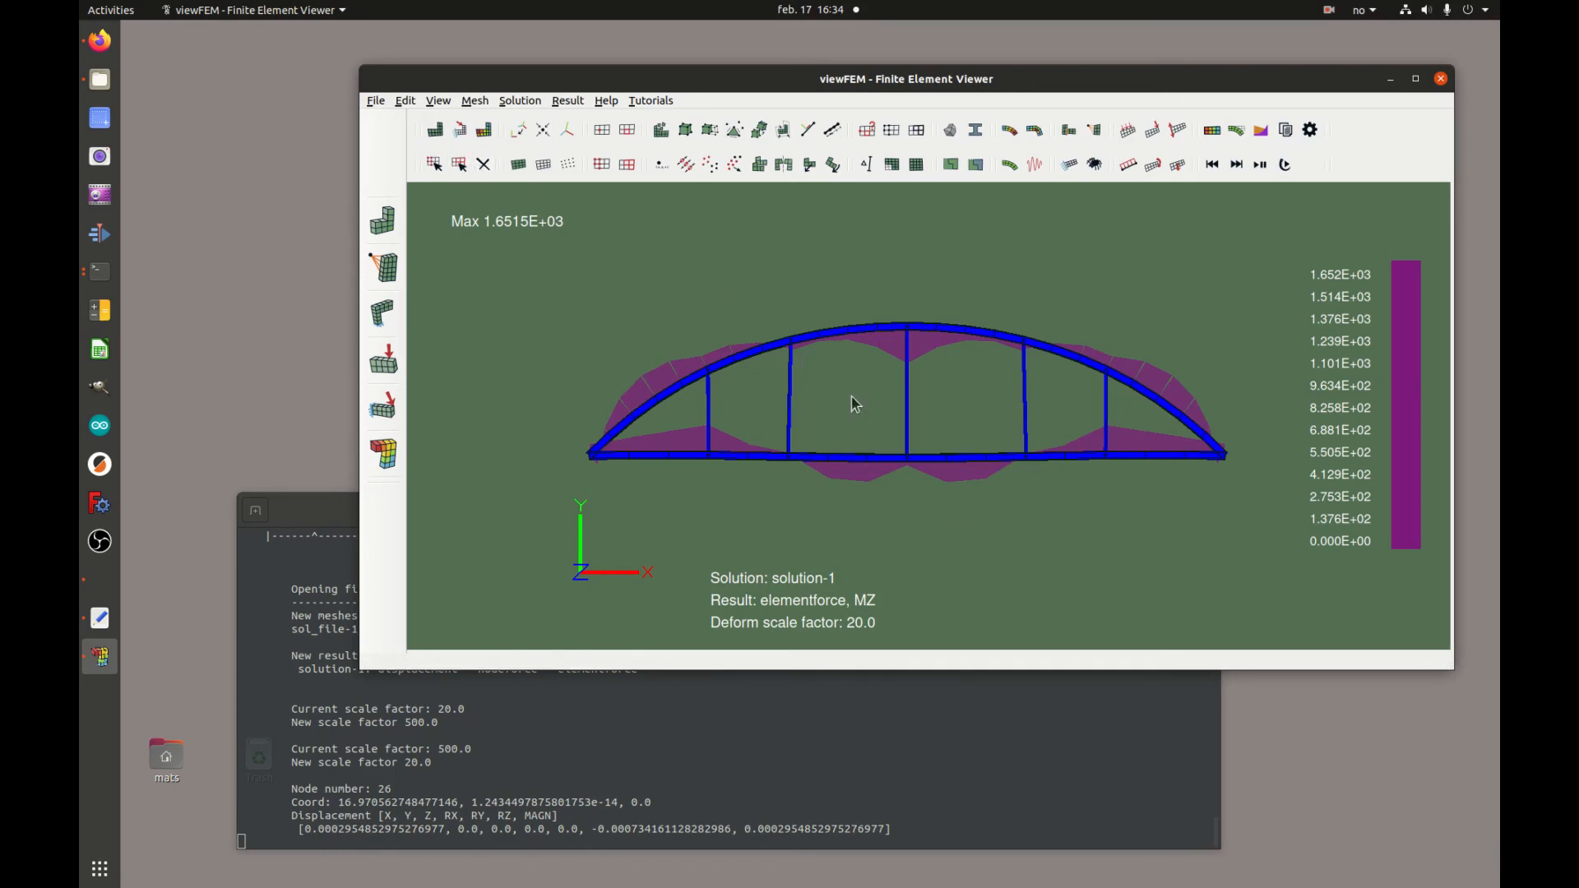
# Select a bottom chord element left of mid-span and print its element information
pyautogui.moveTo(821, 421); pyautogui.dragTo(882, 498)
pyautogui.click(544, 166)
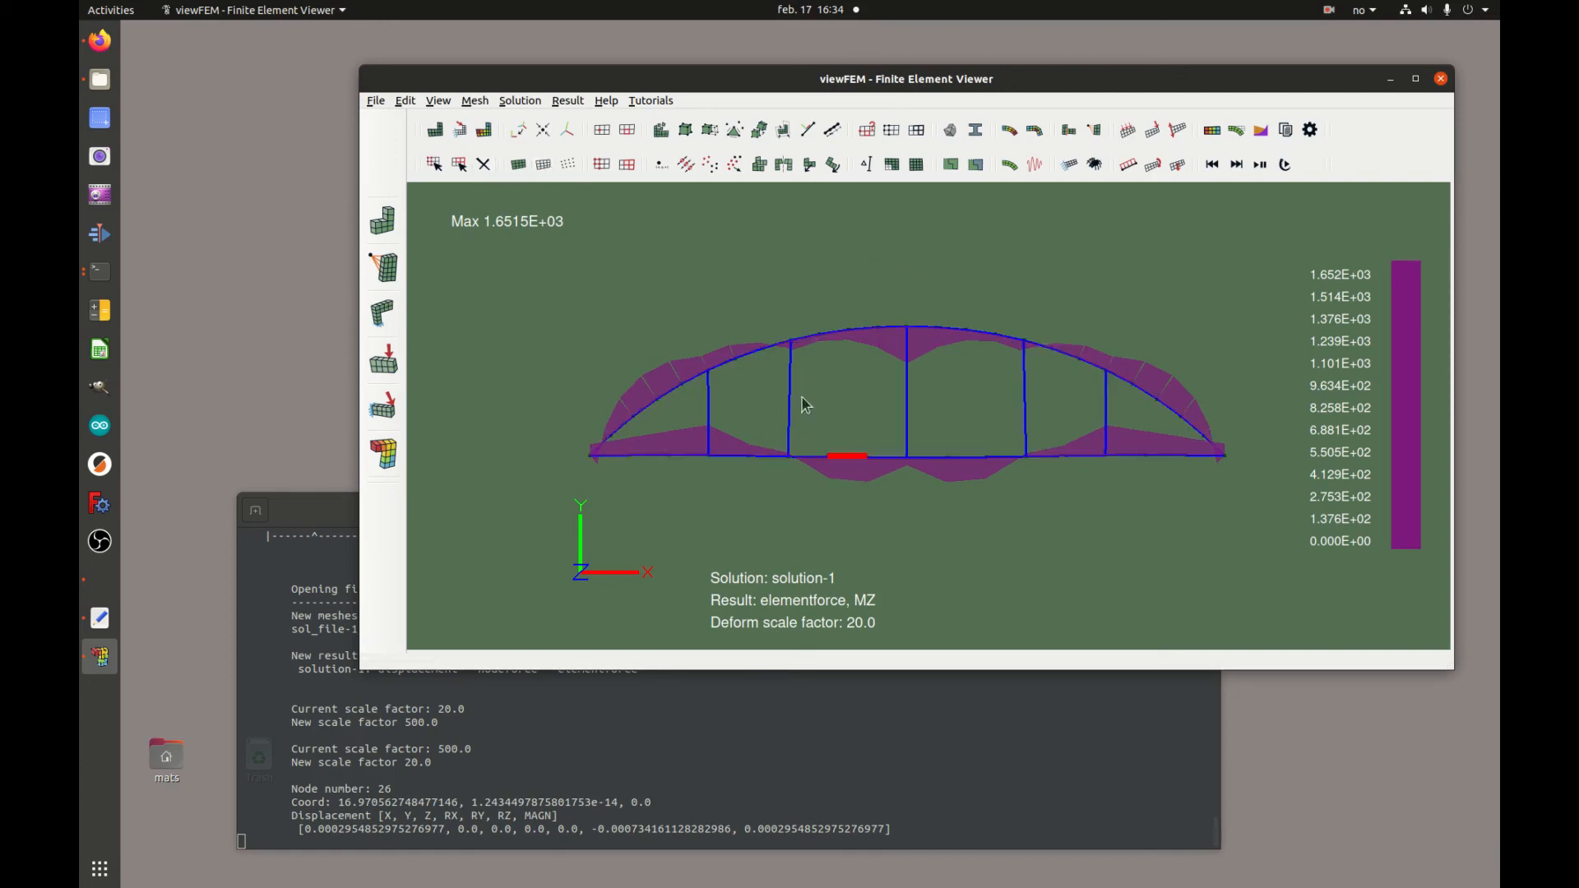
pyautogui.click(871, 133)
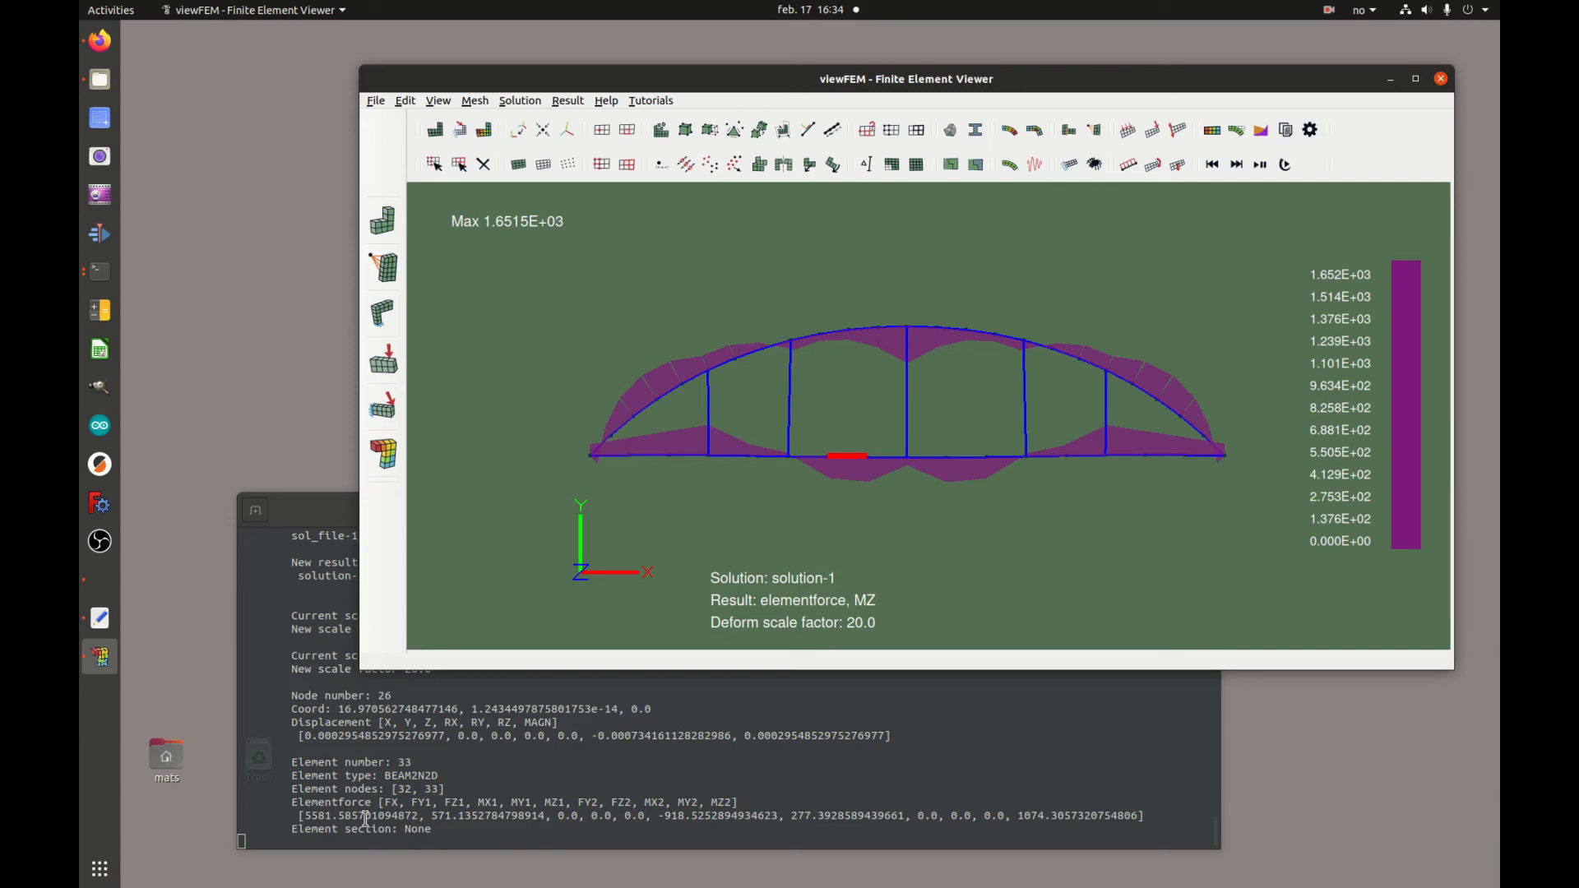
# Select the arch node at the top of the second hanger from the left
pyautogui.click(1036, 559)
pyautogui.moveTo(775, 303); pyautogui.dragTo(803, 347)
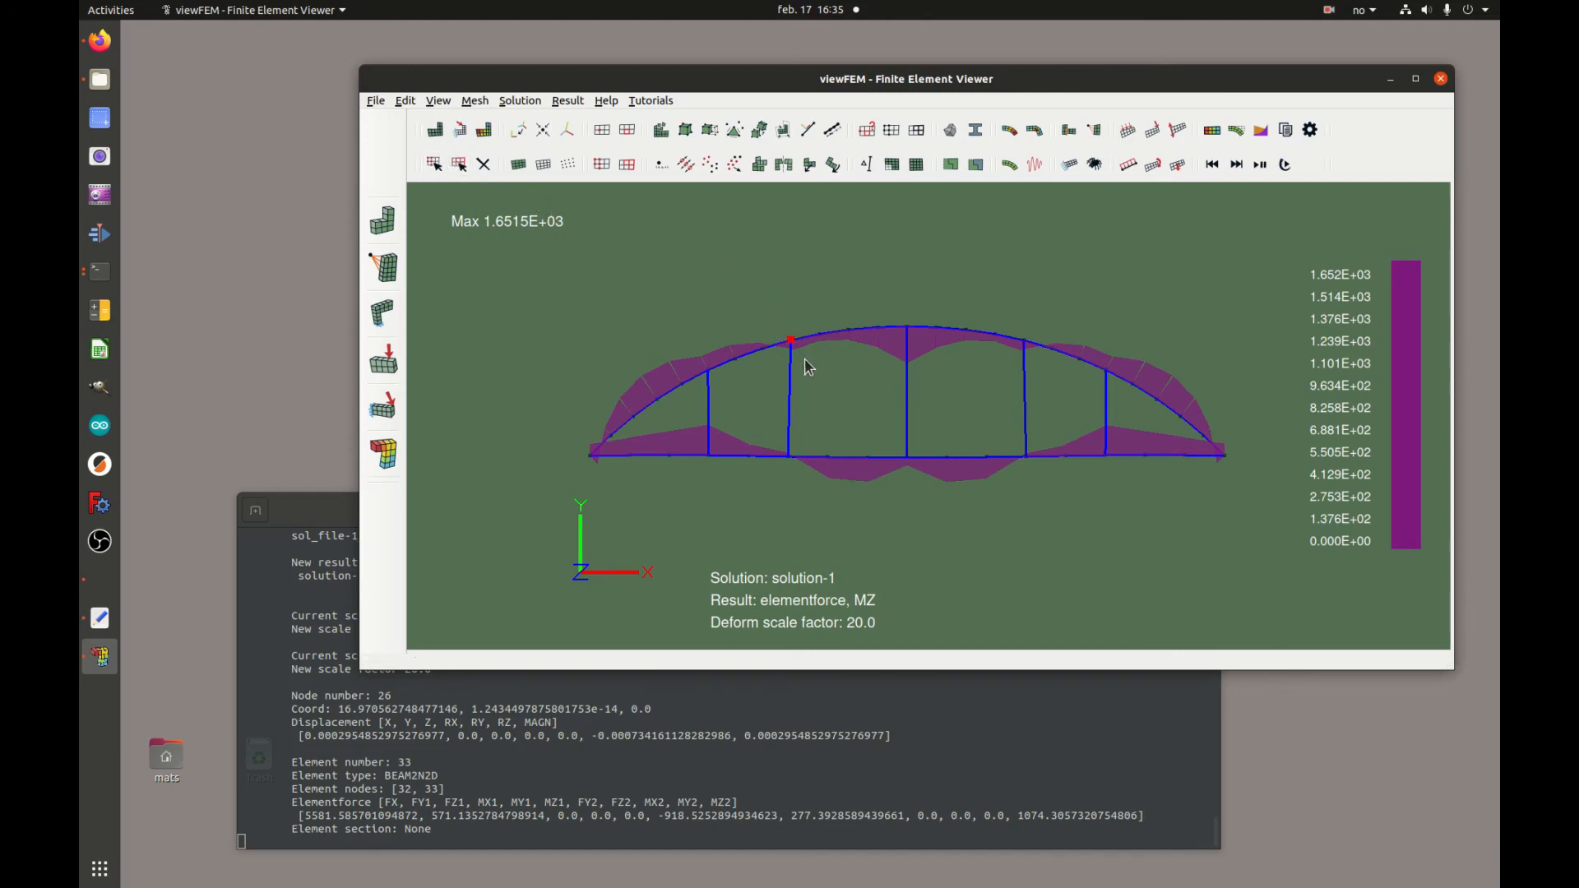